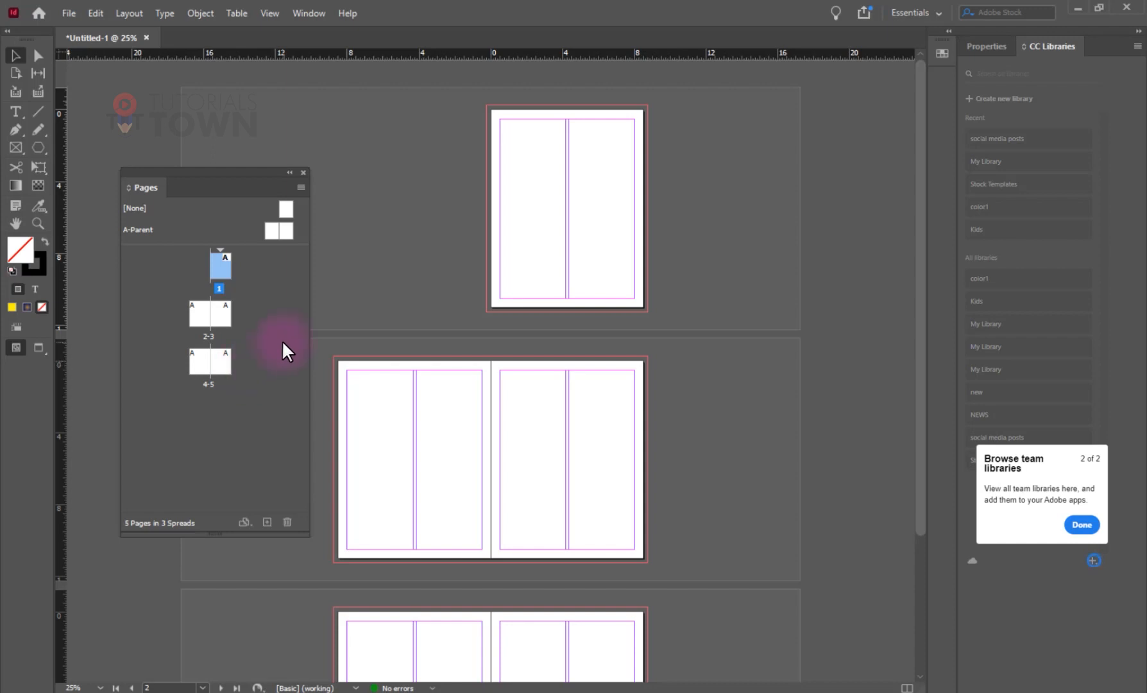
Step: Show the document properties and slightly enlarge the parent pages area of the Pages panel
{"action": "left_click", "coordinate": [995, 46]}
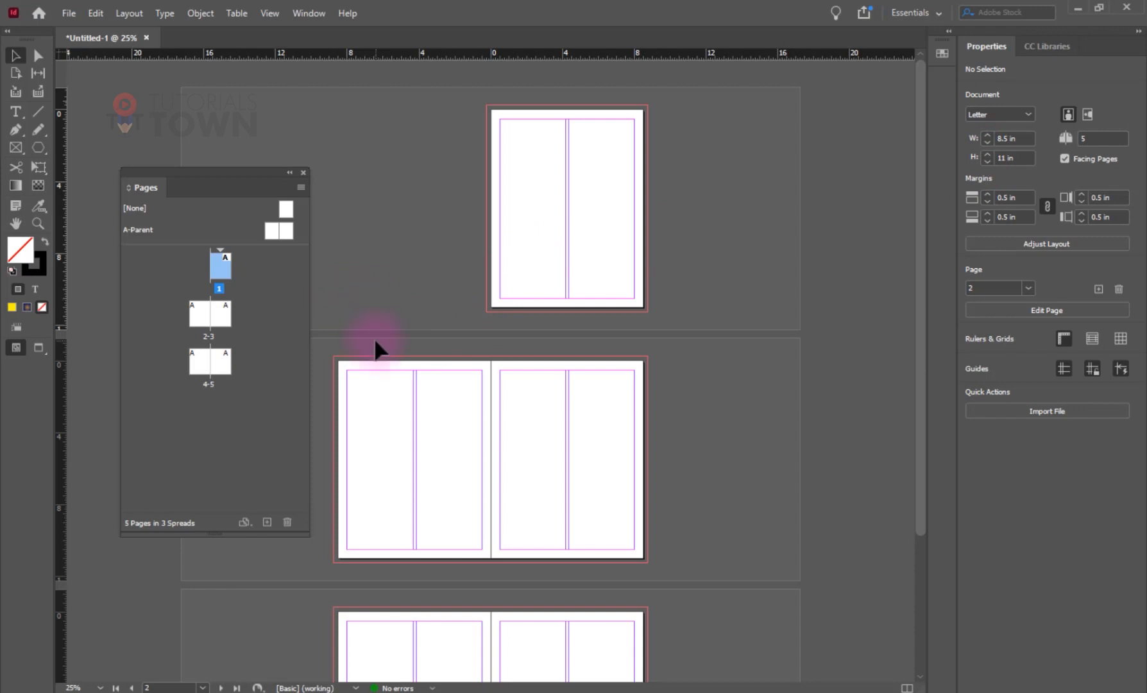
{"action": "left_click_drag", "start_coordinate": [200, 245], "coordinate": [199, 281]}
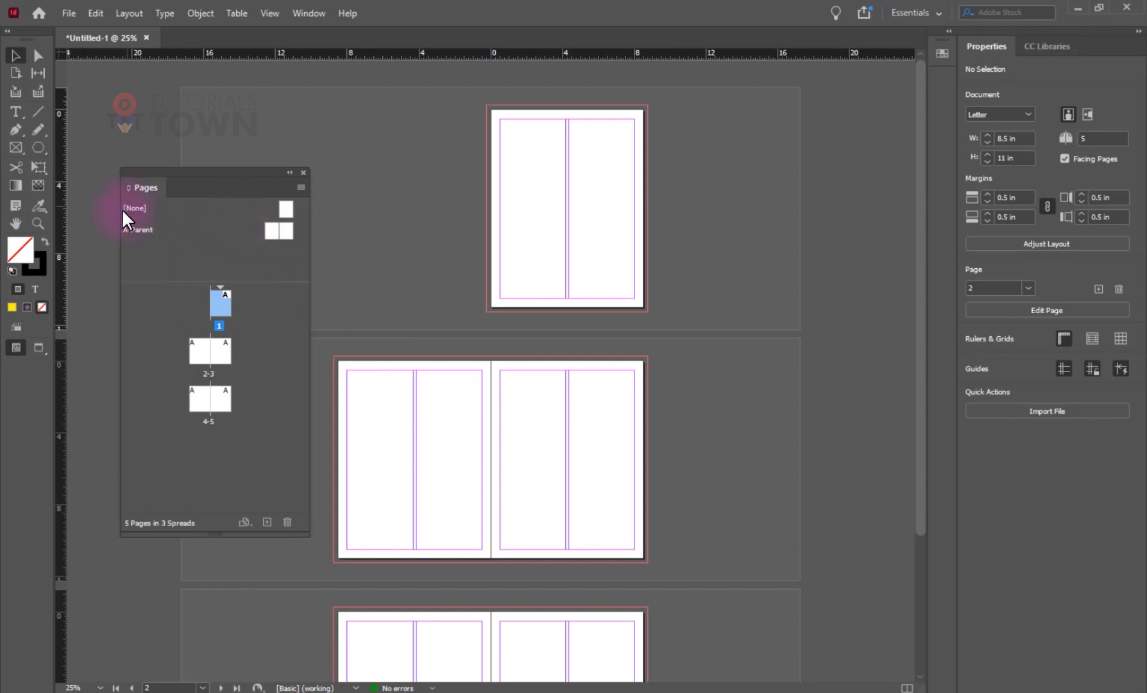
{"action": "left_click", "coordinate": [130, 230]}
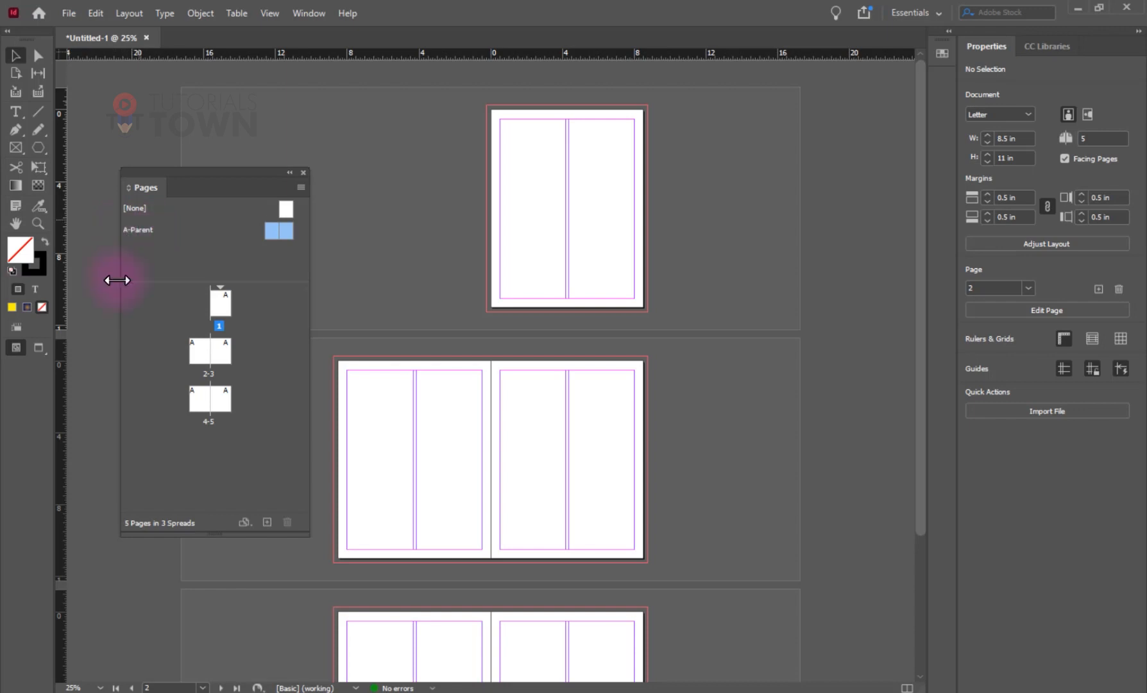
{"action": "right_click", "coordinate": [163, 244]}
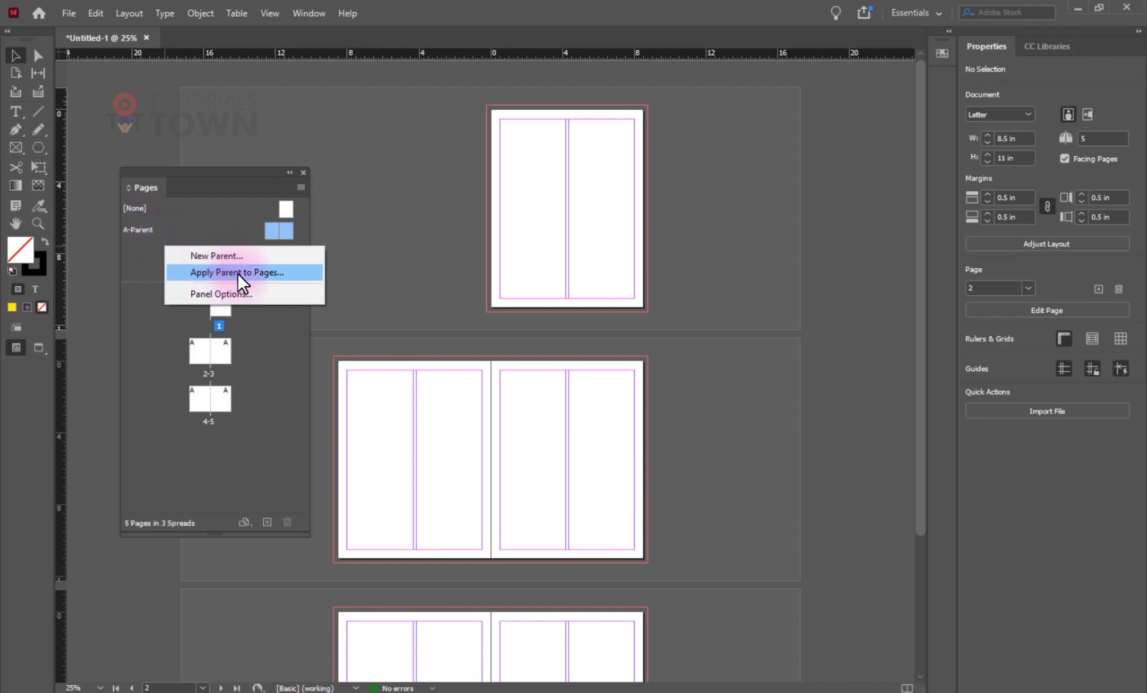
{"action": "left_click", "coordinate": [145, 252]}
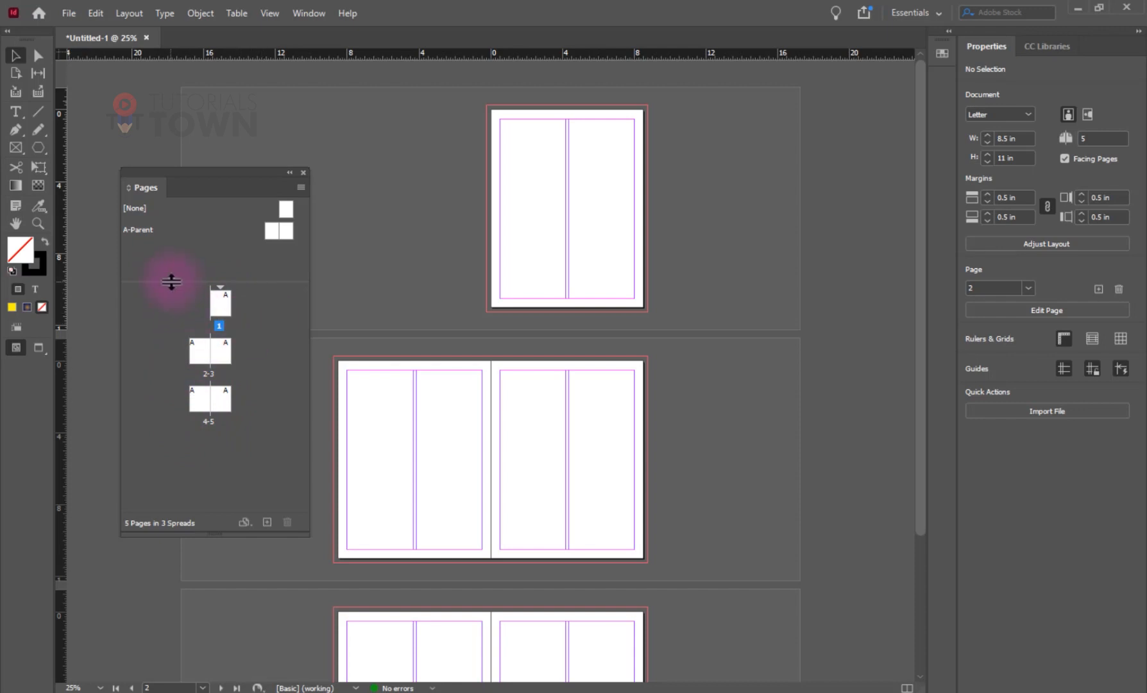
{"action": "left_click_drag", "start_coordinate": [174, 281], "coordinate": [173, 260]}
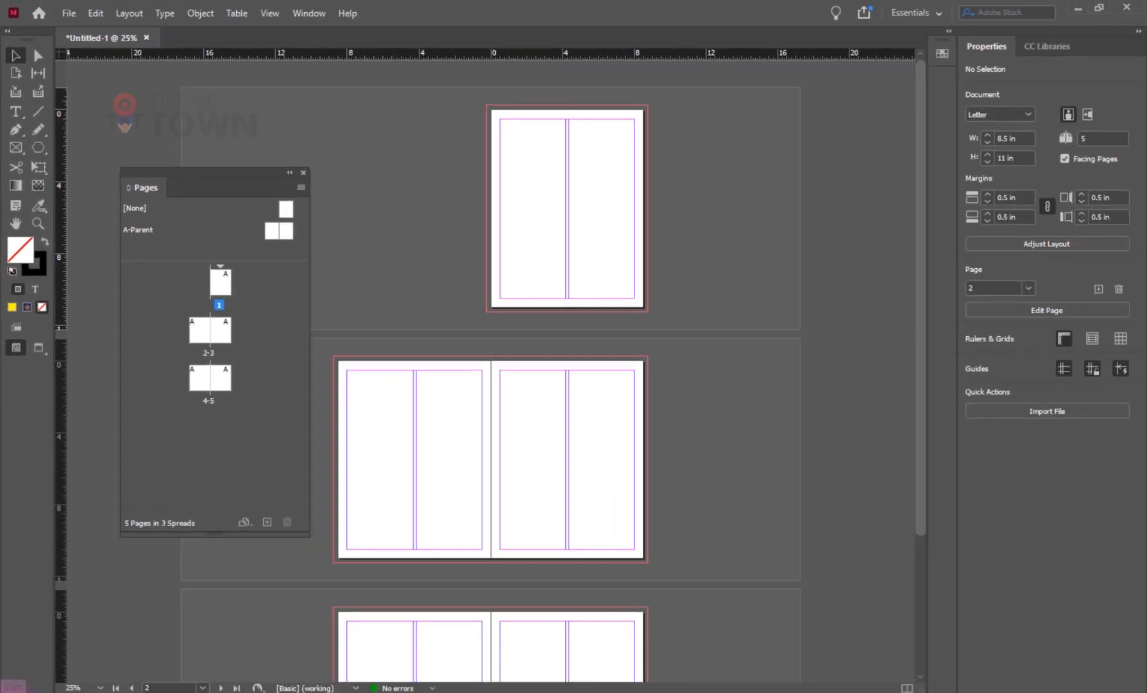
Step: Open Notepad over the document and write "A-Parent" and "A-Master" on two separate lines
{"action": "key", "text": "super"}
{"action": "type", "text": "note"}
{"action": "key", "text": "Return"}
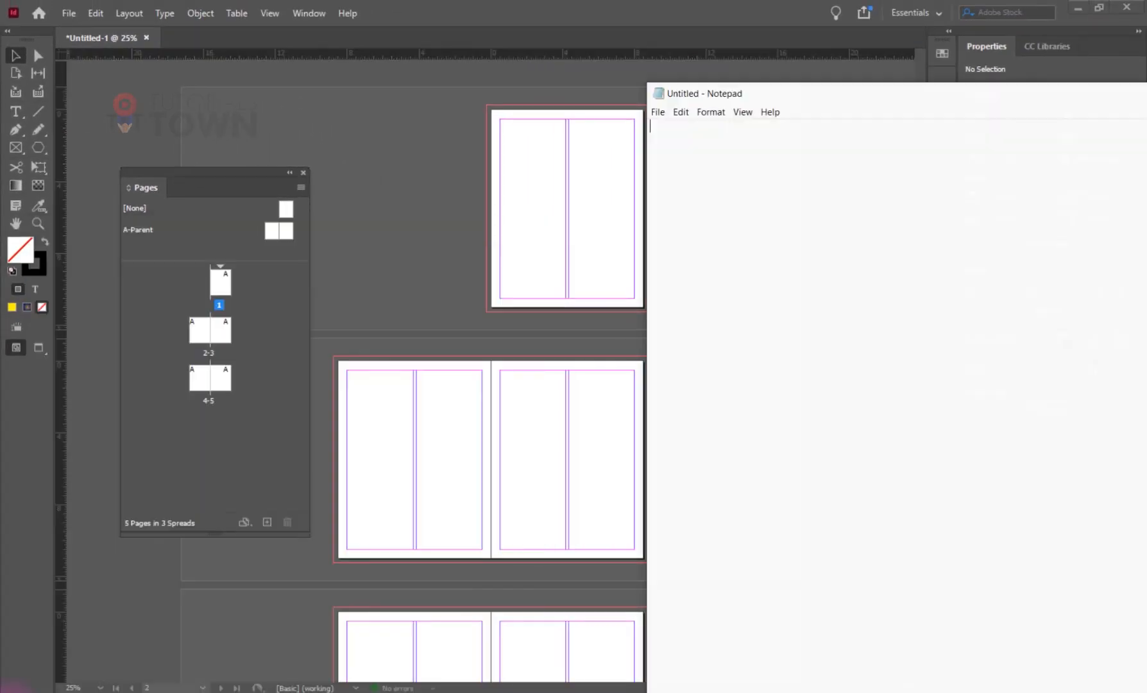
{"action": "left_click_drag", "start_coordinate": [677, 101], "coordinate": [395, 154]}
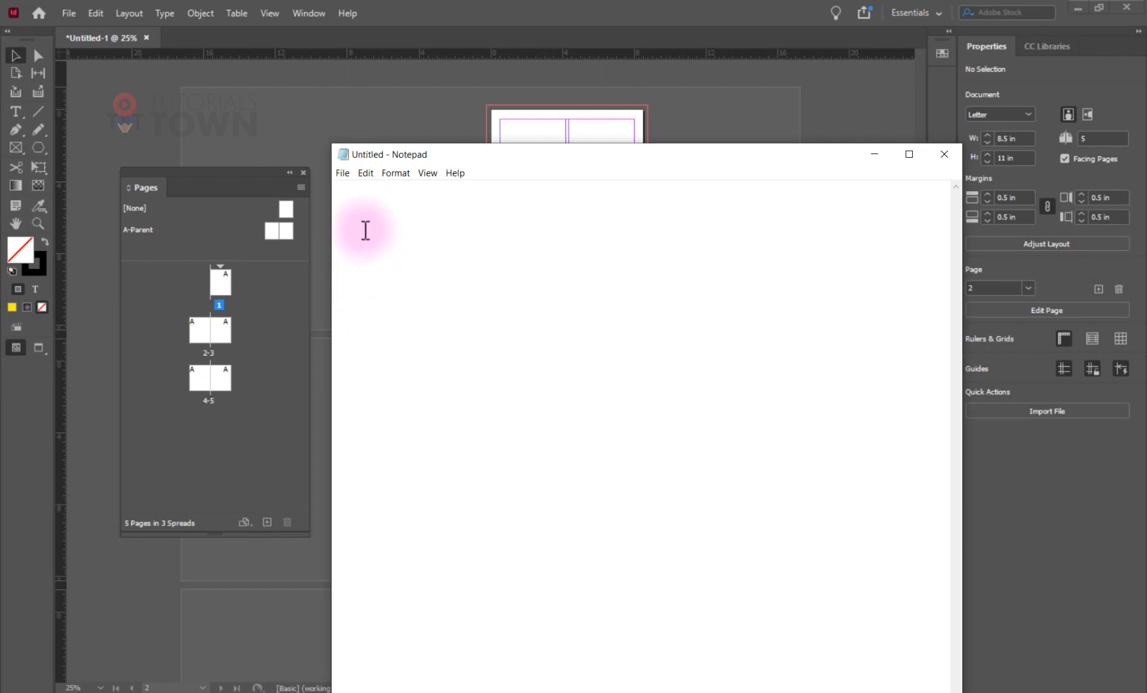
{"action": "type", "text": "A-"}
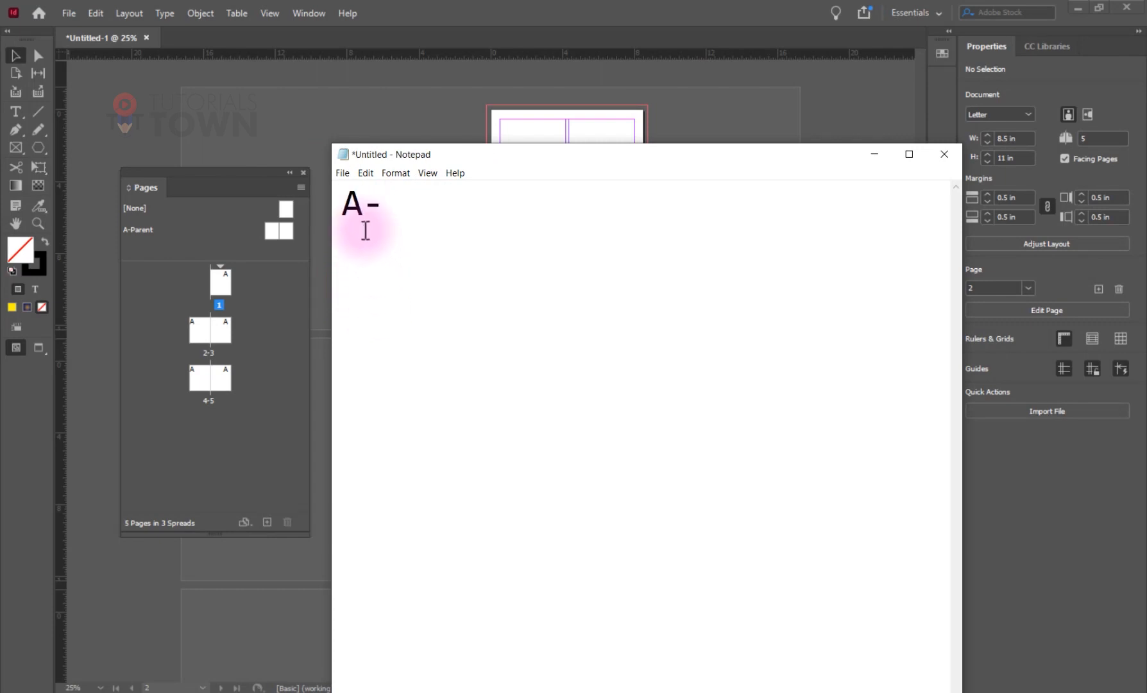
{"action": "type", "text": "Parent"}
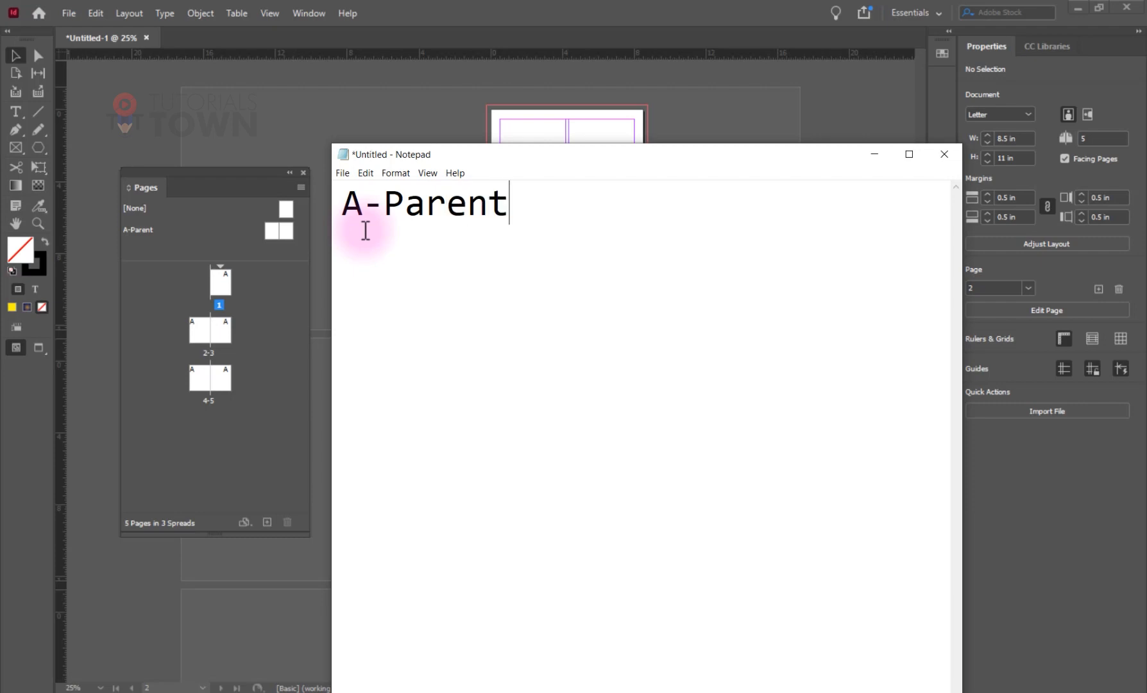
{"action": "key", "text": "Return"}
{"action": "type", "text": "A-Master"}
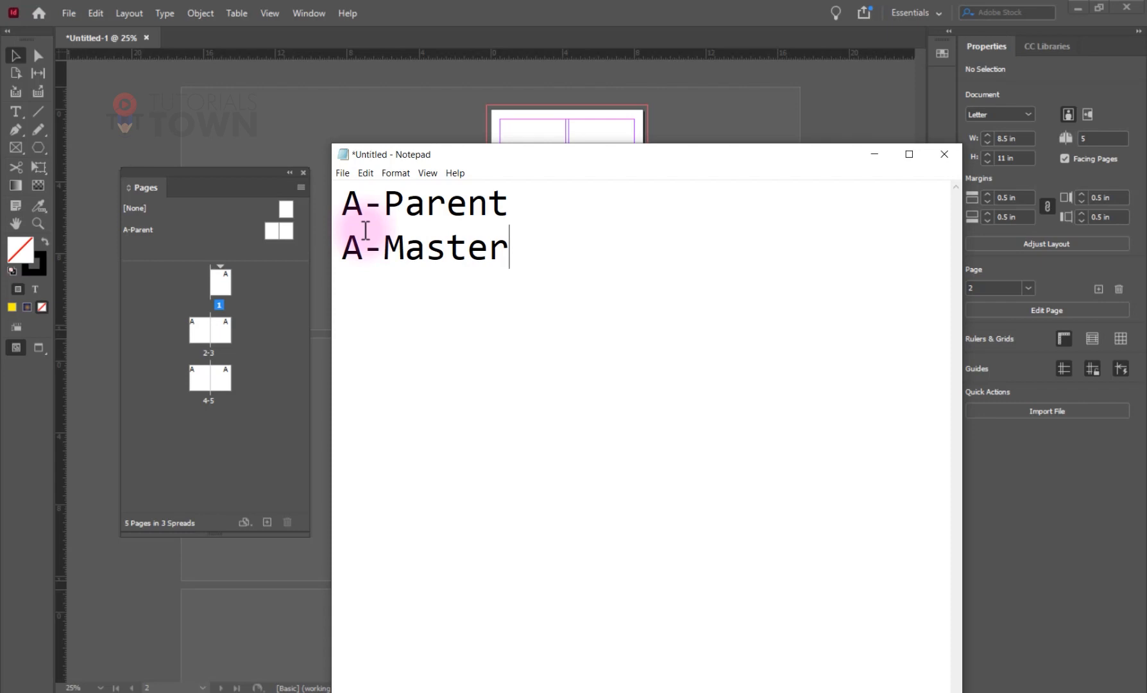
Step: Insert "(Prefix)" directly after the letter A in the "A-Parent" line
{"action": "key", "text": "Left"}
{"action": "key", "text": "Left"}
{"action": "key", "text": "Left"}
{"action": "key", "text": "Left"}
{"action": "key", "text": "Left"}
{"action": "key", "text": "Left"}
{"action": "key", "text": "Left"}
{"action": "key", "text": "Left"}
{"action": "key", "text": "Right"}
{"action": "key", "text": "Up"}
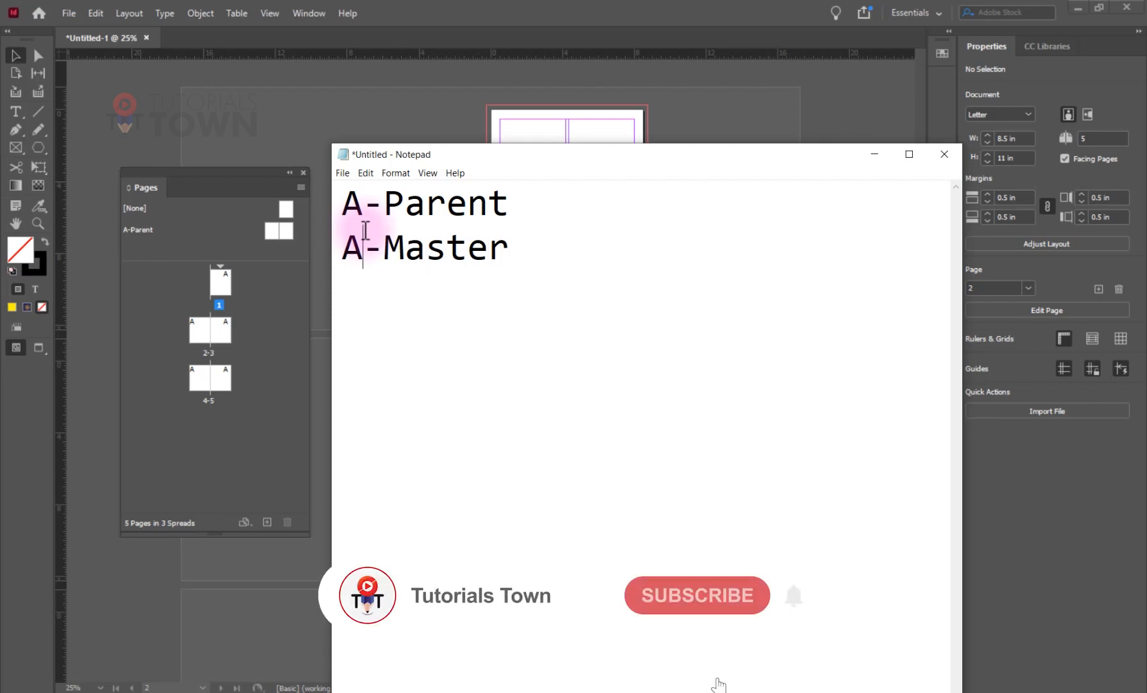
{"action": "type", "text": "()"}
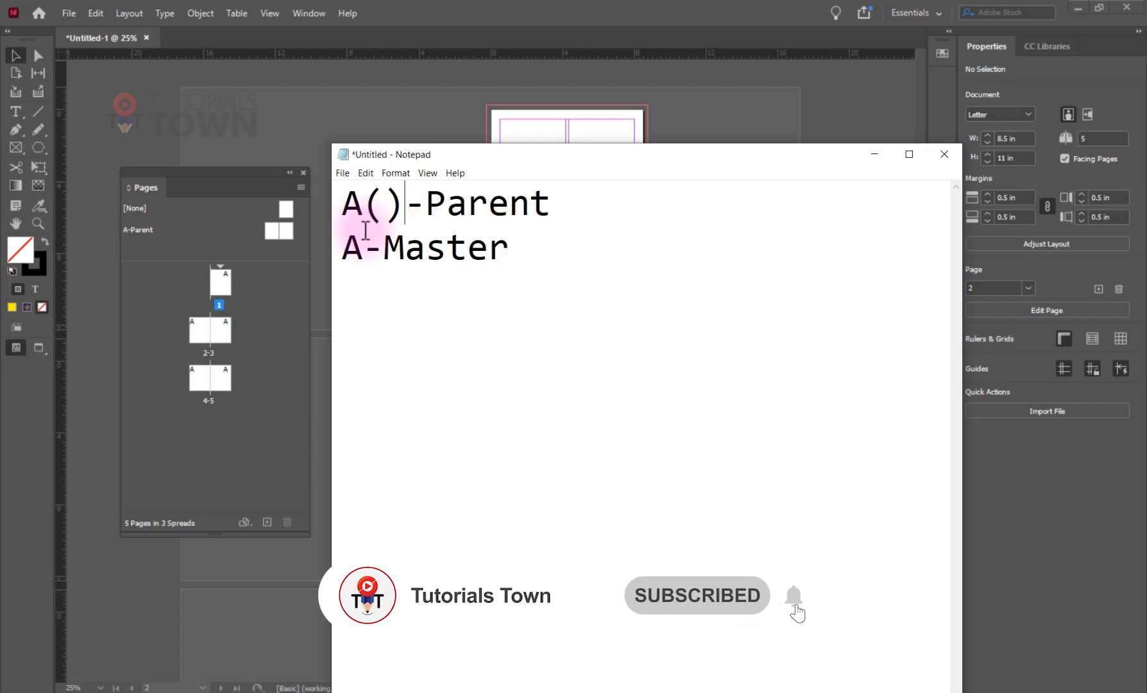
{"action": "key", "text": "Left"}
{"action": "type", "text": "Per"}
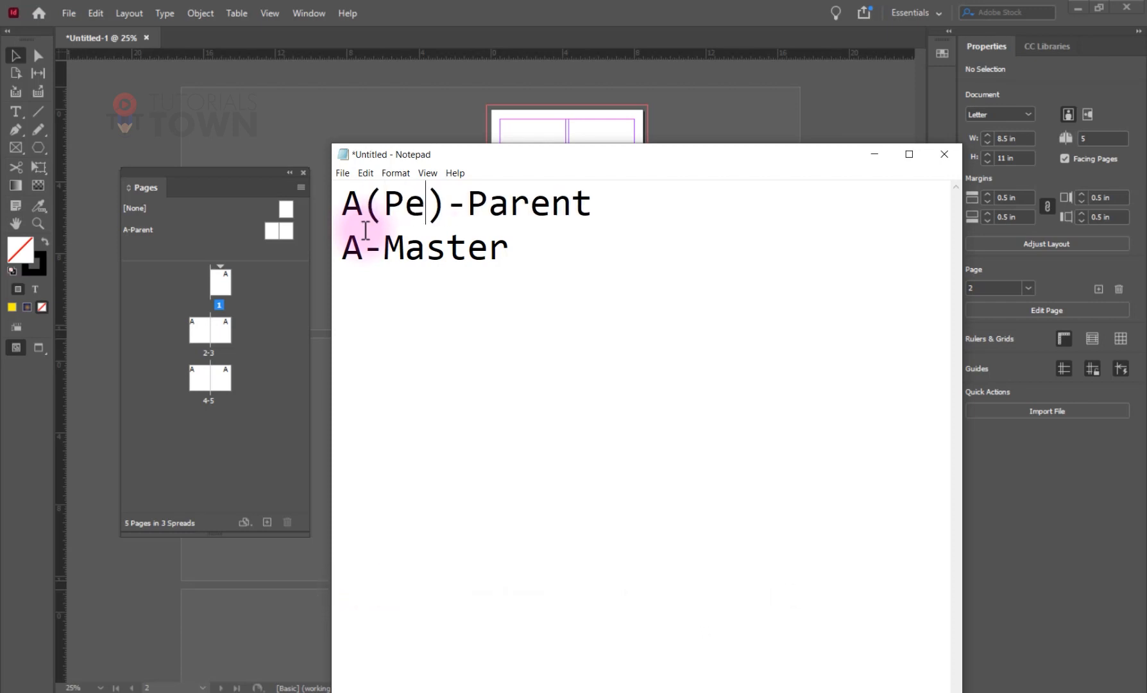
{"action": "key", "text": "BackSpace"}
{"action": "key", "text": "BackSpace"}
{"action": "type", "text": "refix"}
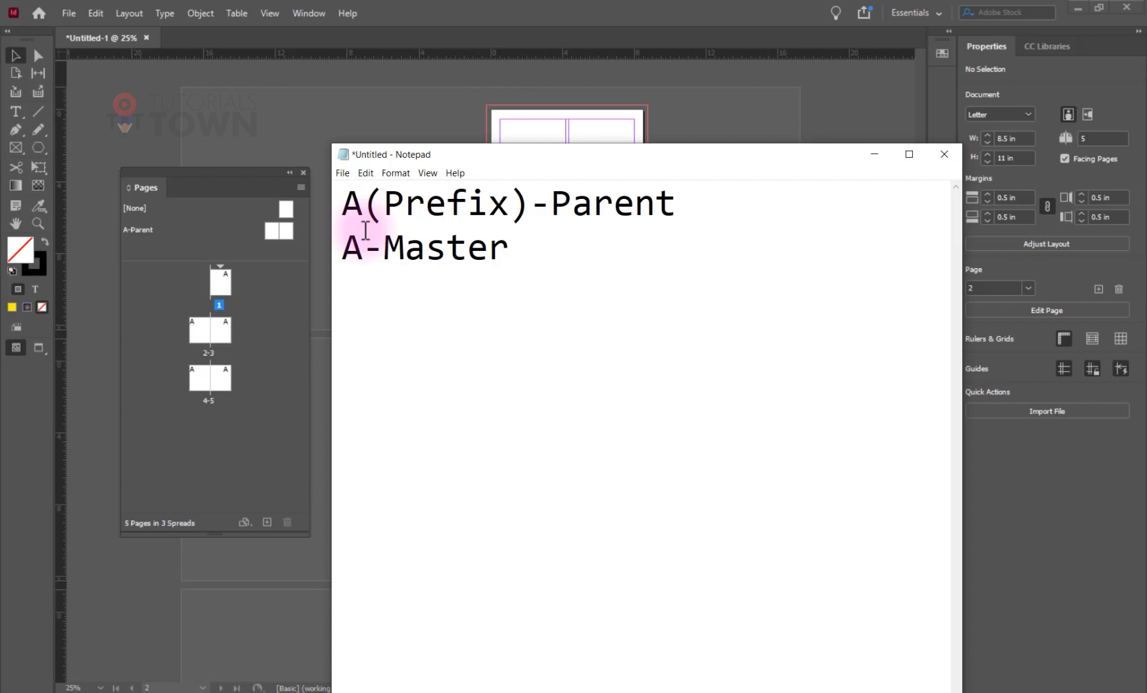
Step: Add "(Page Name)" after "Parent" in the first line and highlight the word "Master" in the second line
{"action": "key", "text": "Down"}
{"action": "key", "text": "Up"}
{"action": "key", "text": "Right"}
{"action": "key", "text": "Right"}
{"action": "key", "text": "Right"}
{"action": "key", "text": "Right"}
{"action": "key", "text": "Right"}
{"action": "key", "text": "Right"}
{"action": "key", "text": "Right"}
{"action": "key", "text": "Right"}
{"action": "type", "text": "()"}
{"action": "key", "text": "Left"}
{"action": "type", "text": "Page n"}
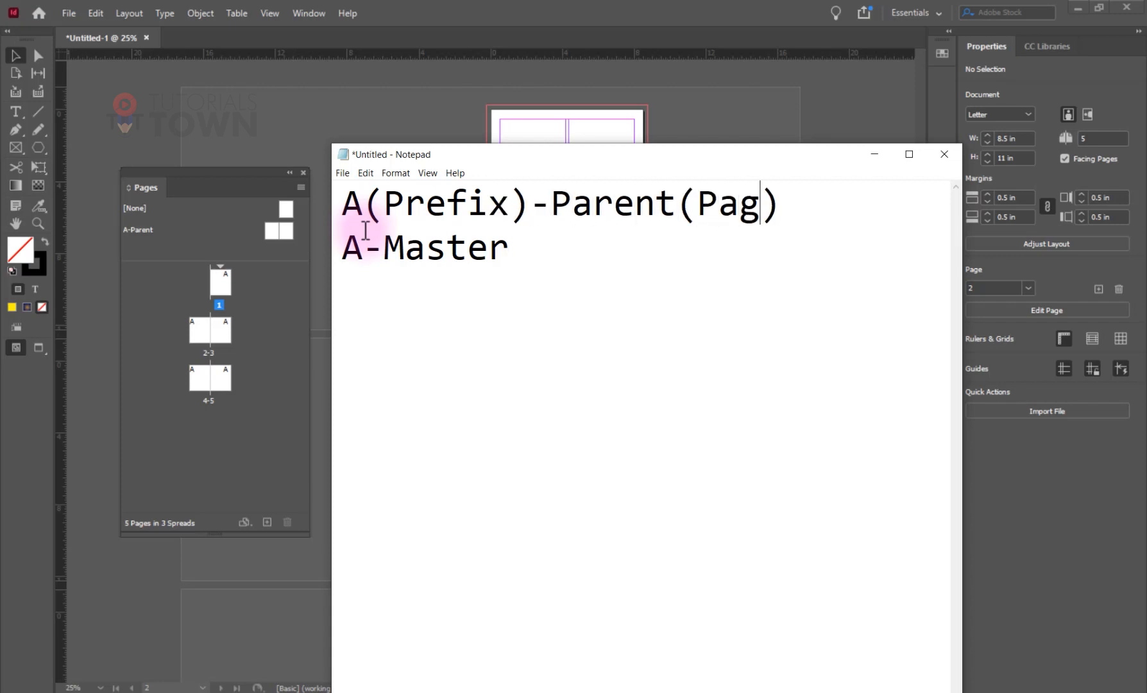
{"action": "key", "text": "BackSpace"}
{"action": "key", "text": "BackSpace"}
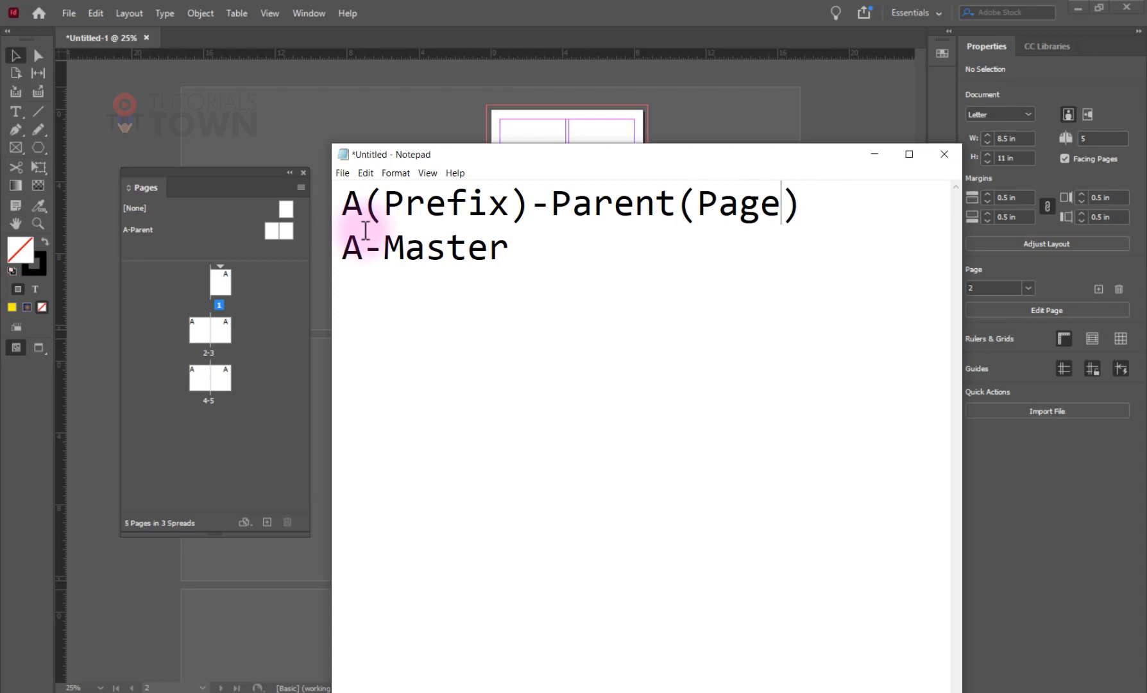
{"action": "type", "text": "Name"}
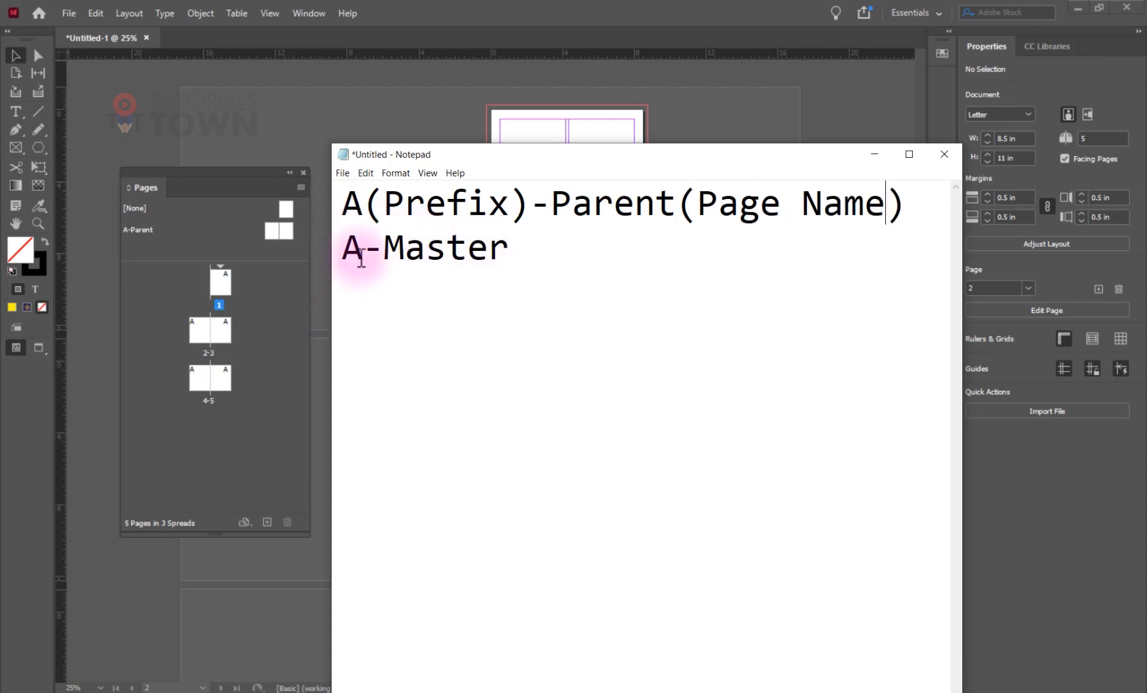
{"action": "left_click", "coordinate": [385, 246]}
{"action": "left_click_drag", "start_coordinate": [385, 246], "coordinate": [511, 247]}
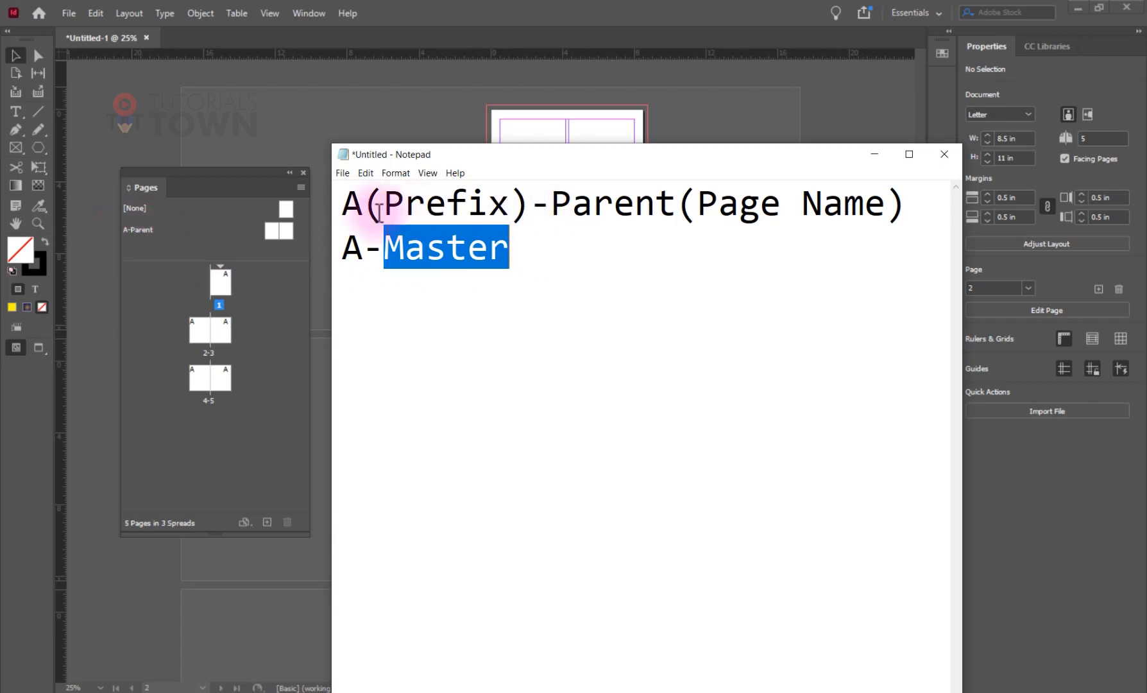
{"action": "right_click", "coordinate": [231, 230]}
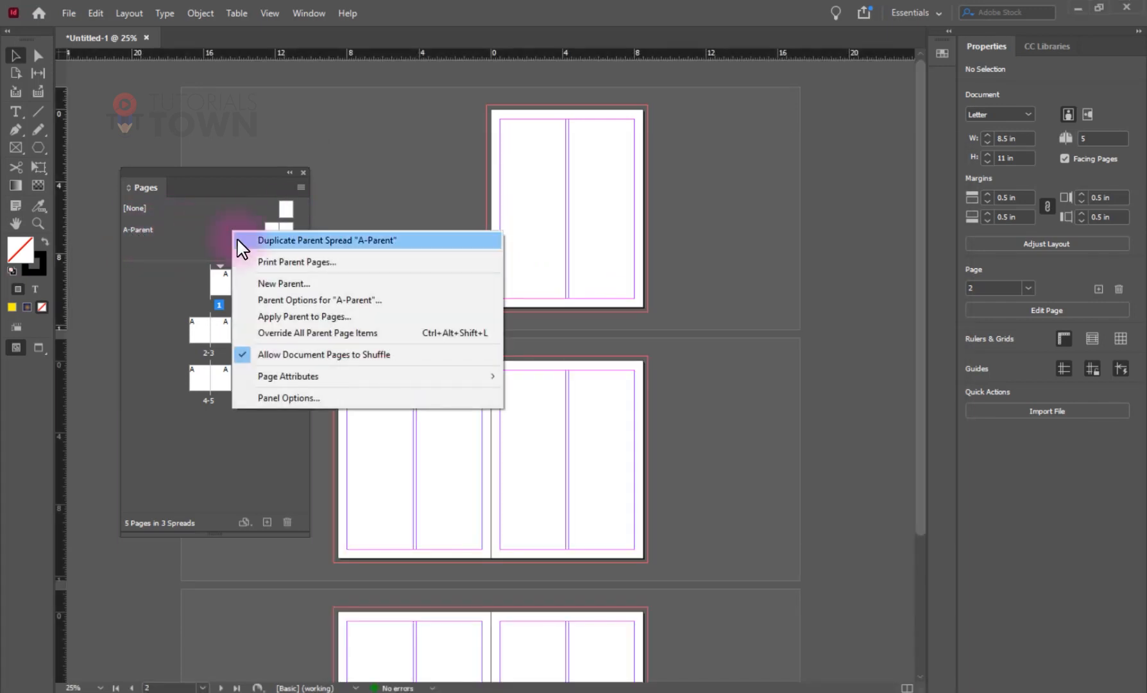
{"action": "left_click", "coordinate": [136, 228]}
{"action": "right_click", "coordinate": [250, 229]}
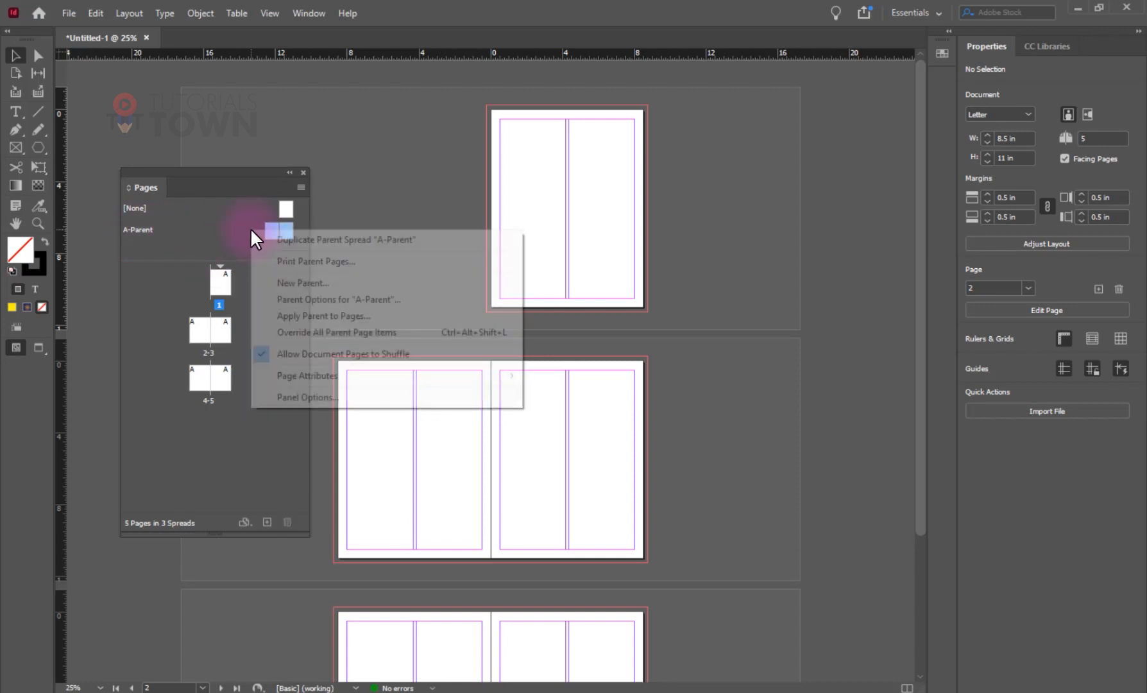
{"action": "left_click", "coordinate": [280, 282]}
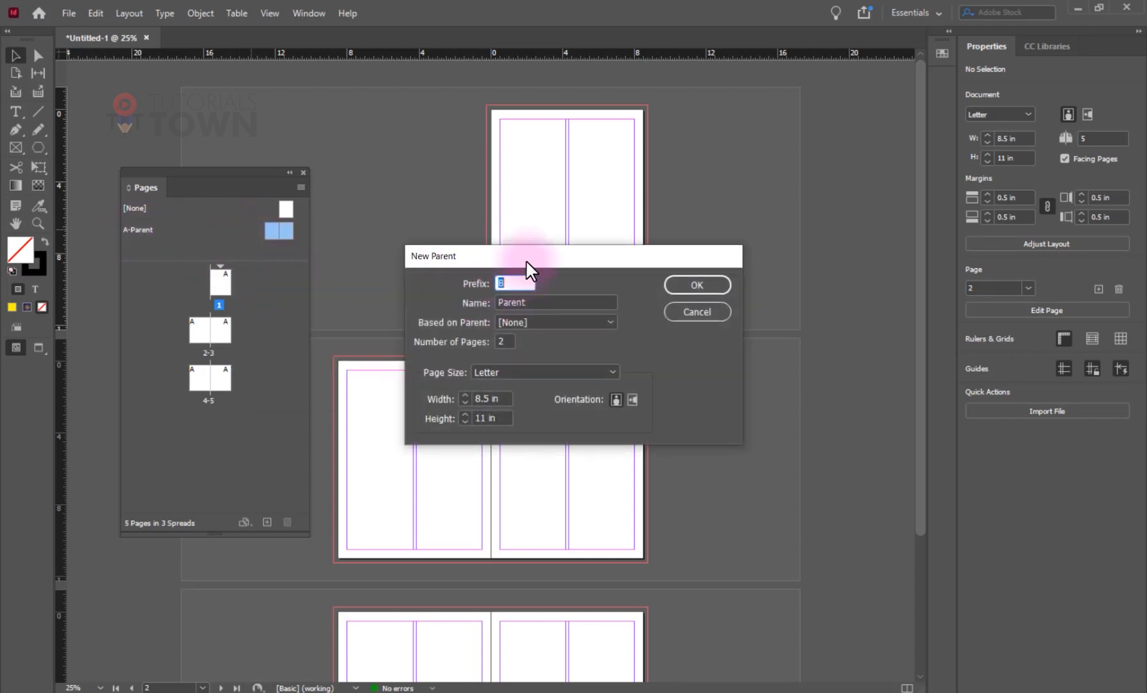
{"action": "left_click_drag", "start_coordinate": [525, 259], "coordinate": [377, 230]}
{"action": "type", "text": "cvxc"}
{"action": "type", "text": "dfxc"}
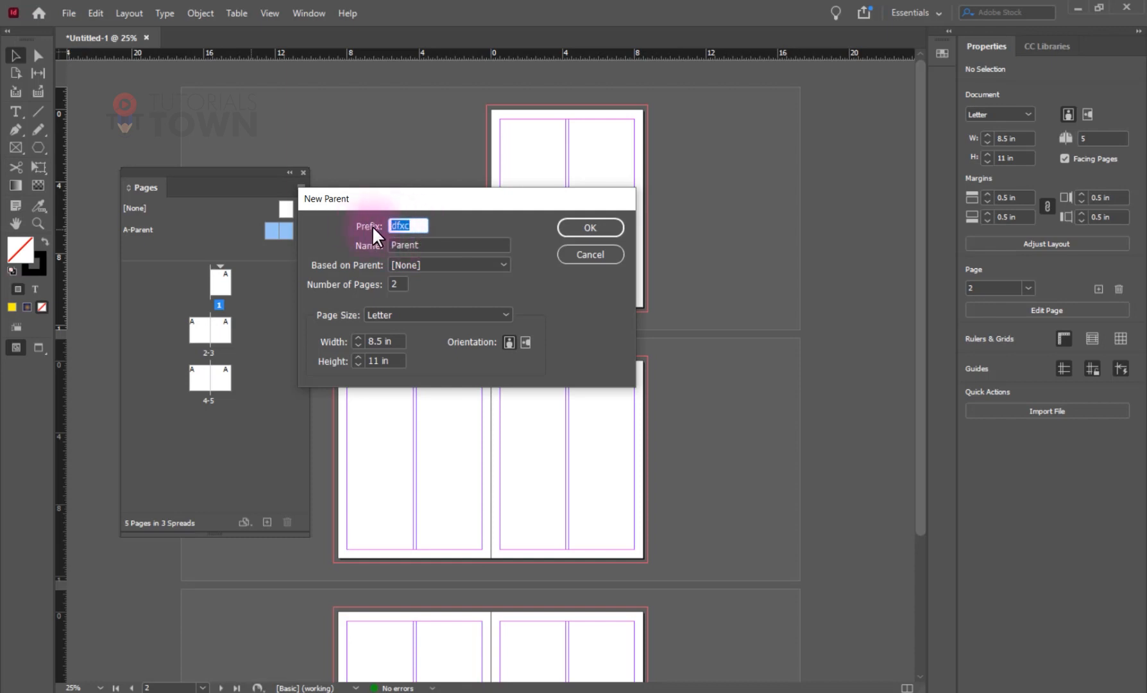
{"action": "left_click", "coordinate": [603, 255]}
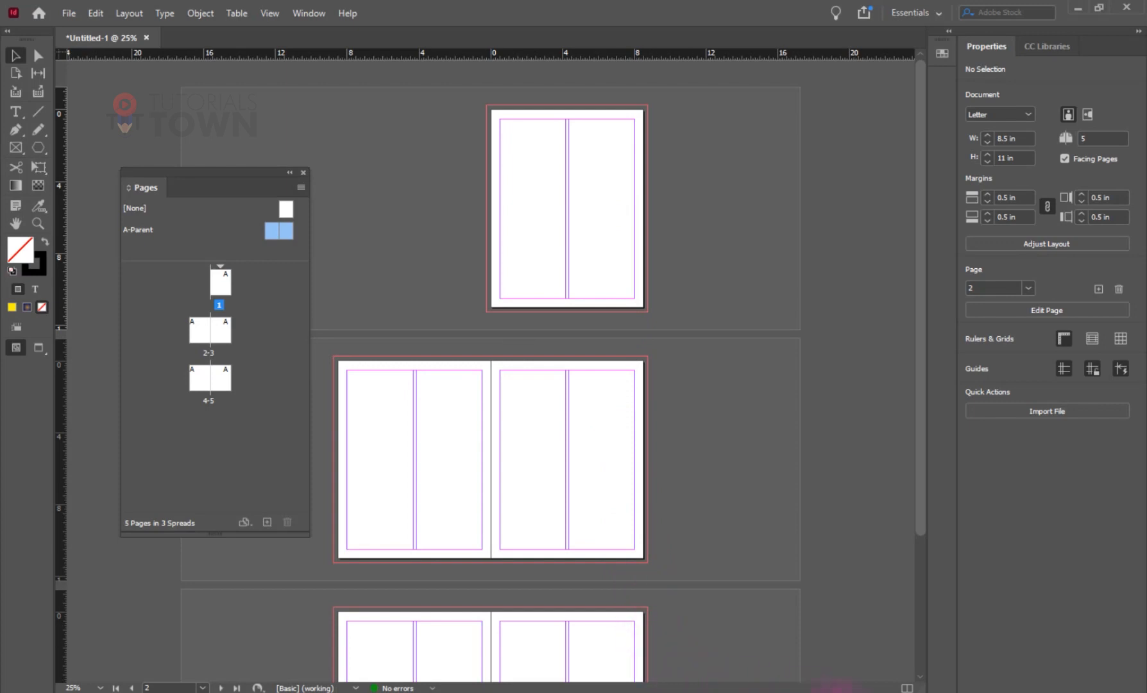
Step: Return to Notepad and insert the character limit 4 after "(Prefix)" in the first line
{"action": "left_click", "coordinate": [862, 692]}
{"action": "left_click", "coordinate": [530, 204]}
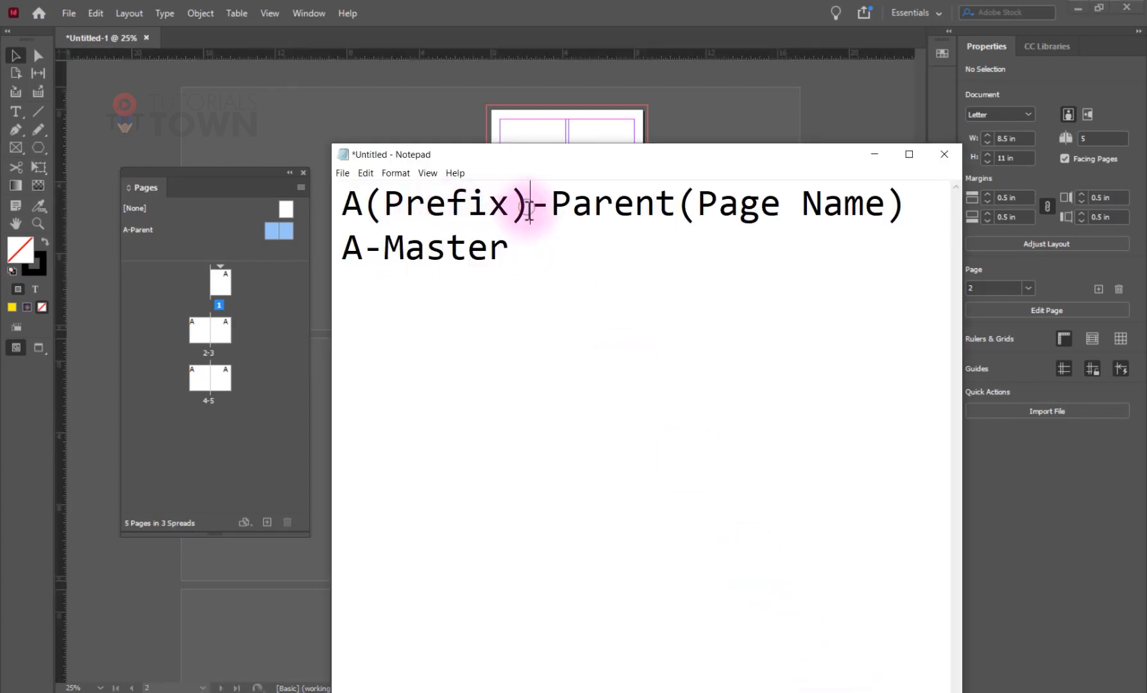
{"action": "type", "text": "$"}
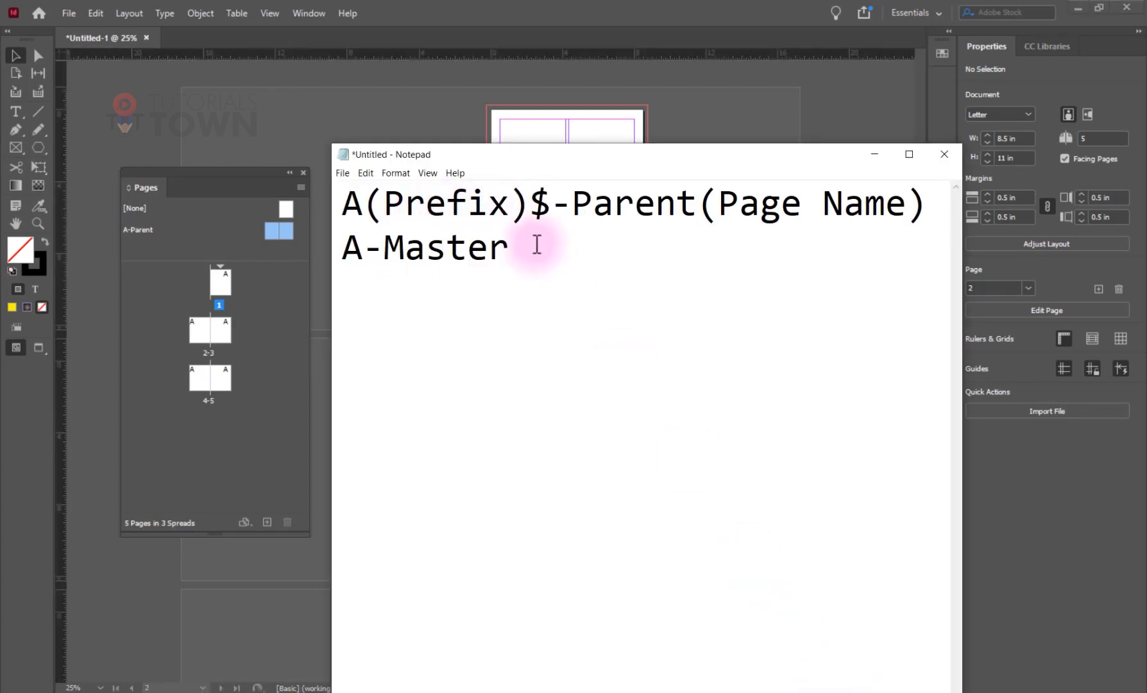
{"action": "key", "text": "BackSpace"}
{"action": "type", "text": "4"}
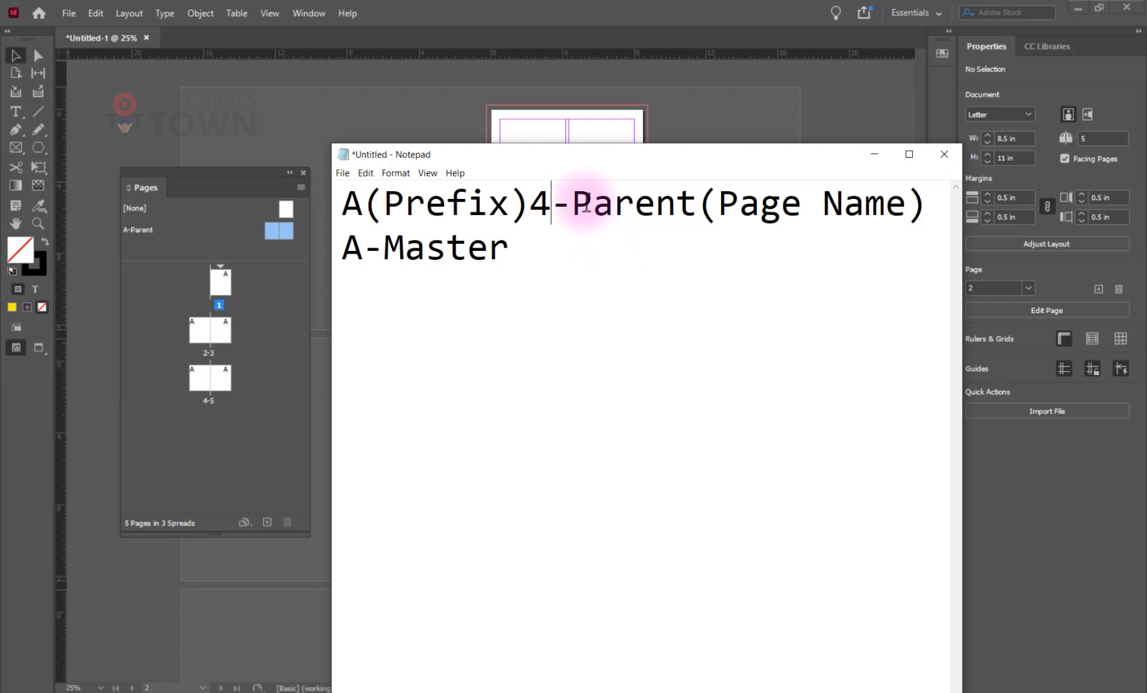
Step: Highlight the prefix part and the word "Parent" in the first note line, then return to the InDesign document
{"action": "left_click_drag", "start_coordinate": [573, 204], "coordinate": [696, 200]}
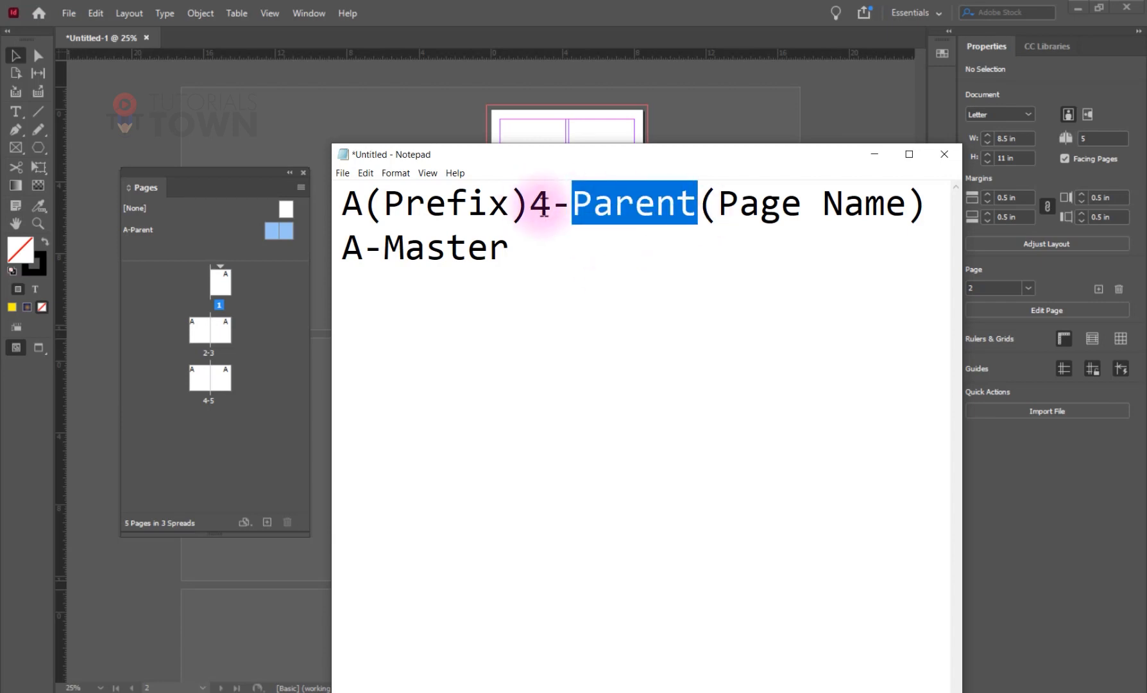
{"action": "left_click_drag", "start_coordinate": [549, 208], "coordinate": [335, 194]}
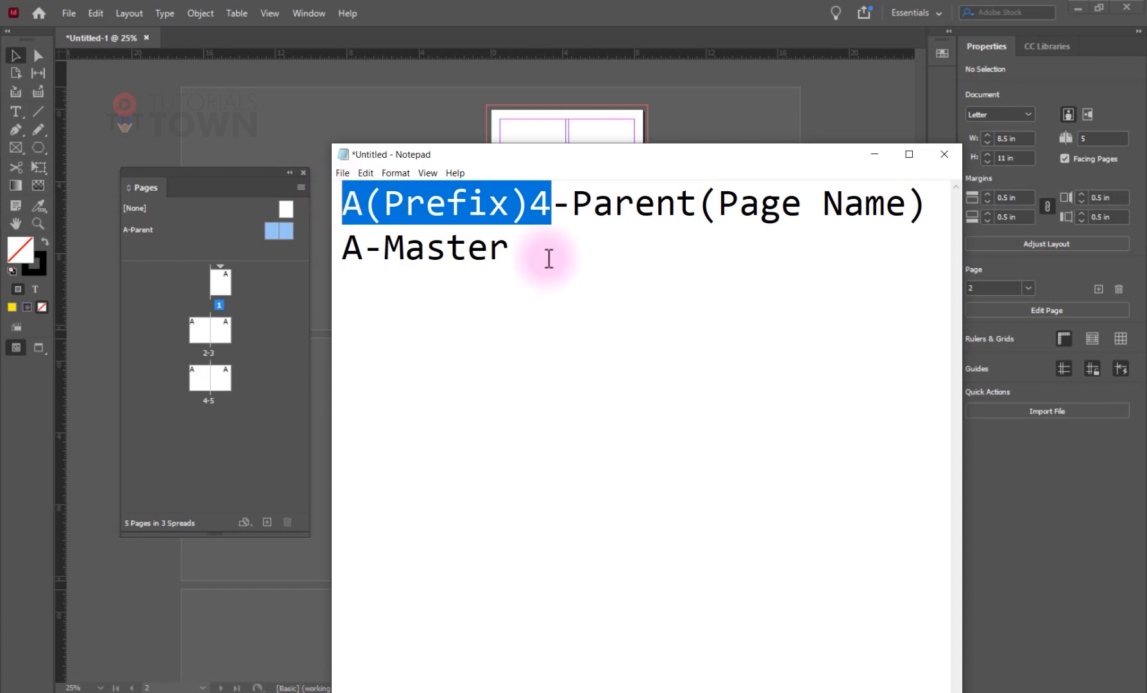
{"action": "left_click_drag", "start_coordinate": [573, 202], "coordinate": [708, 206]}
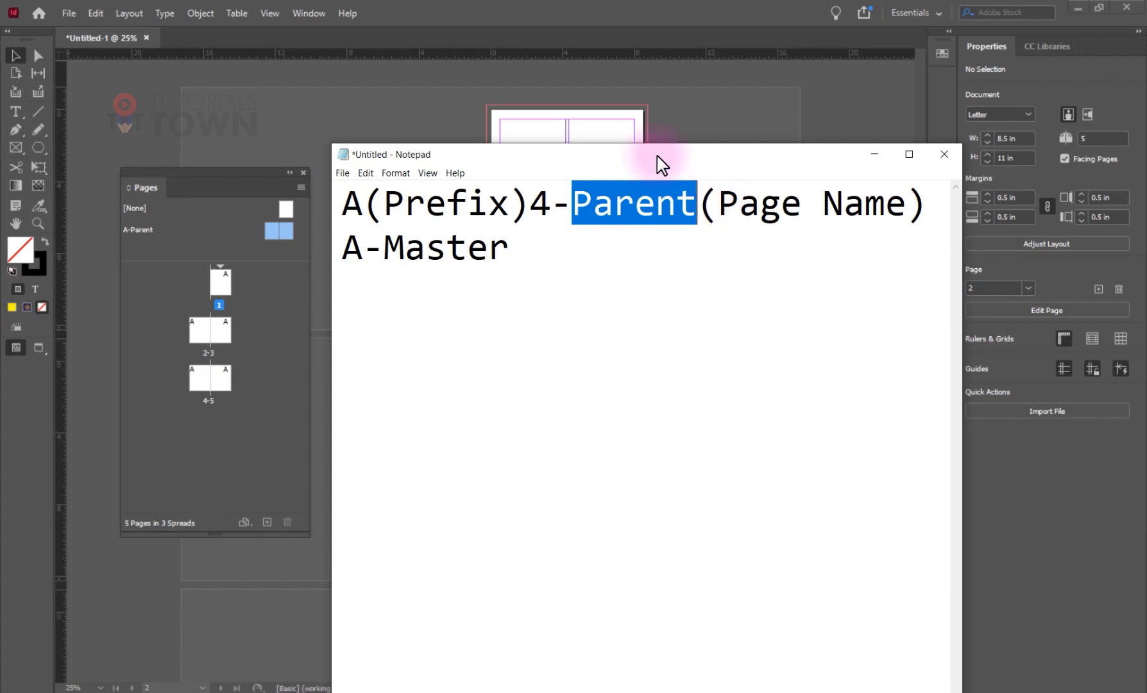
{"action": "left_click", "coordinate": [793, 118]}
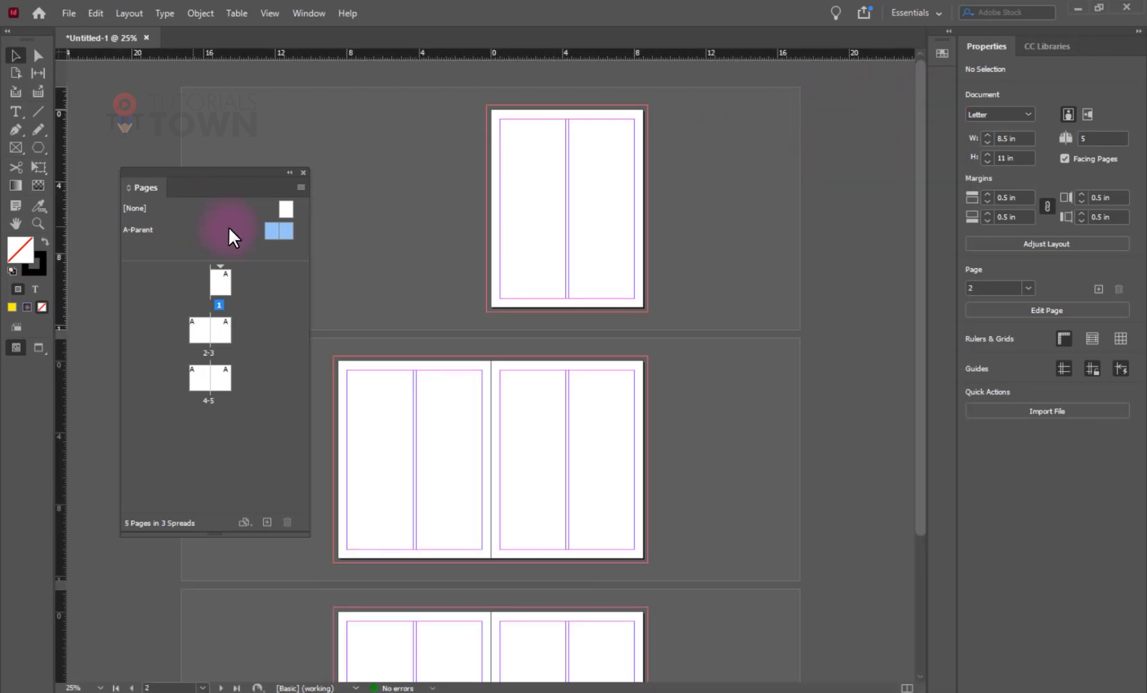
Step: Switch back to Notepad and add the lines "MAster page - Non Printable" and "Child page - Printable" below the existing notes
{"action": "left_click", "coordinate": [879, 687]}
{"action": "left_click", "coordinate": [525, 315]}
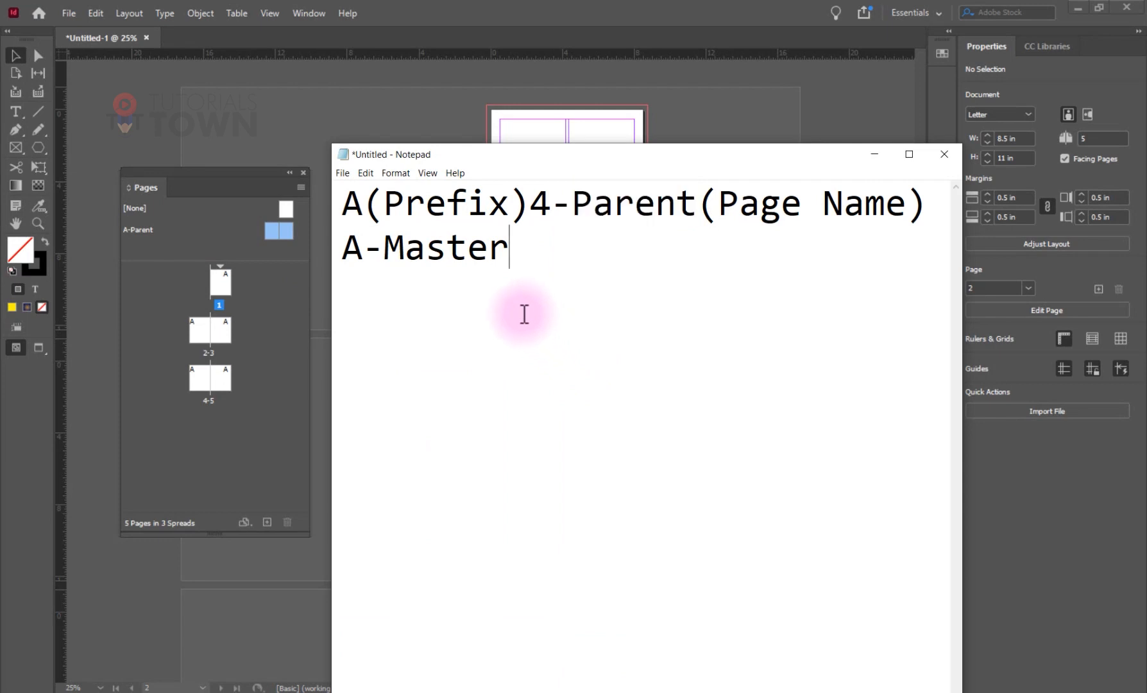
{"action": "key", "text": "Return"}
{"action": "key", "text": "Return"}
{"action": "type", "text": "MA"}
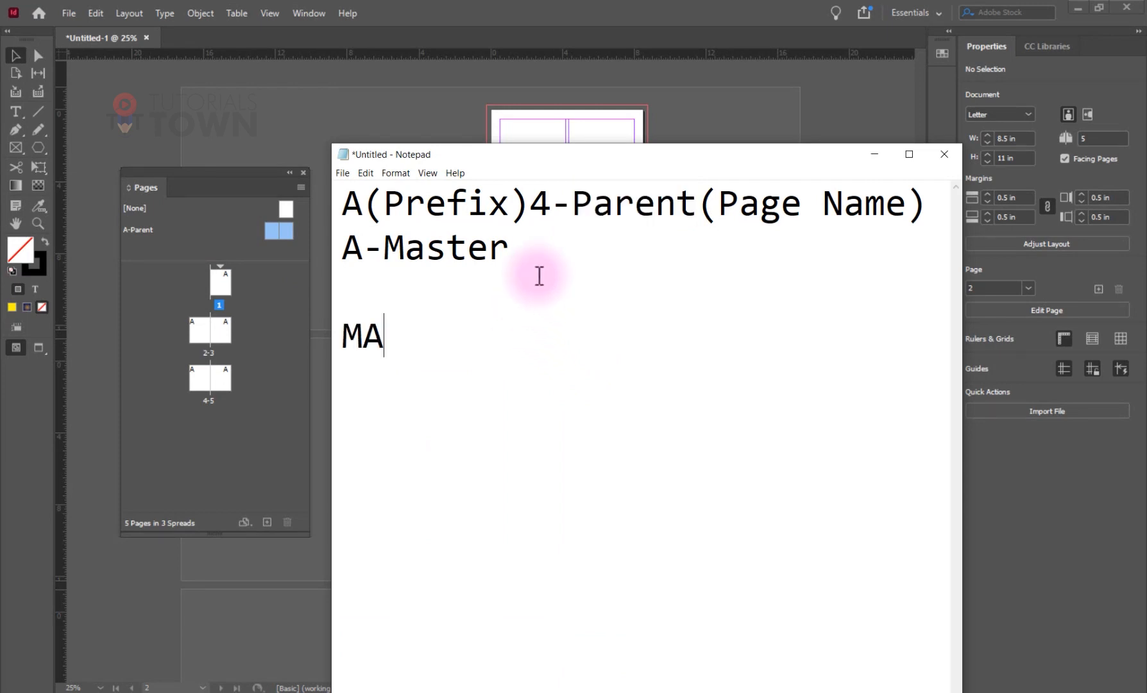
{"action": "type", "text": "ster page "}
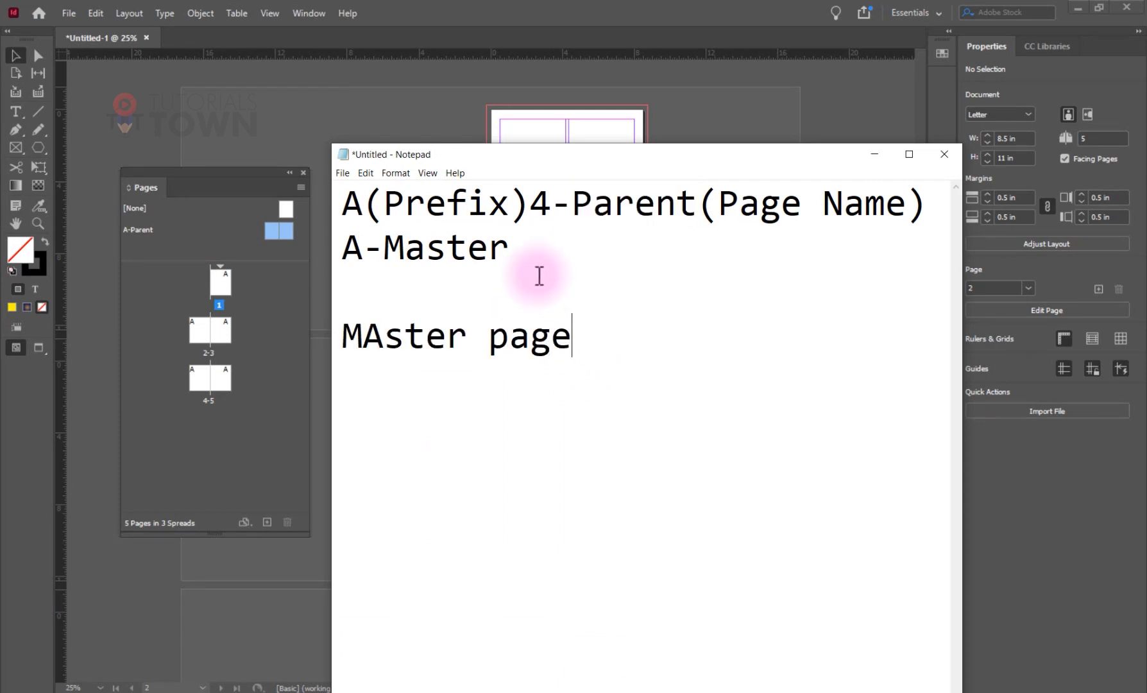
{"action": "type", "text": "- Non"}
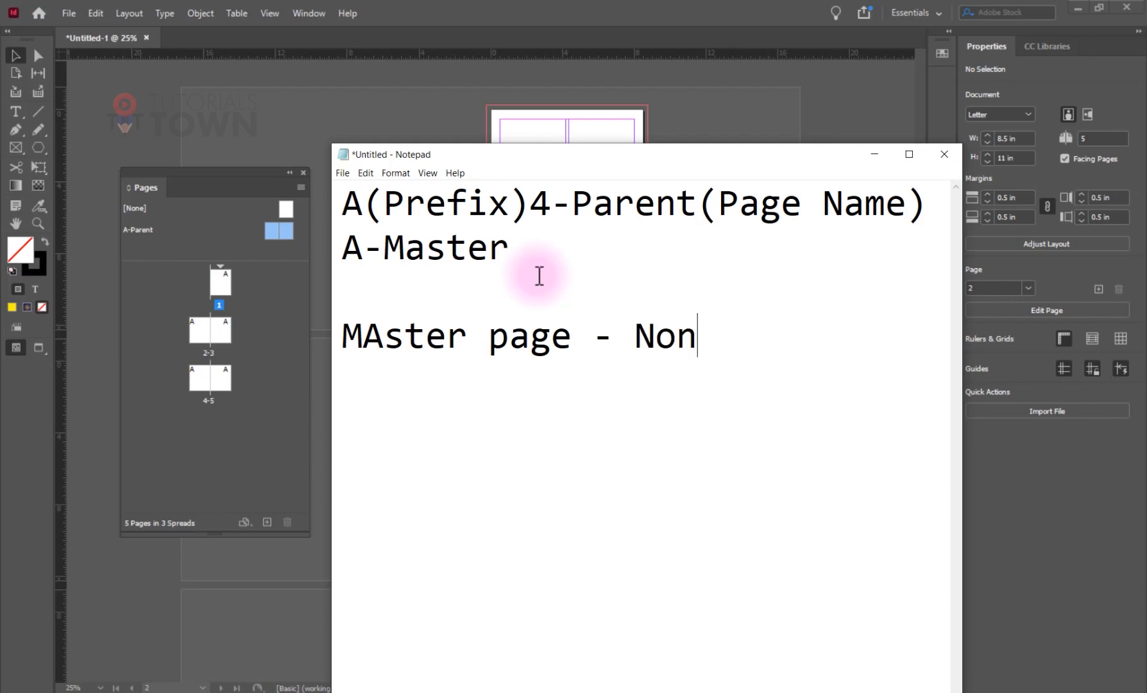
{"action": "type", "text": " Printable"}
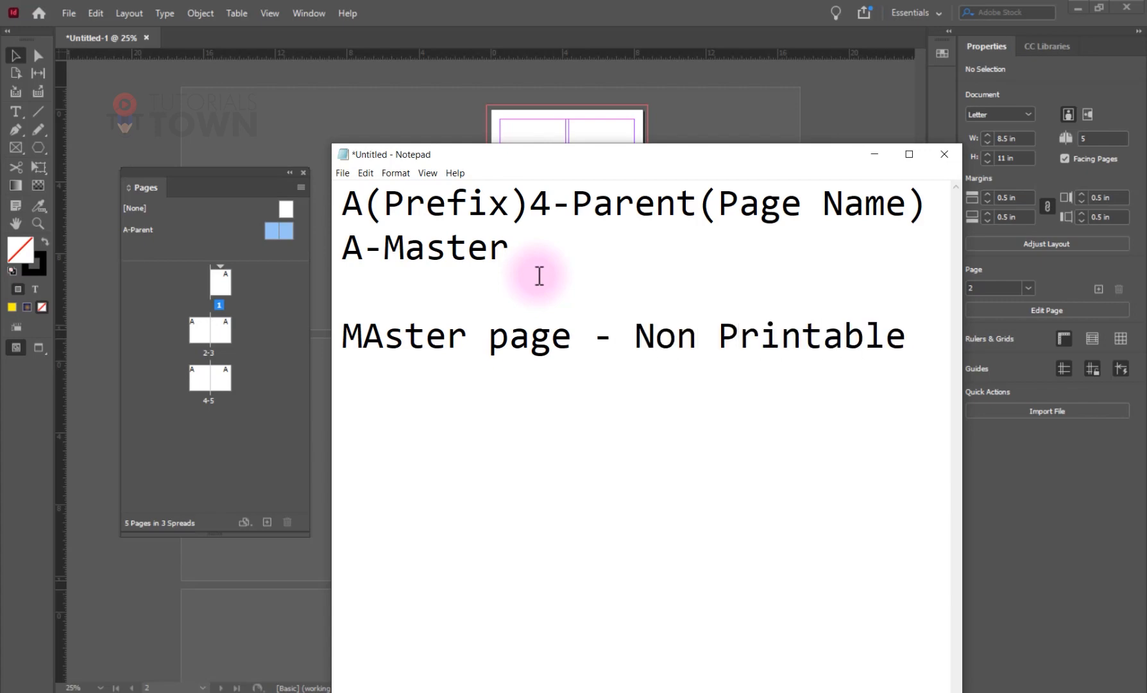
{"action": "key", "text": "Return"}
{"action": "type", "text": "Child page - Printable"}
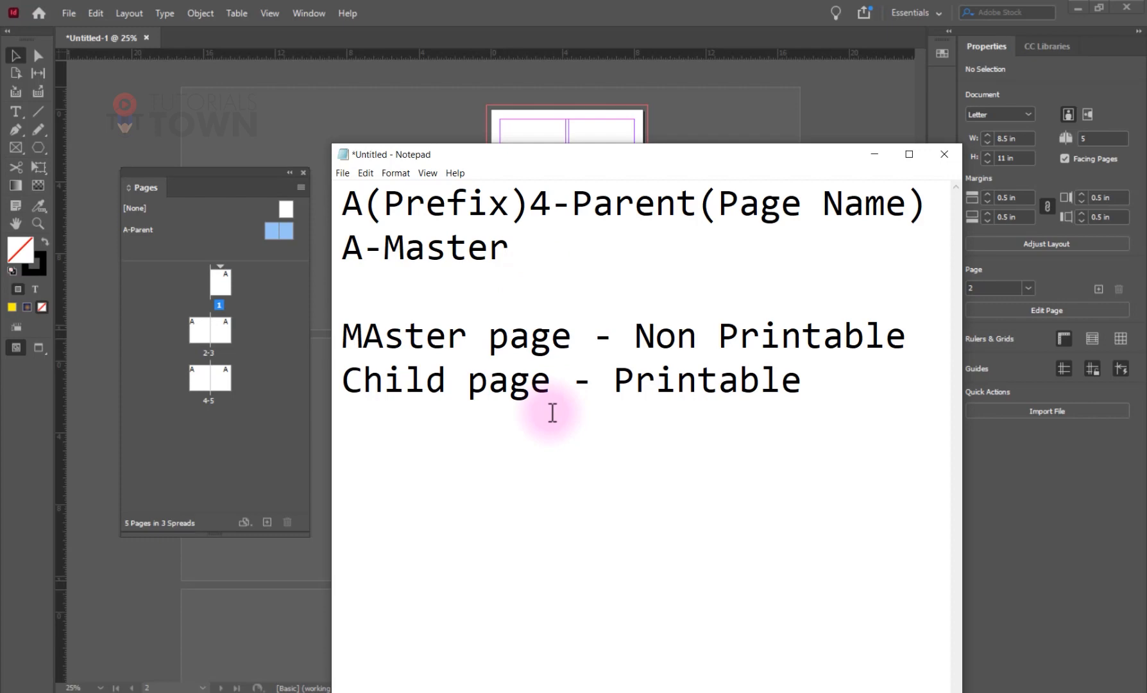
Step: Append "/ Common Data" to the master page line and "/ Unique Date" to the child page line
{"action": "scroll", "coordinate": [552, 412], "scroll_direction": "down", "scroll_amount": 14}
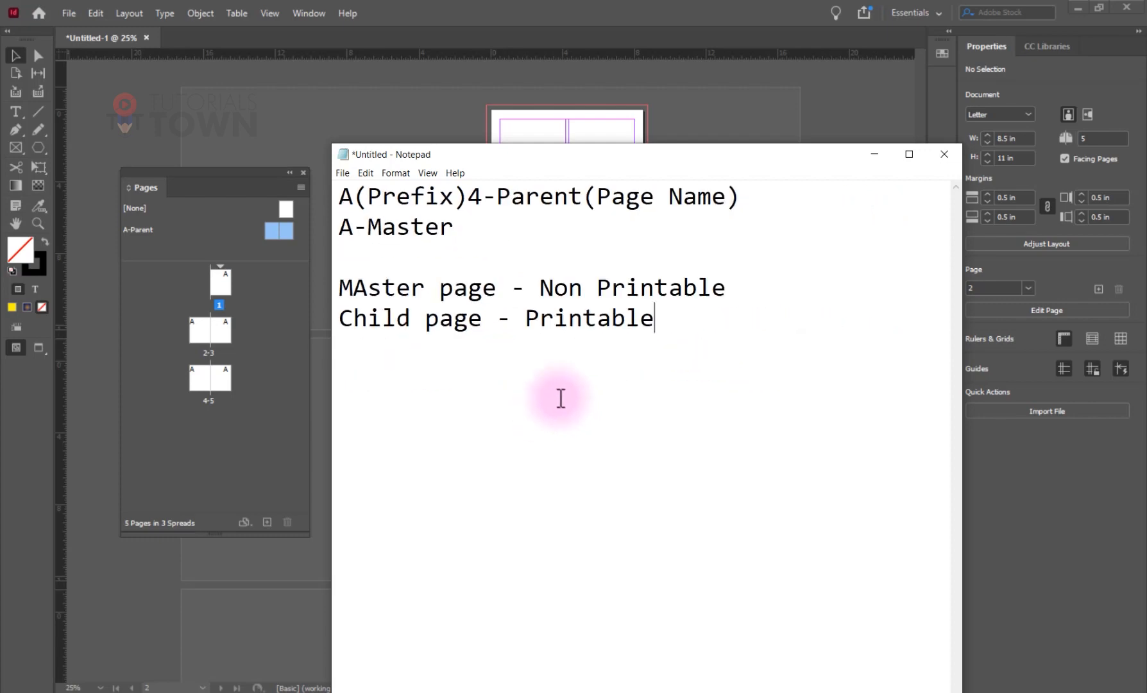
{"action": "left_click", "coordinate": [661, 272]}
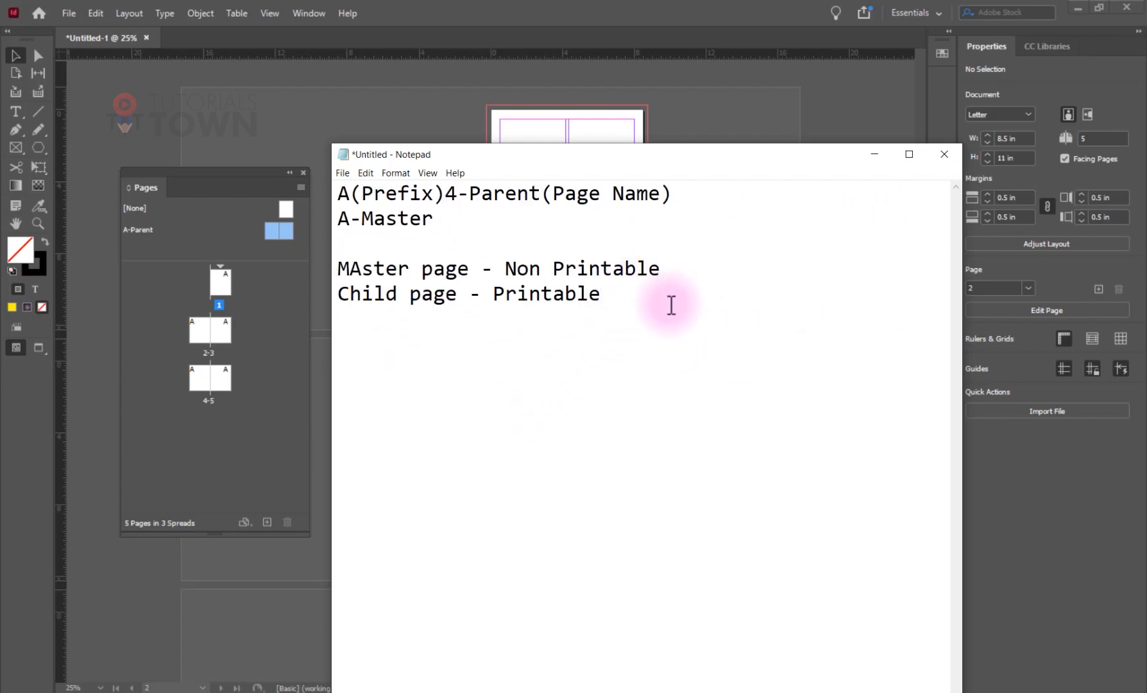
{"action": "type", "text": "/ Common Data"}
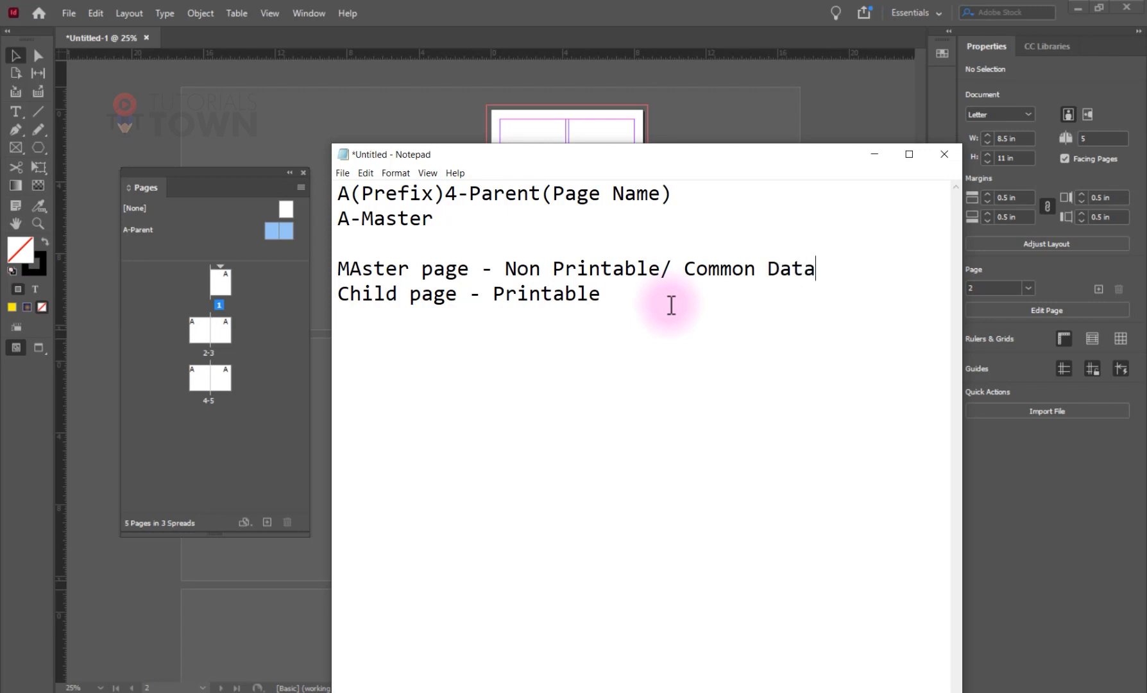
{"action": "left_click", "coordinate": [671, 305]}
{"action": "type", "text": "Unique Date"}
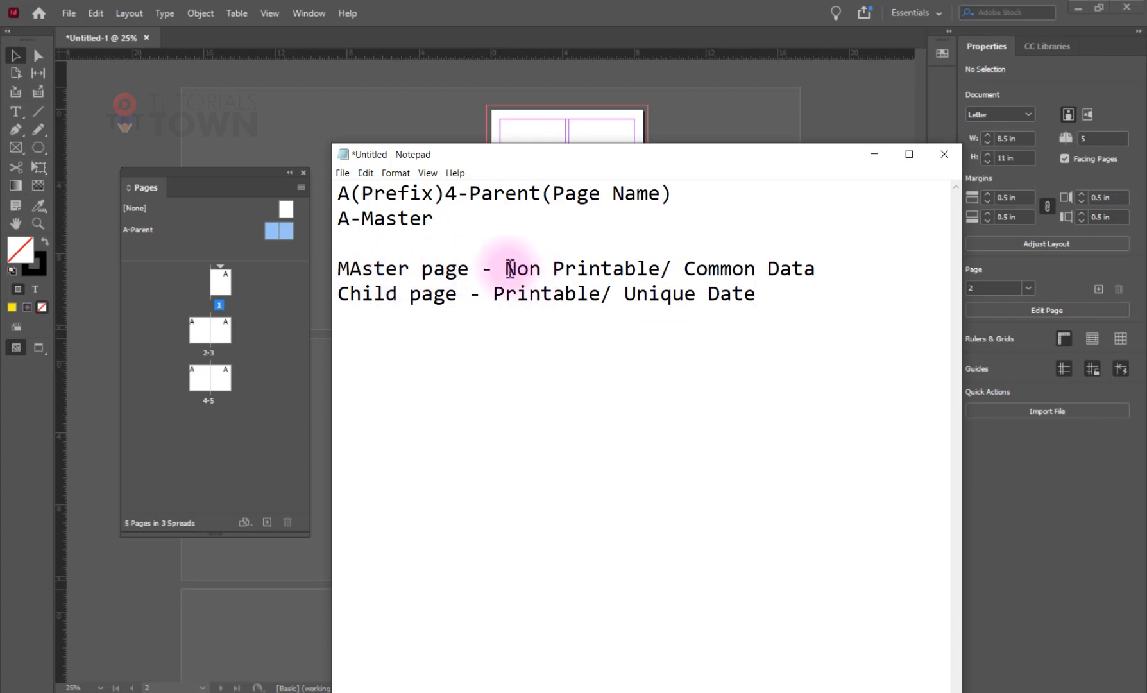
Step: Highlight "Common Data" in the master page line and return to the InDesign document
{"action": "left_click_drag", "start_coordinate": [505, 268], "coordinate": [815, 269]}
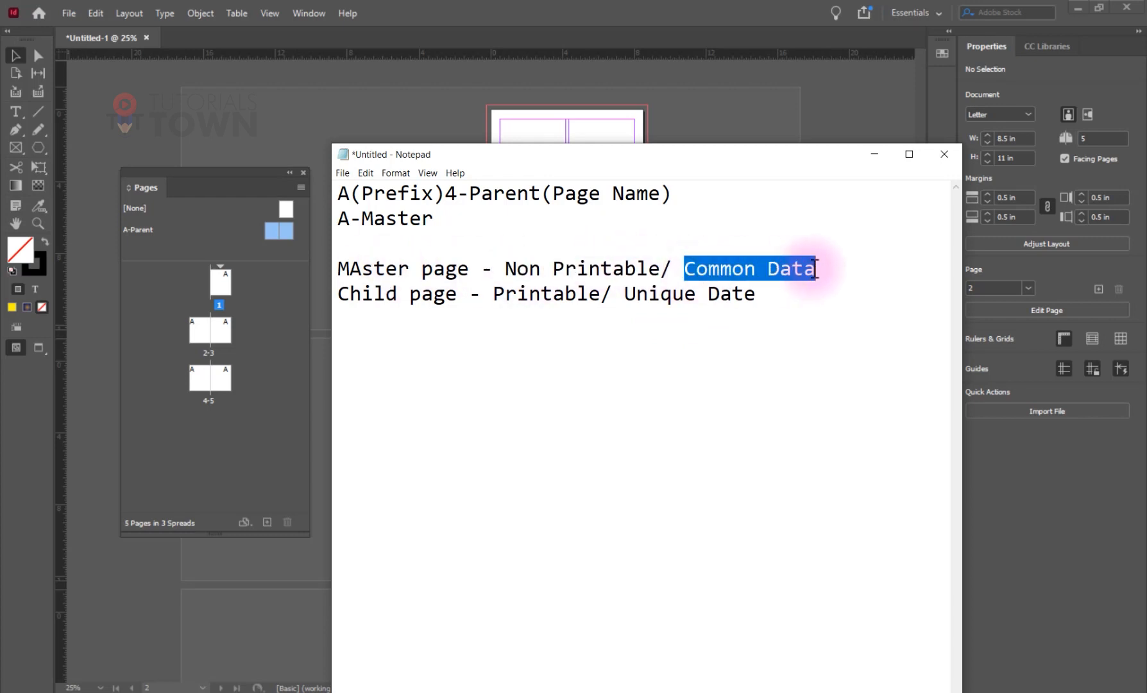
{"action": "left_click", "coordinate": [873, 154]}
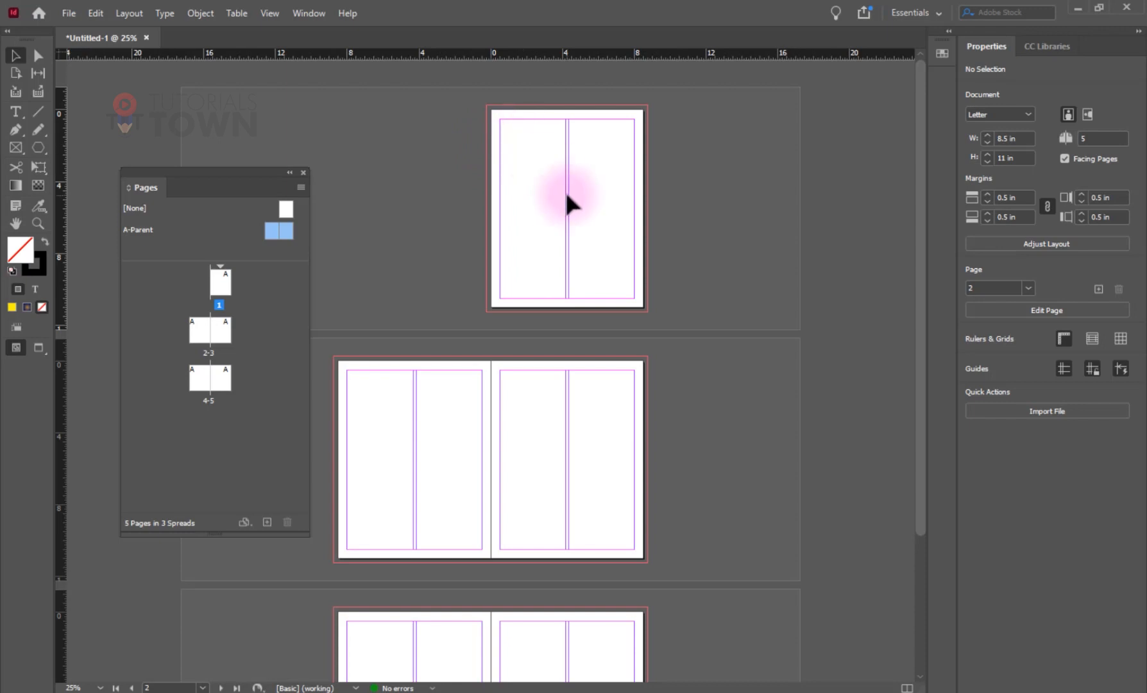
Step: Examine the margins, columns and edges of spread 2-3 at 200% and 100% zoom, ending with the spreads at 25%
{"action": "left_click", "coordinate": [353, 381]}
{"action": "key", "text": "ctrl+2"}
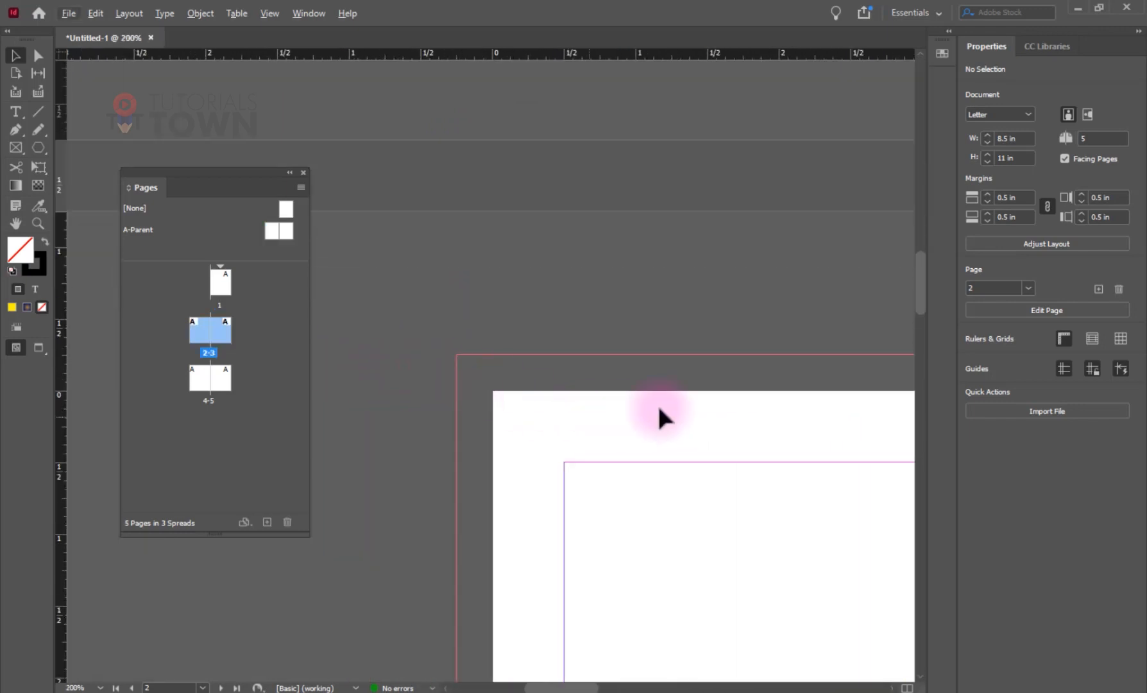
{"action": "key", "text": "ctrl+1"}
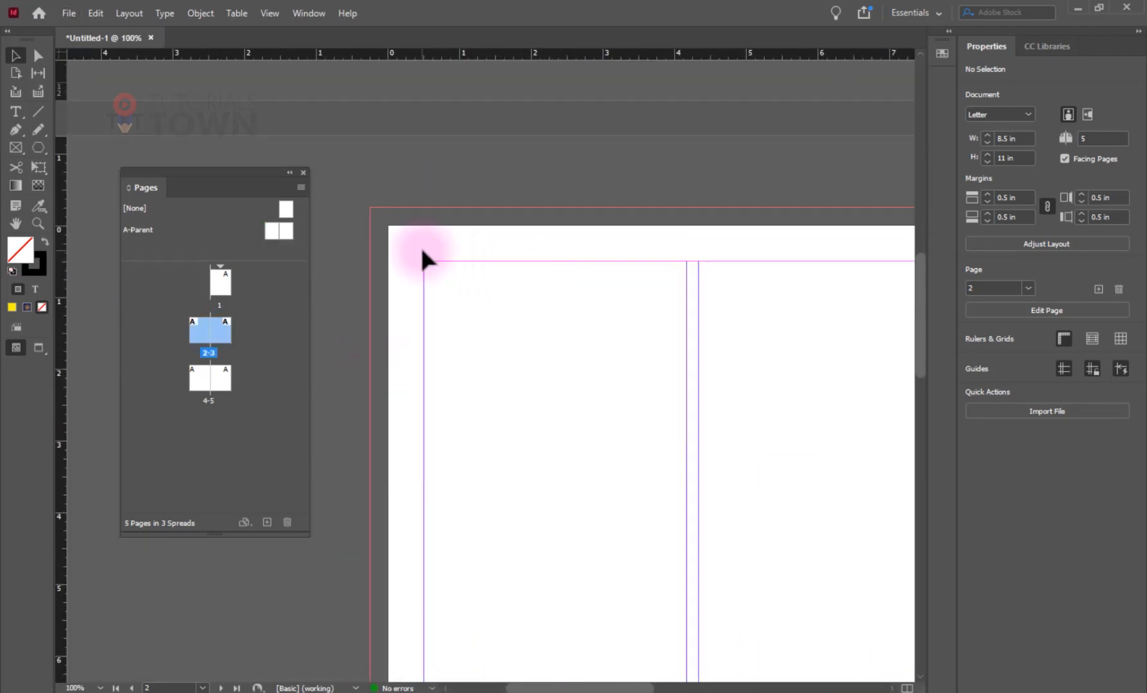
{"action": "key", "text": "space"}
{"action": "left_click_drag", "start_coordinate": [693, 547], "coordinate": [582, 160]}
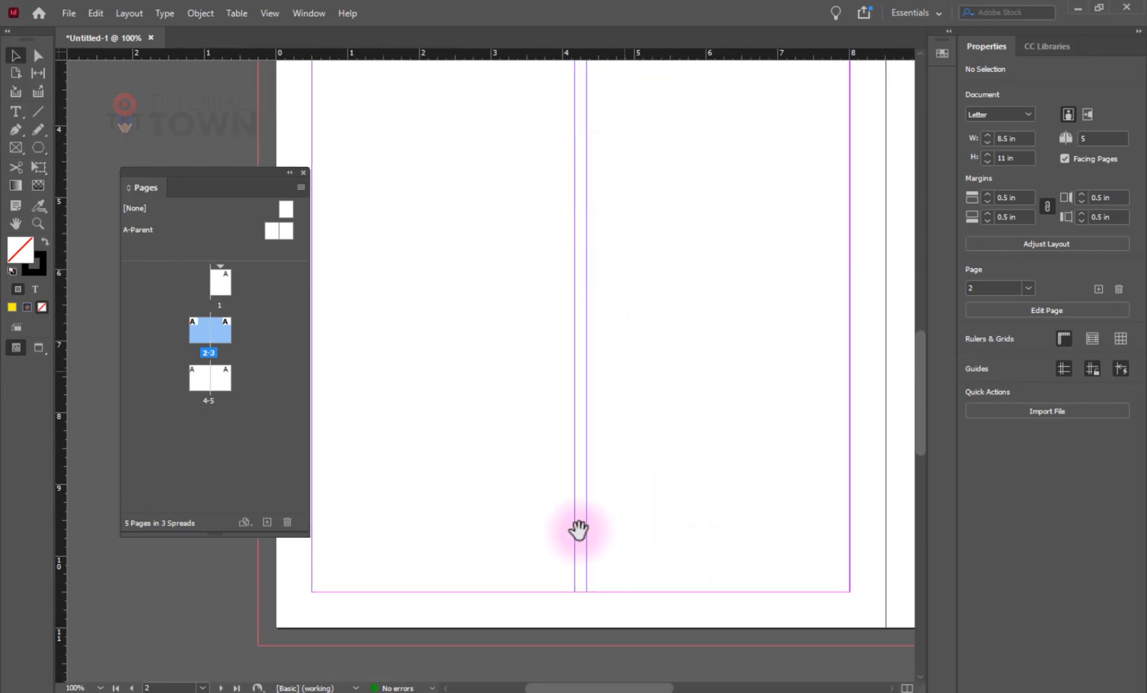
{"action": "left_click_drag", "start_coordinate": [578, 530], "coordinate": [558, 455]}
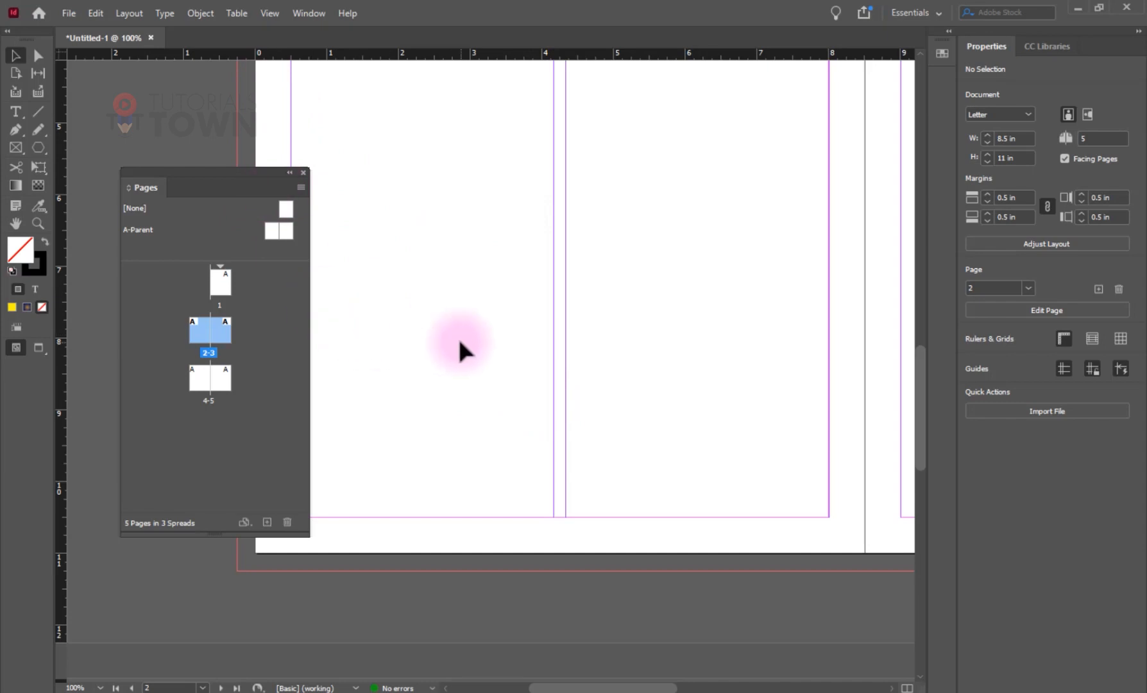
{"action": "scroll", "coordinate": [459, 338], "scroll_direction": "right", "scroll_amount": 3}
{"action": "scroll", "coordinate": [459, 338], "scroll_direction": "left", "scroll_amount": 3}
{"action": "scroll", "coordinate": [466, 335], "scroll_direction": "down", "scroll_amount": 3}
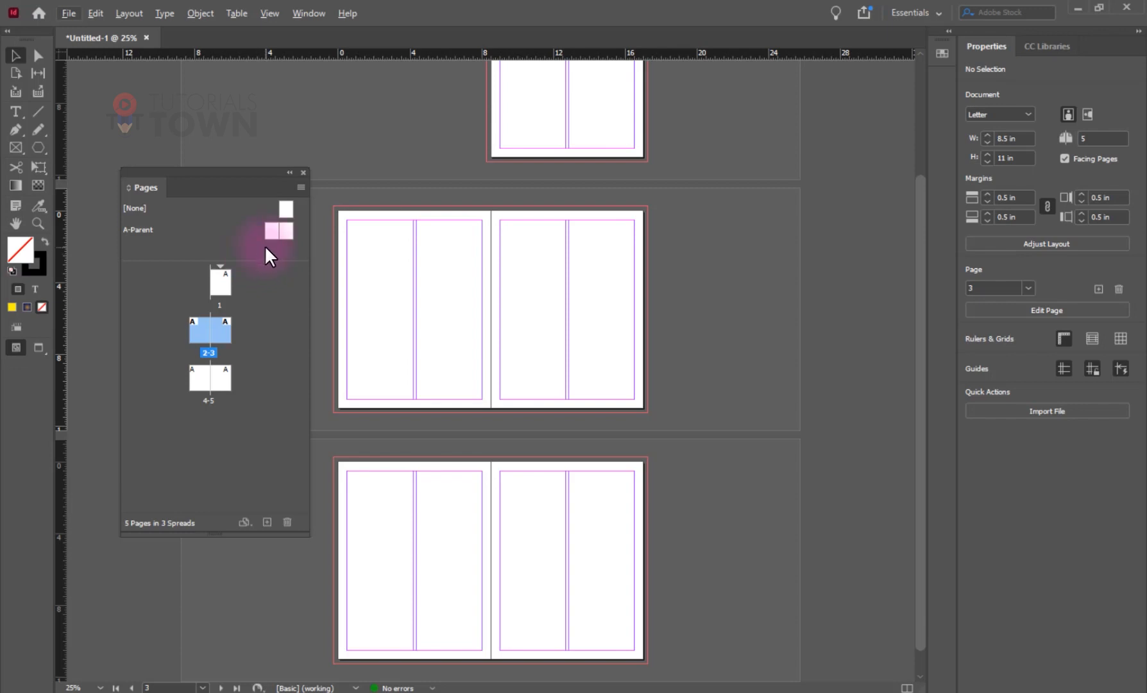
Step: Point out the document pages by selecting page 1, pages of the other spreads, and page 1 again
{"action": "left_click_drag", "start_coordinate": [265, 247], "coordinate": [216, 249]}
{"action": "left_click", "coordinate": [220, 280]}
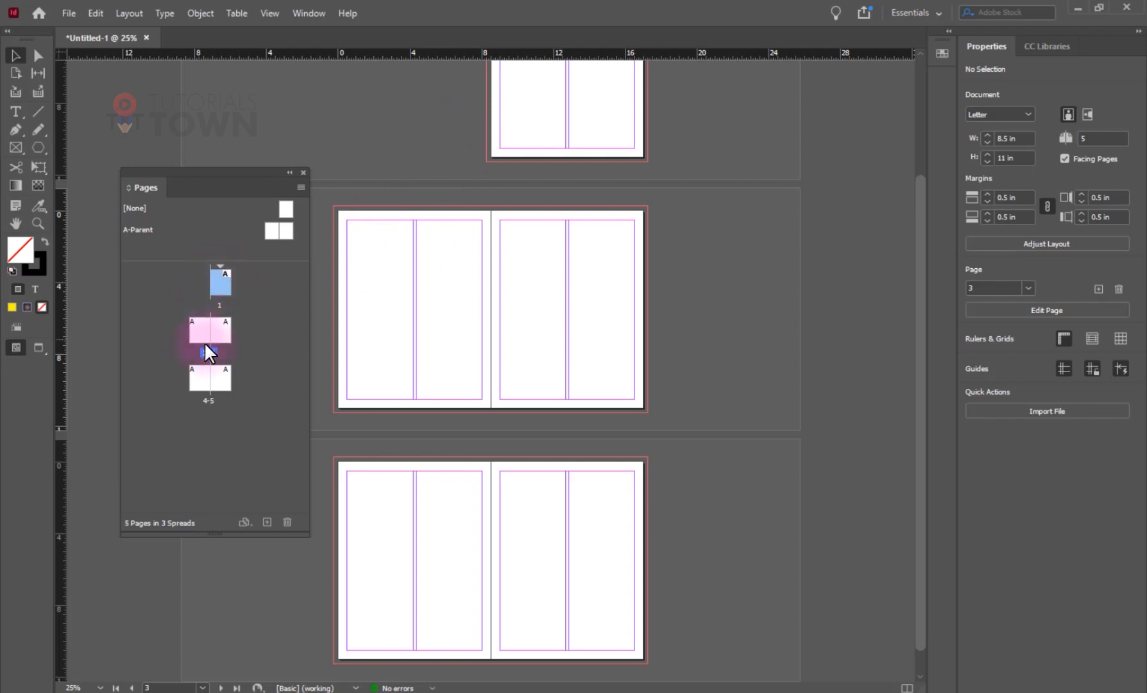
{"action": "left_click", "coordinate": [205, 380]}
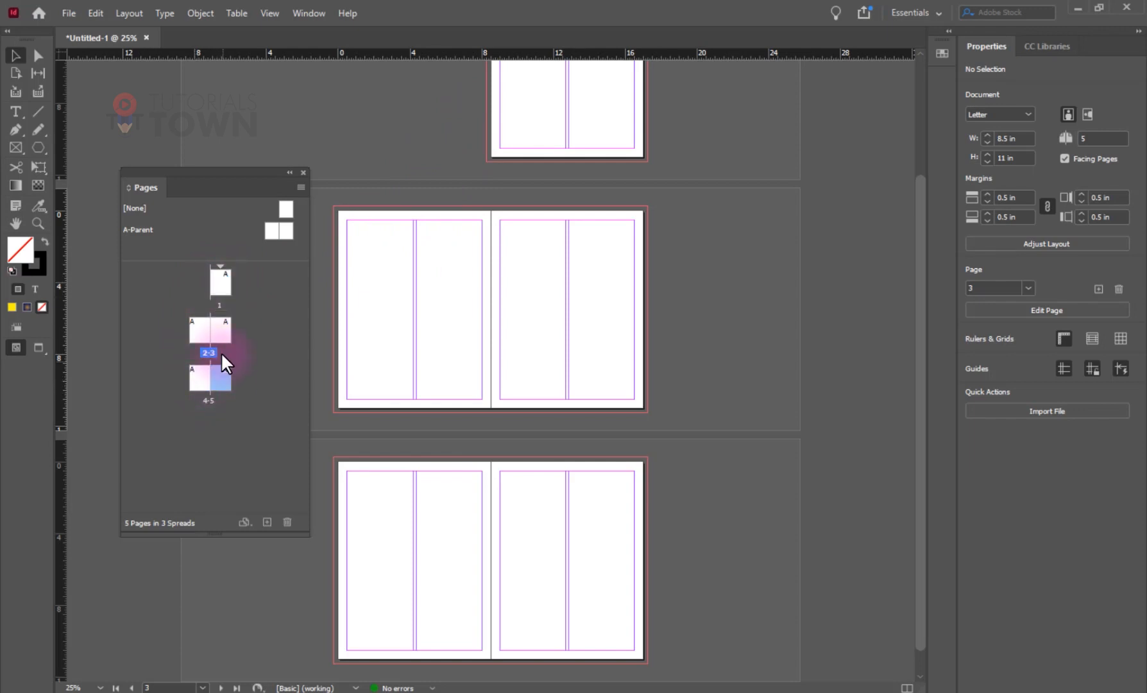
{"action": "left_click", "coordinate": [208, 331]}
{"action": "left_click", "coordinate": [224, 284]}
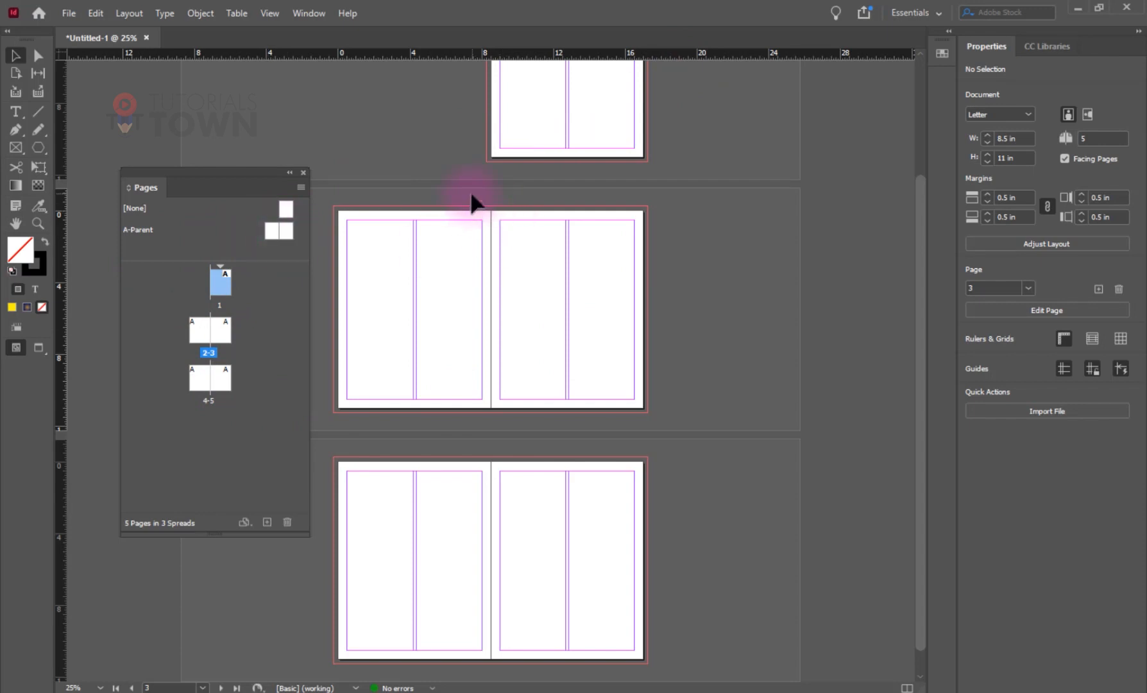
Step: Create a new five-page document, 51p0 by 66p0, with two columns and Facing Pages turned off
{"action": "key", "text": "ctrl+n"}
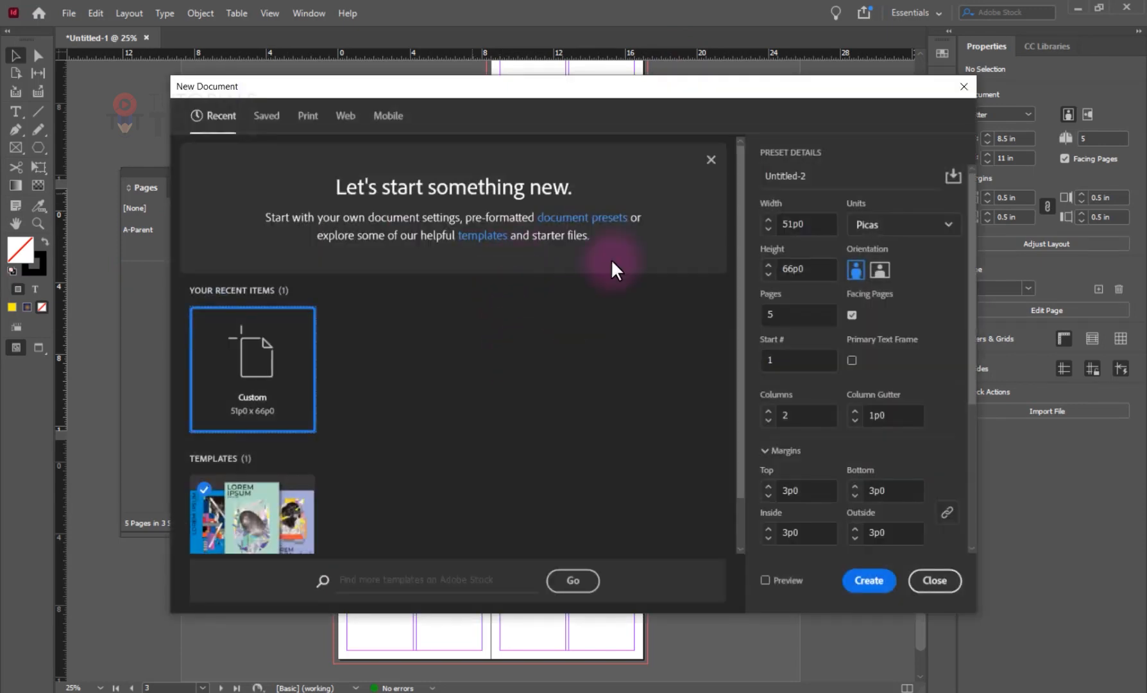
{"action": "left_click_drag", "start_coordinate": [796, 91], "coordinate": [711, 96]}
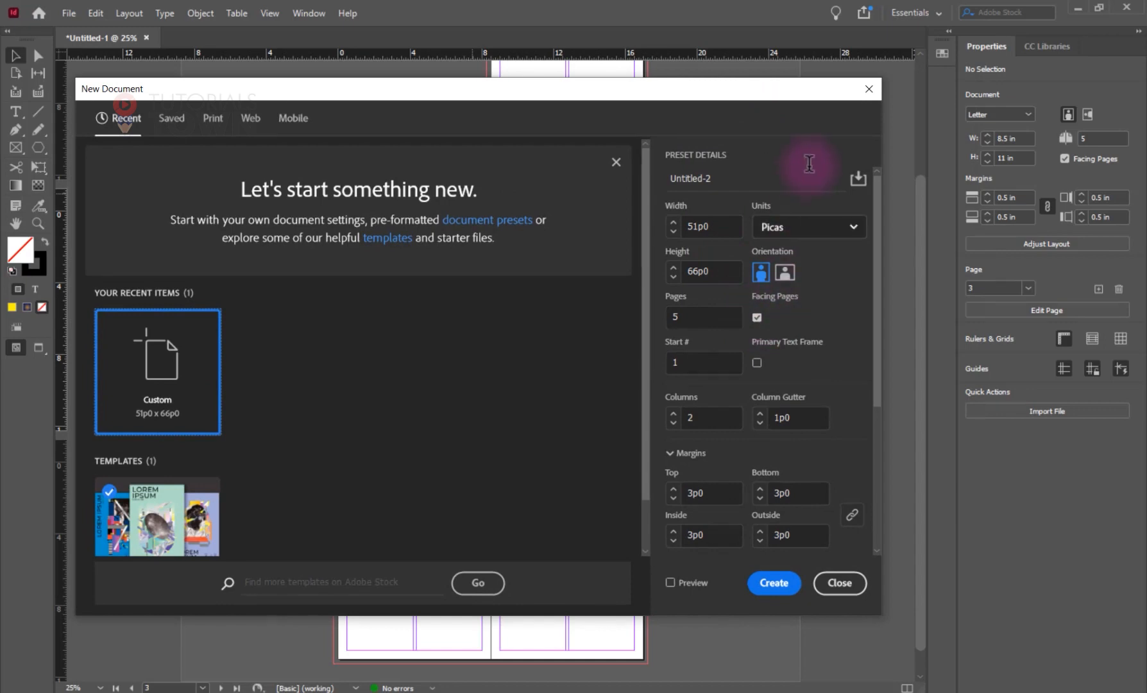
{"action": "left_click", "coordinate": [756, 317]}
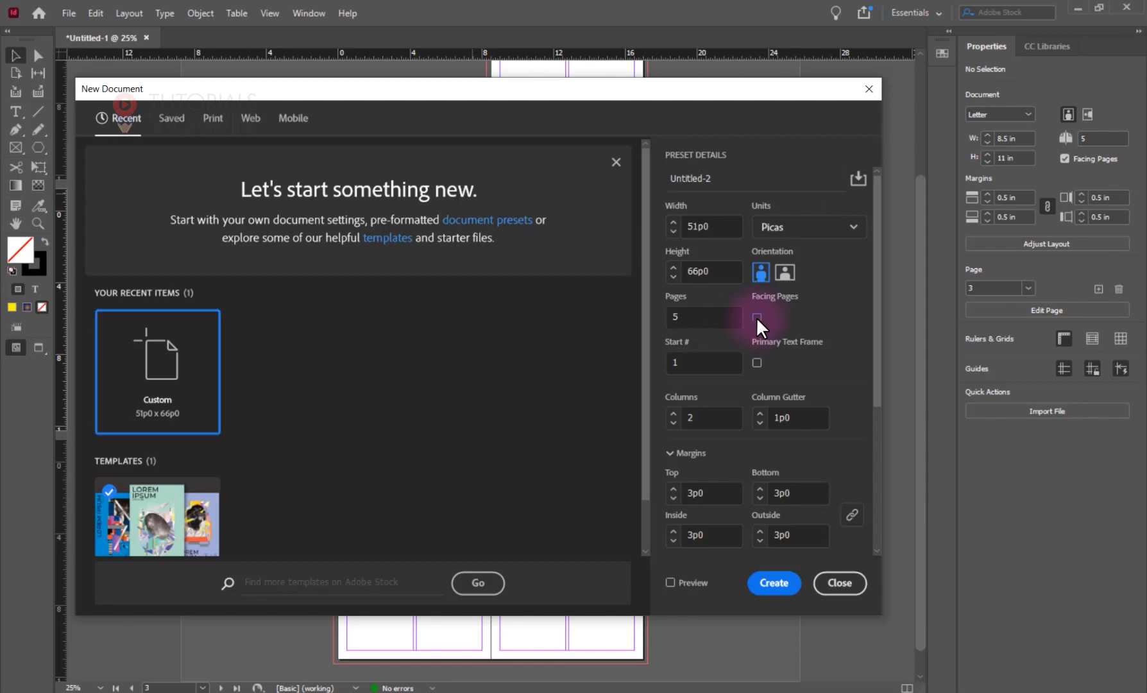
{"action": "left_click", "coordinate": [767, 588]}
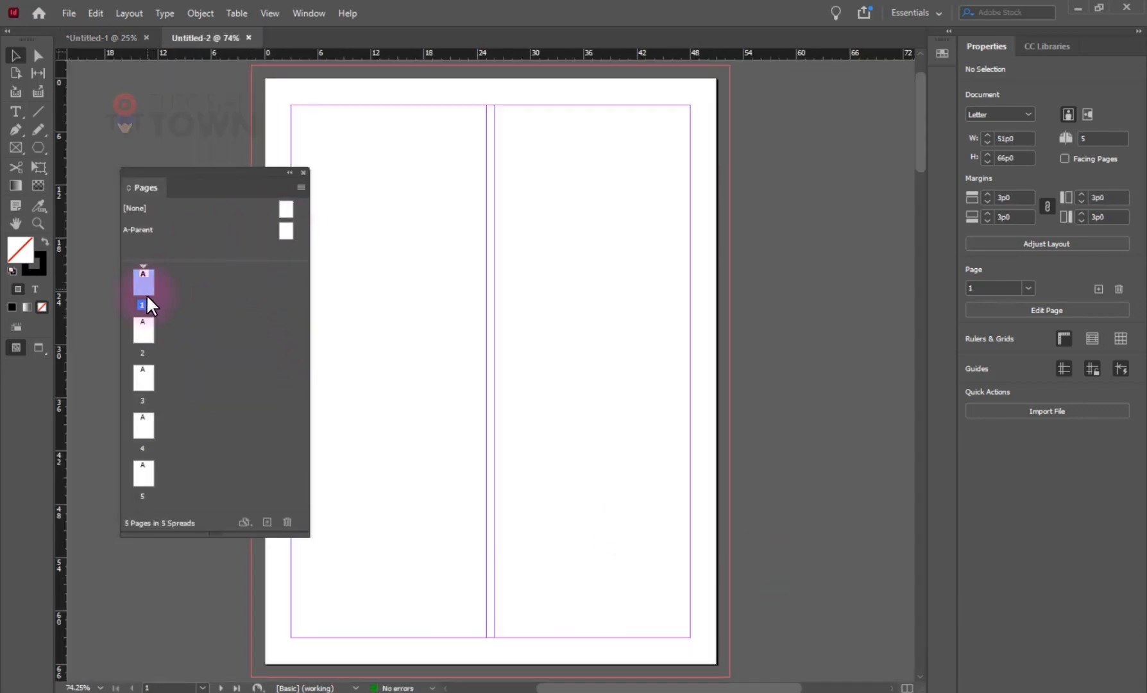
Step: Compare the single-page A-Parent in Untitled-2 with the facing parent spread in Untitled-1, and close Untitled-2
{"action": "left_click", "coordinate": [287, 231]}
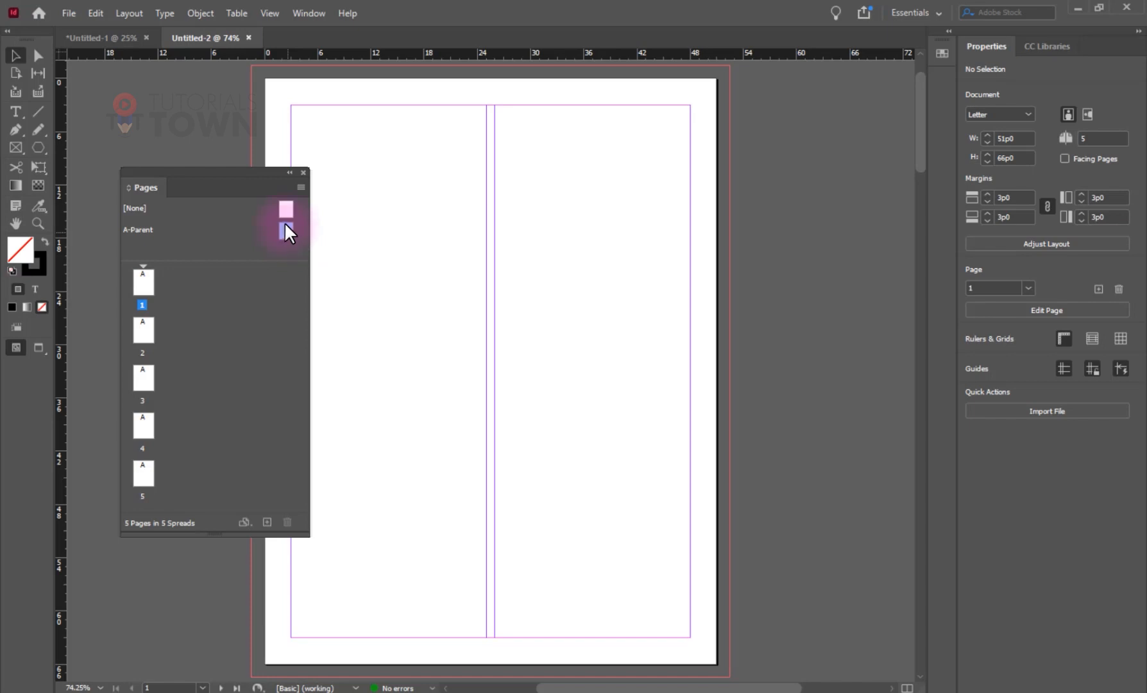
{"action": "left_click", "coordinate": [118, 37]}
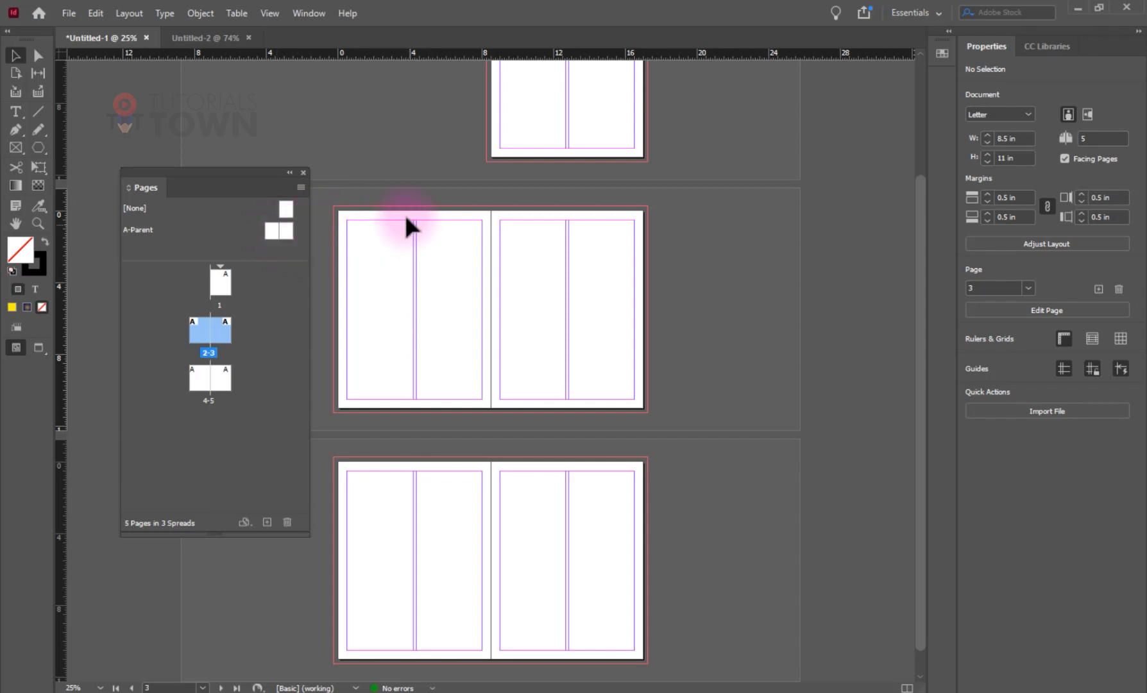
{"action": "left_click", "coordinate": [249, 39]}
{"action": "left_click", "coordinate": [124, 39]}
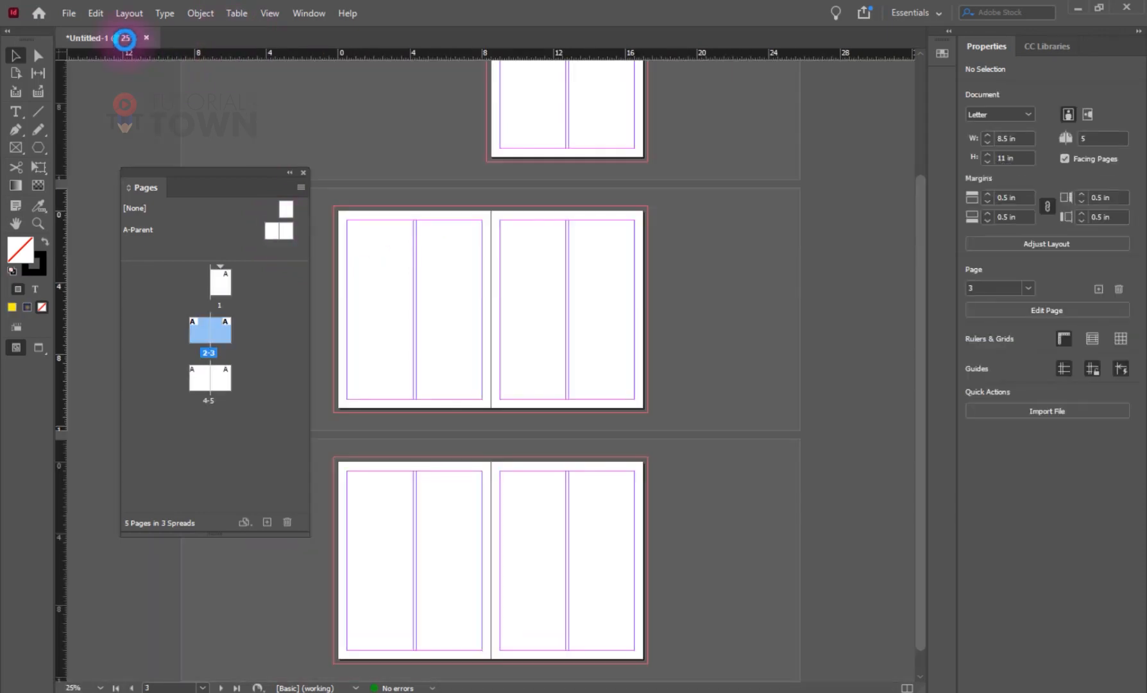
Step: Open the A-Parent spread for viewing and return to document page 1
{"action": "scroll", "coordinate": [427, 238], "scroll_direction": "up", "scroll_amount": 3}
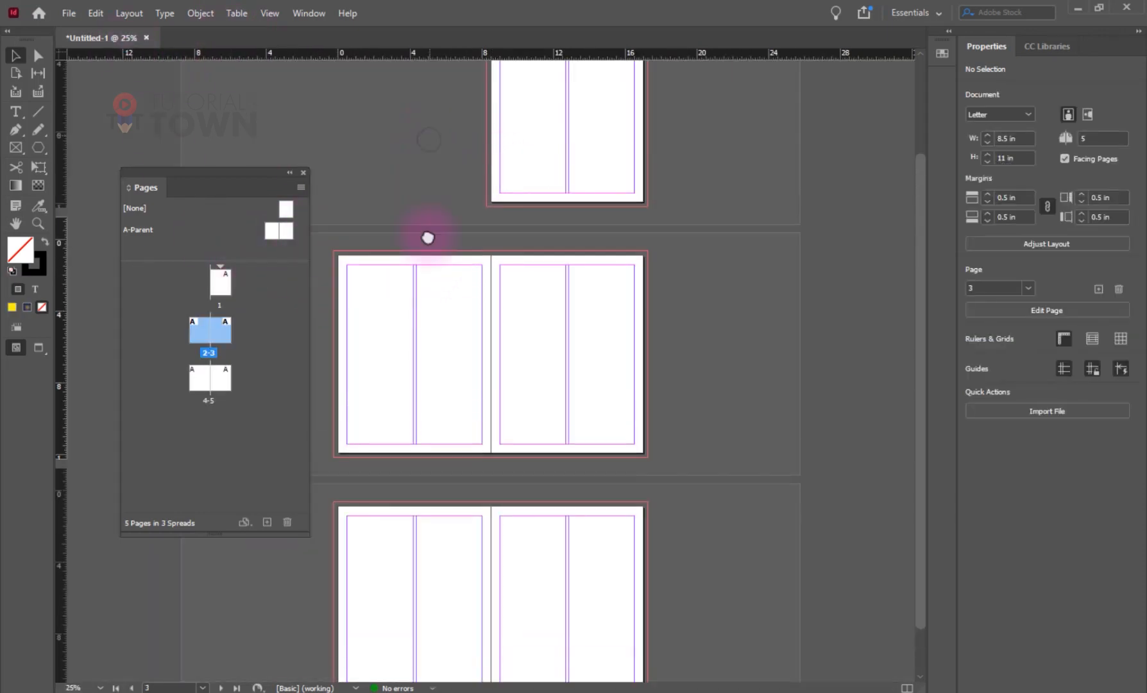
{"action": "scroll", "coordinate": [482, 321], "scroll_direction": "down", "scroll_amount": 3}
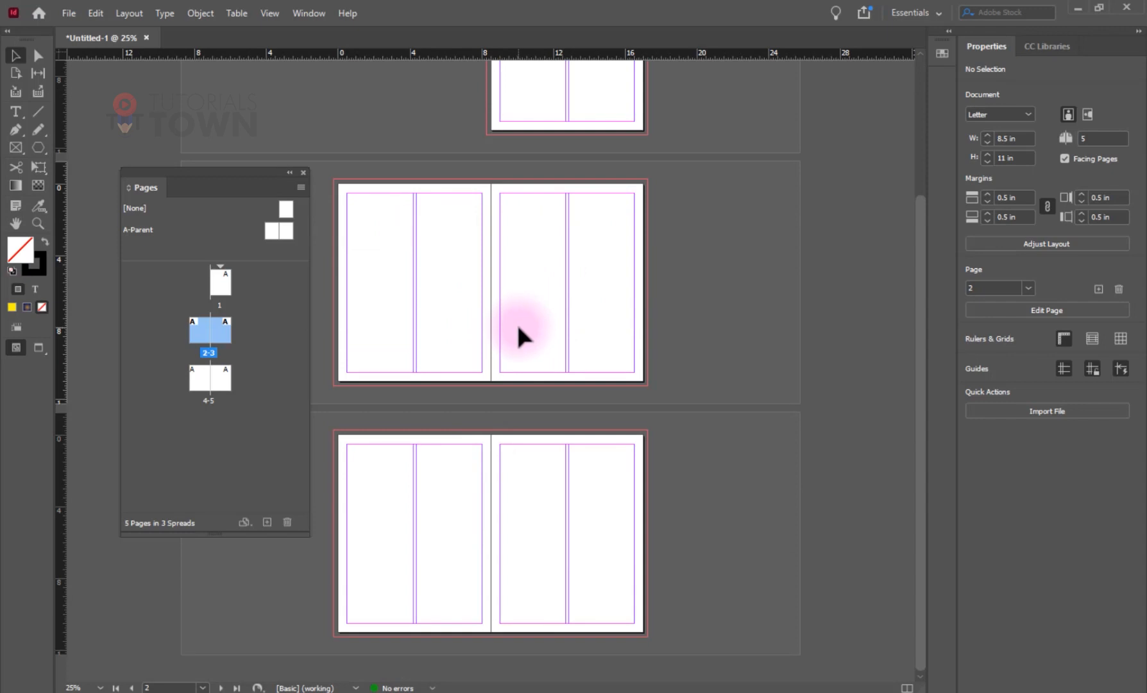
{"action": "double_click", "coordinate": [272, 230]}
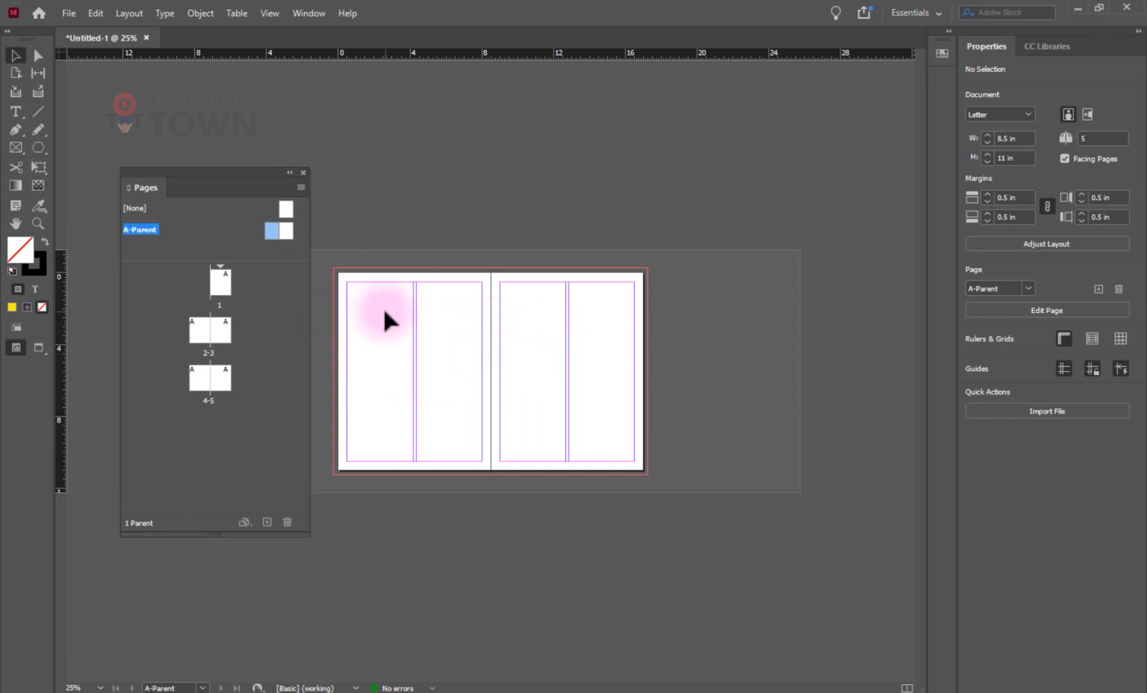
{"action": "left_click", "coordinate": [225, 281]}
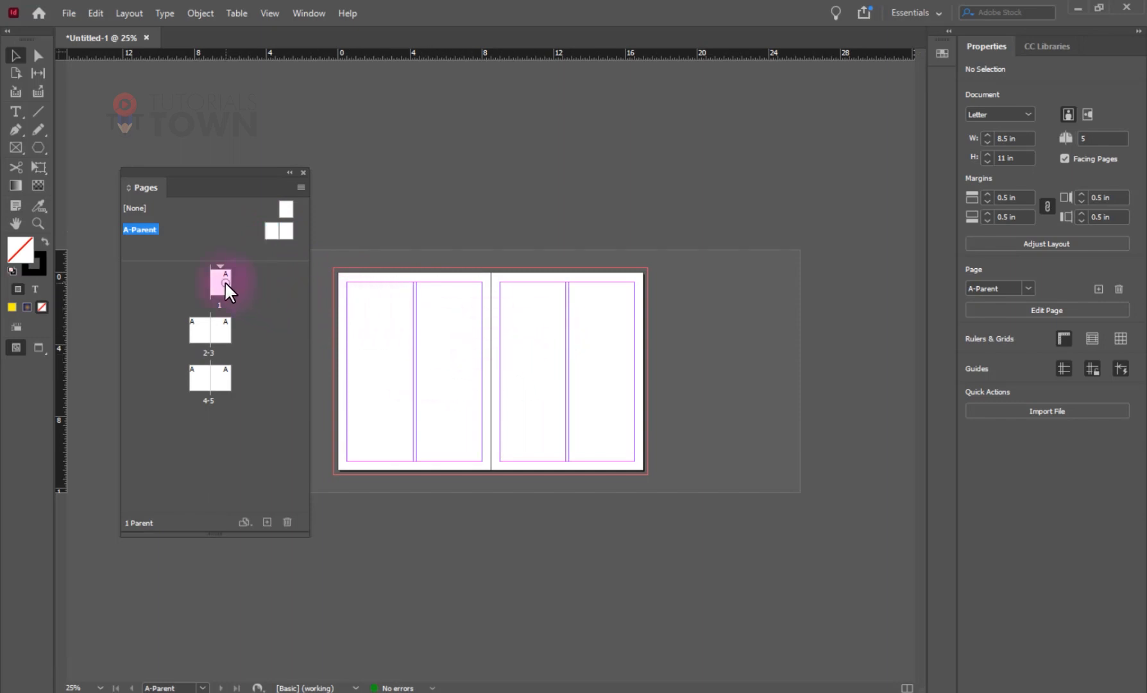
{"action": "double_click", "coordinate": [225, 281]}
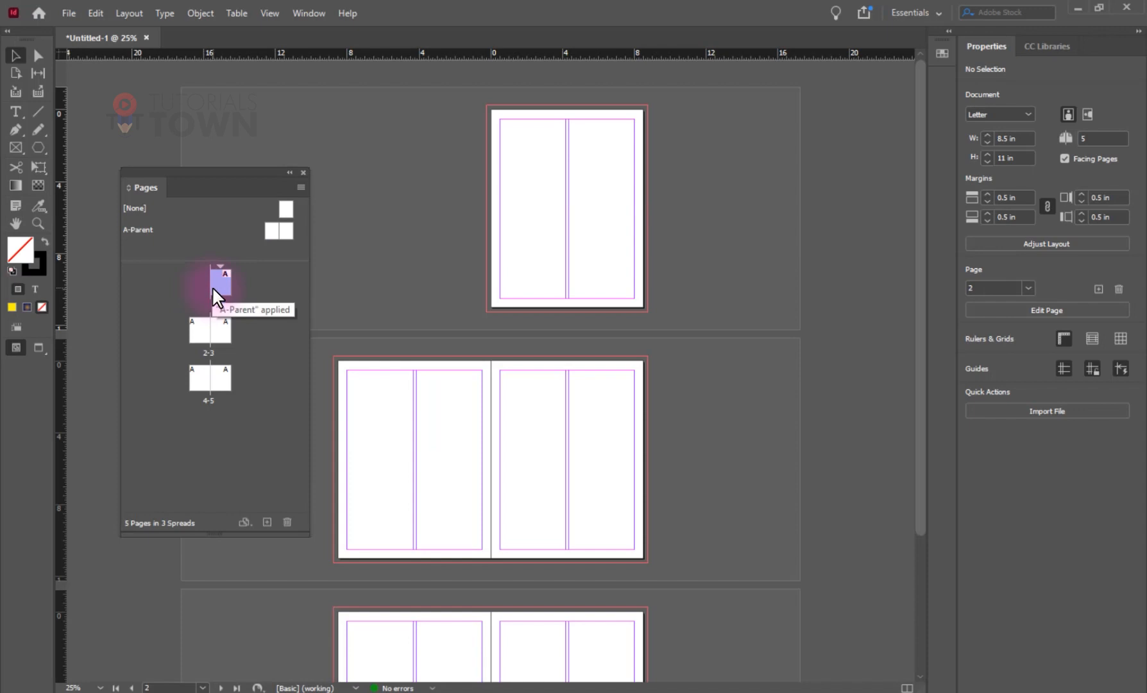
Step: Check the list of navigable pages for A-Parent and the document pages, close it, and clear the page selection
{"action": "left_click", "coordinate": [202, 687]}
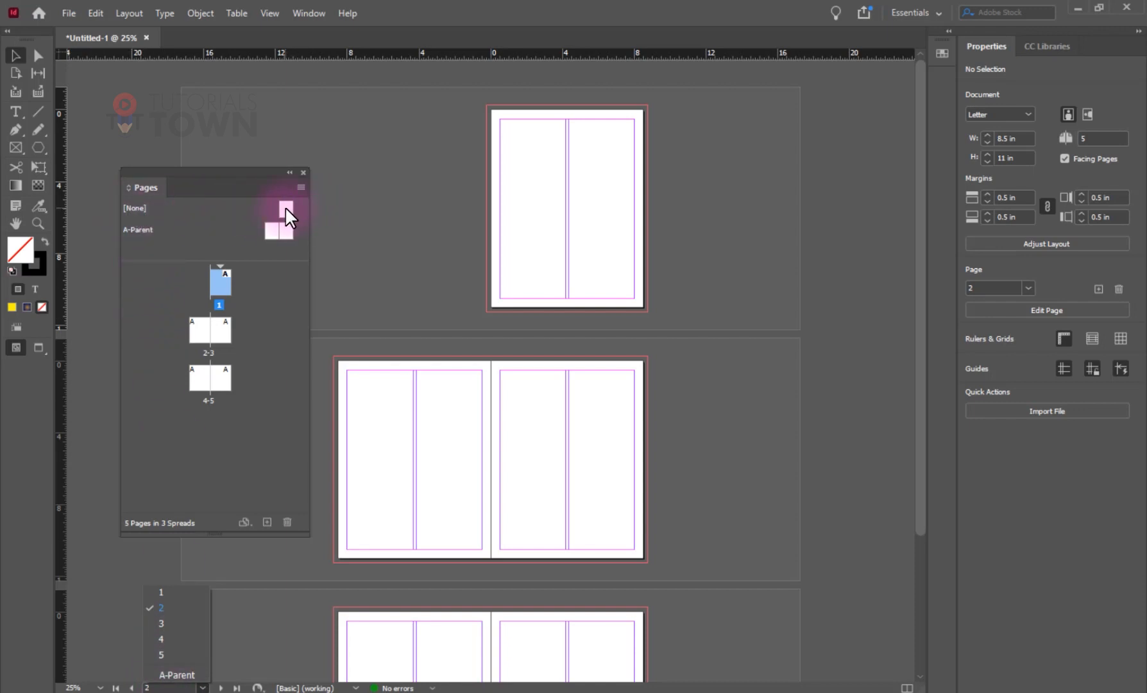
{"action": "left_click", "coordinate": [280, 360]}
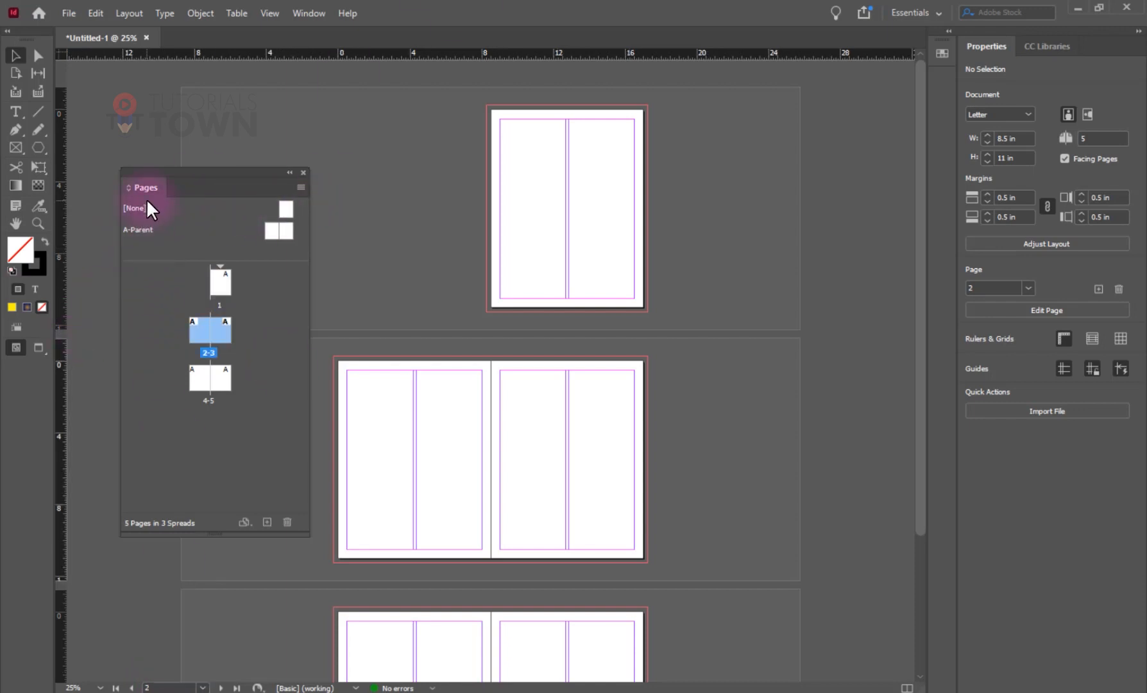
{"action": "left_click", "coordinate": [261, 288]}
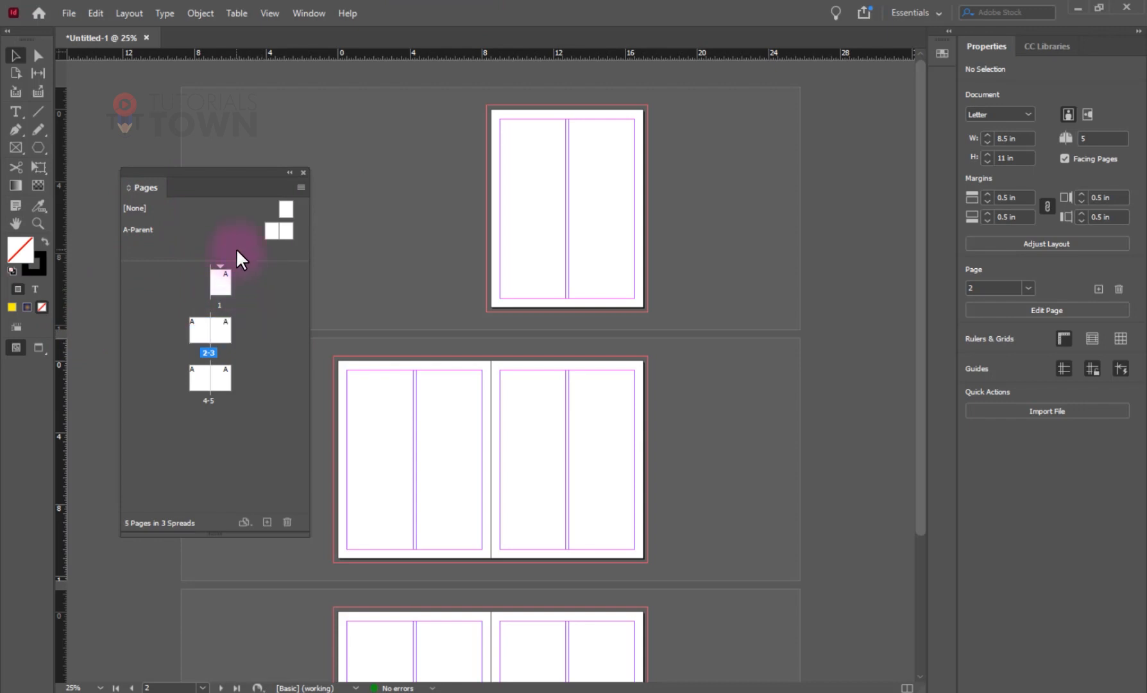
{"action": "left_click_drag", "start_coordinate": [236, 251], "coordinate": [236, 277]}
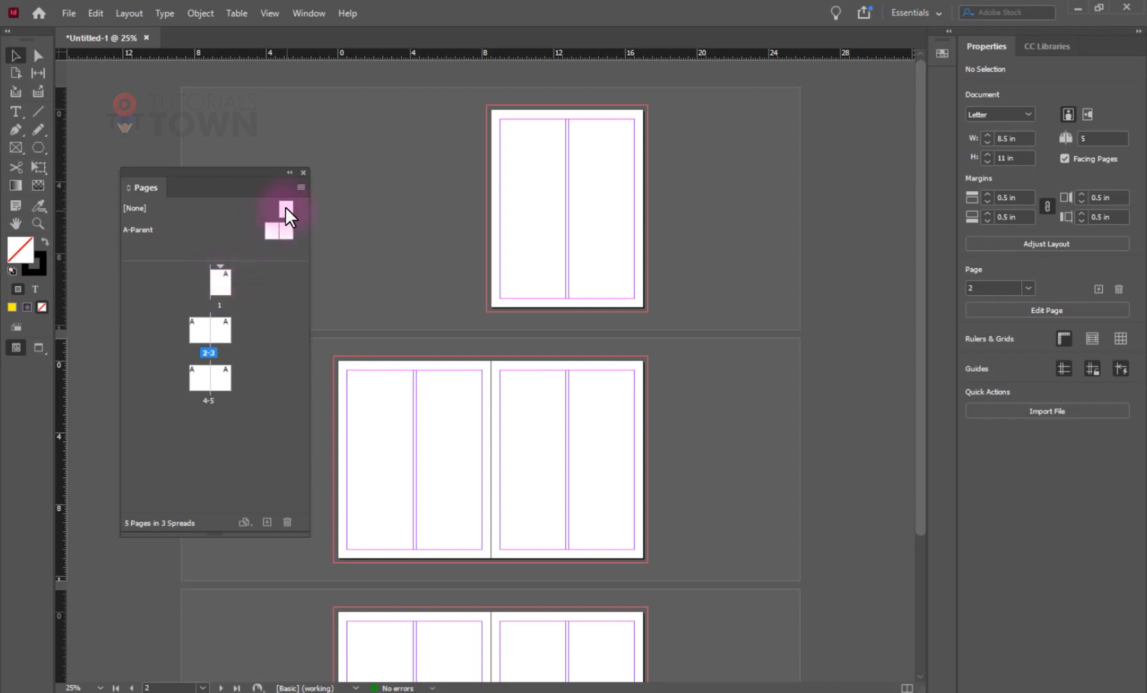
{"action": "left_click_drag", "start_coordinate": [291, 205], "coordinate": [274, 263]}
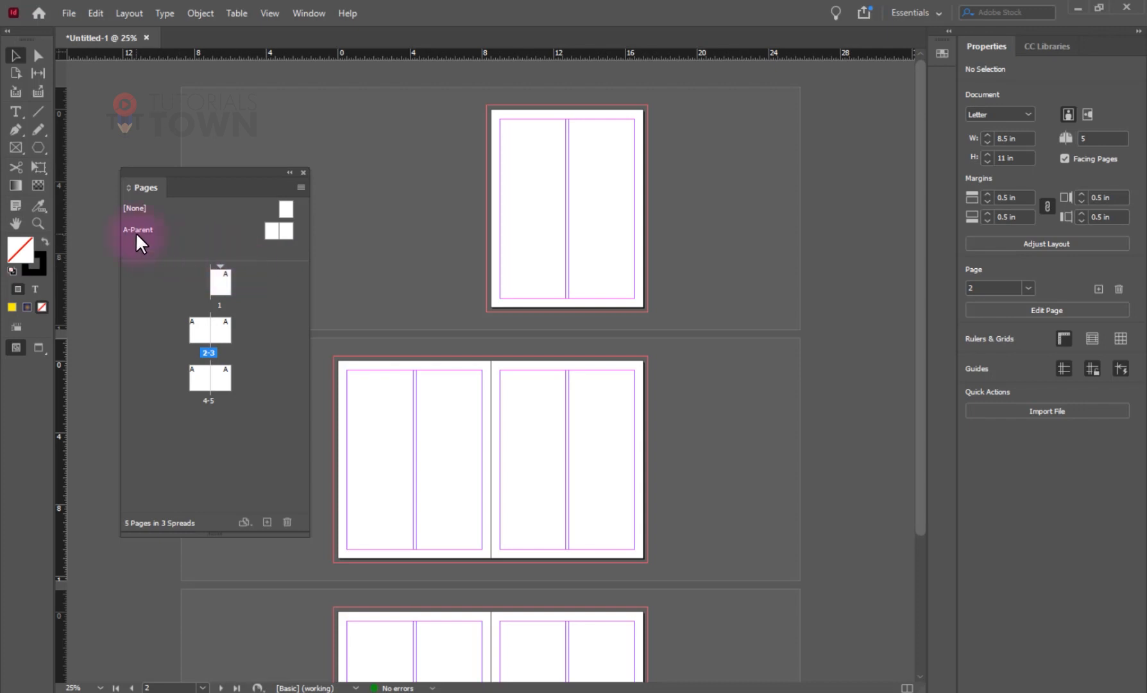
Step: Open the A-Parent spread and draw a rectangle about 7.975 by 10.65 in over its left page
{"action": "double_click", "coordinate": [270, 231]}
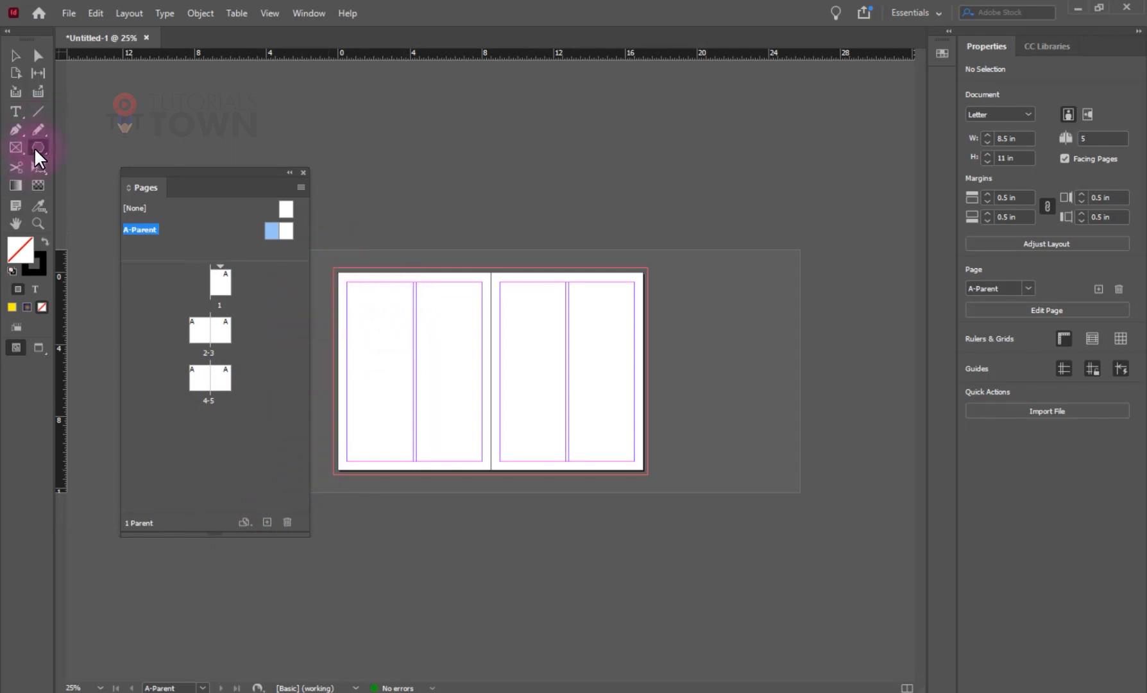
{"action": "left_click_drag", "start_coordinate": [36, 148], "coordinate": [78, 166]}
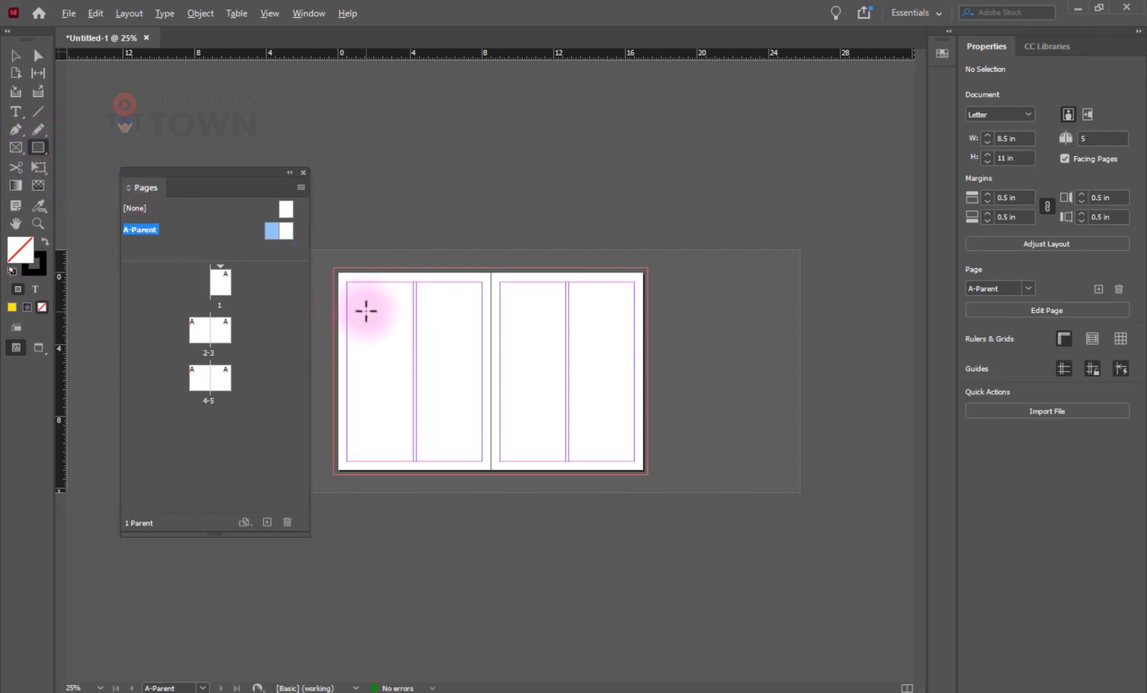
{"action": "scroll", "coordinate": [364, 327], "scroll_direction": "up", "scroll_amount": 2}
{"action": "left_click_drag", "start_coordinate": [363, 332], "coordinate": [653, 240]}
{"action": "key", "text": "ctrl+minus"}
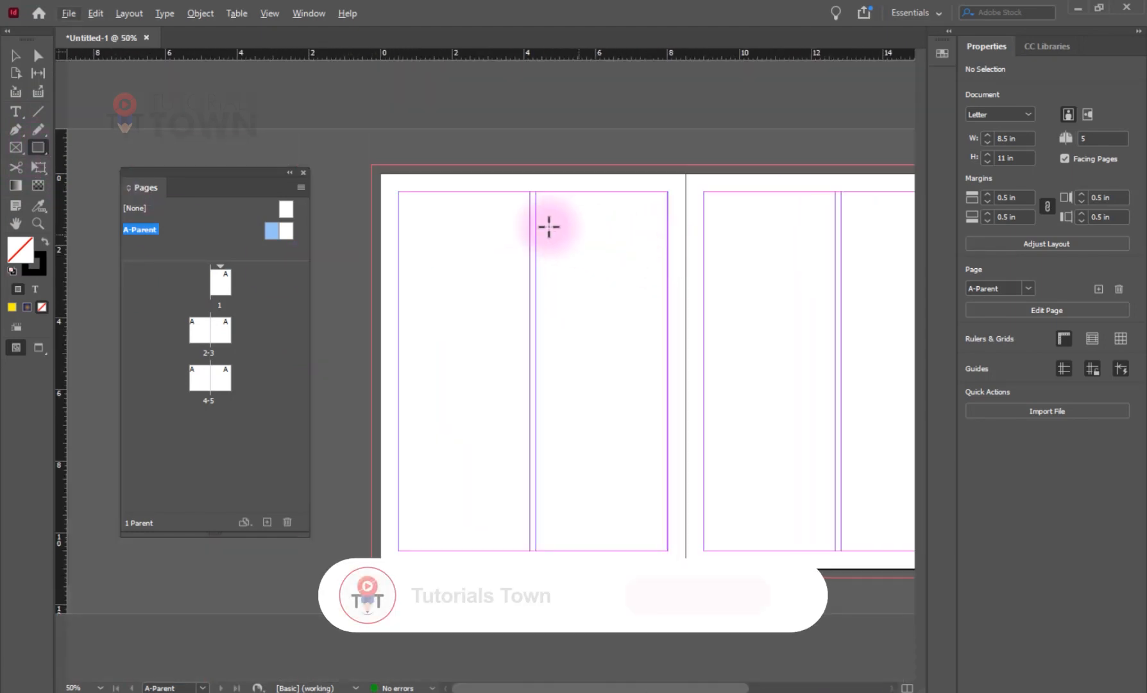
{"action": "left_click_drag", "start_coordinate": [389, 179], "coordinate": [675, 558]}
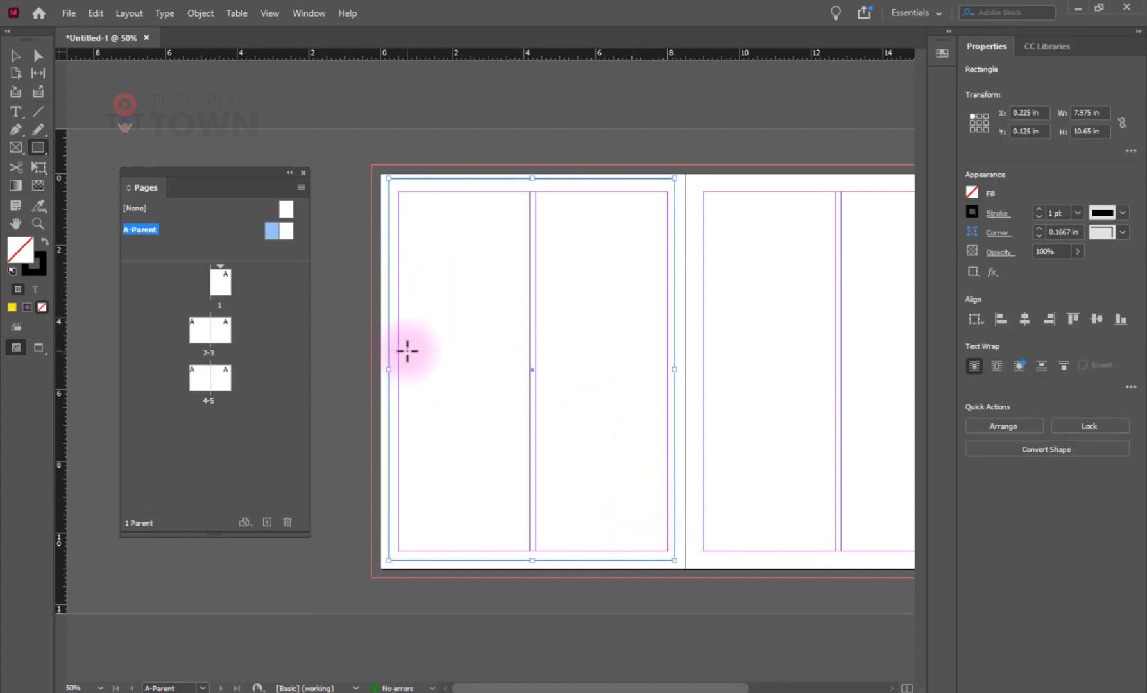
Step: Stretch the rectangle's four sides to the edges of A-Parent's left page, making it 8.5 by 11 in
{"action": "left_click", "coordinate": [16, 59]}
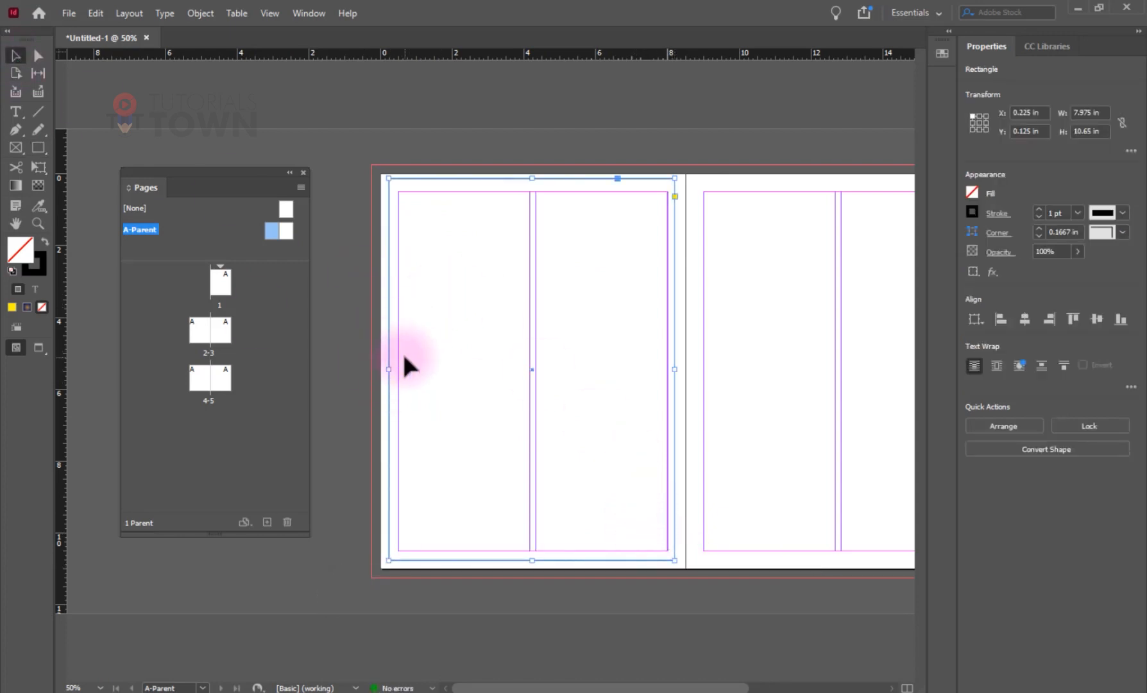
{"action": "left_click_drag", "start_coordinate": [389, 369], "coordinate": [385, 369]}
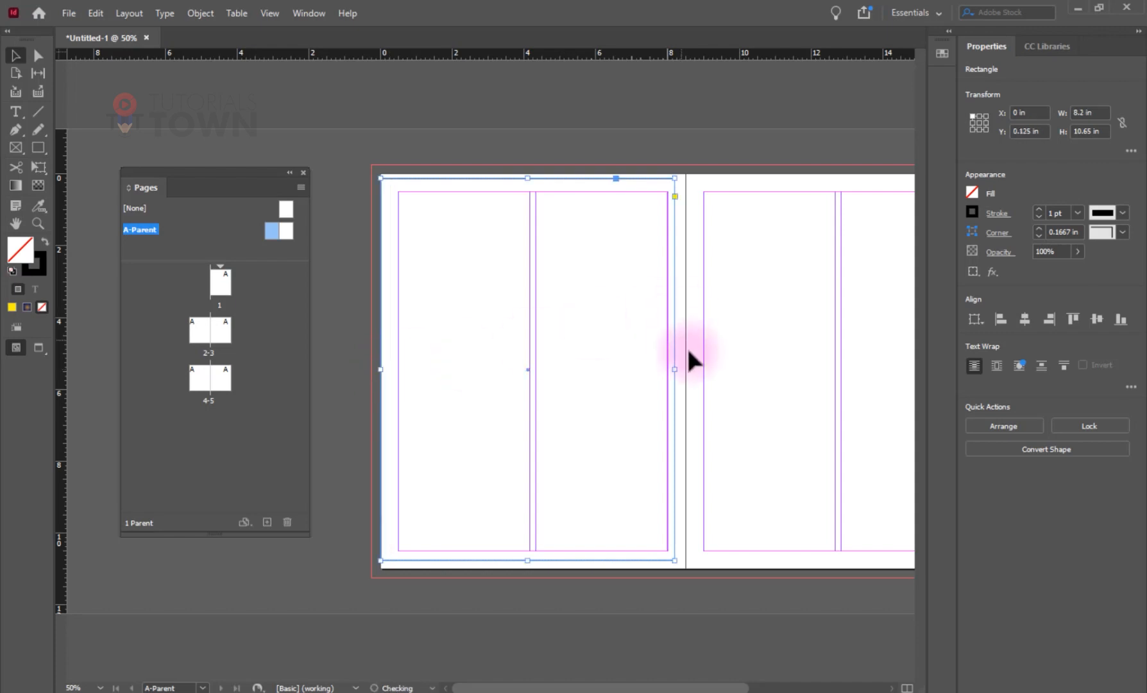
{"action": "left_click_drag", "start_coordinate": [674, 369], "coordinate": [686, 369]}
{"action": "left_click_drag", "start_coordinate": [534, 179], "coordinate": [533, 174]}
{"action": "left_click_drag", "start_coordinate": [534, 560], "coordinate": [533, 568]}
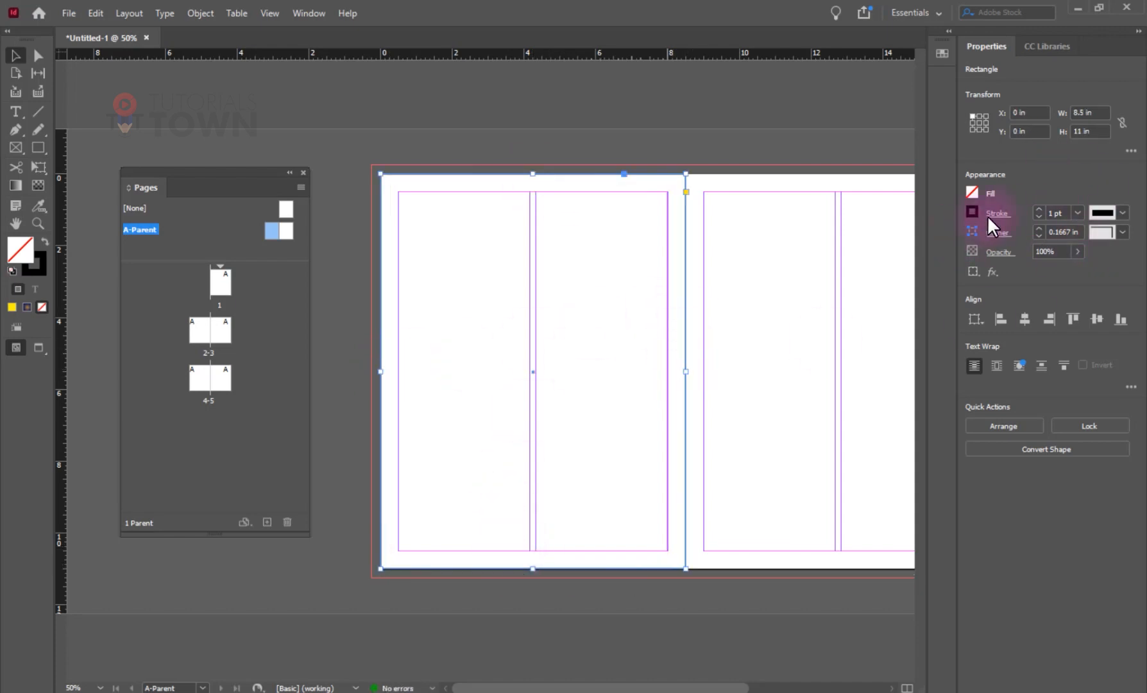
Step: Raise the page-sized rectangle's stroke weight to 15 pt
{"action": "left_click", "coordinate": [1038, 209]}
{"action": "left_click", "coordinate": [1038, 209]}
{"action": "left_click", "coordinate": [1038, 209]}
{"action": "left_click", "coordinate": [1038, 209]}
{"action": "left_click", "coordinate": [1038, 210]}
{"action": "left_click", "coordinate": [1038, 209]}
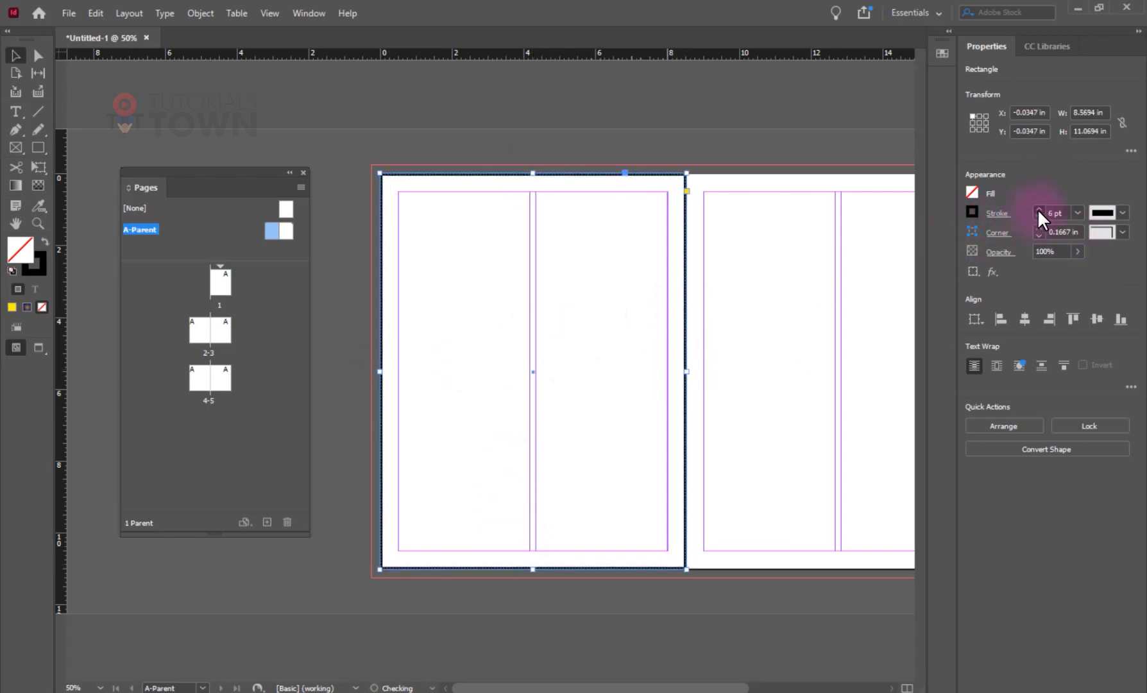
{"action": "left_click", "coordinate": [1038, 209]}
{"action": "left_click", "coordinate": [1038, 209]}
{"action": "left_click", "coordinate": [1038, 209]}
{"action": "left_click", "coordinate": [1038, 209]}
{"action": "left_click", "coordinate": [1038, 209]}
{"action": "left_click", "coordinate": [1038, 209]}
{"action": "left_click", "coordinate": [1038, 209]}
{"action": "left_click", "coordinate": [1038, 209]}
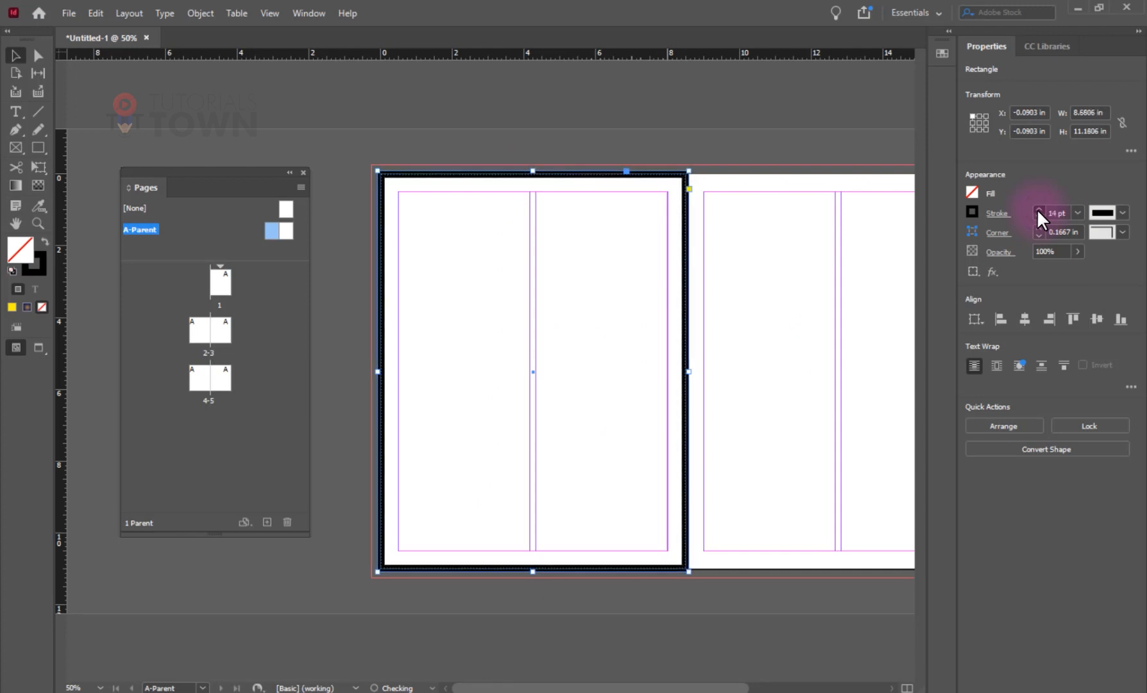
Step: Align the rectangle's stroke to the inside at 19 pt and colour it orange-red
{"action": "left_click", "coordinate": [996, 218]}
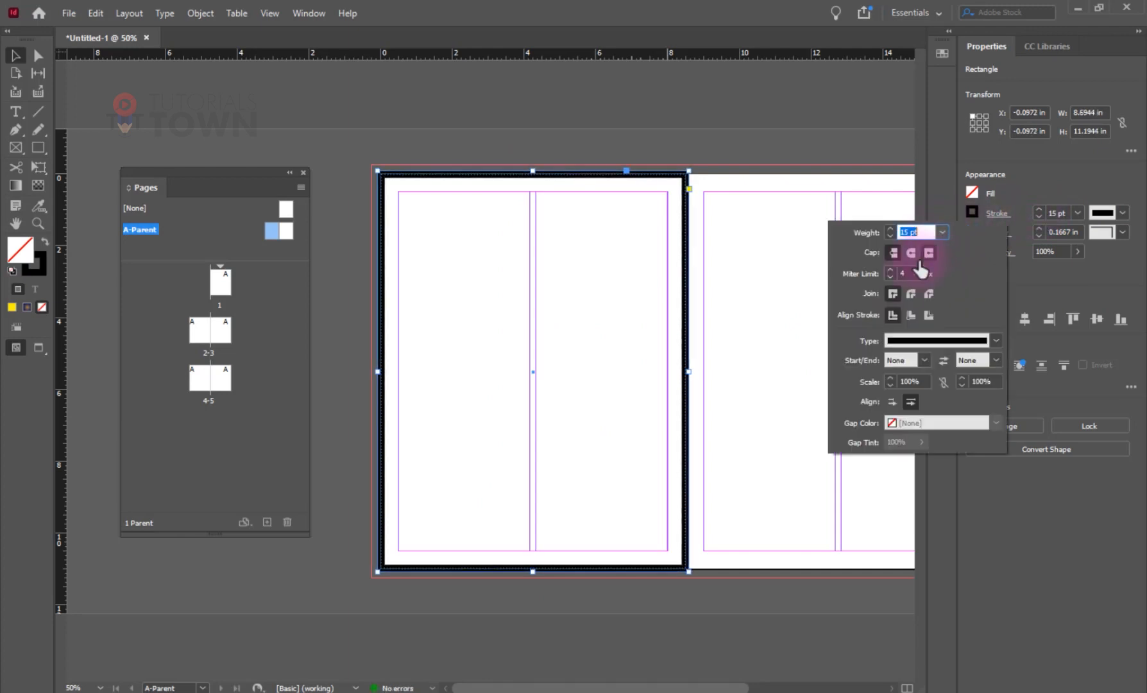
{"action": "left_click", "coordinate": [910, 315]}
{"action": "left_click", "coordinate": [971, 211]}
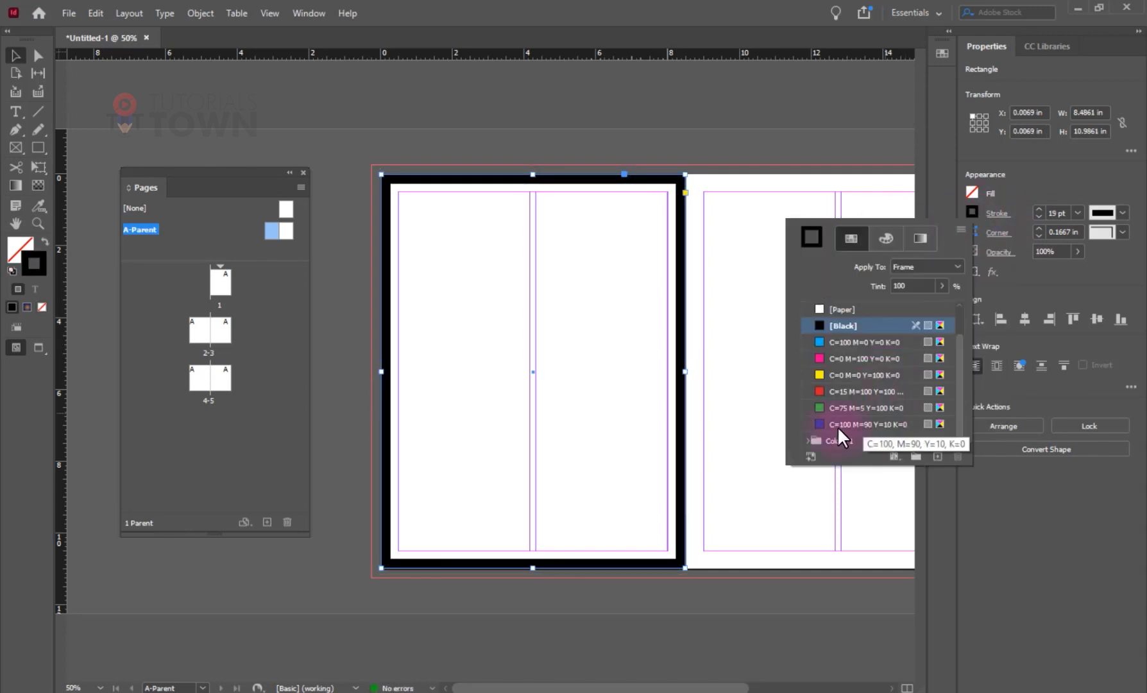
{"action": "left_click", "coordinate": [837, 426]}
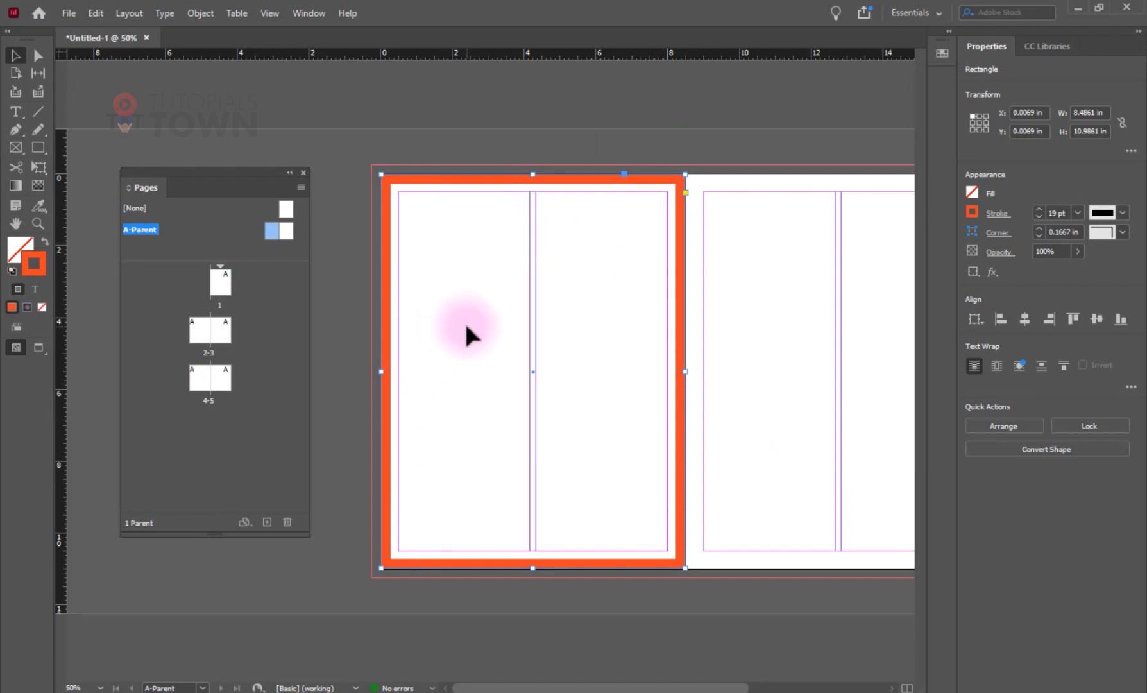
Step: Open document page 2 and check the parent border on the left pages of the spreads
{"action": "double_click", "coordinate": [204, 331]}
{"action": "scroll", "coordinate": [536, 385], "scroll_direction": "down", "scroll_amount": 6}
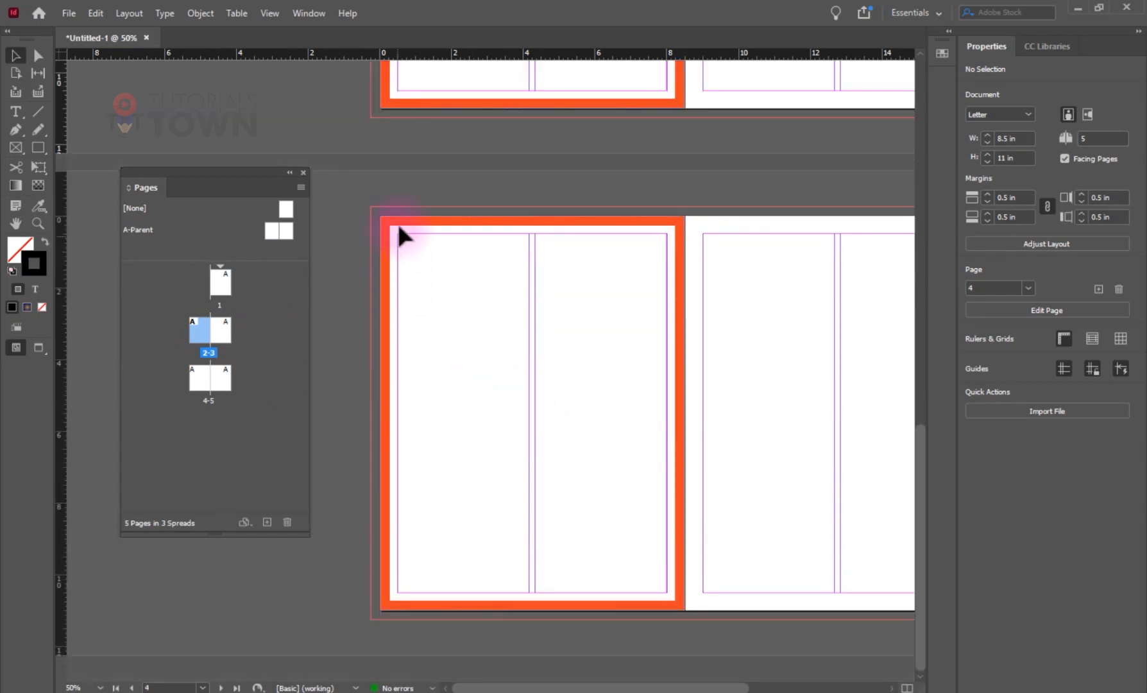
{"action": "scroll", "coordinate": [504, 380], "scroll_direction": "up", "scroll_amount": 1}
{"action": "scroll", "coordinate": [504, 380], "scroll_direction": "up", "scroll_amount": 5}
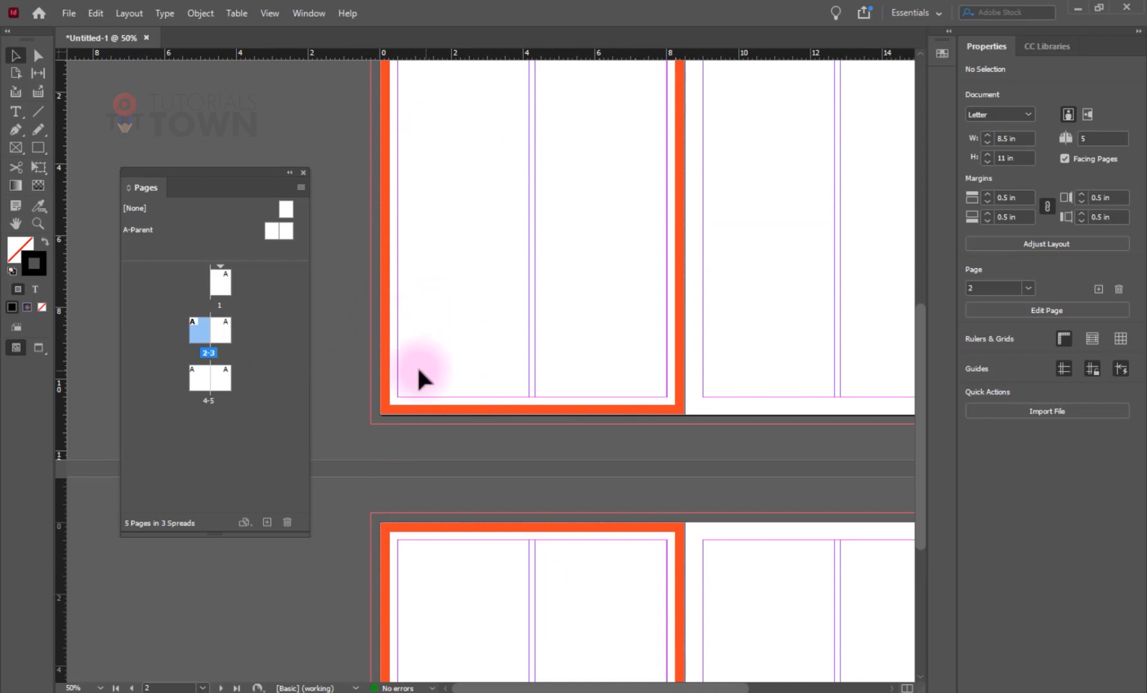
Step: Add four pages after page 5 for a nine-page document and look back through them to page 1
{"action": "left_click", "coordinate": [221, 384]}
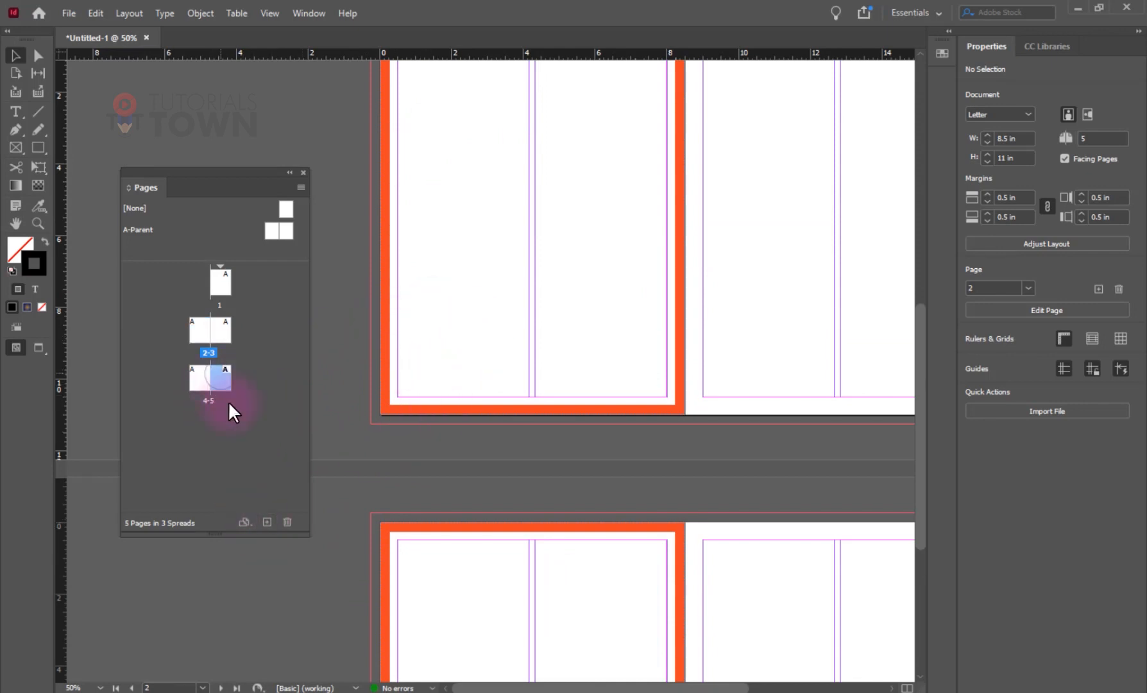
{"action": "left_click", "coordinate": [267, 522]}
{"action": "left_click", "coordinate": [267, 522]}
{"action": "left_click", "coordinate": [267, 521]}
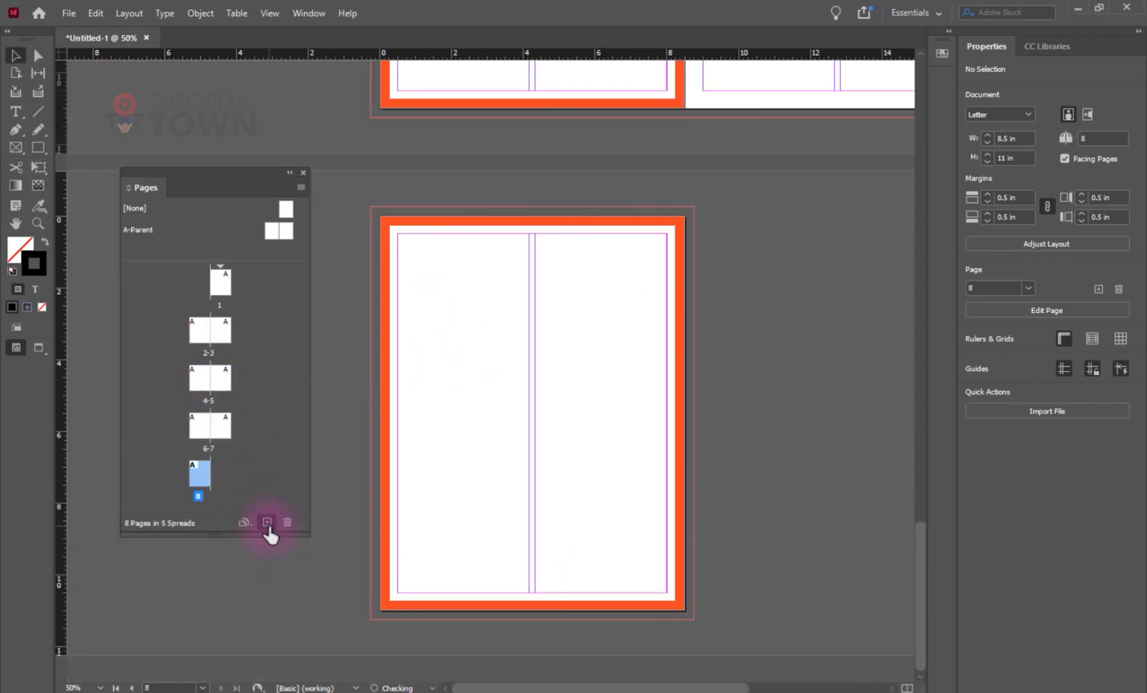
{"action": "left_click", "coordinate": [267, 522]}
{"action": "scroll", "coordinate": [446, 481], "scroll_direction": "up", "scroll_amount": 15}
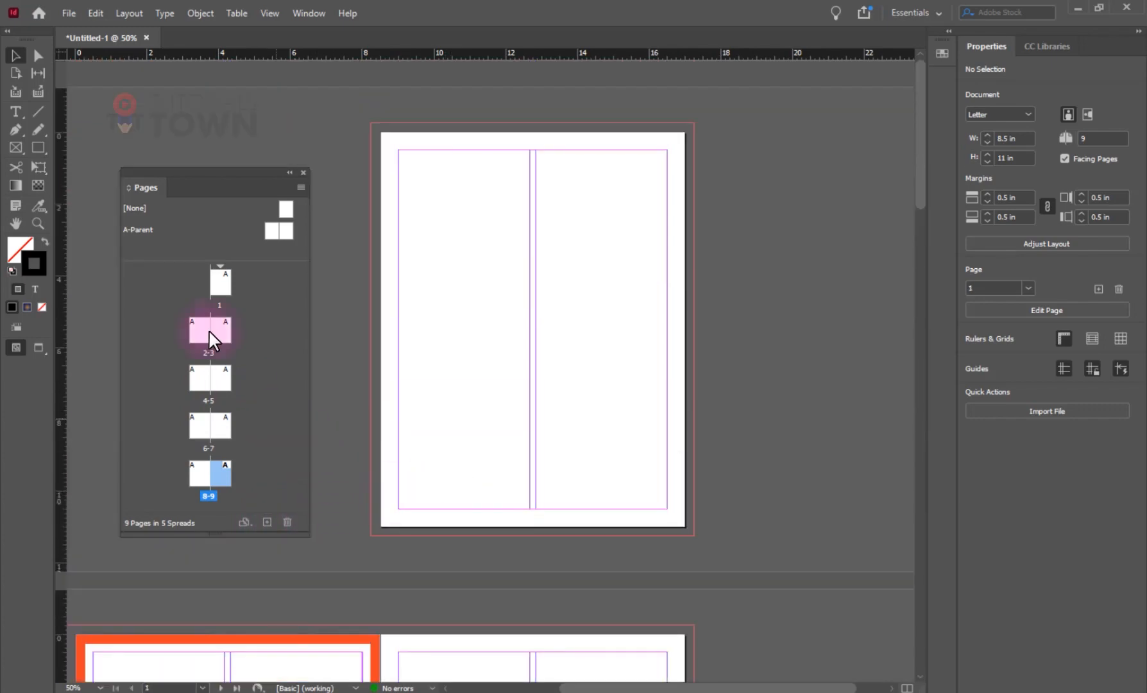
Step: Duplicate the left-page border onto A-Parent's right page and give the copy the Thick - Thin stroke type
{"action": "double_click", "coordinate": [283, 233]}
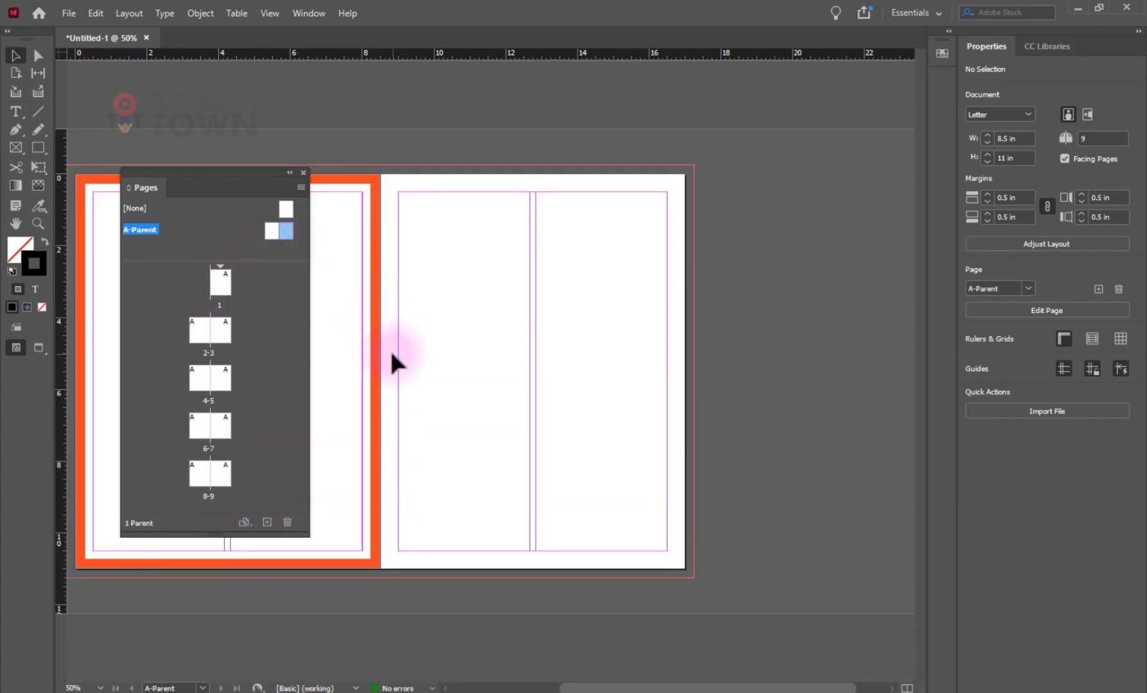
{"action": "left_click_drag", "start_coordinate": [380, 364], "coordinate": [681, 351]}
{"action": "left_click", "coordinate": [1120, 211]}
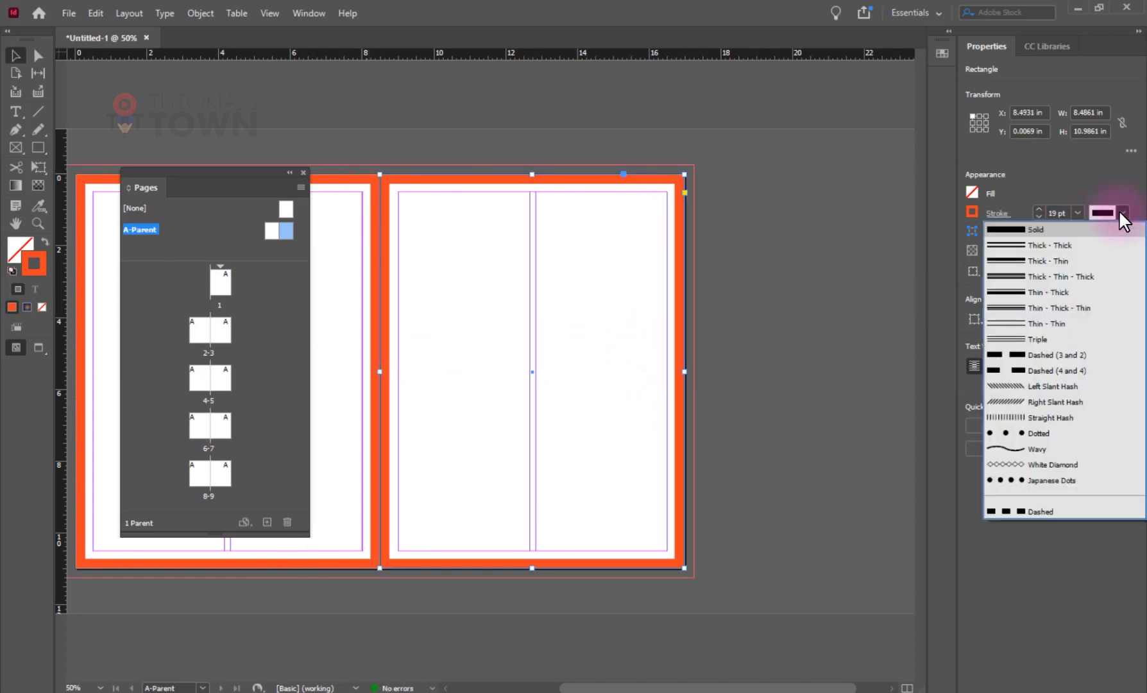
{"action": "left_click", "coordinate": [1038, 255]}
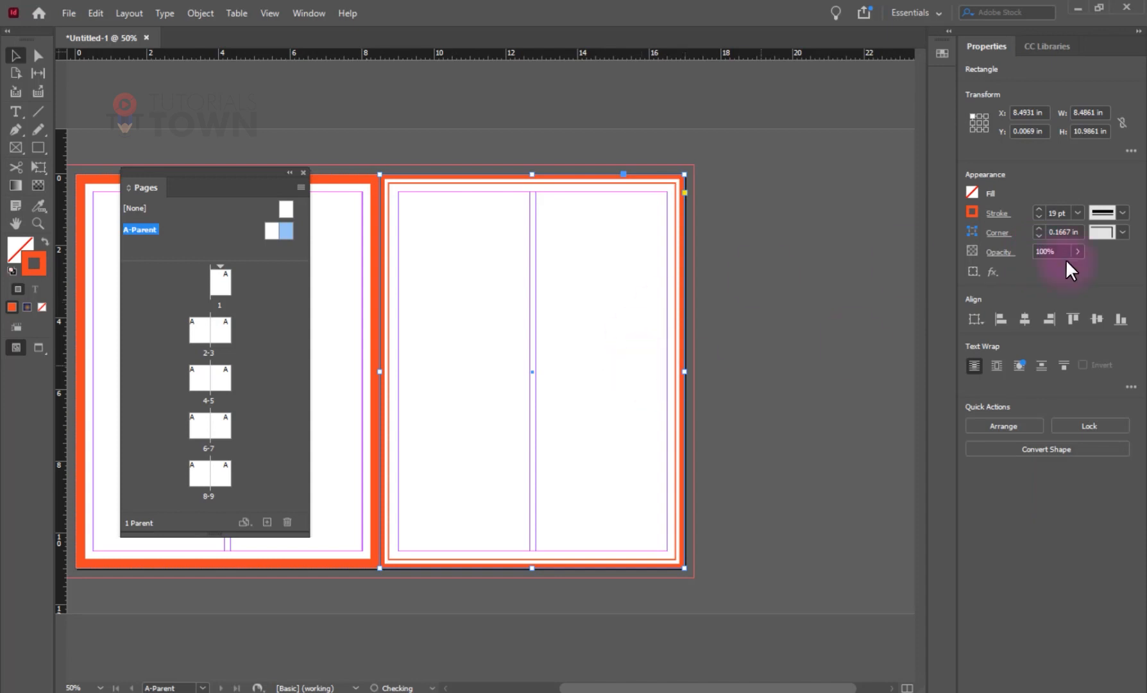
Step: Change the borders on both A-Parent pages to a three-line stroke type and deselect them
{"action": "left_click", "coordinate": [1121, 214]}
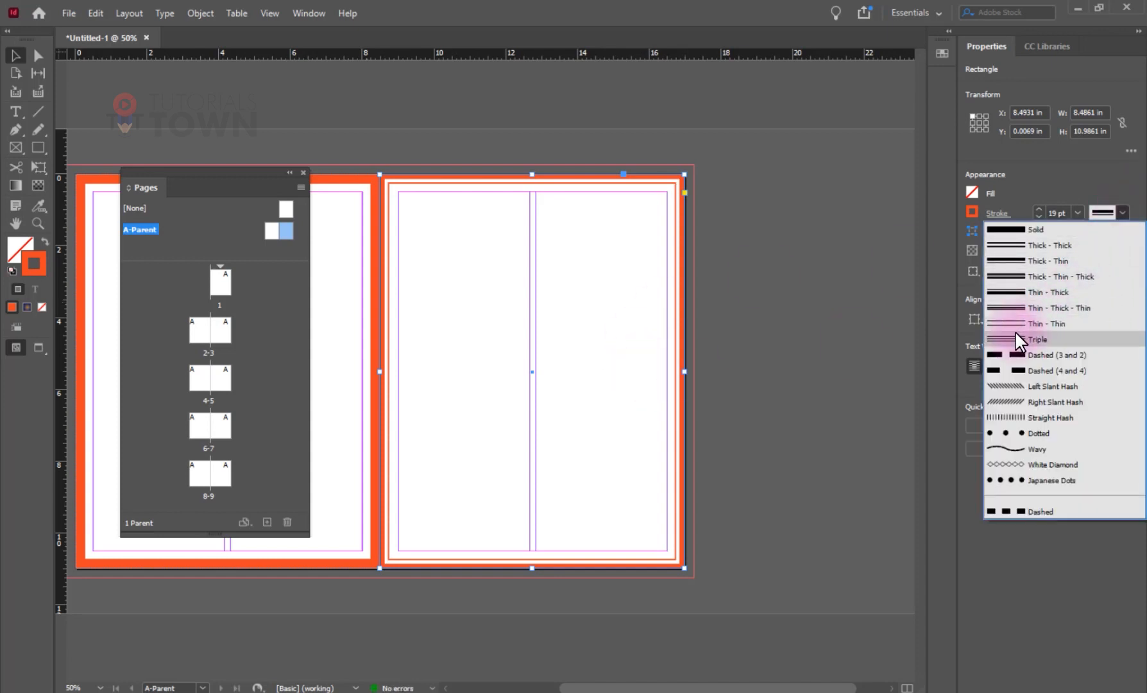
{"action": "left_click", "coordinate": [1095, 334]}
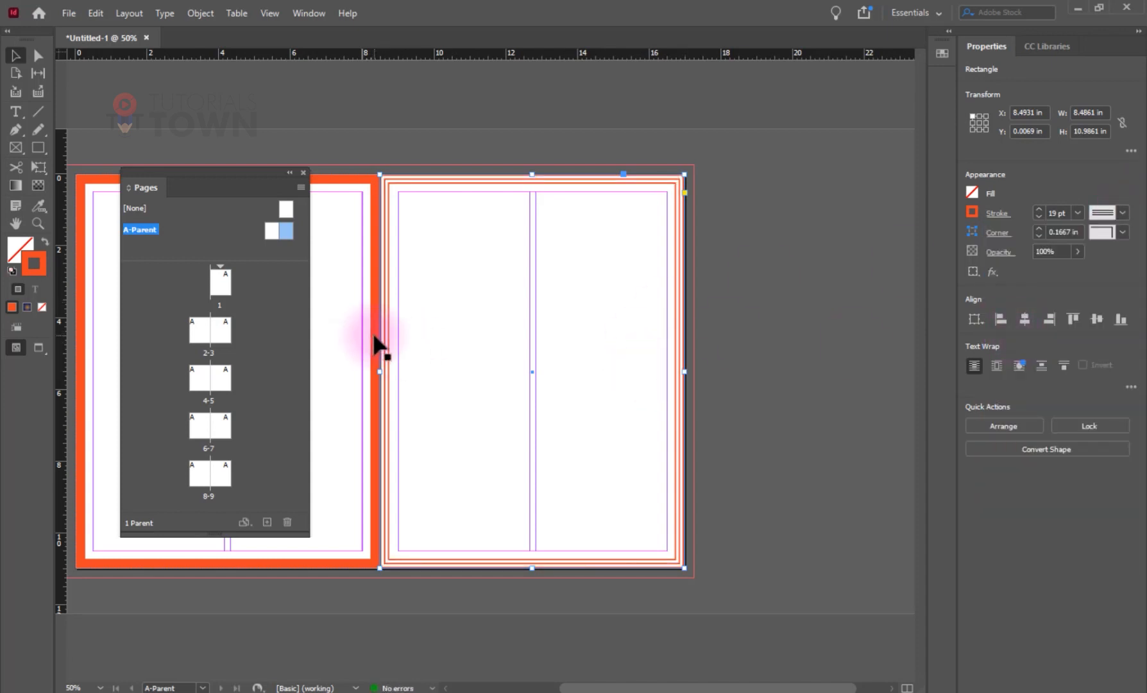
{"action": "left_click", "coordinate": [1121, 213]}
{"action": "left_click", "coordinate": [261, 151]}
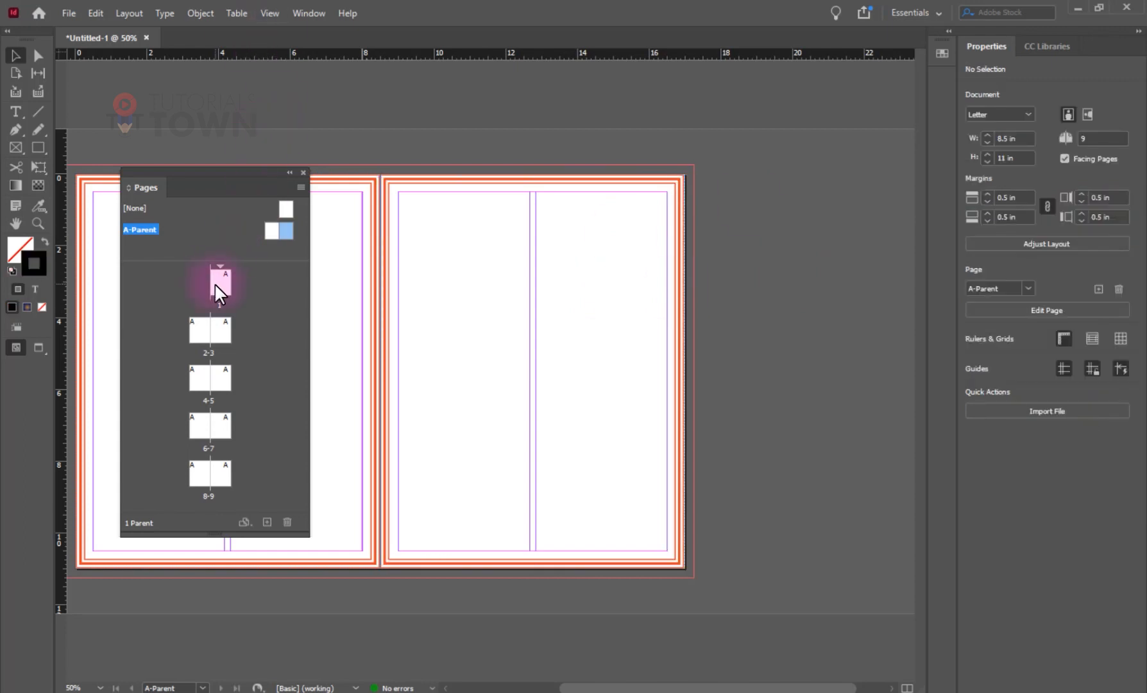
Step: Examine the parent borders across the document spreads, including a full-screen preview, and return to page 1
{"action": "double_click", "coordinate": [200, 332]}
{"action": "scroll", "coordinate": [500, 346], "scroll_direction": "down", "scroll_amount": 5}
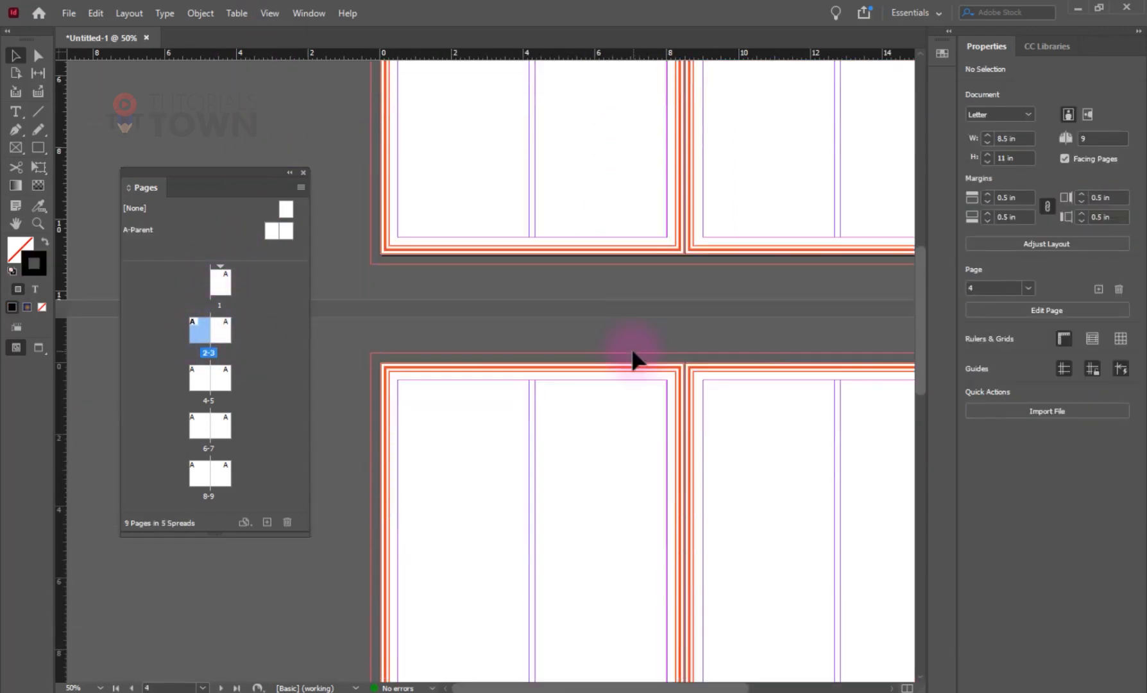
{"action": "scroll", "coordinate": [632, 352], "scroll_direction": "down", "scroll_amount": 4}
{"action": "scroll", "coordinate": [621, 369], "scroll_direction": "up", "scroll_amount": 2}
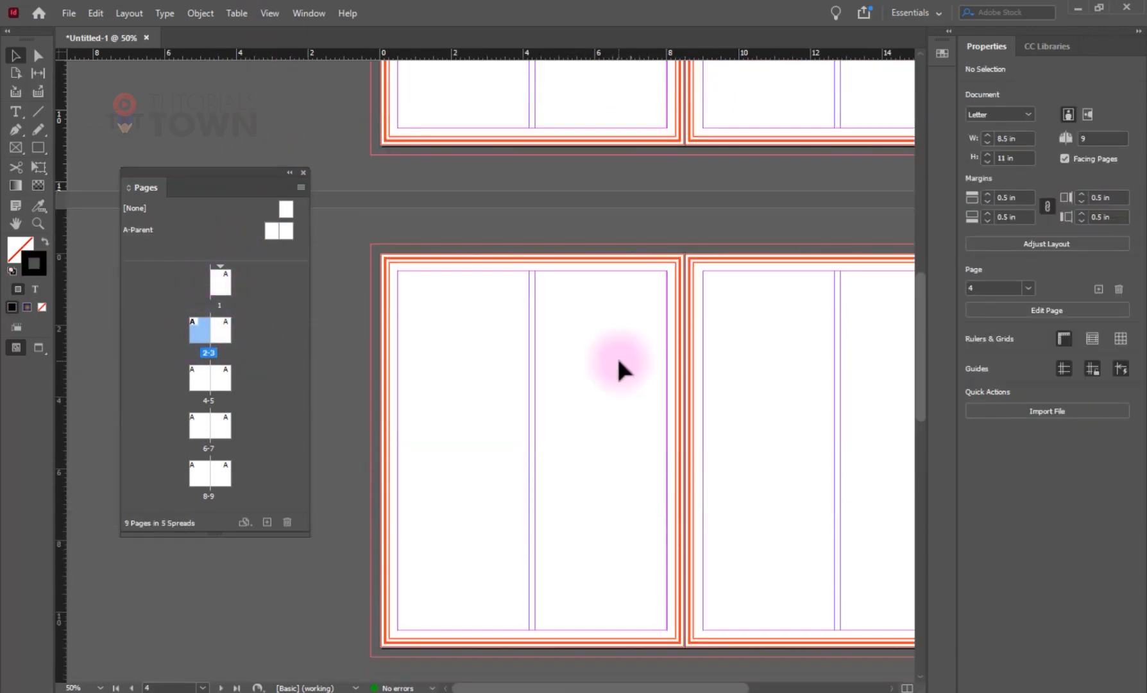
{"action": "key", "text": "shift+w"}
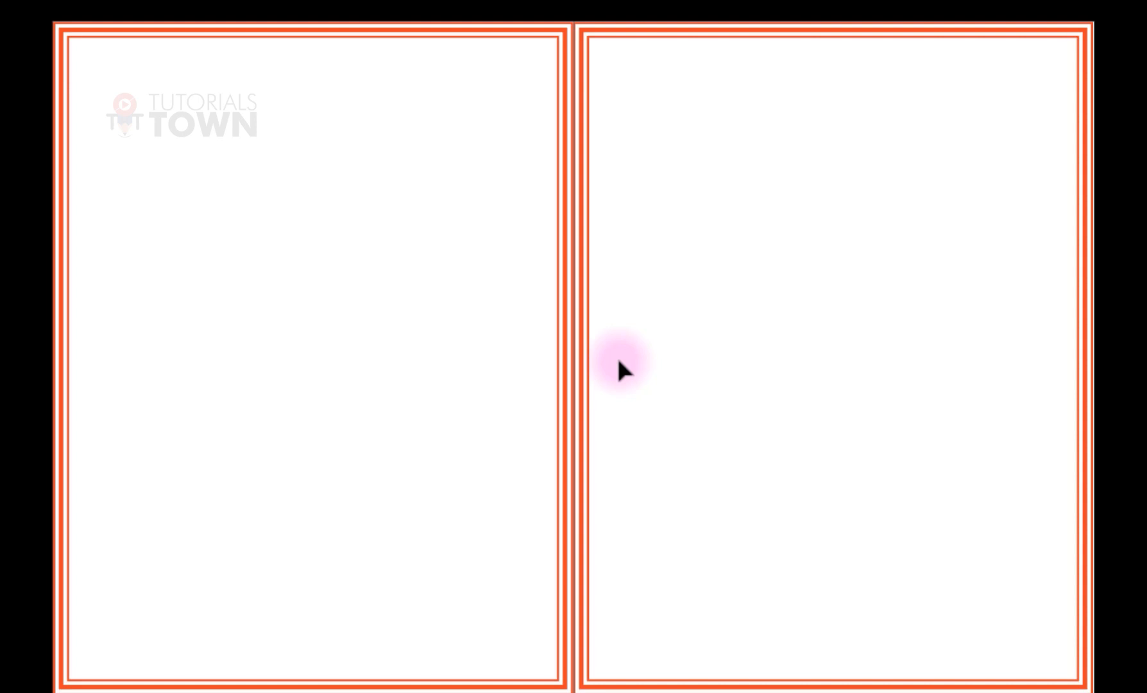
{"action": "key", "text": "Escape"}
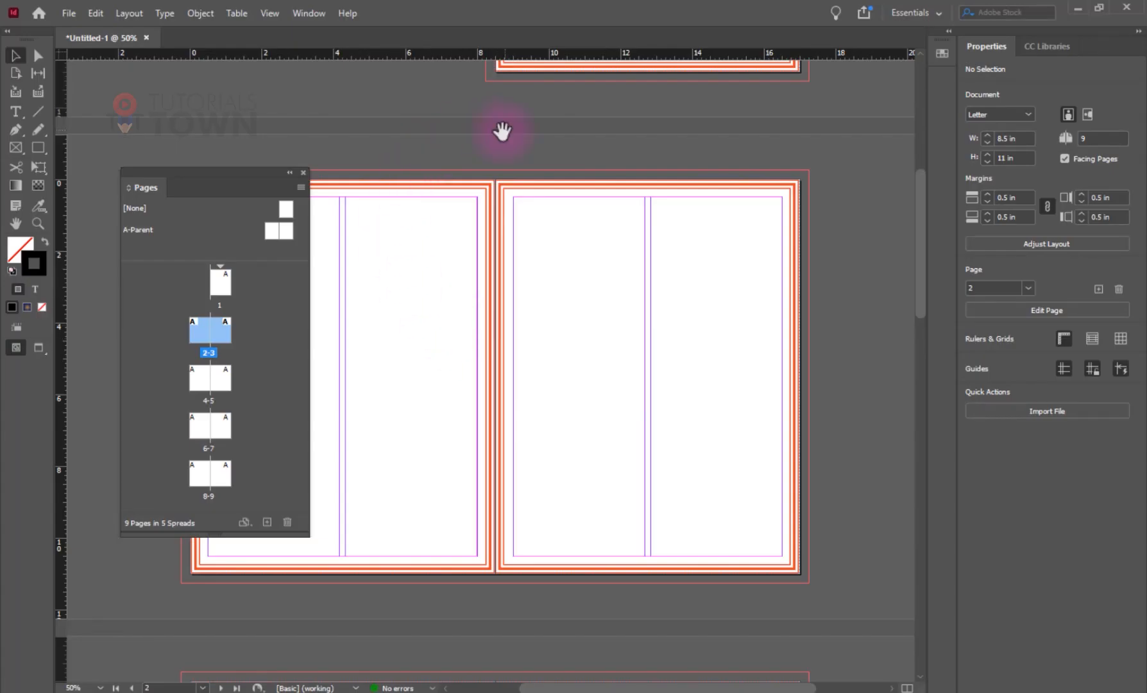
{"action": "left_click_drag", "start_coordinate": [502, 132], "coordinate": [524, 575]}
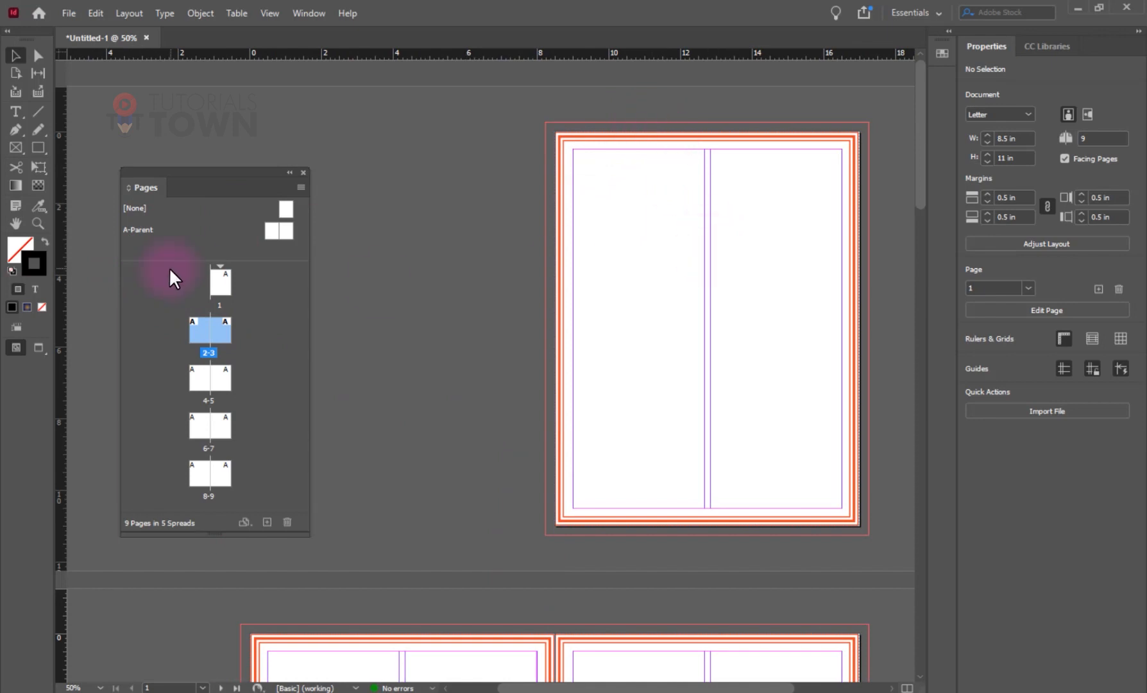
Step: Rename the A-Parent spread in its parent options, with the prefix brdr and the name Red
{"action": "double_click", "coordinate": [141, 229]}
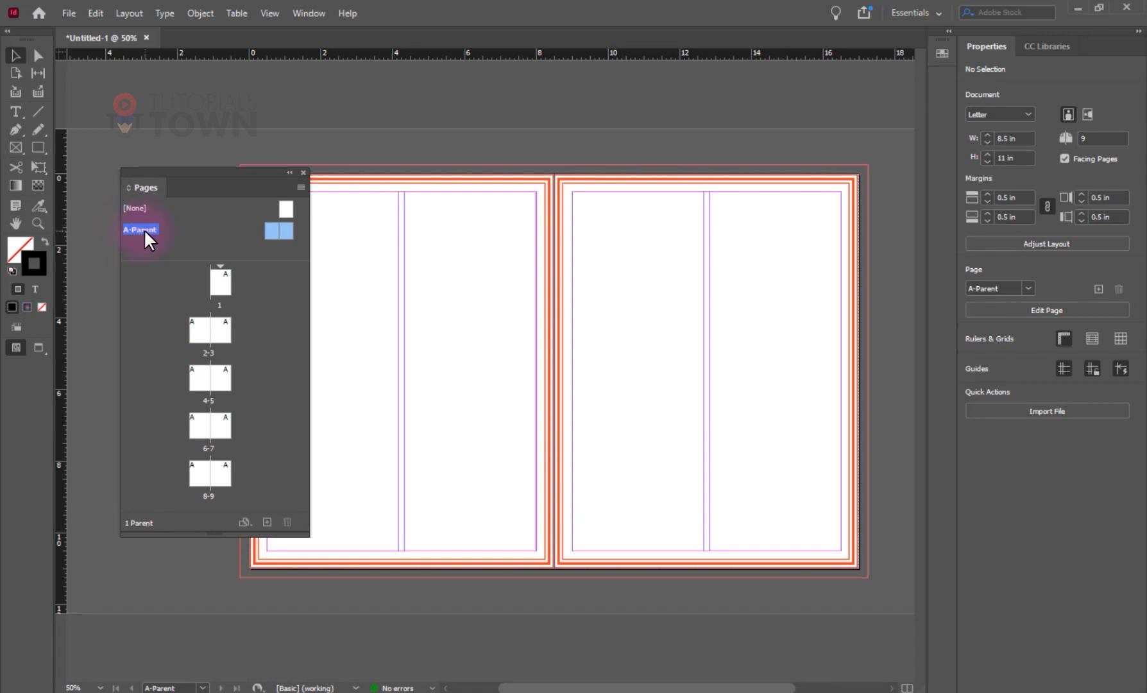
{"action": "right_click", "coordinate": [144, 229]}
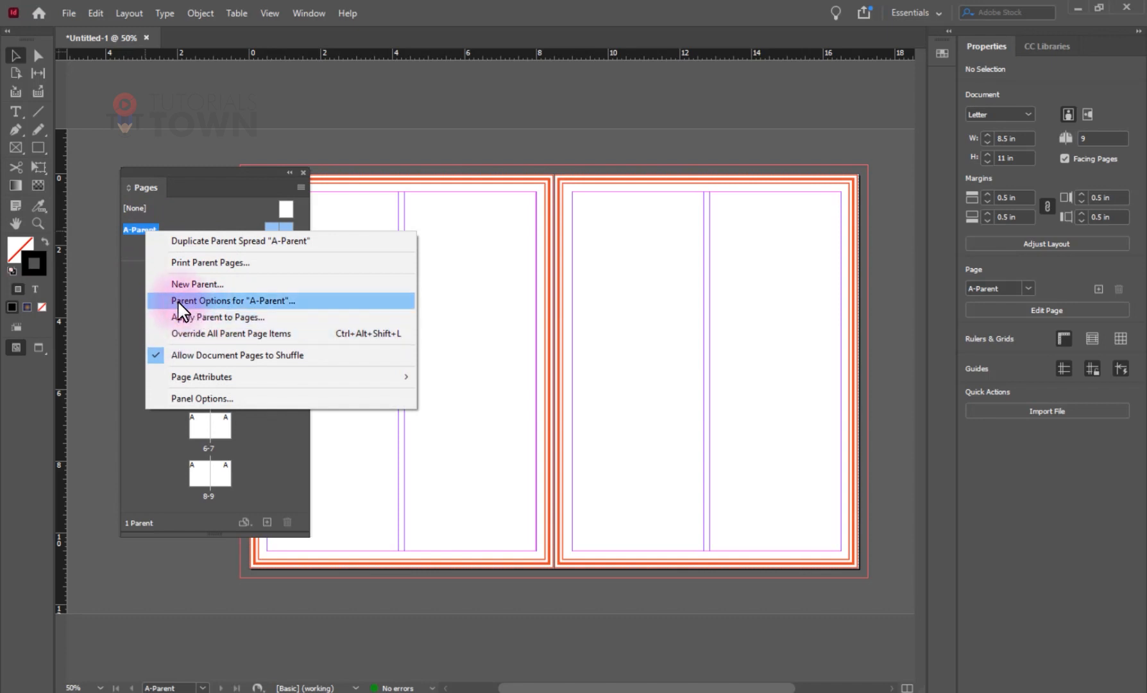
{"action": "left_click", "coordinate": [242, 301]}
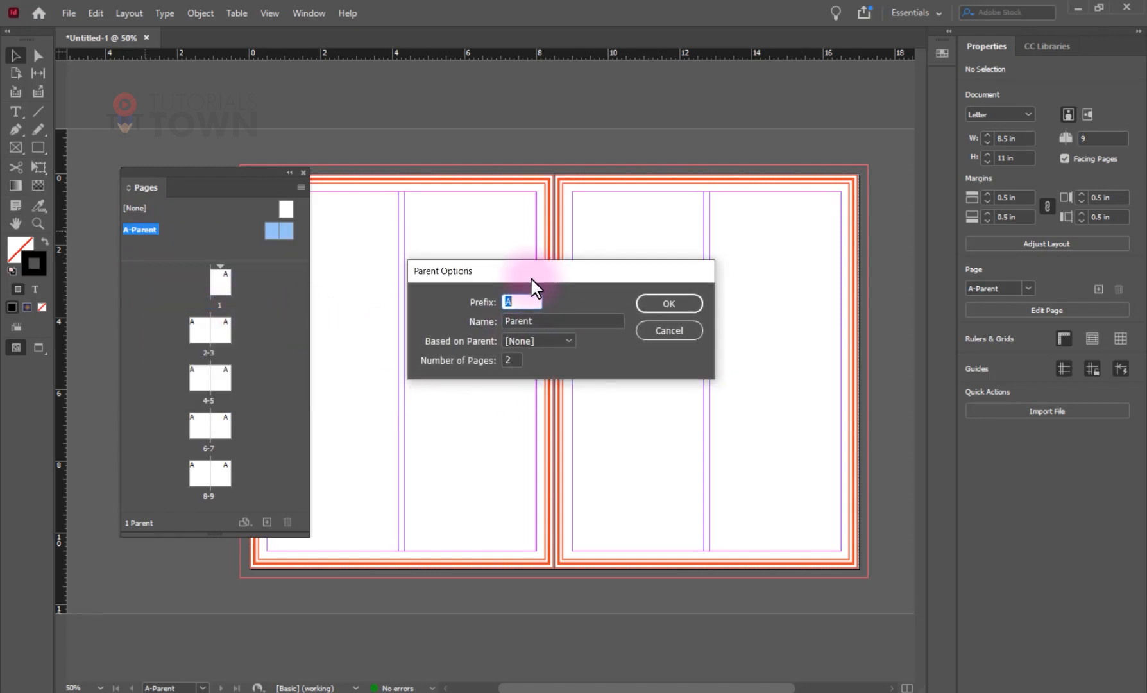
{"action": "type", "text": "brd"}
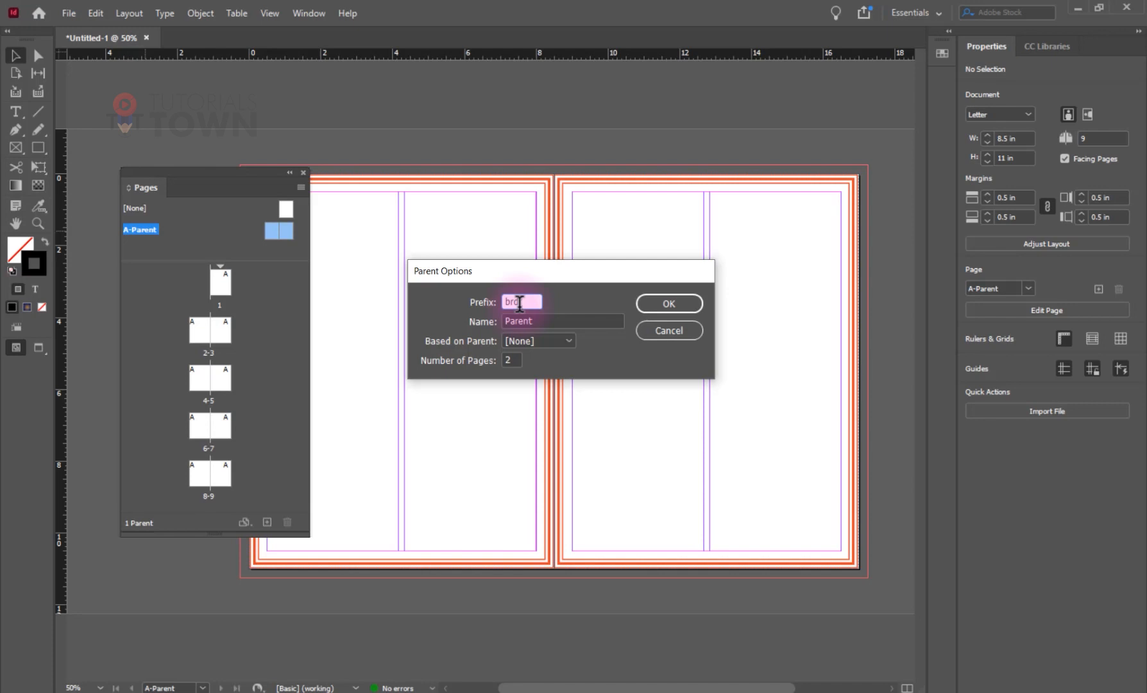
{"action": "type", "text": "r"}
{"action": "key", "text": "Tab"}
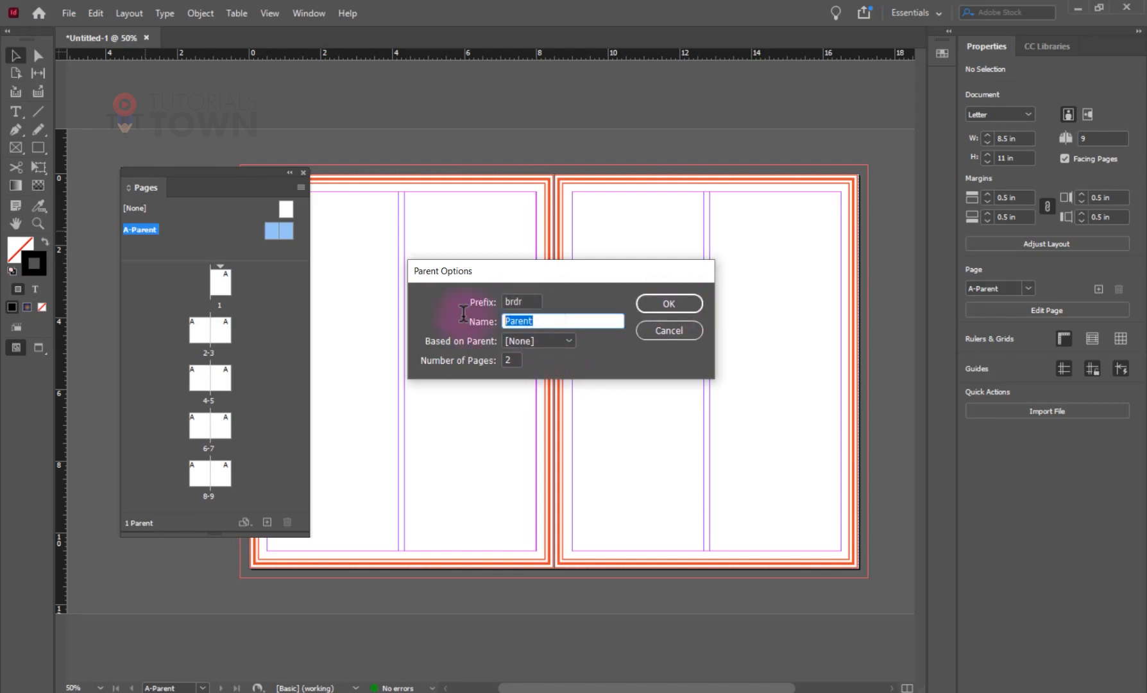
{"action": "type", "text": "Red"}
{"action": "key", "text": "Return"}
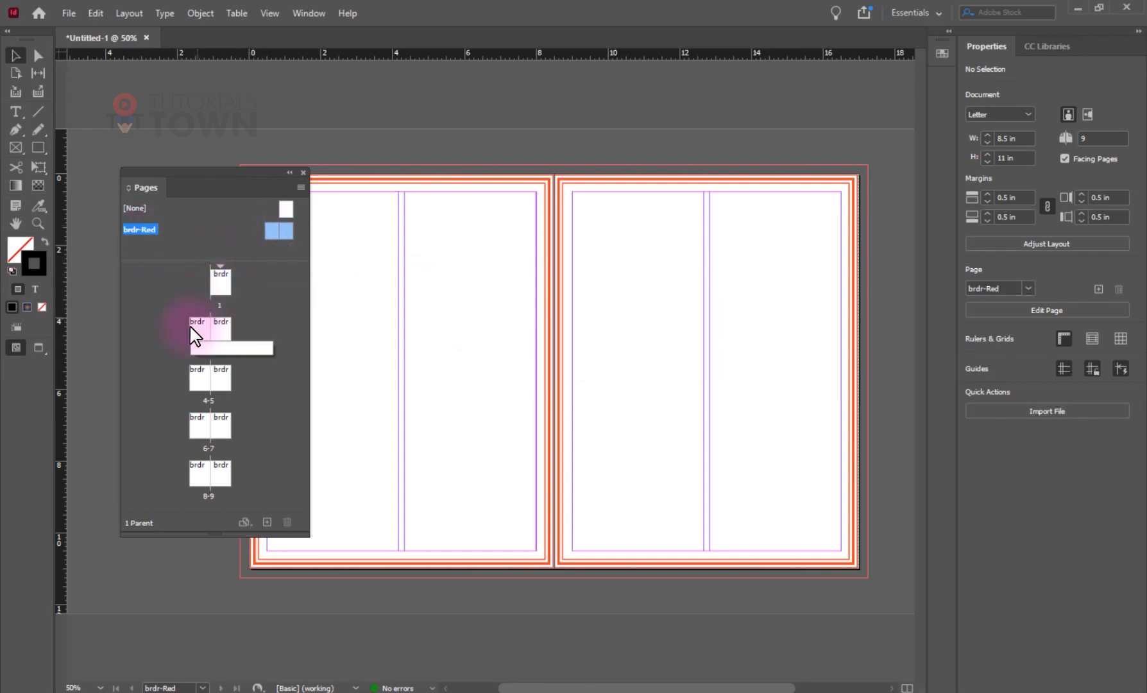
Step: Change the Red parent's prefix to brdR in its parent options
{"action": "right_click", "coordinate": [139, 229]}
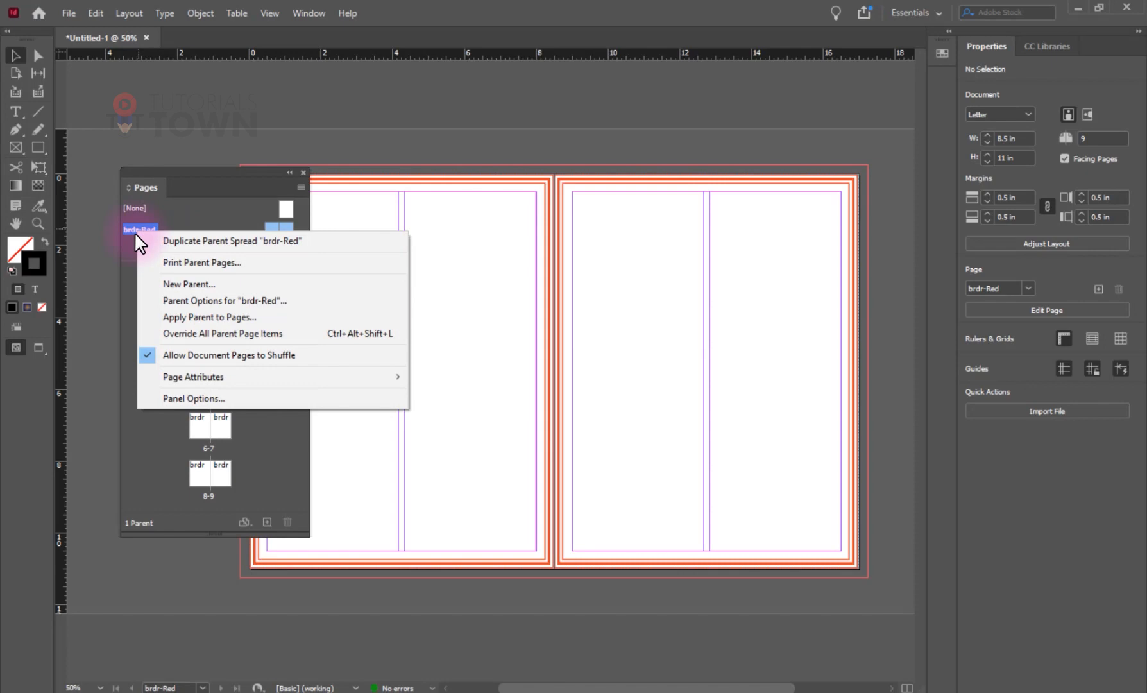
{"action": "left_click", "coordinate": [193, 300]}
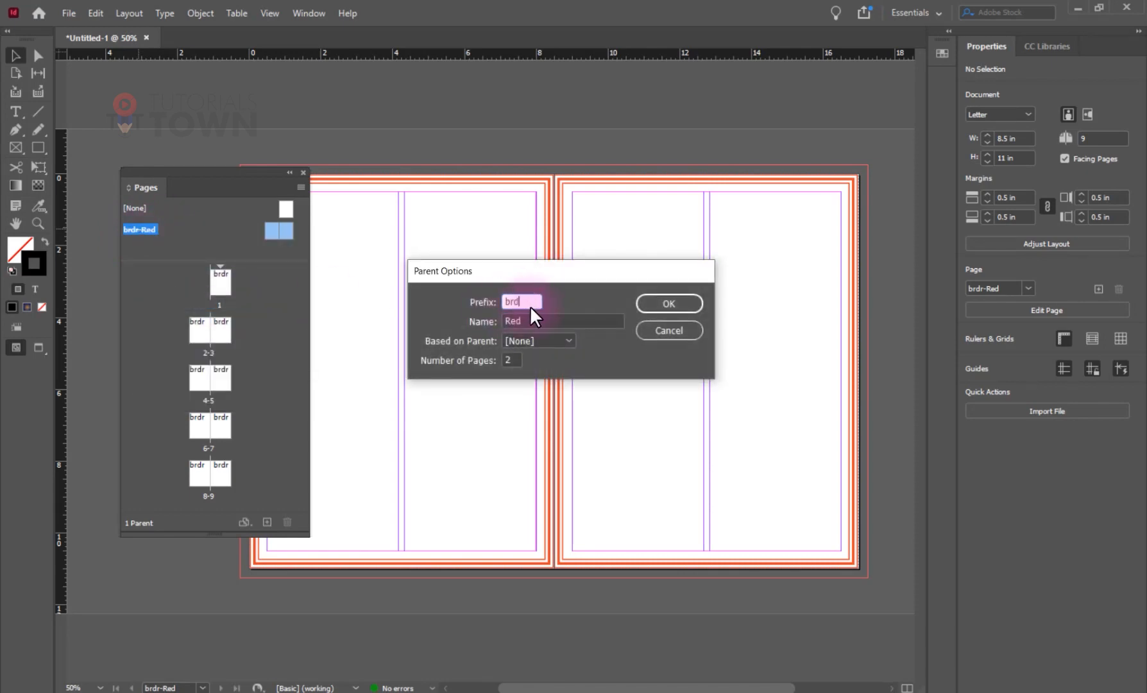
{"action": "key", "text": "Return"}
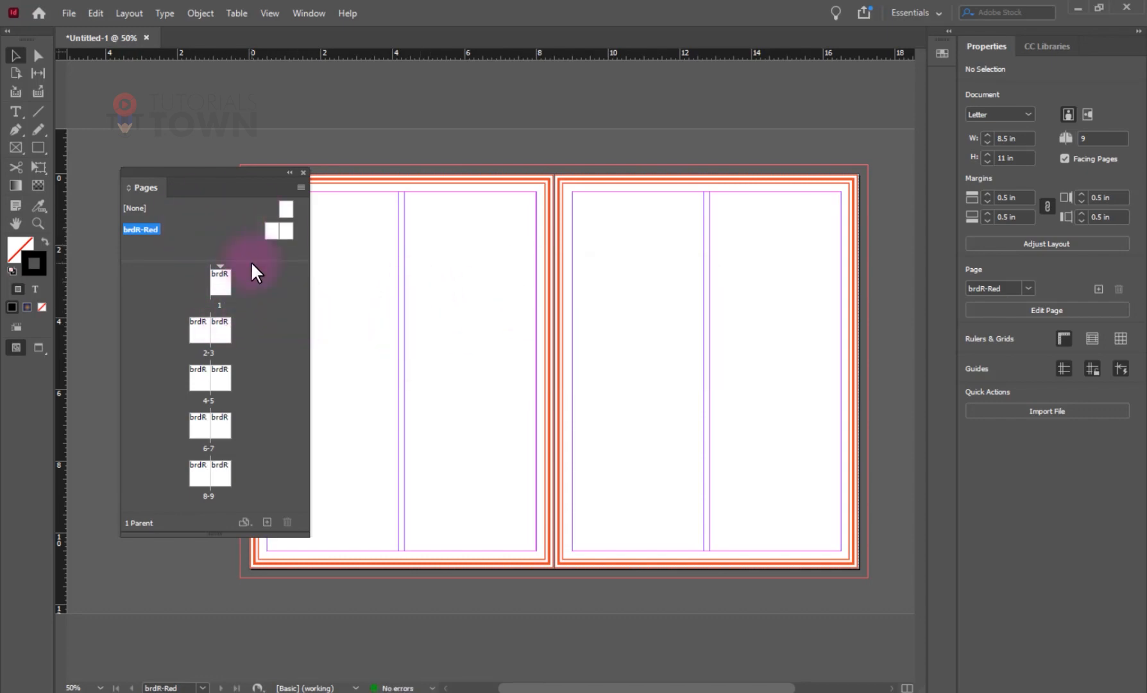
Step: Give the parent list more room, duplicate the brdR-Red parent spread, and show the copy's full spread
{"action": "mouse_move", "coordinate": [251, 261]}
{"action": "left_mouse_down"}
{"action": "mouse_move", "coordinate": [252, 286]}
{"action": "mouse_move", "coordinate": [253, 274]}
{"action": "left_mouse_up"}
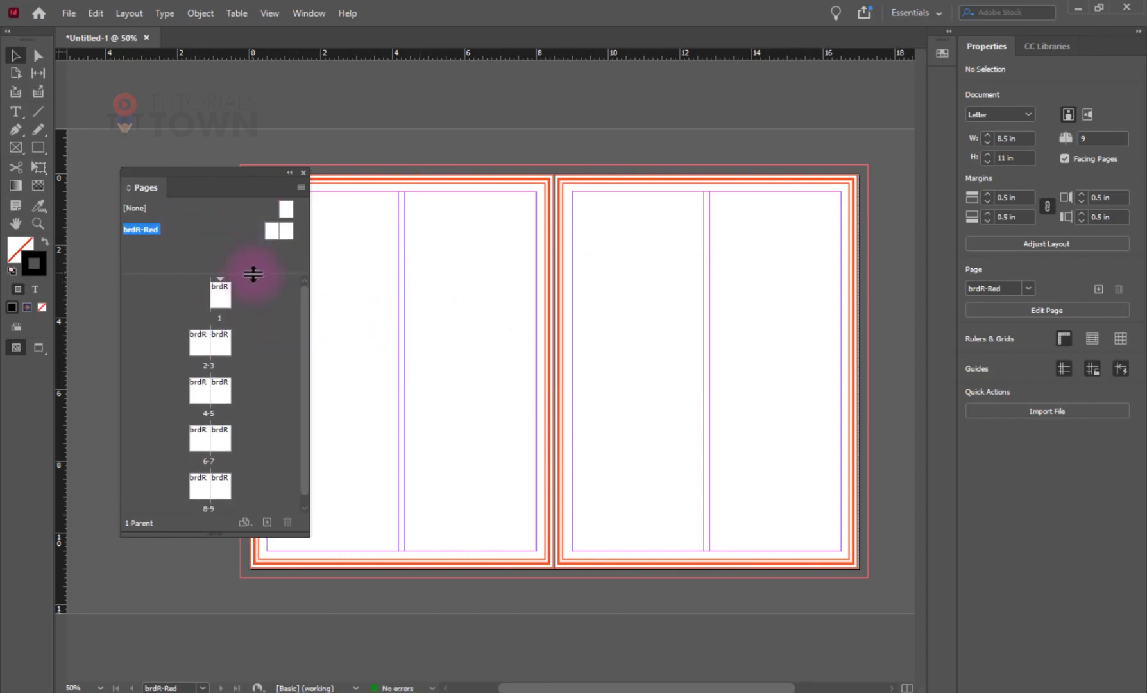
{"action": "left_click", "coordinate": [164, 226]}
{"action": "right_click", "coordinate": [265, 226]}
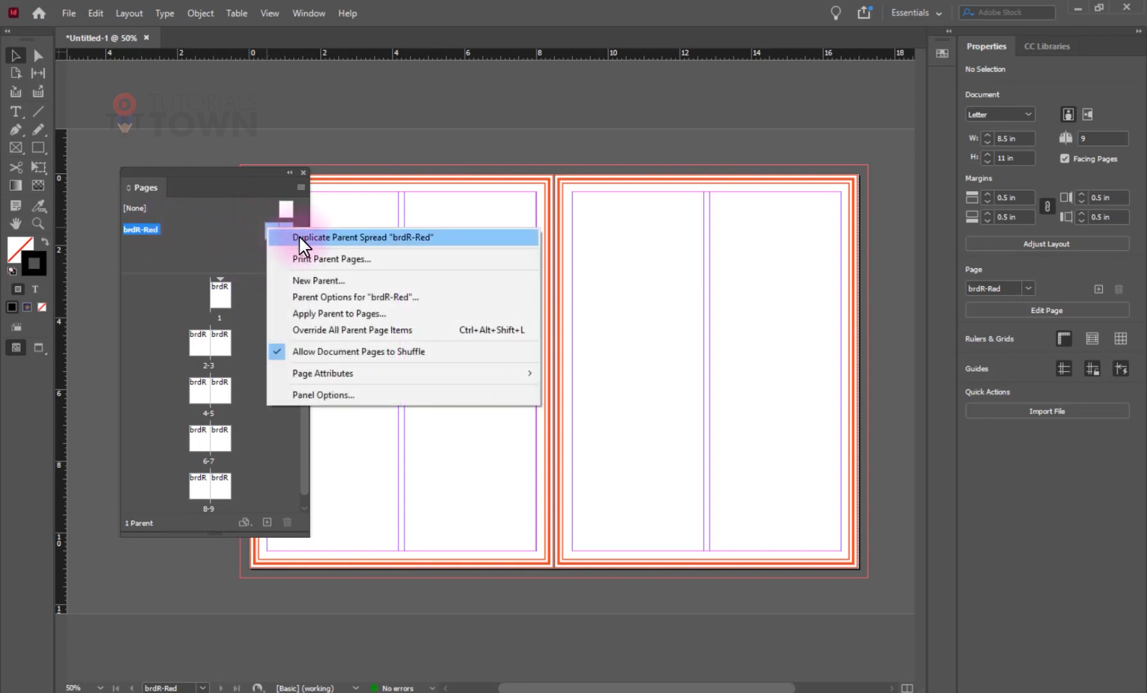
{"action": "left_click", "coordinate": [414, 238]}
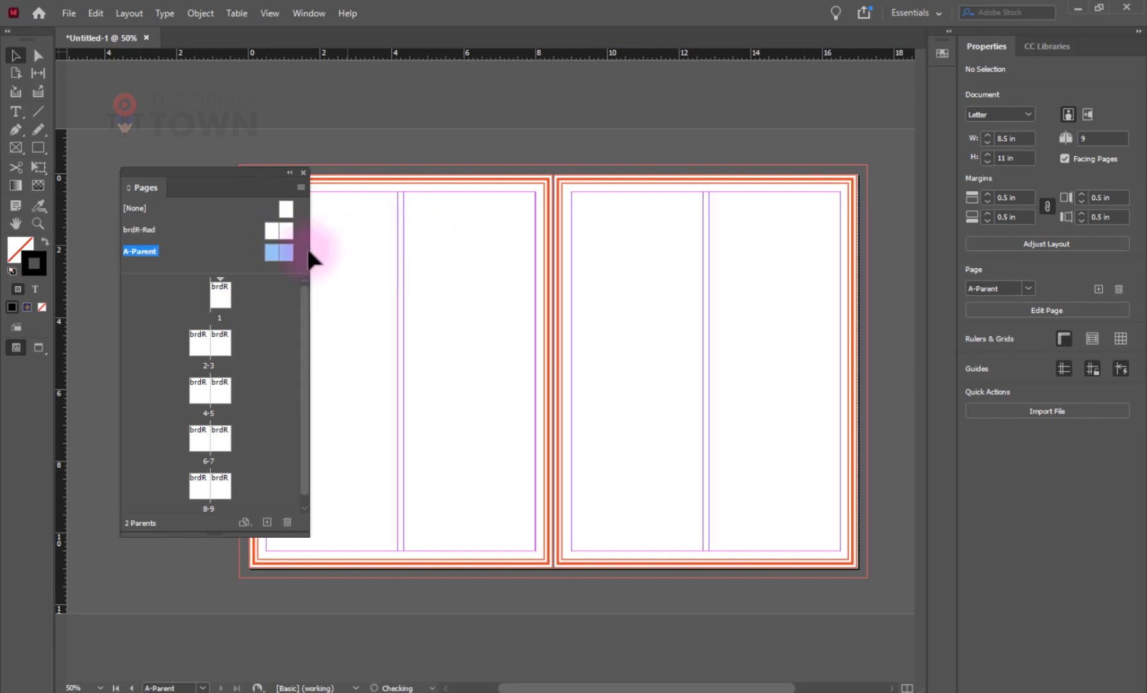
{"action": "double_click", "coordinate": [271, 249]}
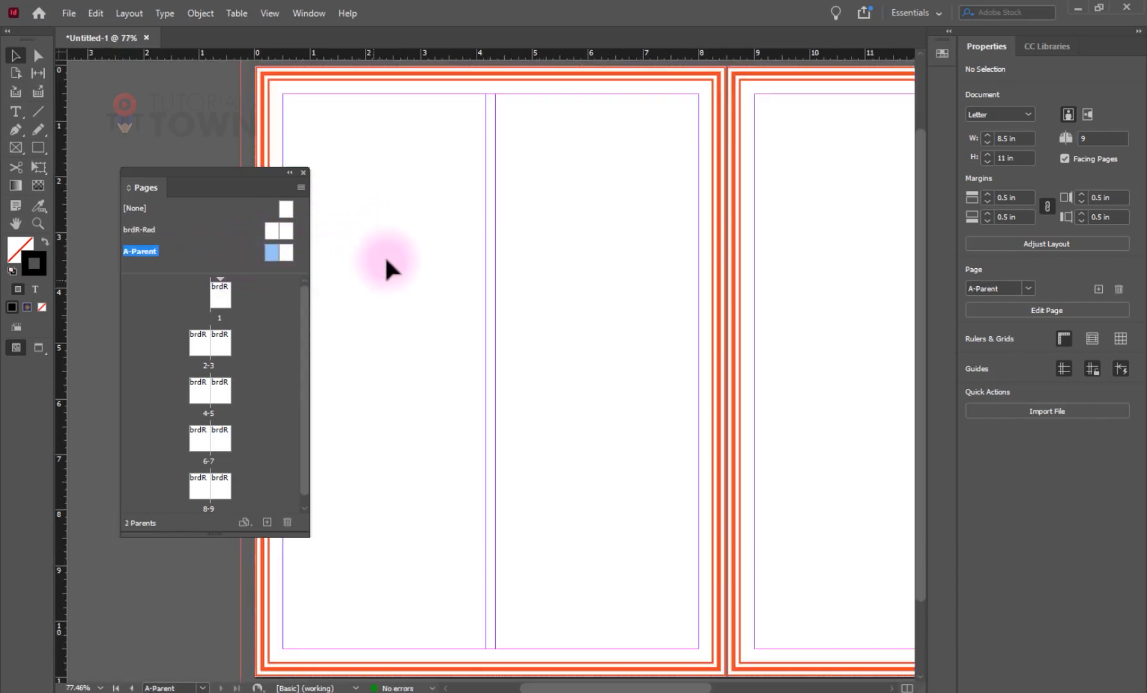
{"action": "scroll", "coordinate": [632, 315], "scroll_direction": "right", "scroll_amount": 4}
{"action": "scroll", "coordinate": [632, 315], "scroll_direction": "left", "scroll_amount": 1}
{"action": "scroll", "coordinate": [634, 321], "scroll_direction": "left", "scroll_amount": 1}
{"action": "scroll", "coordinate": [634, 321], "scroll_direction": "down", "scroll_amount": 3}
{"action": "scroll", "coordinate": [634, 321], "scroll_direction": "up", "scroll_amount": 1}
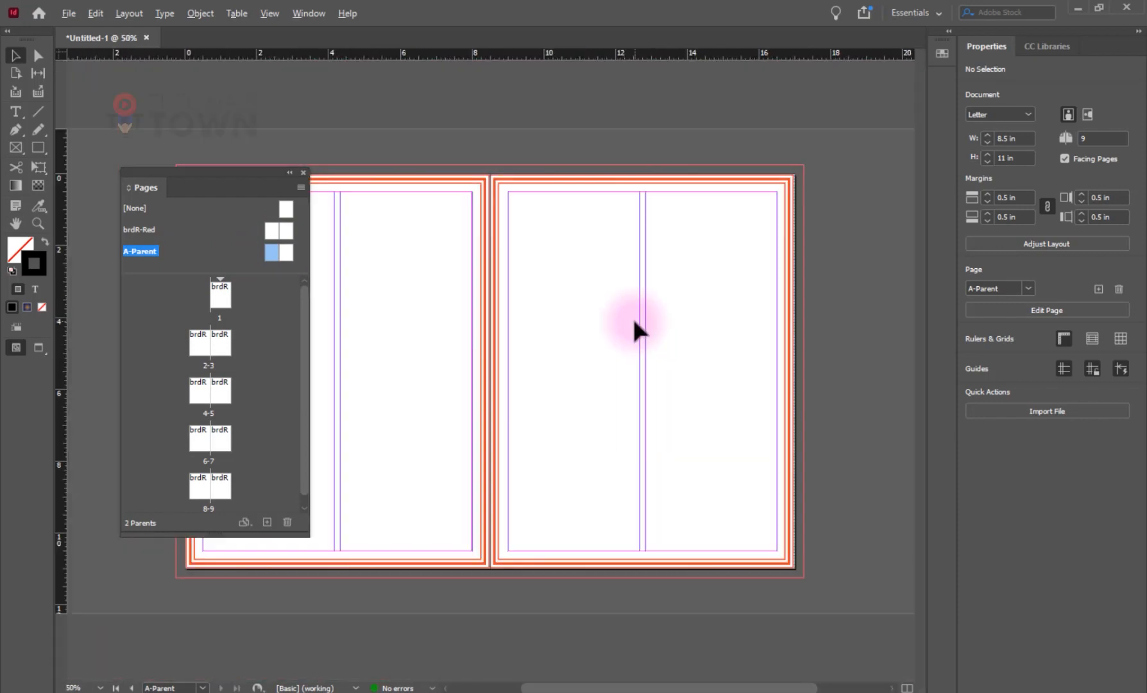
Step: Move the Pages panel off the spread and rename the duplicated parent with the prefix brdG and the name Green
{"action": "left_click_drag", "start_coordinate": [267, 172], "coordinate": [254, 99]}
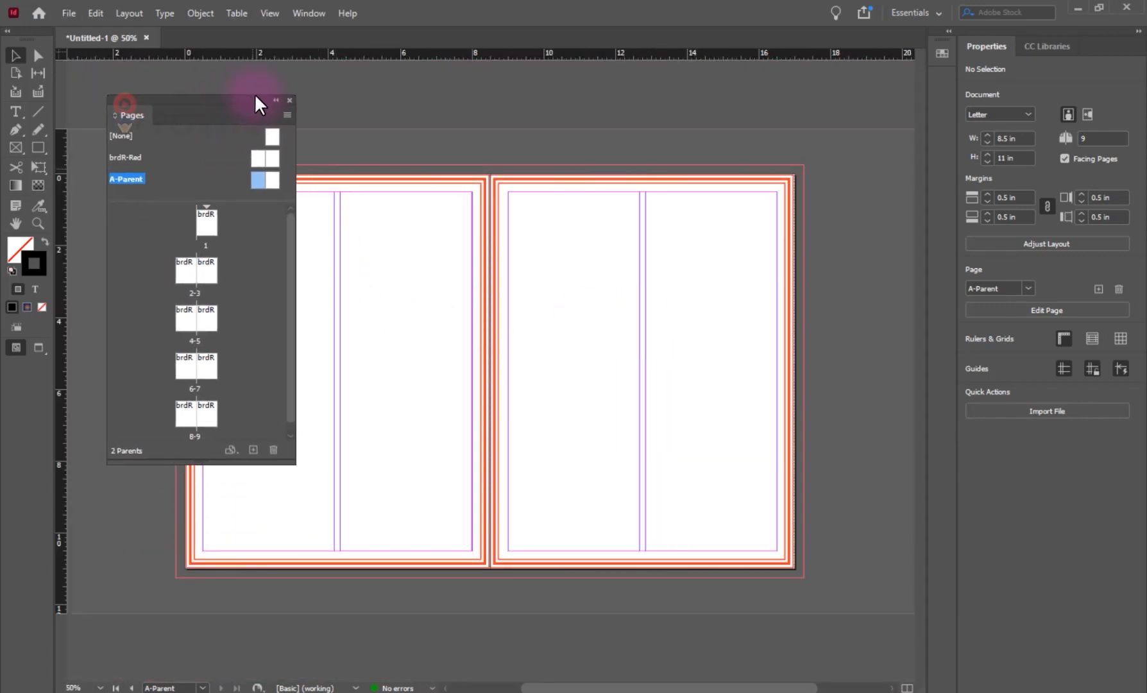
{"action": "right_click", "coordinate": [136, 175]}
{"action": "left_click", "coordinate": [299, 262]}
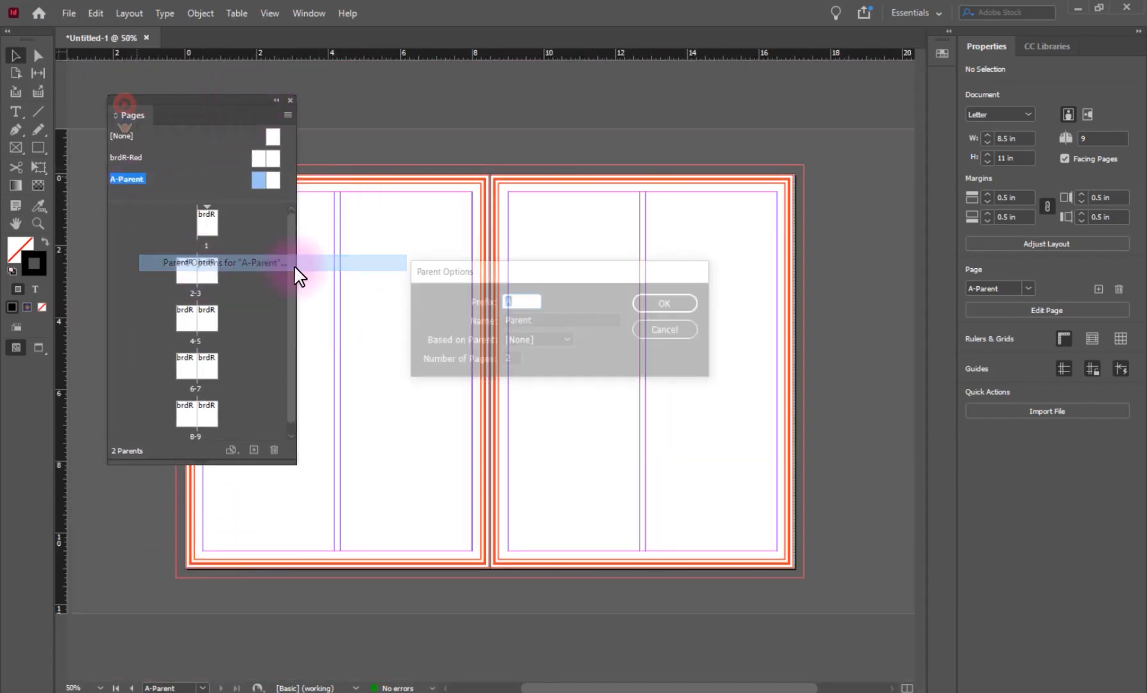
{"action": "type", "text": "brd"}
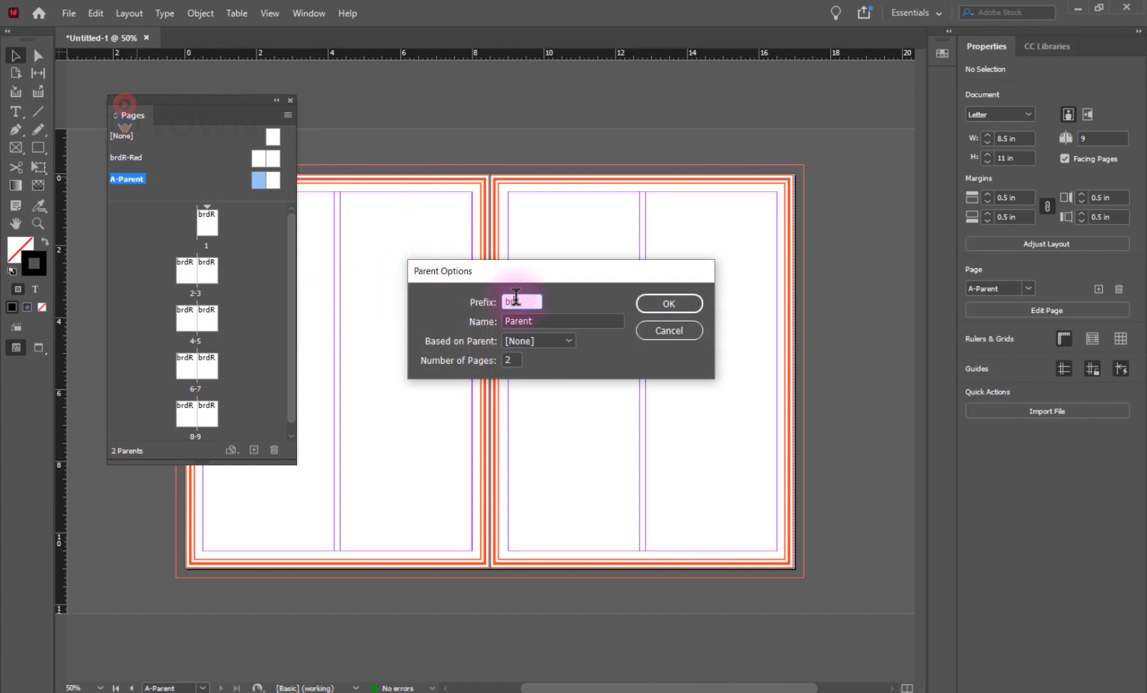
{"action": "type", "text": "G"}
{"action": "key", "text": "Tab"}
{"action": "type", "text": "Green"}
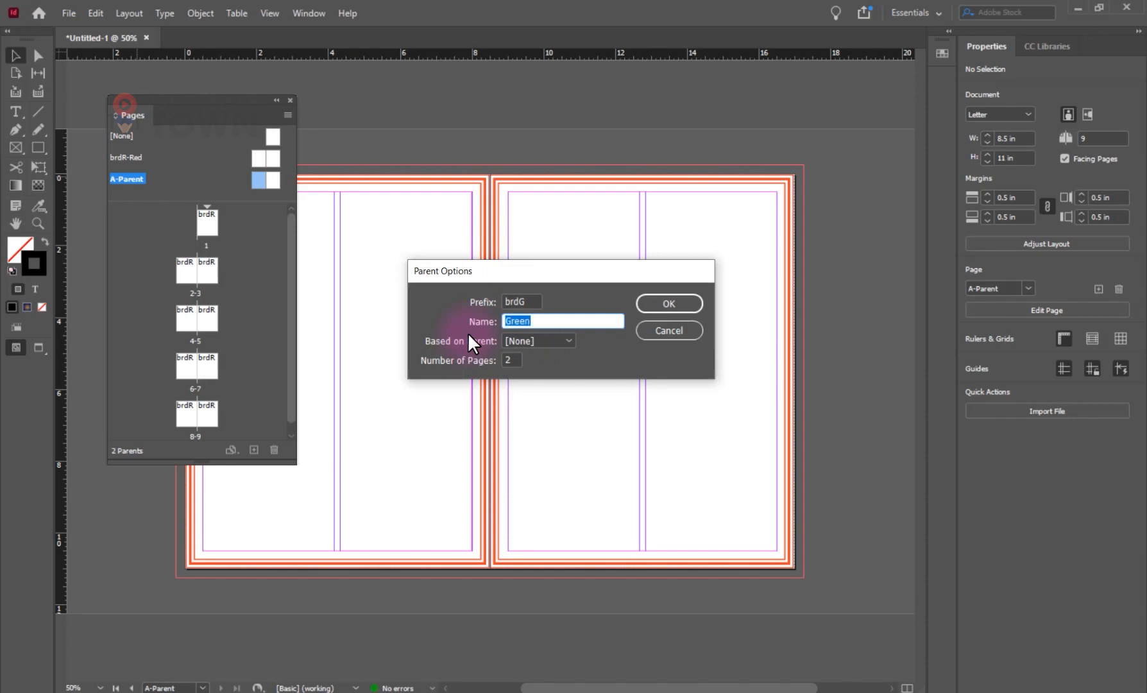
{"action": "key", "text": "Return"}
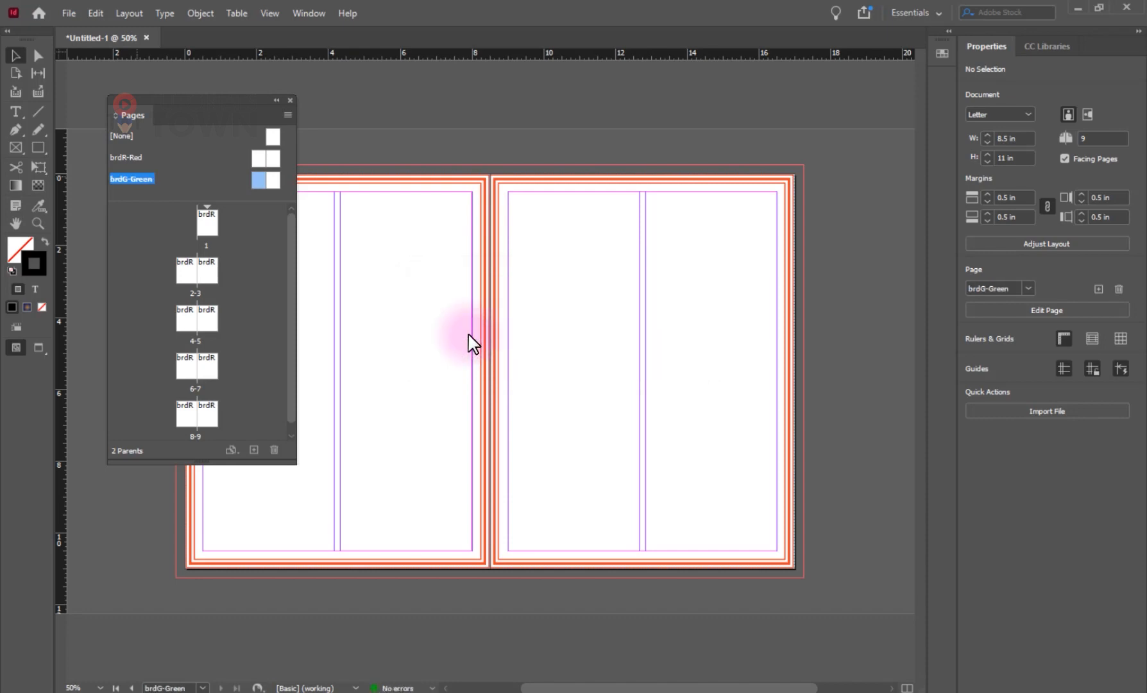
Step: Recolor the stroke of both borders on the brdG-Green spread with the green C=75 M=5 Y=100 swatch
{"action": "left_click_drag", "start_coordinate": [462, 165], "coordinate": [536, 277]}
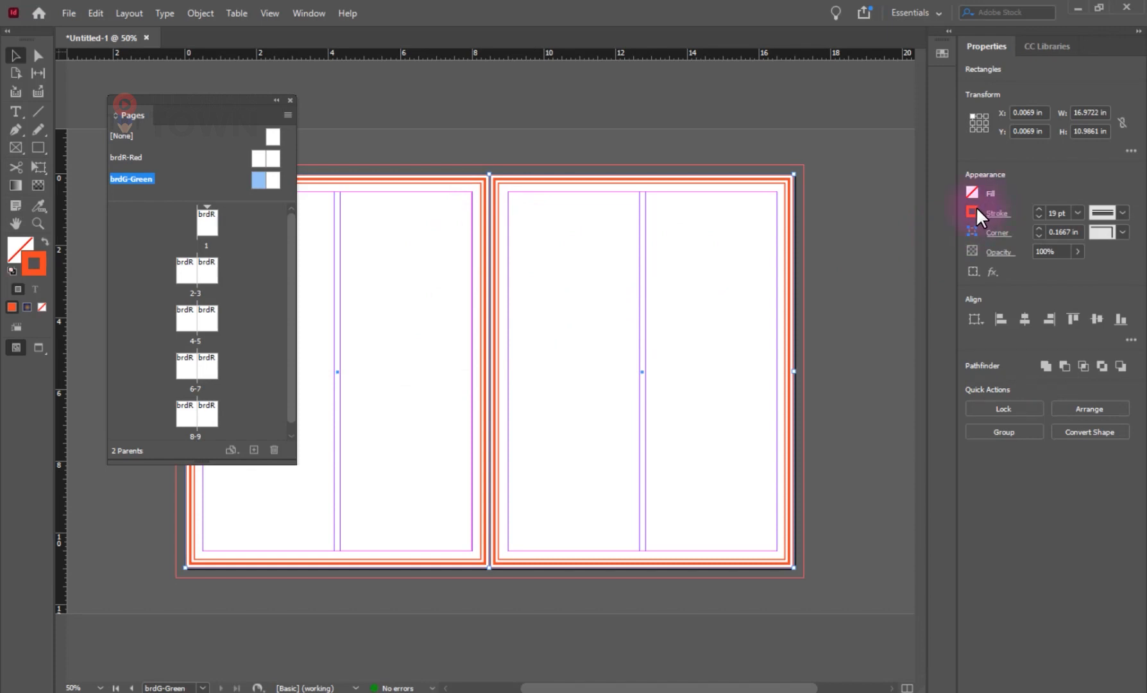
{"action": "left_click", "coordinate": [975, 215]}
{"action": "left_click", "coordinate": [840, 442]}
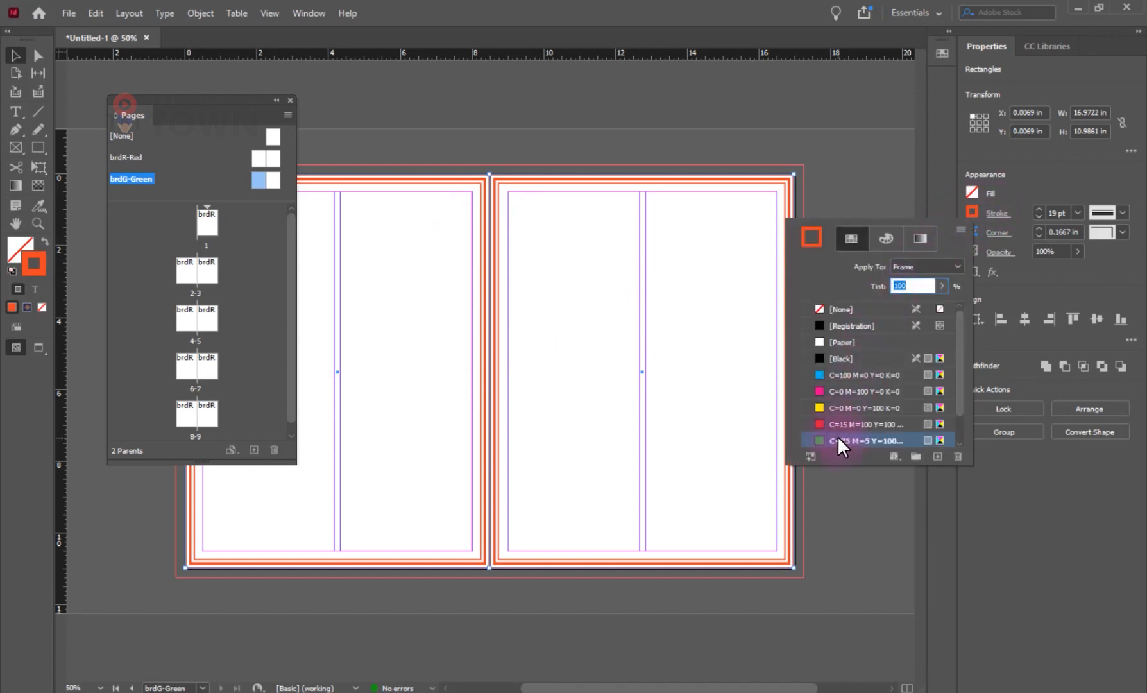
{"action": "left_click", "coordinate": [363, 145]}
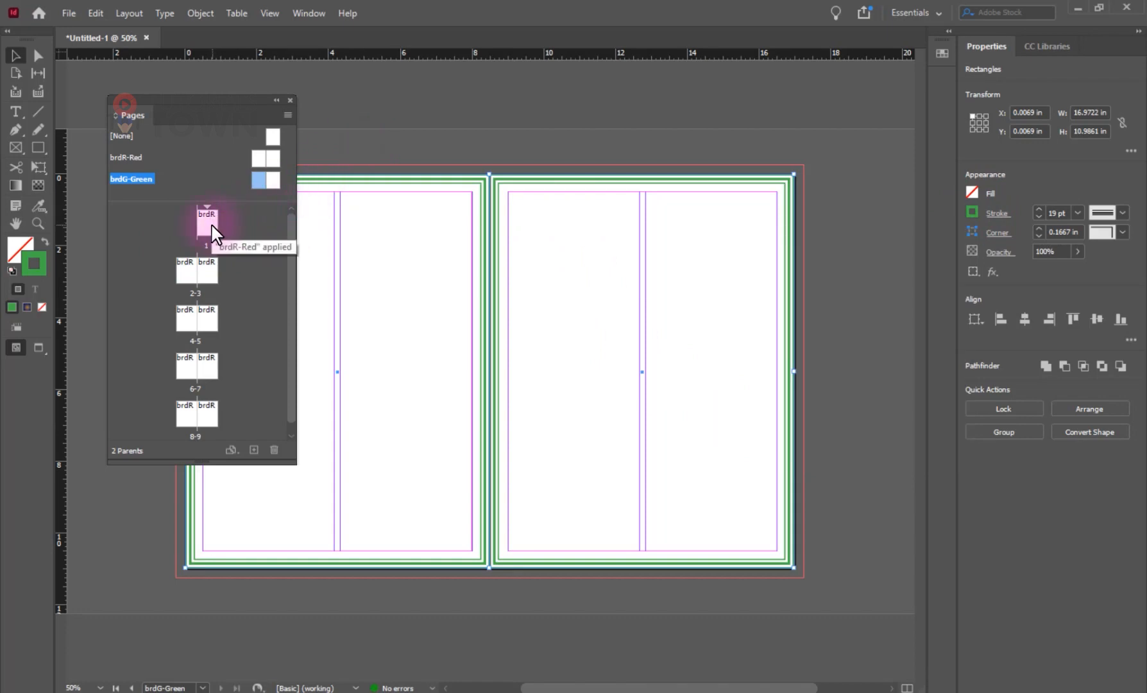
Step: View the document from page 1 to spread 4-5, and enlarge the Pages panel and its parent list area
{"action": "double_click", "coordinate": [211, 225]}
{"action": "left_click", "coordinate": [573, 245]}
{"action": "scroll", "coordinate": [640, 299], "scroll_direction": "down", "scroll_amount": 10}
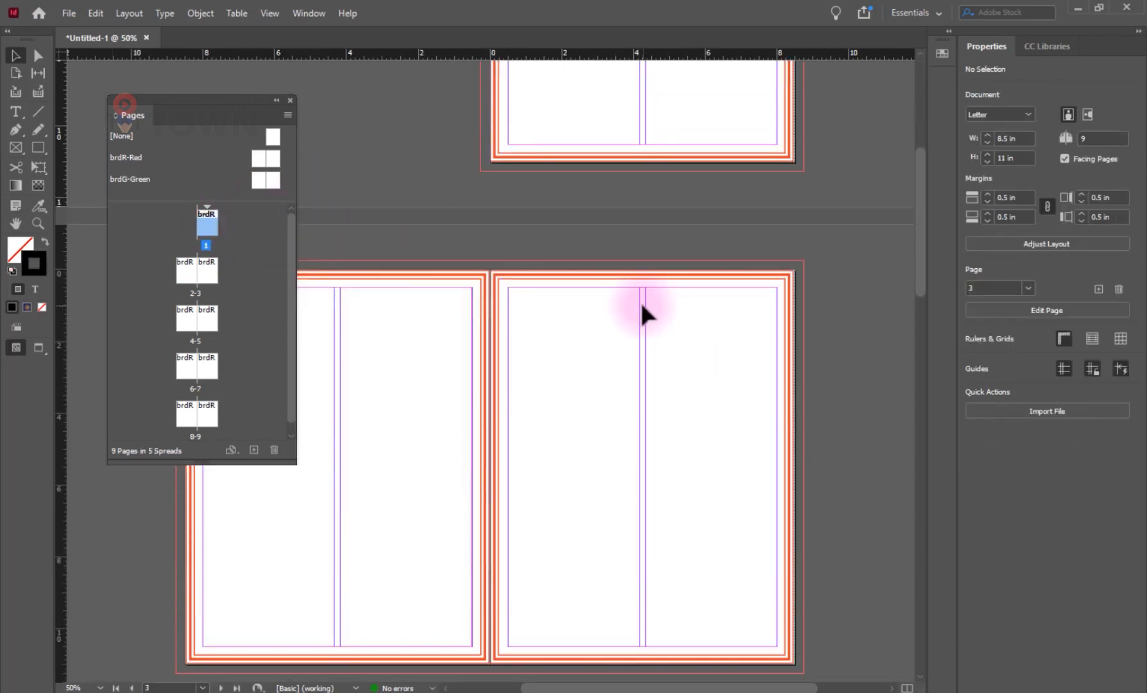
{"action": "scroll", "coordinate": [617, 305], "scroll_direction": "down", "scroll_amount": 3}
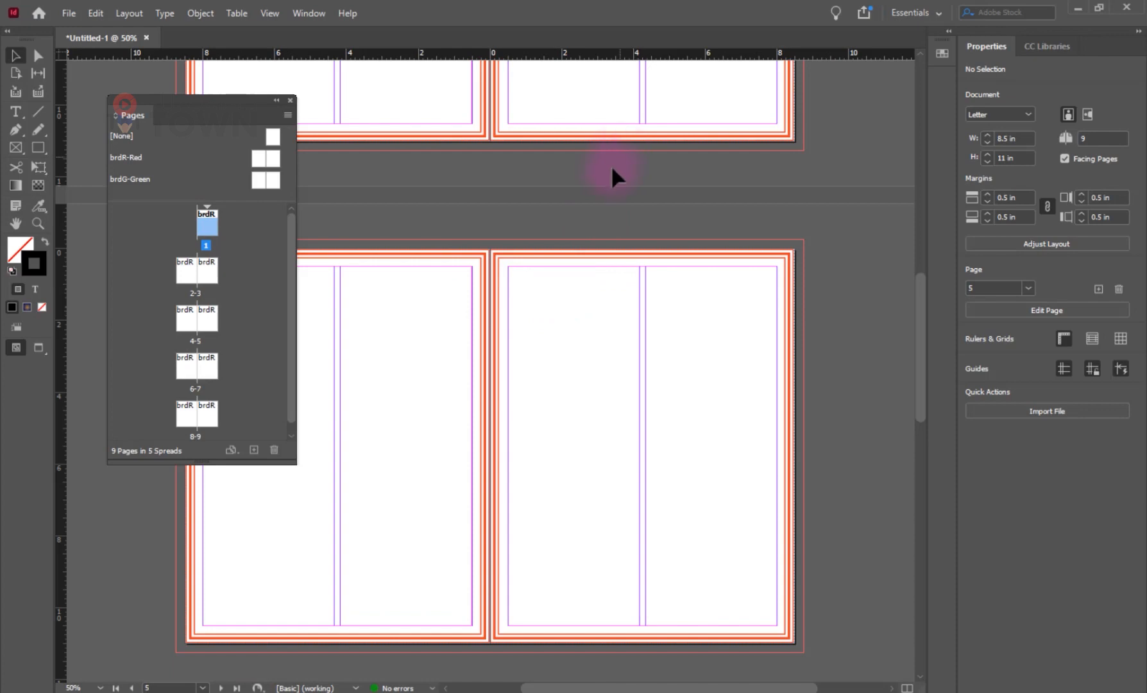
{"action": "left_click_drag", "start_coordinate": [246, 200], "coordinate": [246, 220]}
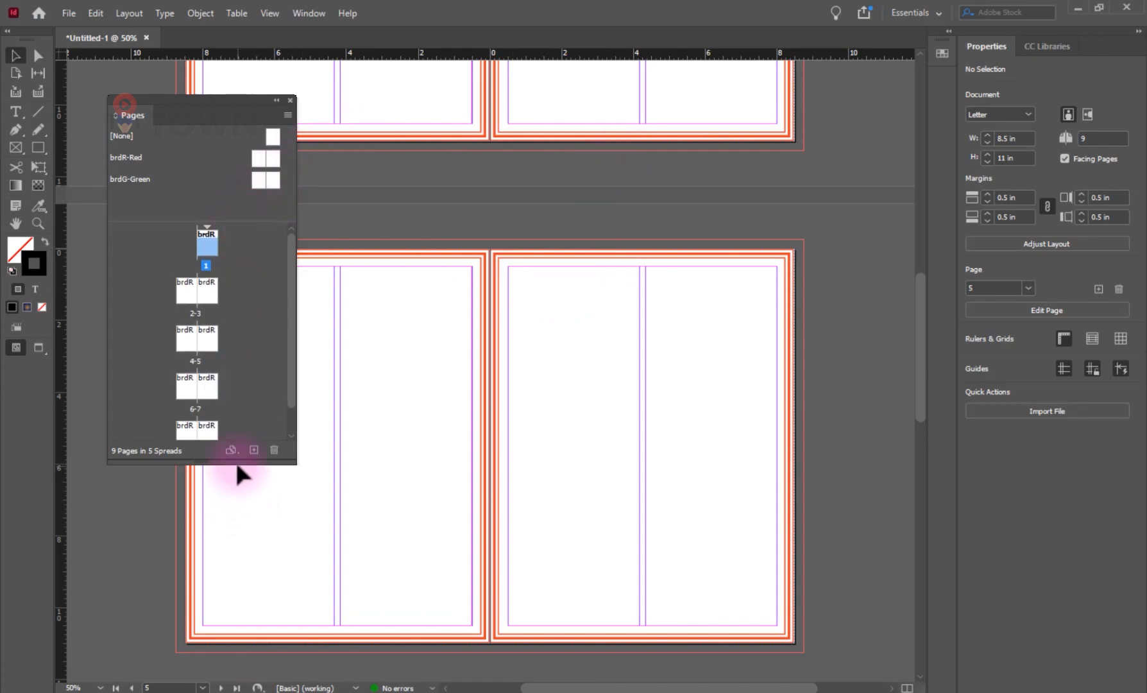
{"action": "left_click_drag", "start_coordinate": [243, 465], "coordinate": [224, 571]}
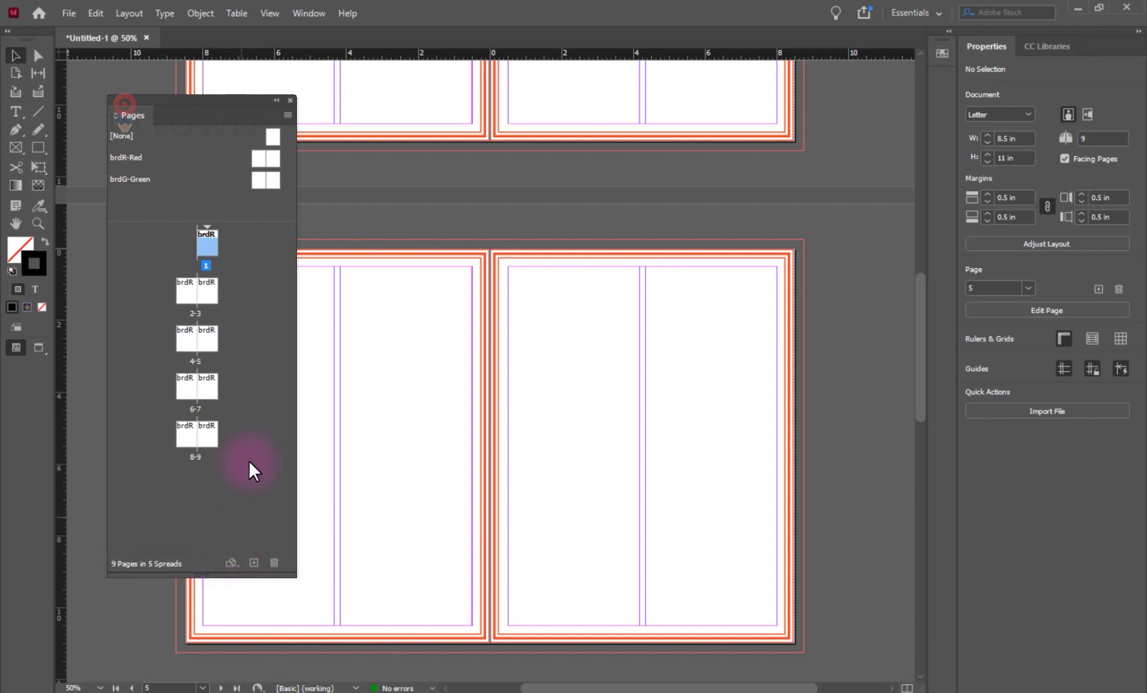
Step: Point out the brdR-Red and brdG-Green parents in turn and look back through the borders on the document spreads
{"action": "left_click", "coordinate": [130, 153]}
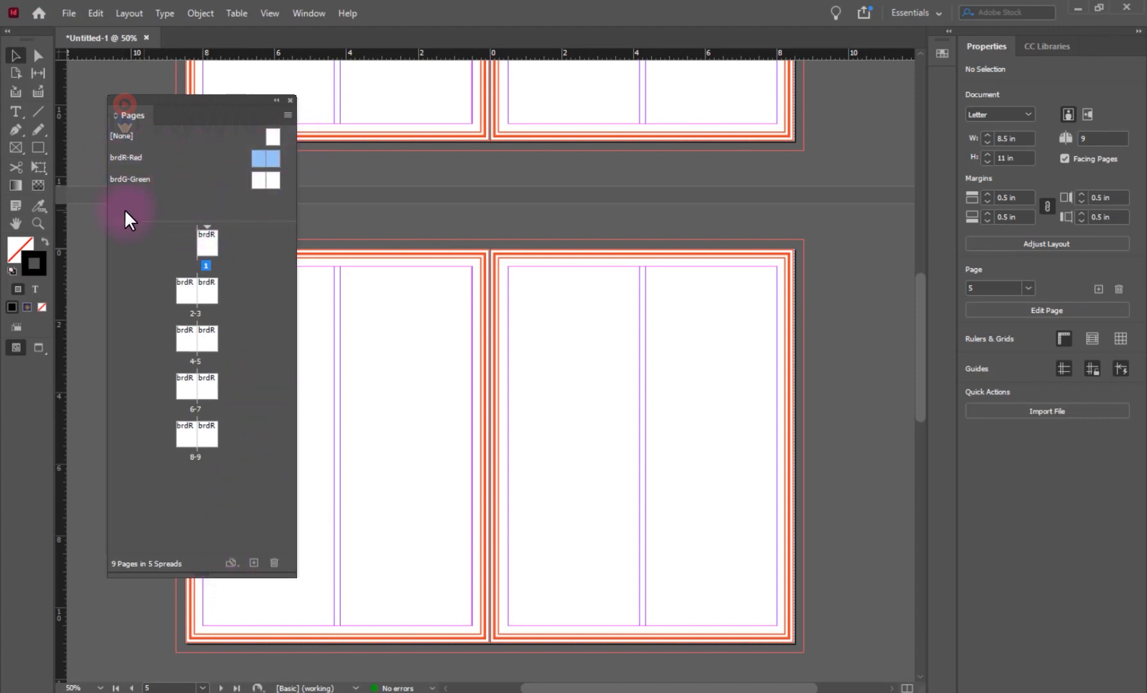
{"action": "left_click", "coordinate": [139, 179]}
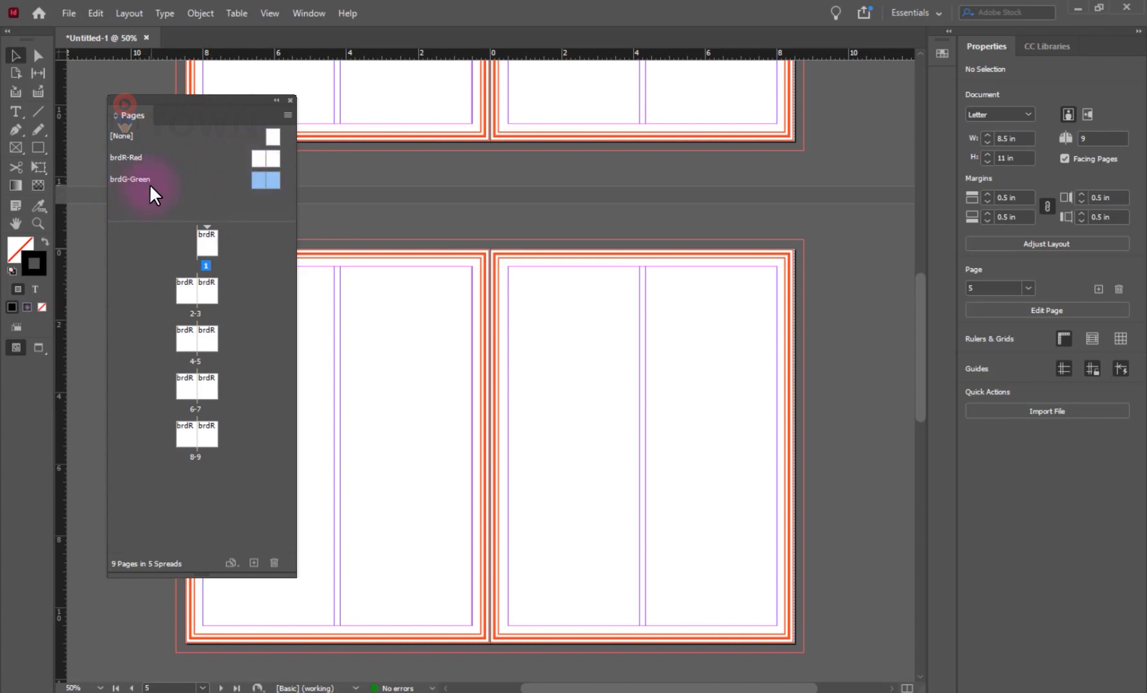
{"action": "scroll", "coordinate": [387, 265], "scroll_direction": "up", "scroll_amount": 5}
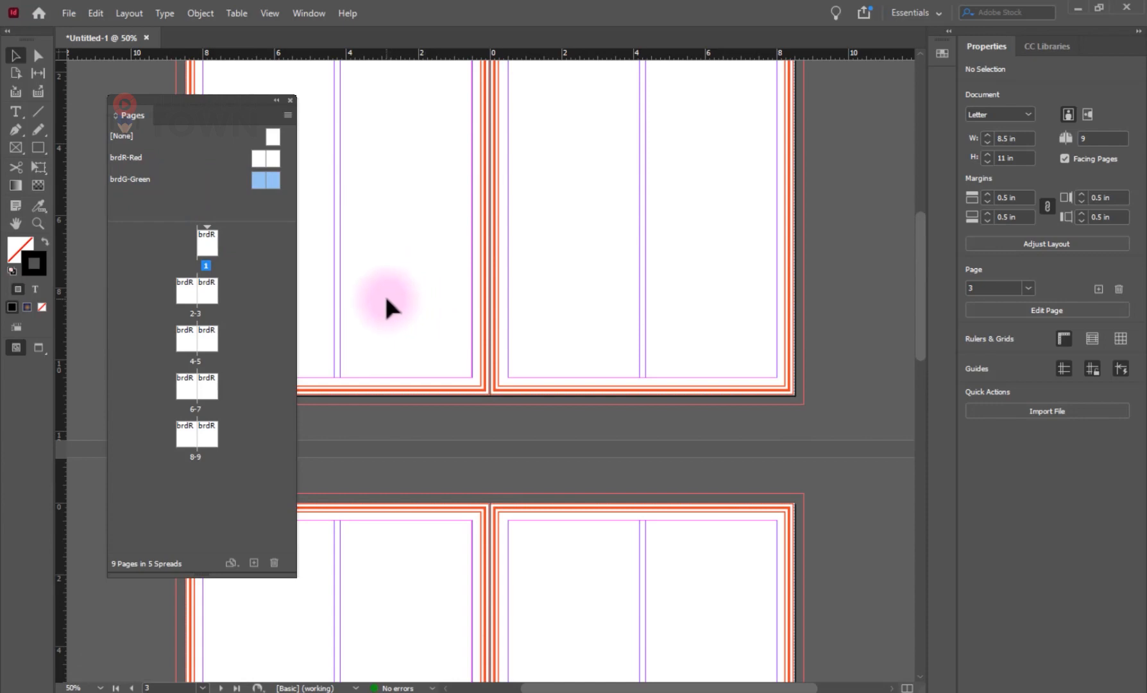
{"action": "scroll", "coordinate": [385, 291], "scroll_direction": "up", "scroll_amount": 1}
{"action": "scroll", "coordinate": [417, 270], "scroll_direction": "up", "scroll_amount": 2}
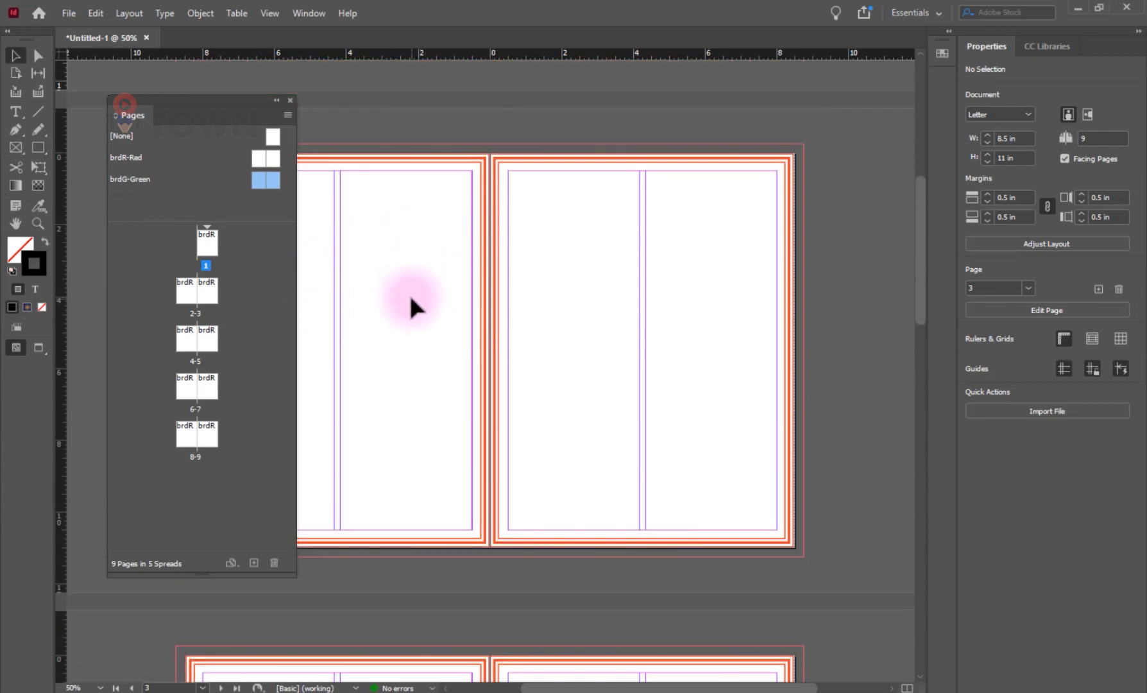
{"action": "scroll", "coordinate": [410, 298], "scroll_direction": "down", "scroll_amount": 5}
{"action": "scroll", "coordinate": [409, 302], "scroll_direction": "up", "scroll_amount": 1}
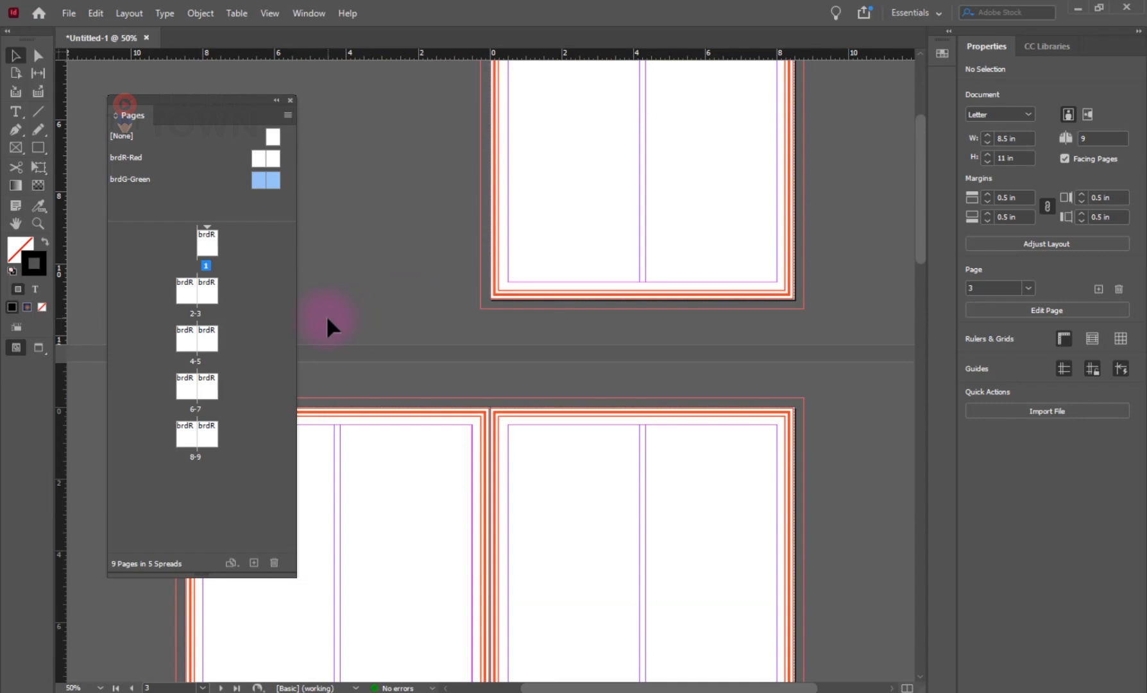
Step: Return to page 1 and apply the [None] parent to it
{"action": "left_click", "coordinate": [204, 241]}
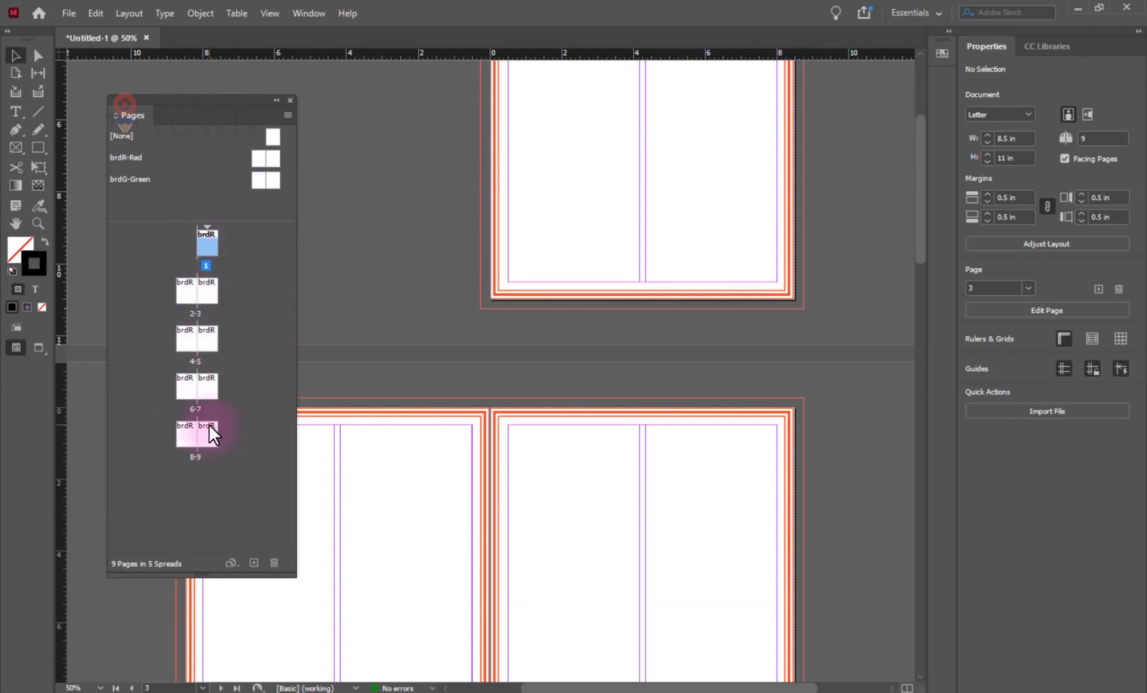
{"action": "left_click", "coordinate": [133, 156]}
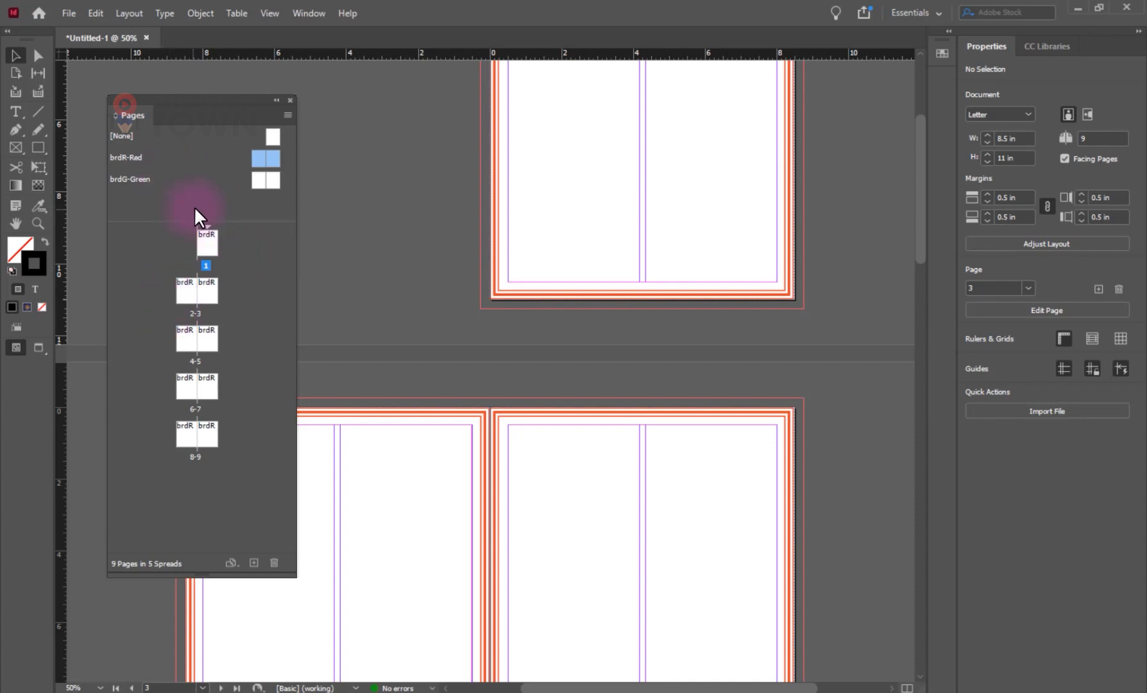
{"action": "left_click", "coordinate": [215, 206]}
{"action": "scroll", "coordinate": [477, 279], "scroll_direction": "up", "scroll_amount": 3}
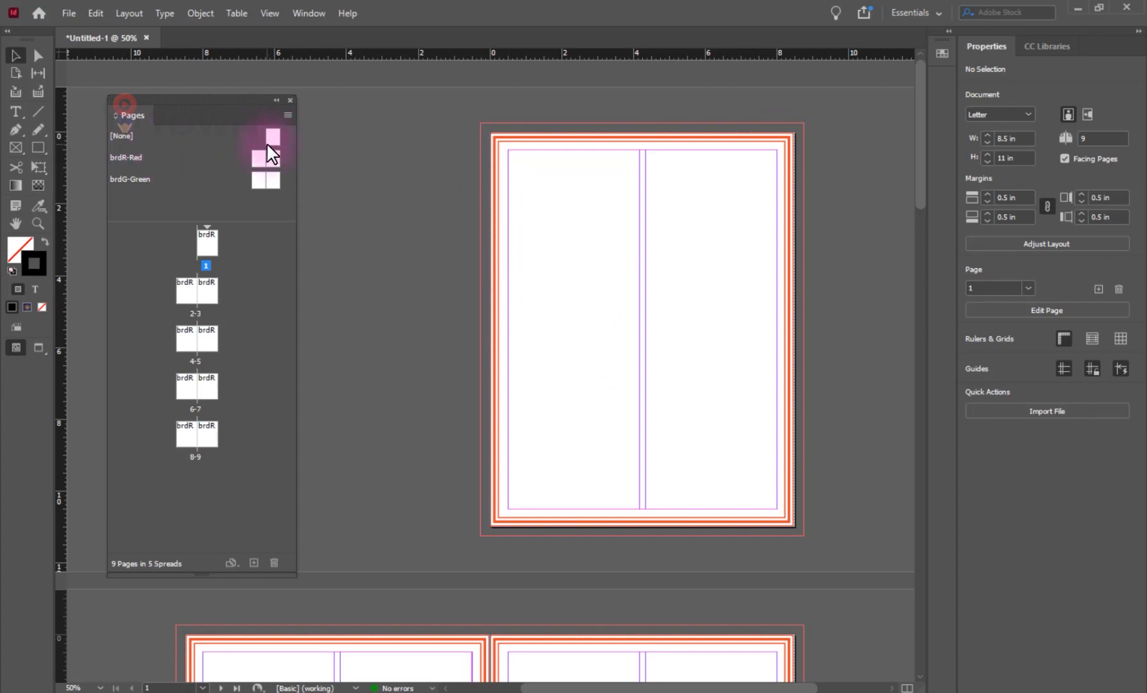
{"action": "left_click_drag", "start_coordinate": [263, 142], "coordinate": [208, 243]}
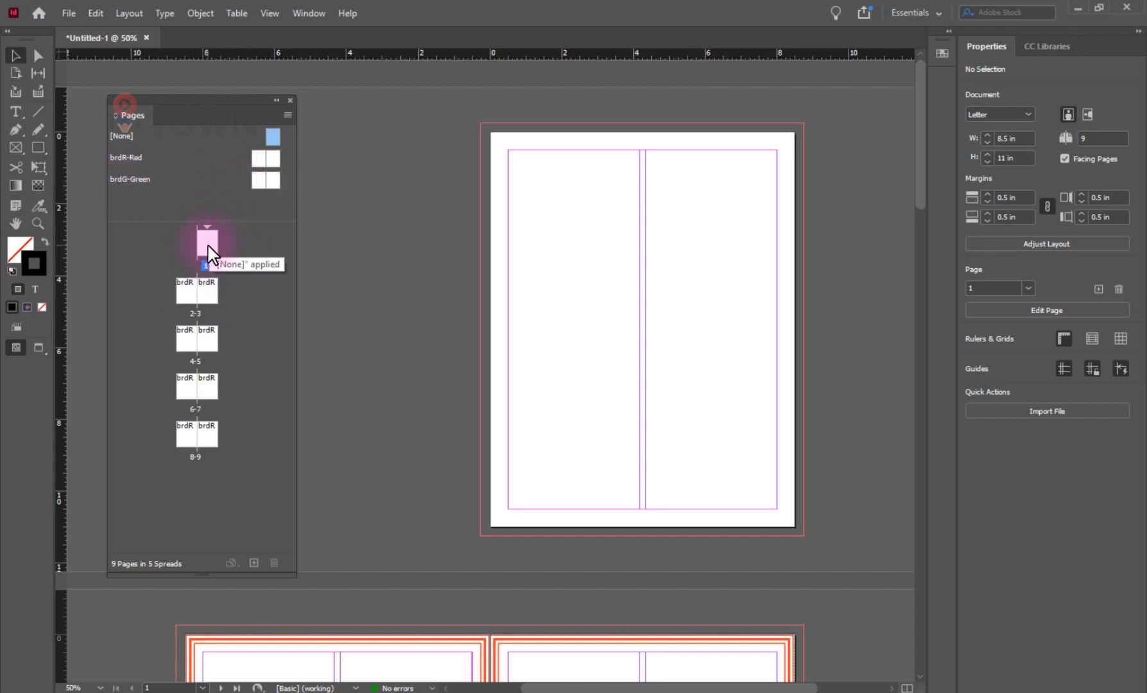
Step: Apply the right-hand page of the brdG-Green parent to page 1
{"action": "left_click_drag", "start_coordinate": [273, 180], "coordinate": [207, 239]}
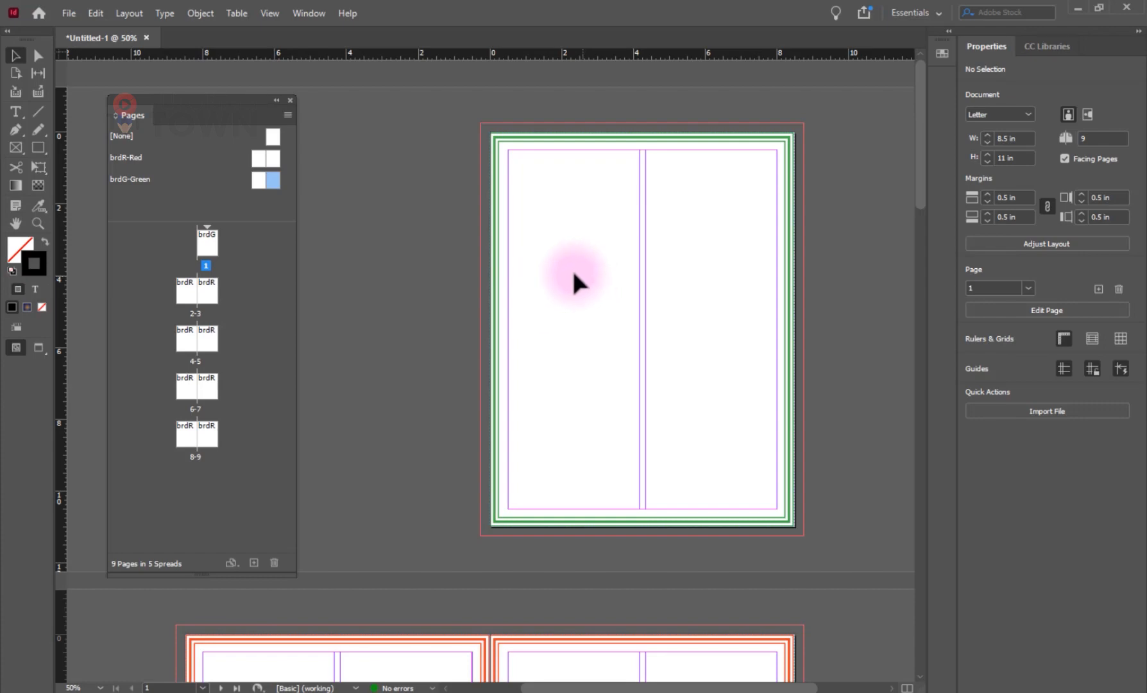
{"action": "scroll", "coordinate": [607, 332], "scroll_direction": "down", "scroll_amount": 5}
{"action": "scroll", "coordinate": [603, 332], "scroll_direction": "down", "scroll_amount": 6}
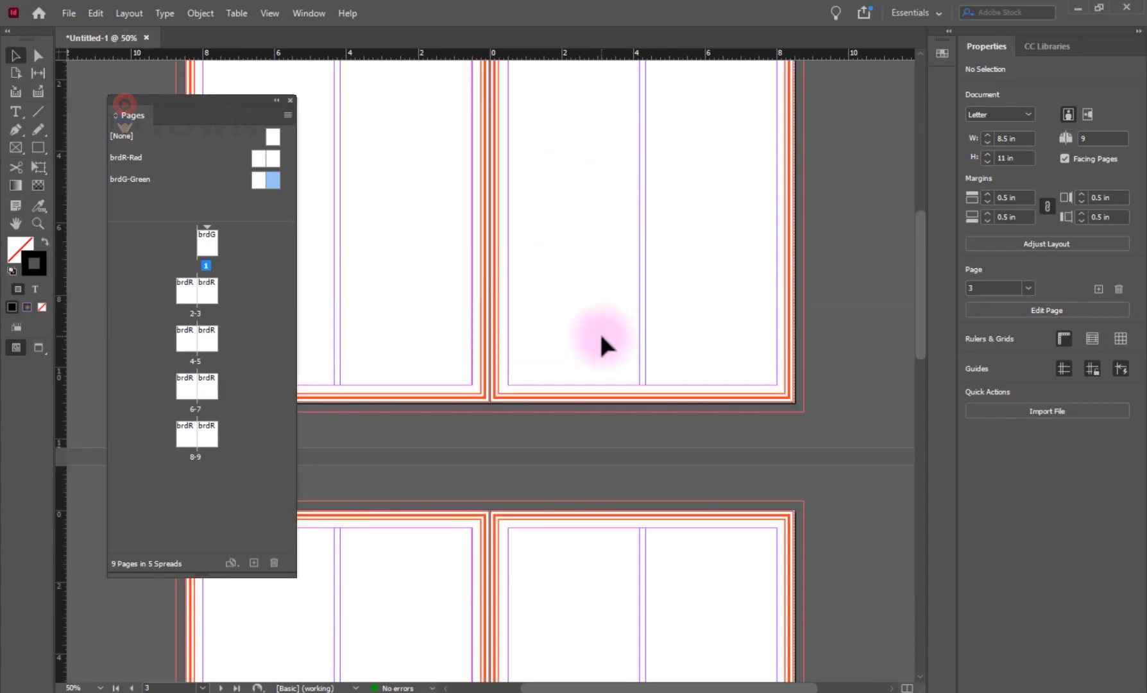
Step: Select document pages 5 through 9 and apply the brdG-Green parent to all of them together
{"action": "left_click", "coordinate": [207, 343]}
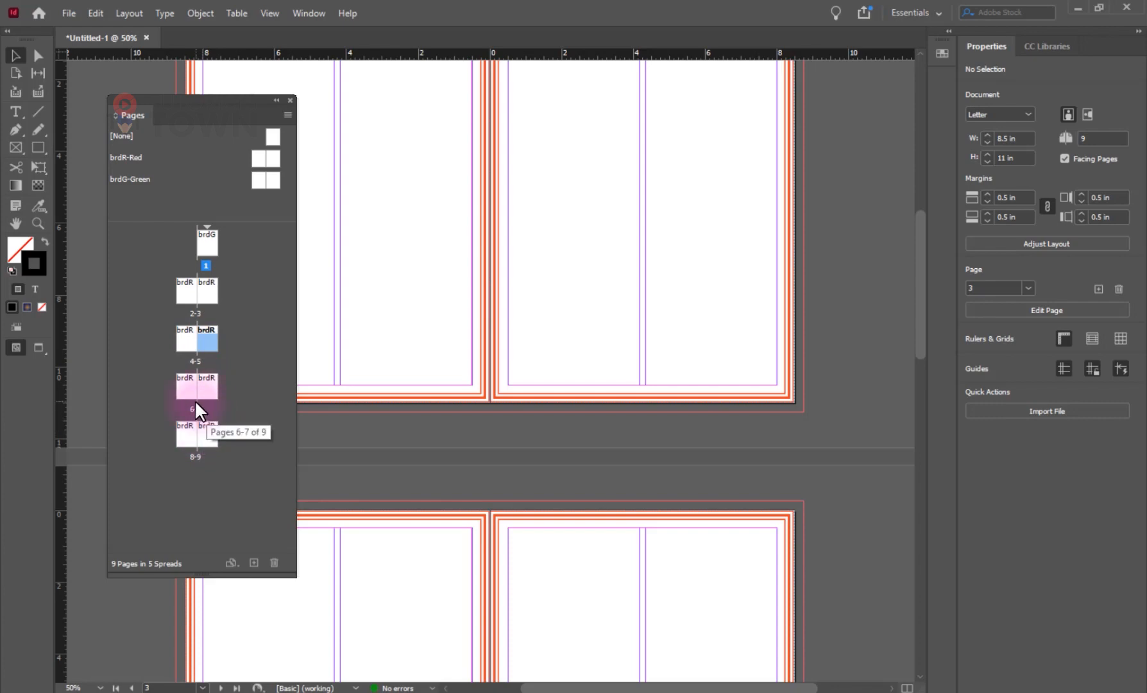
{"action": "left_click", "coordinate": [207, 341]}
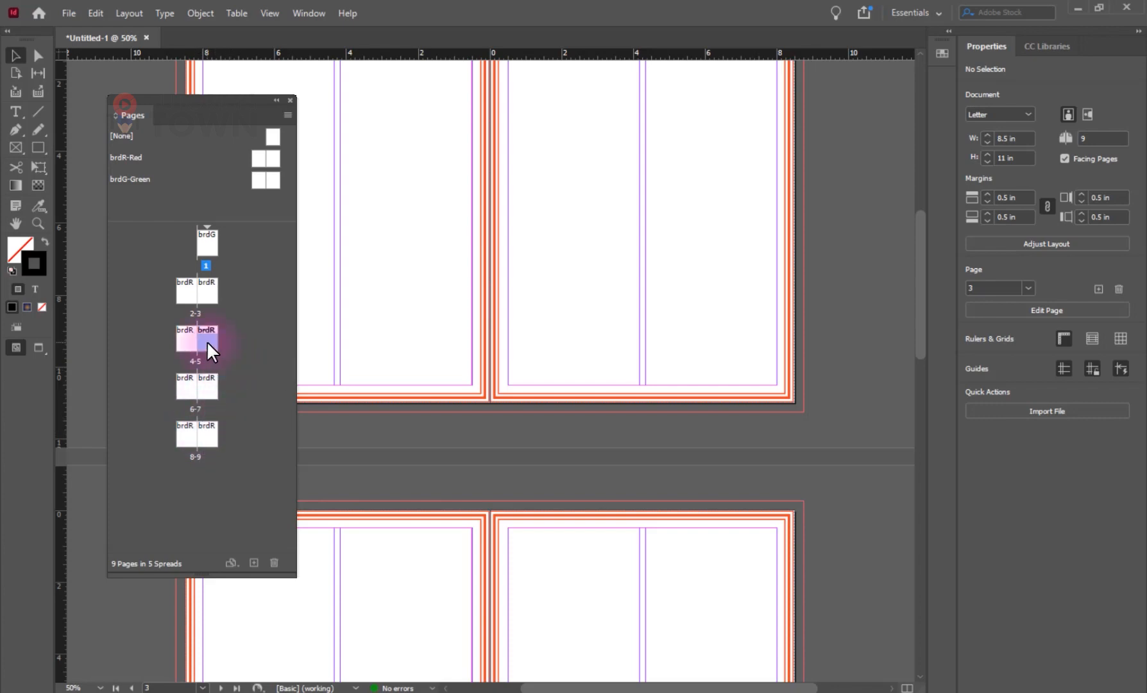
{"action": "left_click", "coordinate": [208, 436], "text": "shift"}
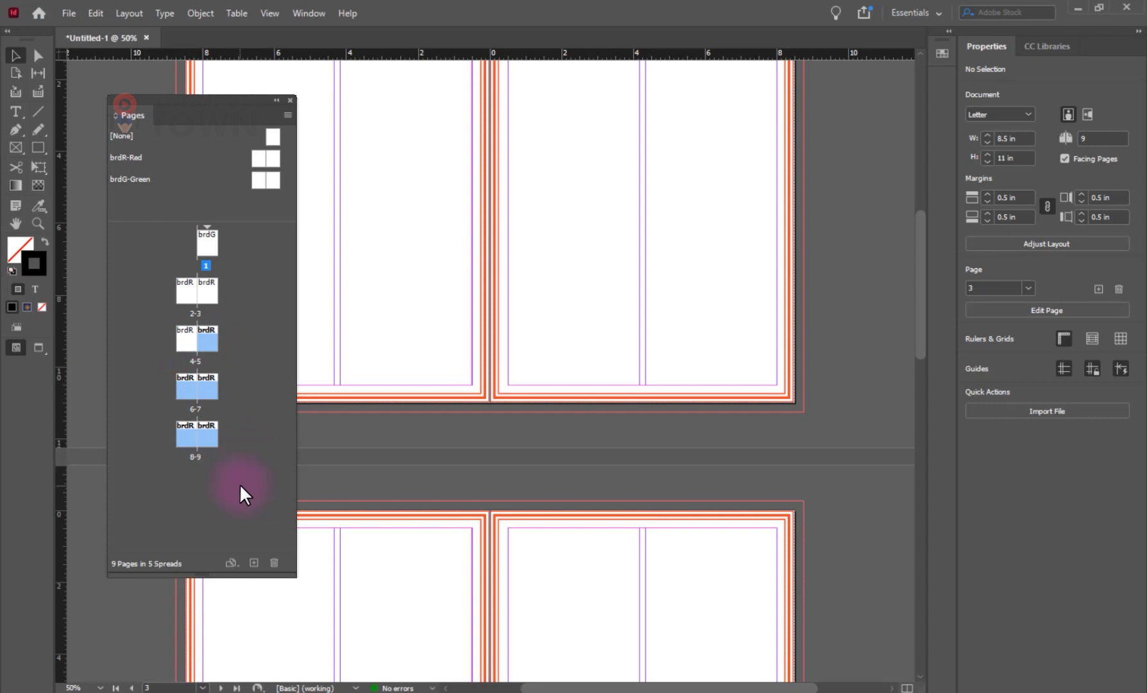
{"action": "right_click", "coordinate": [206, 438]}
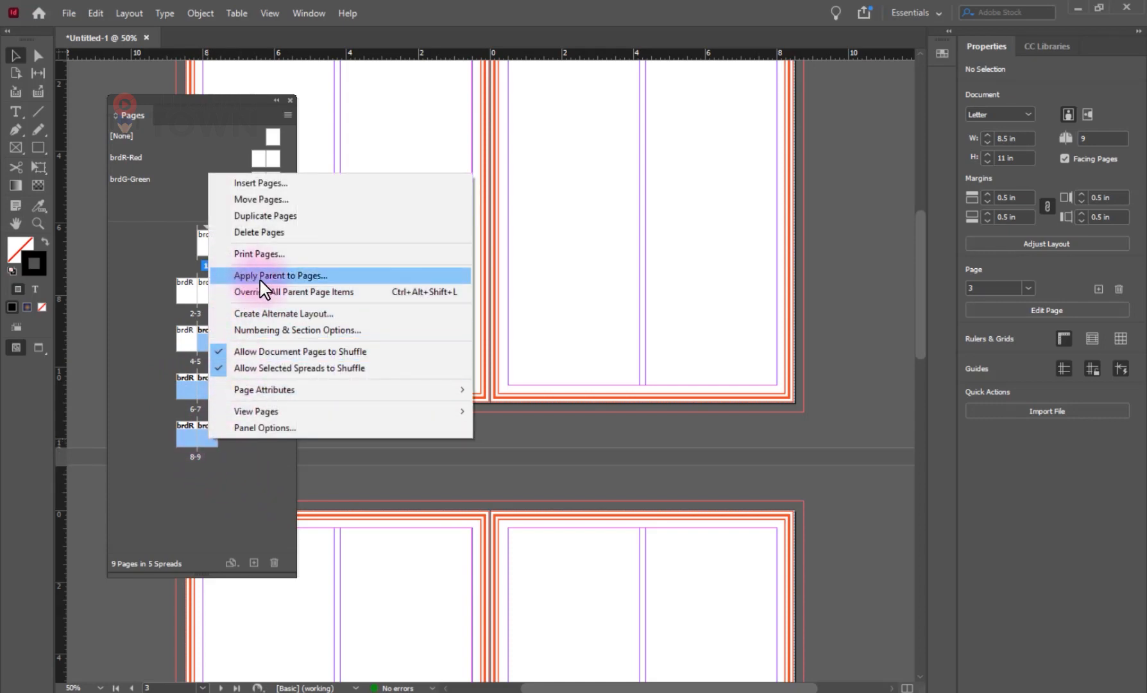
{"action": "left_click", "coordinate": [300, 274]}
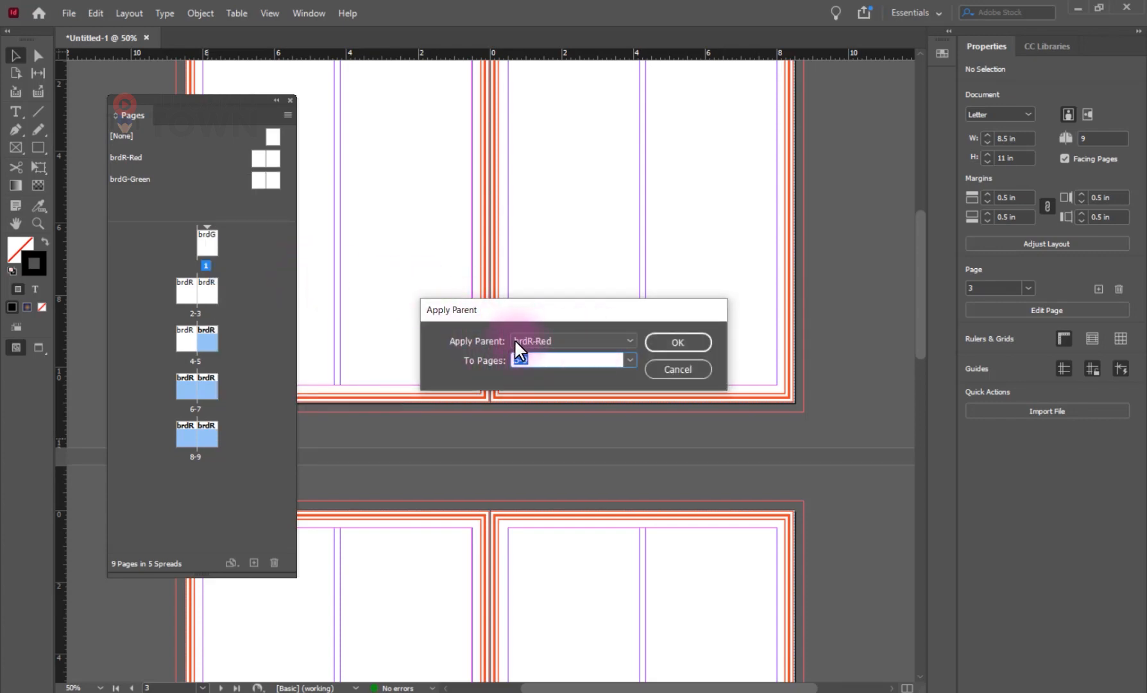
{"action": "left_click", "coordinate": [544, 340]}
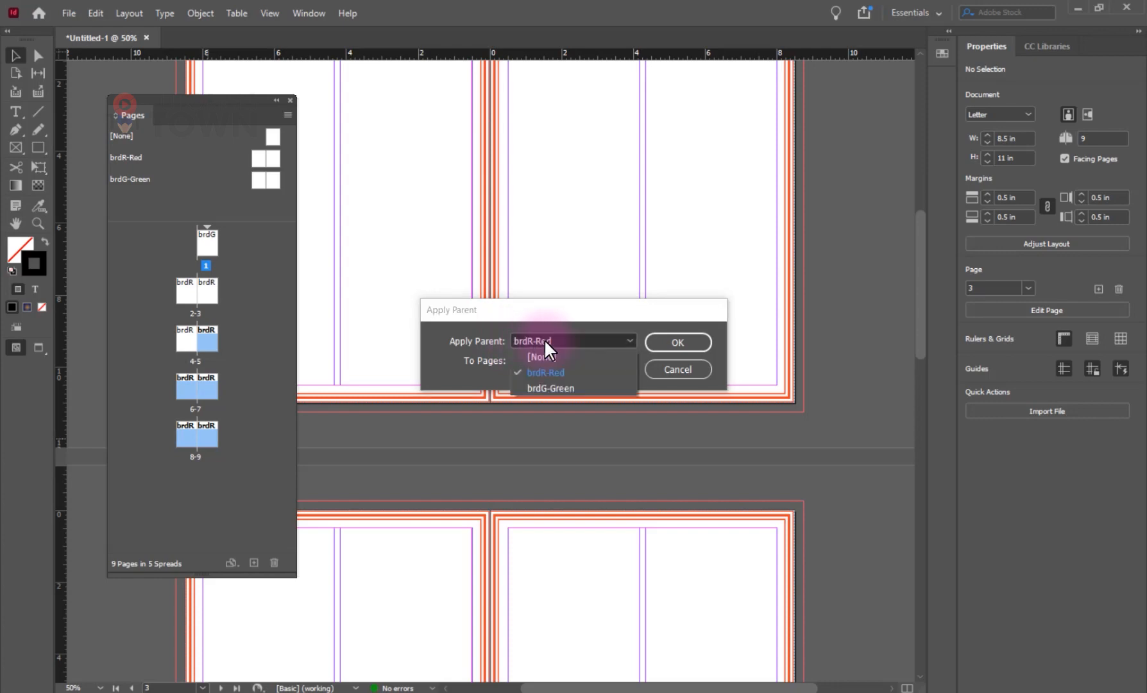
{"action": "left_click", "coordinate": [533, 387]}
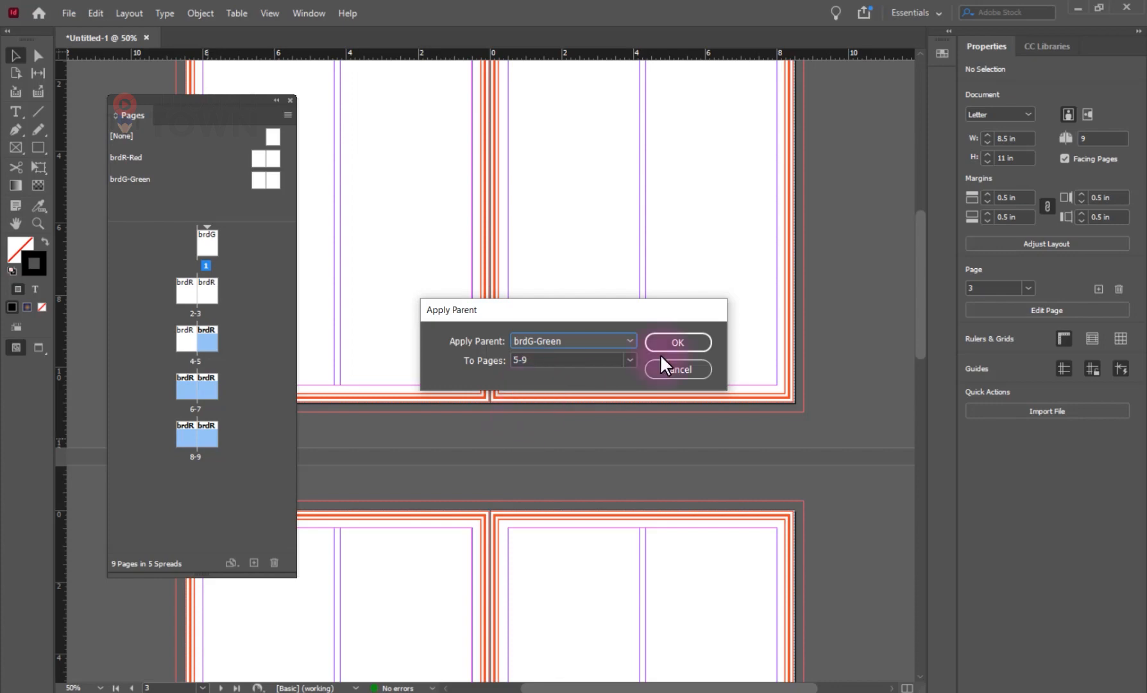
{"action": "left_click", "coordinate": [692, 344]}
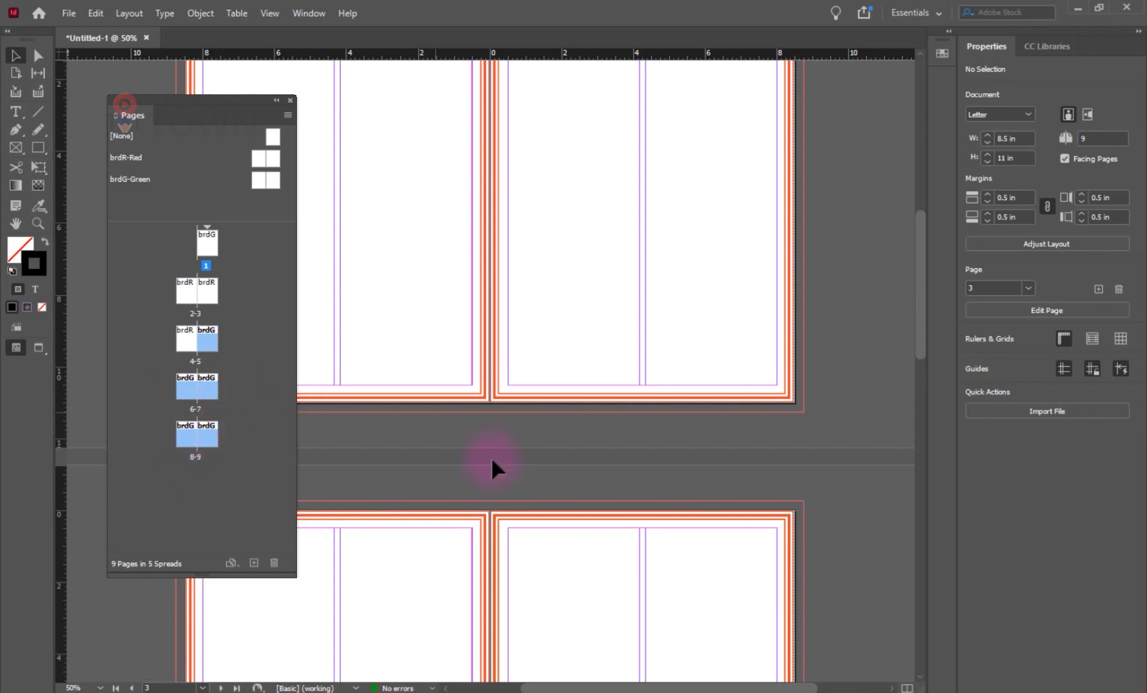
Step: Look through the green-bordered spreads, open page 5, reapply the brdG-Green parent to it and preview the spread
{"action": "scroll", "coordinate": [499, 470], "scroll_direction": "down", "scroll_amount": 10}
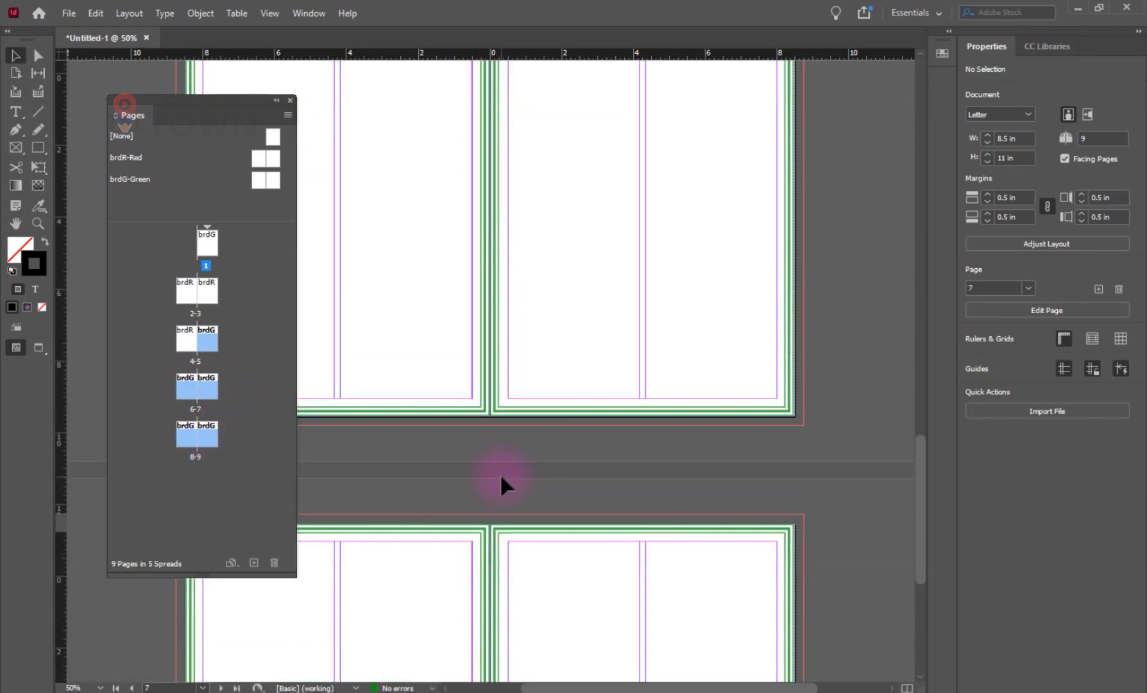
{"action": "scroll", "coordinate": [500, 470], "scroll_direction": "down", "scroll_amount": 5}
{"action": "double_click", "coordinate": [207, 340]}
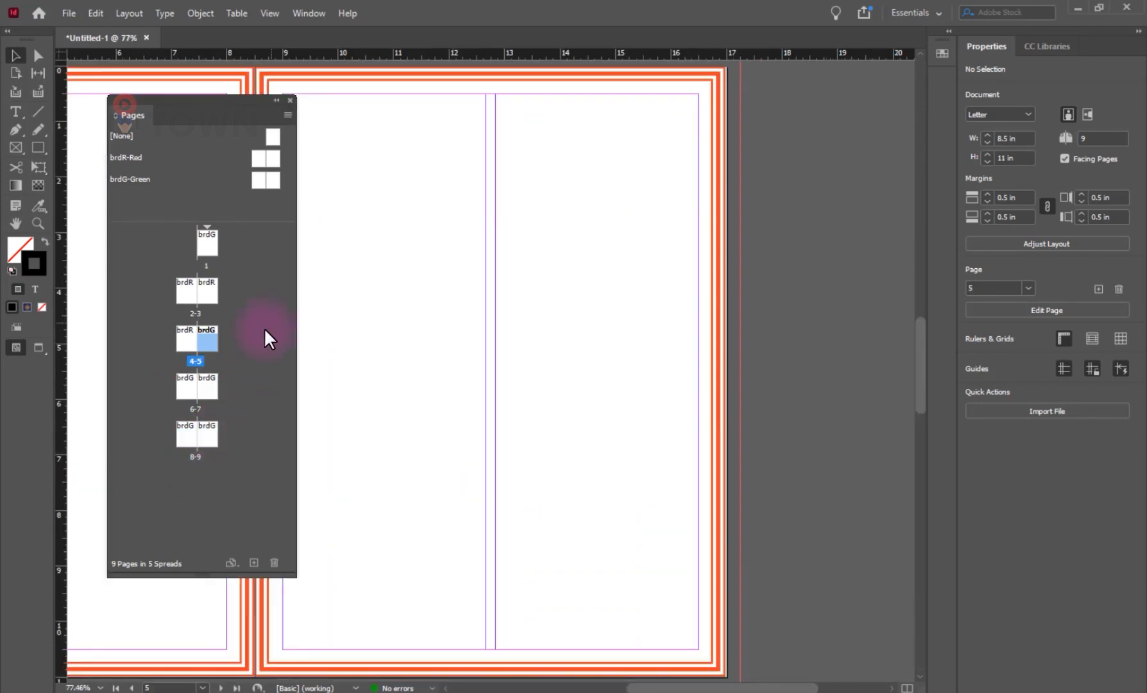
{"action": "left_click_drag", "start_coordinate": [273, 180], "coordinate": [209, 339]}
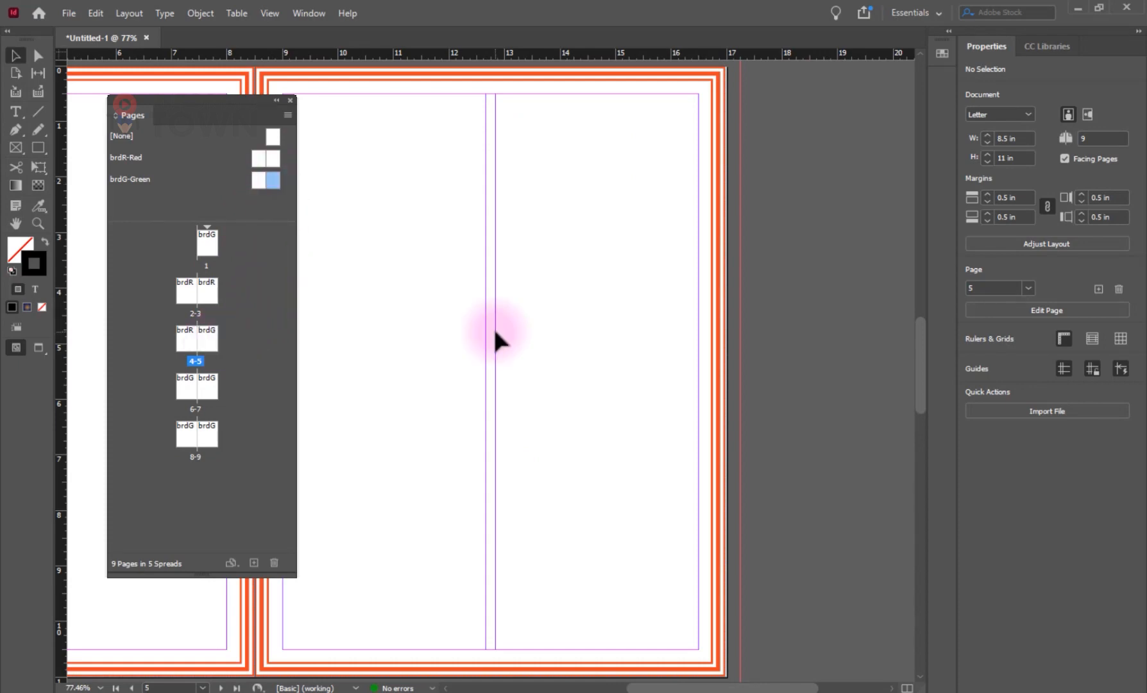
{"action": "key", "text": "shift+w"}
{"action": "key", "text": "Escape"}
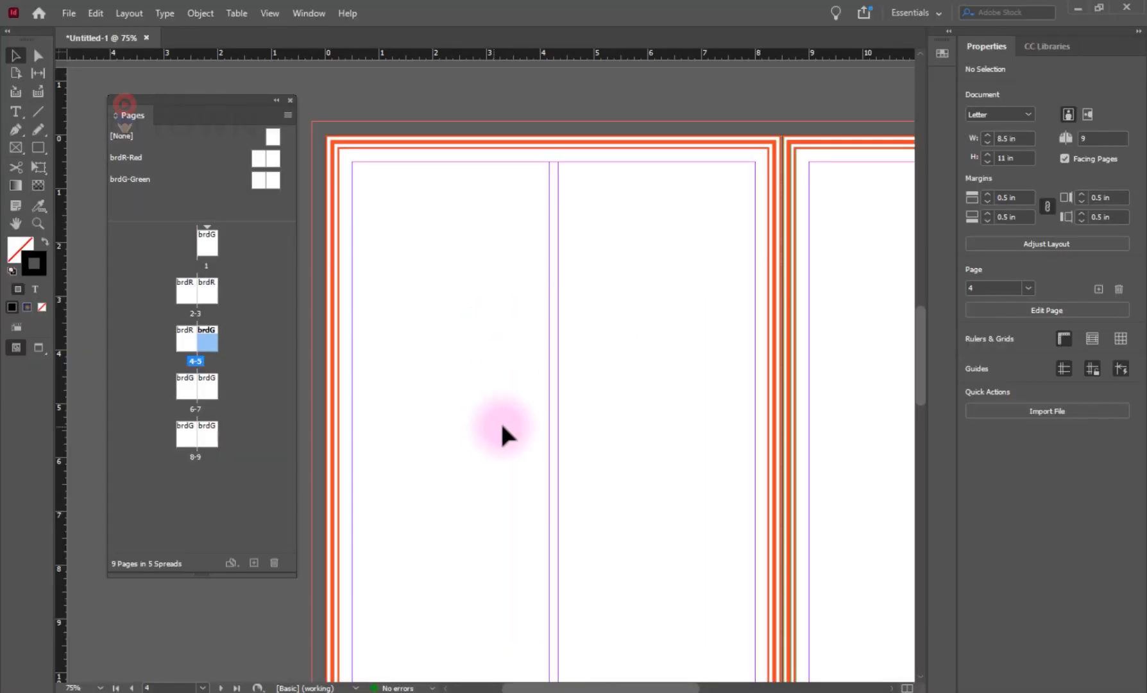
Step: Inspect the gutter between pages 4 and 5, and on the brdR-Red spread shift the right border to X 8.504 in and the left to 0.01 in
{"action": "left_click_drag", "start_coordinate": [776, 395], "coordinate": [481, 382]}
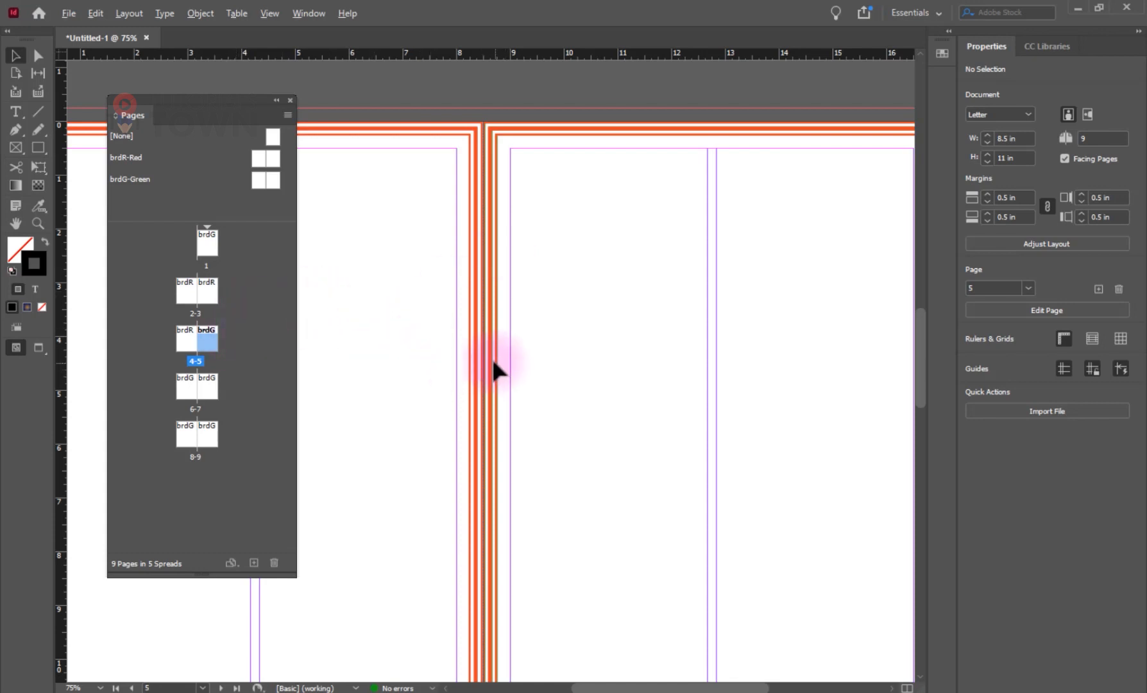
{"action": "key", "text": "alt"}
{"action": "scroll", "coordinate": [491, 360], "scroll_direction": "up", "scroll_amount": 5}
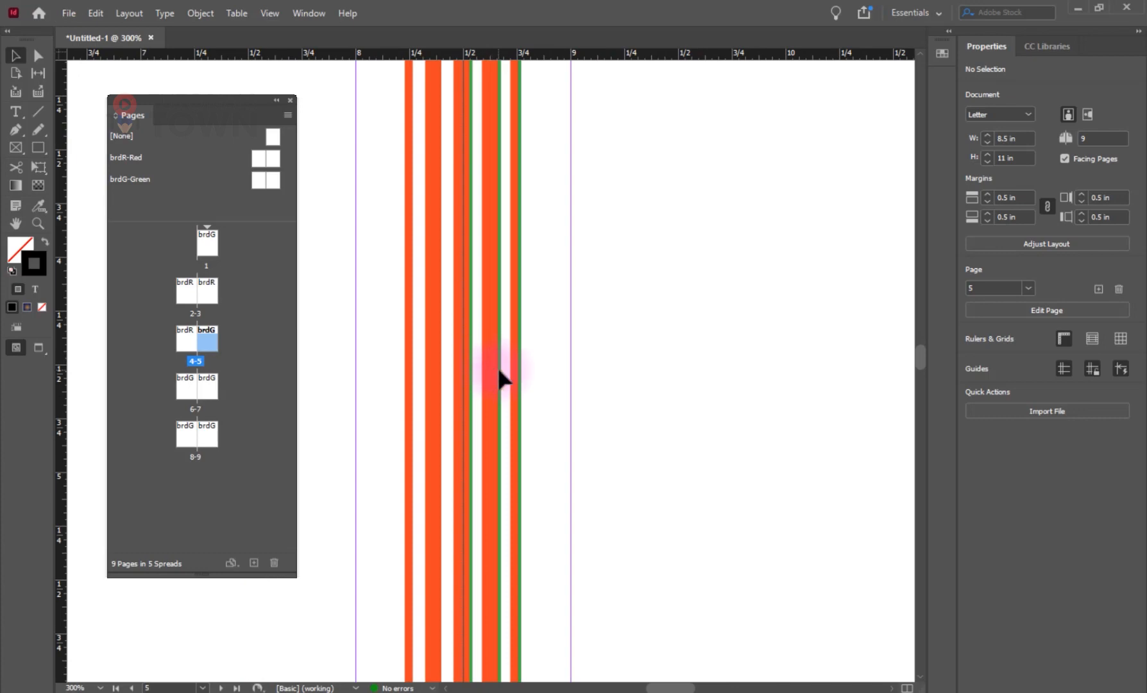
{"action": "scroll", "coordinate": [487, 372], "scroll_direction": "down", "scroll_amount": 5}
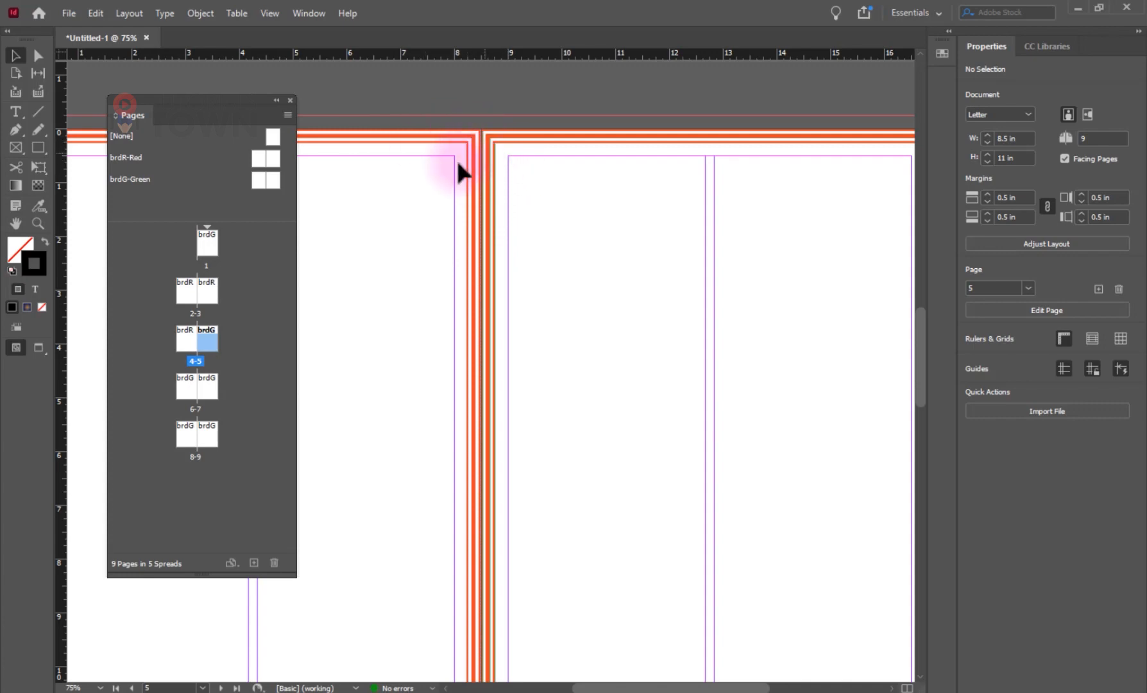
{"action": "double_click", "coordinate": [276, 156]}
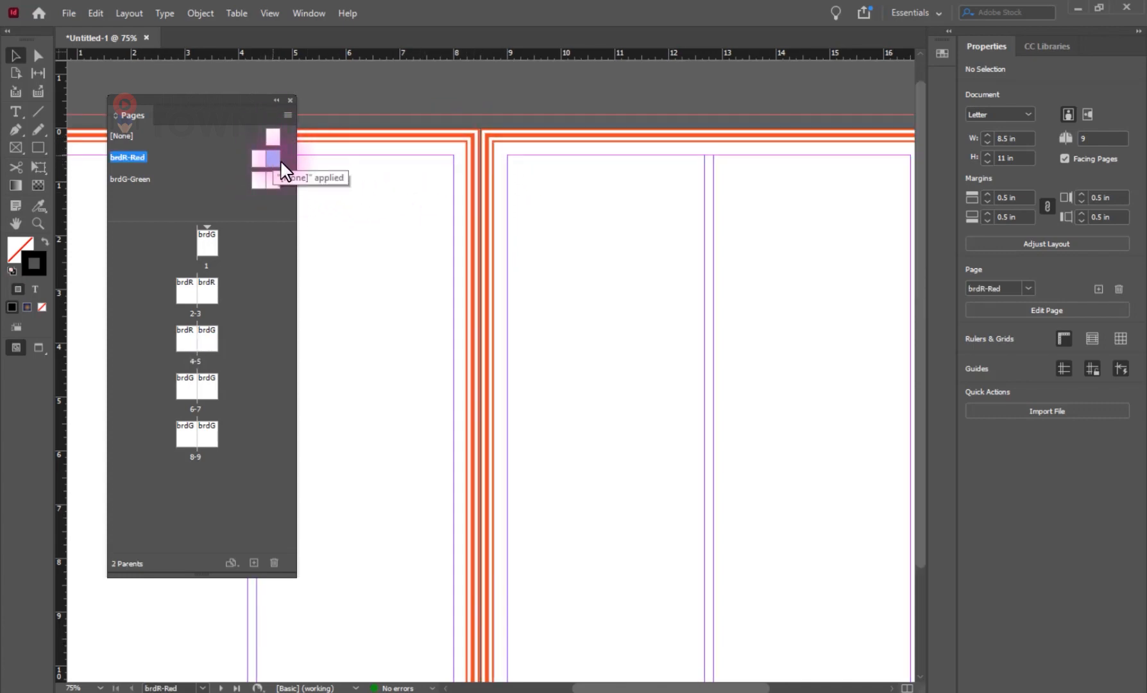
{"action": "scroll", "coordinate": [468, 253], "scroll_direction": "up", "scroll_amount": 5, "text": "alt"}
{"action": "scroll", "coordinate": [499, 258], "scroll_direction": "up", "scroll_amount": 3}
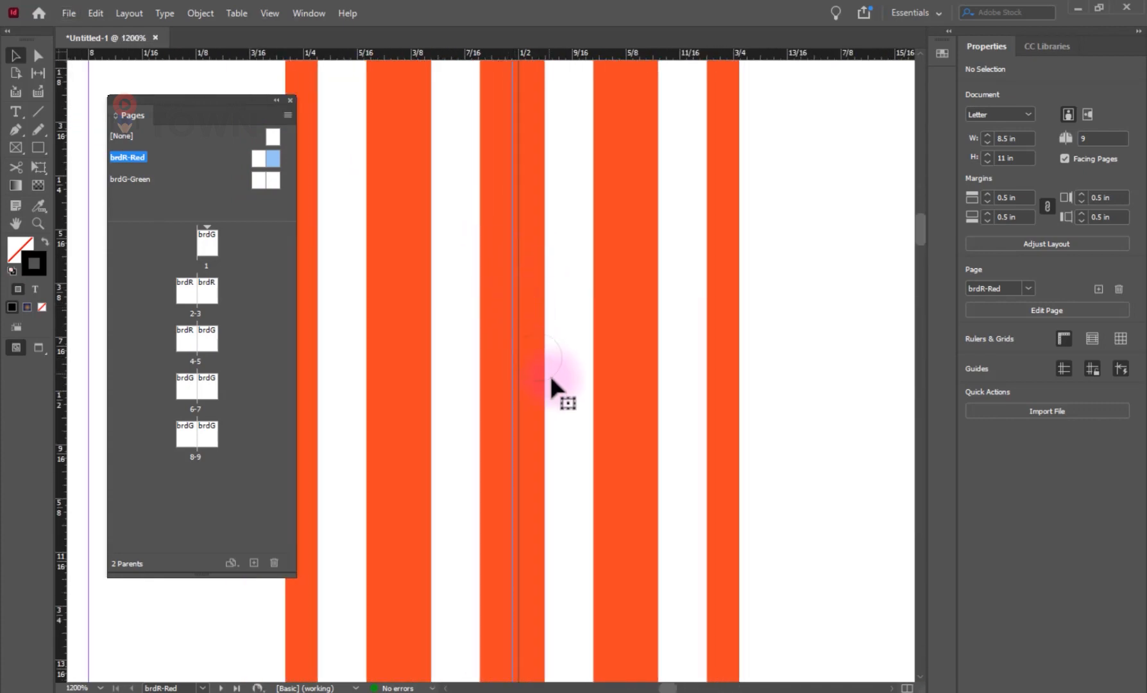
{"action": "left_click", "coordinate": [539, 398]}
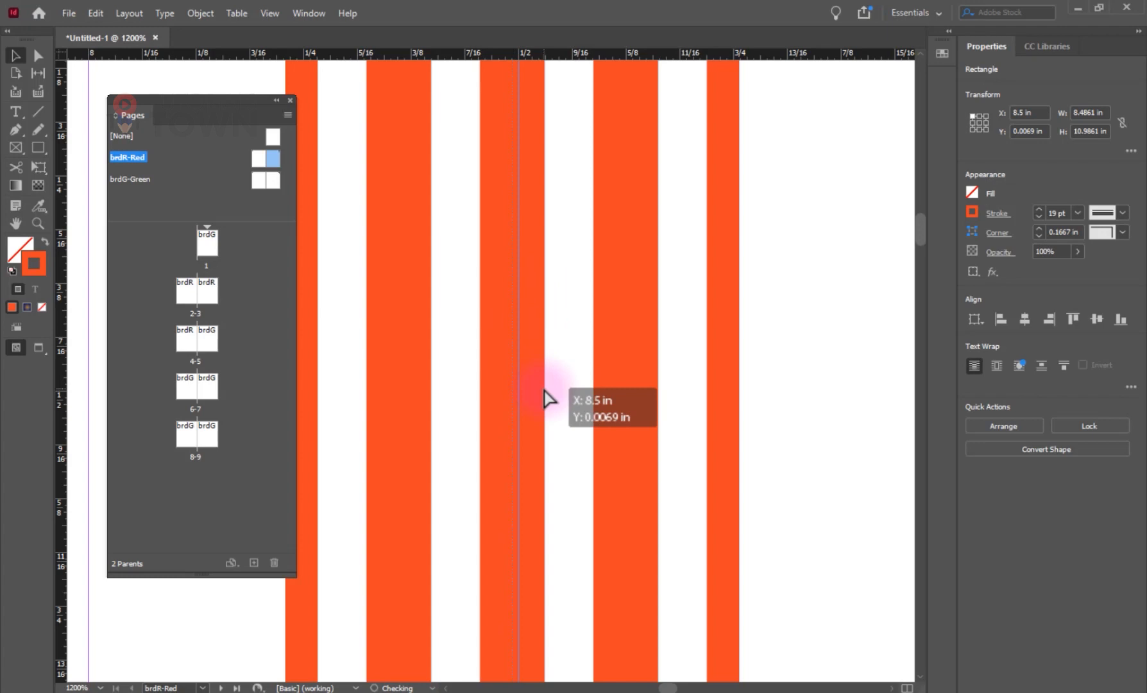
{"action": "left_click_drag", "start_coordinate": [544, 393], "coordinate": [534, 415]}
{"action": "left_click", "coordinate": [532, 414]}
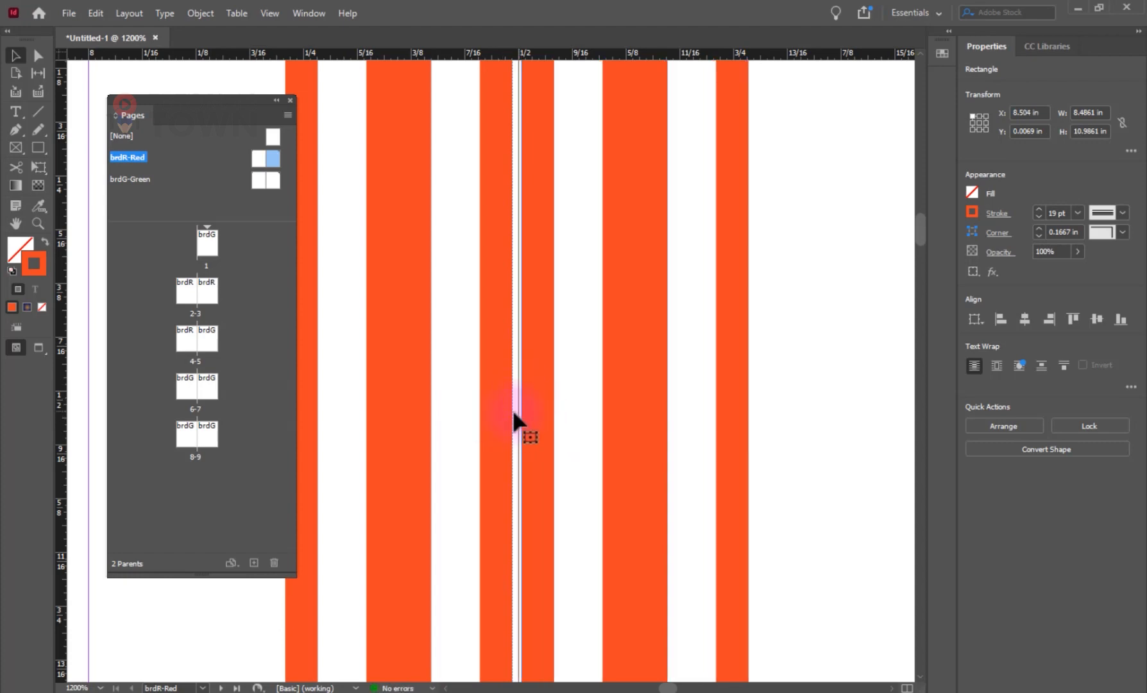
{"action": "left_click_drag", "start_coordinate": [508, 415], "coordinate": [513, 424]}
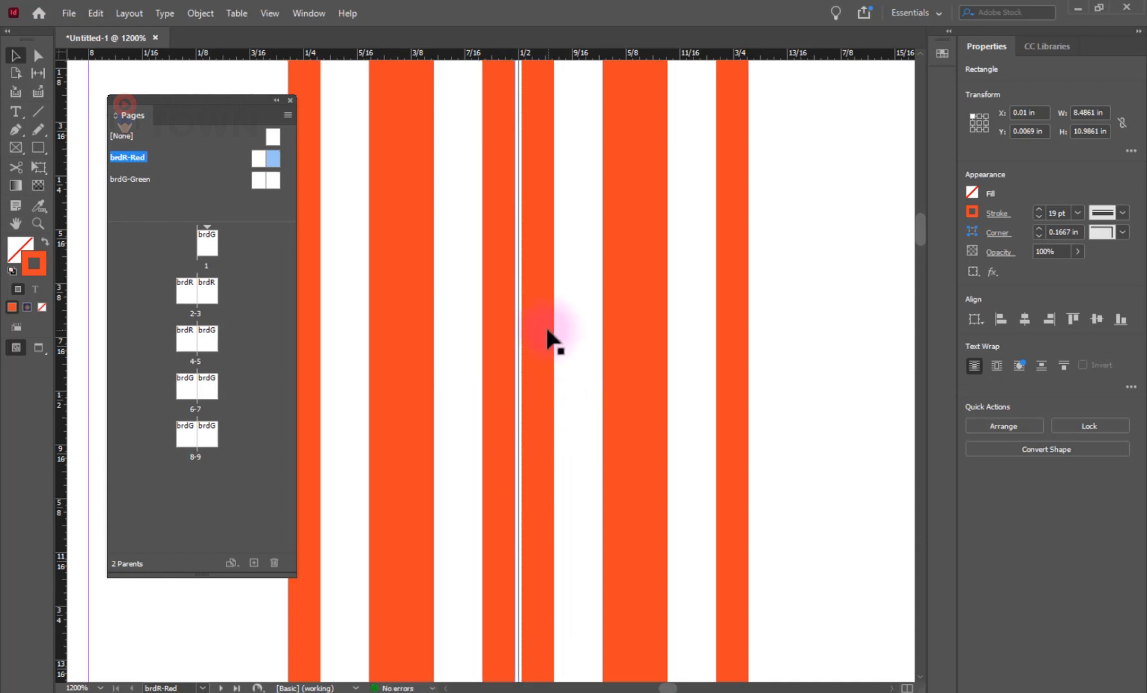
Step: Return to page 5 and look over the borders from spread 4-5 back to spread 2-3 and page 1
{"action": "scroll", "coordinate": [481, 333], "scroll_direction": "down", "scroll_amount": 6}
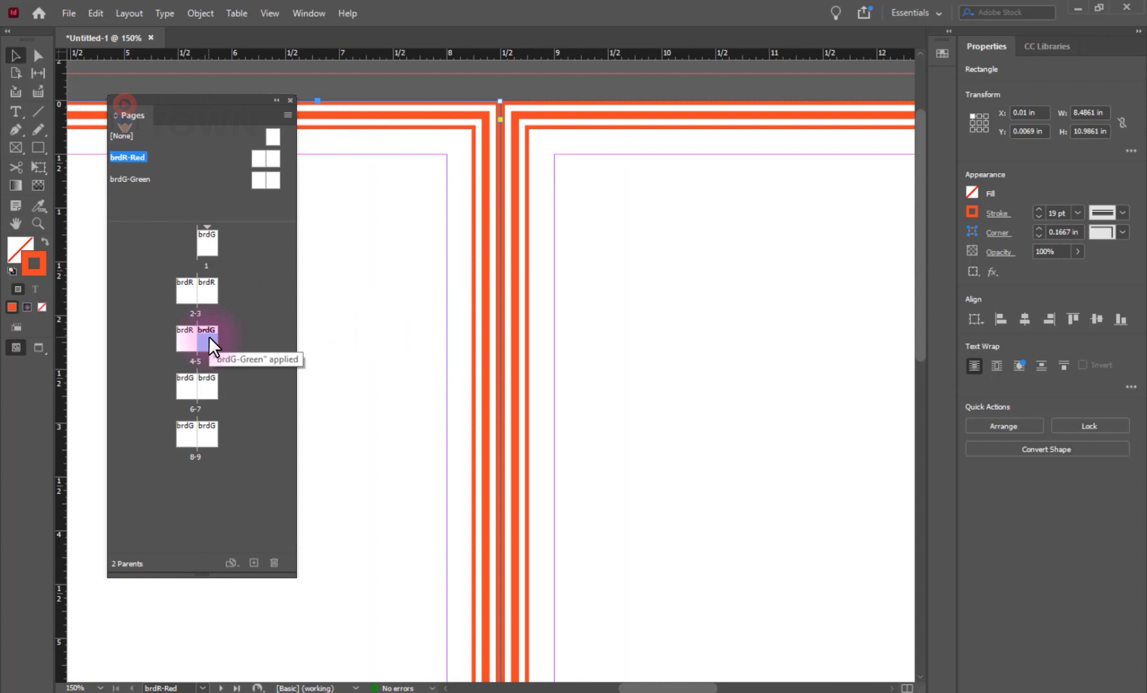
{"action": "double_click", "coordinate": [209, 335]}
{"action": "scroll", "coordinate": [475, 414], "scroll_direction": "down", "scroll_amount": 7}
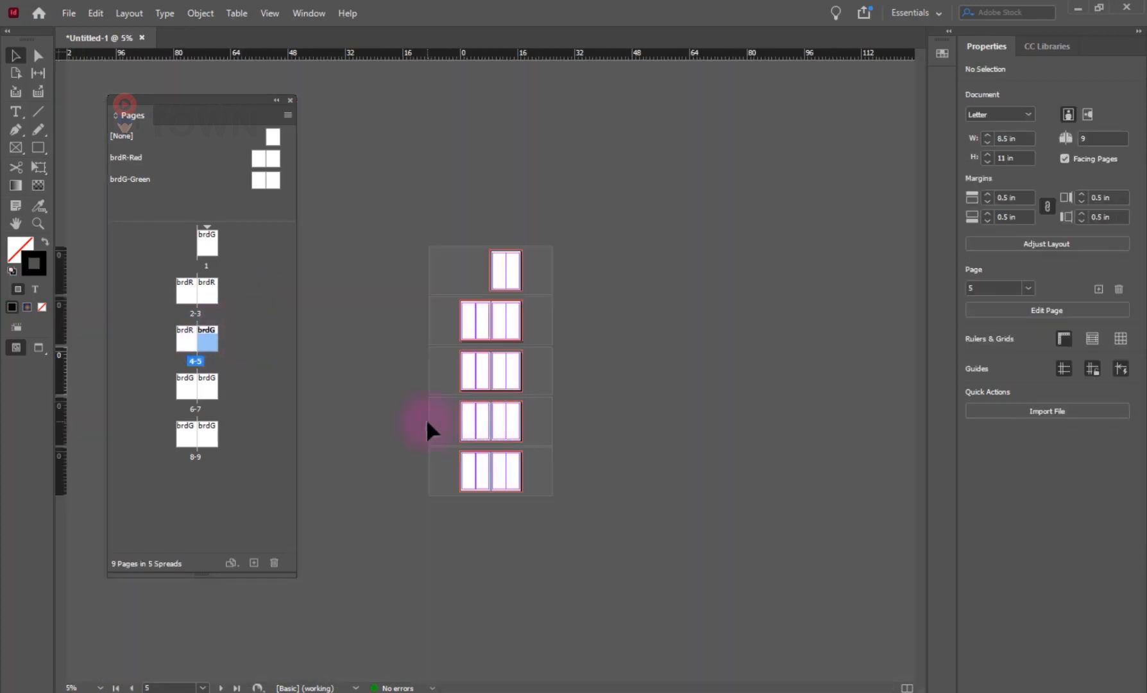
{"action": "scroll", "coordinate": [501, 334], "scroll_direction": "up", "scroll_amount": 5}
{"action": "scroll", "coordinate": [505, 373], "scroll_direction": "down", "scroll_amount": 2}
{"action": "left_click_drag", "start_coordinate": [686, 442], "coordinate": [514, 328]}
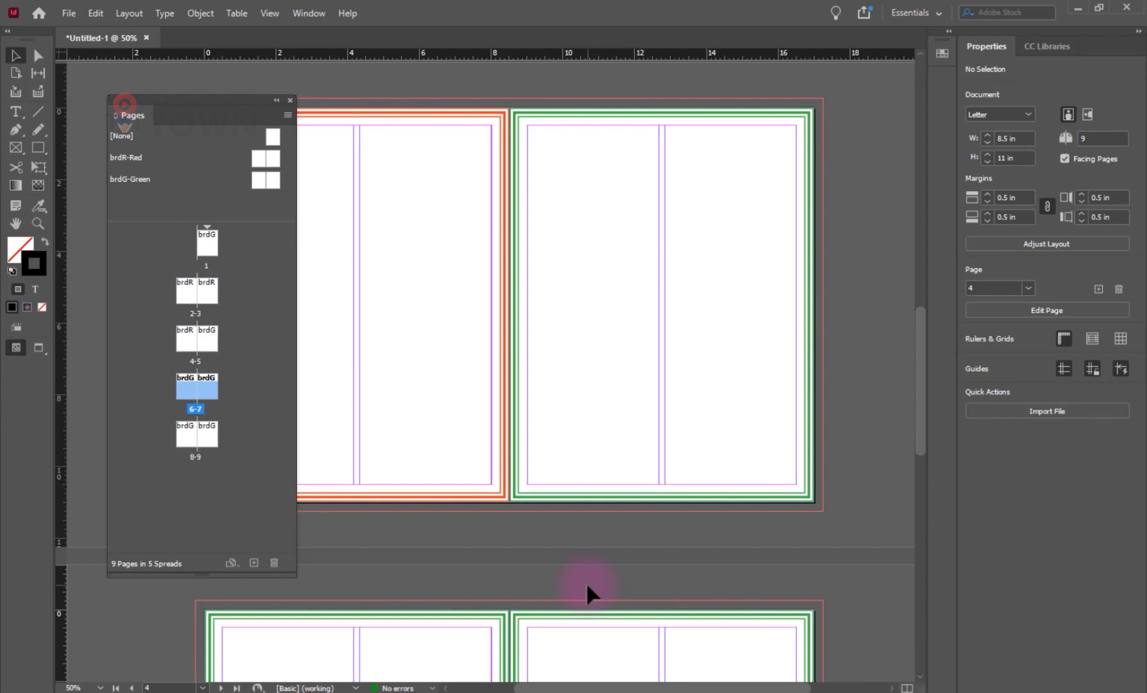
{"action": "left_click_drag", "start_coordinate": [557, 109], "coordinate": [567, 532]}
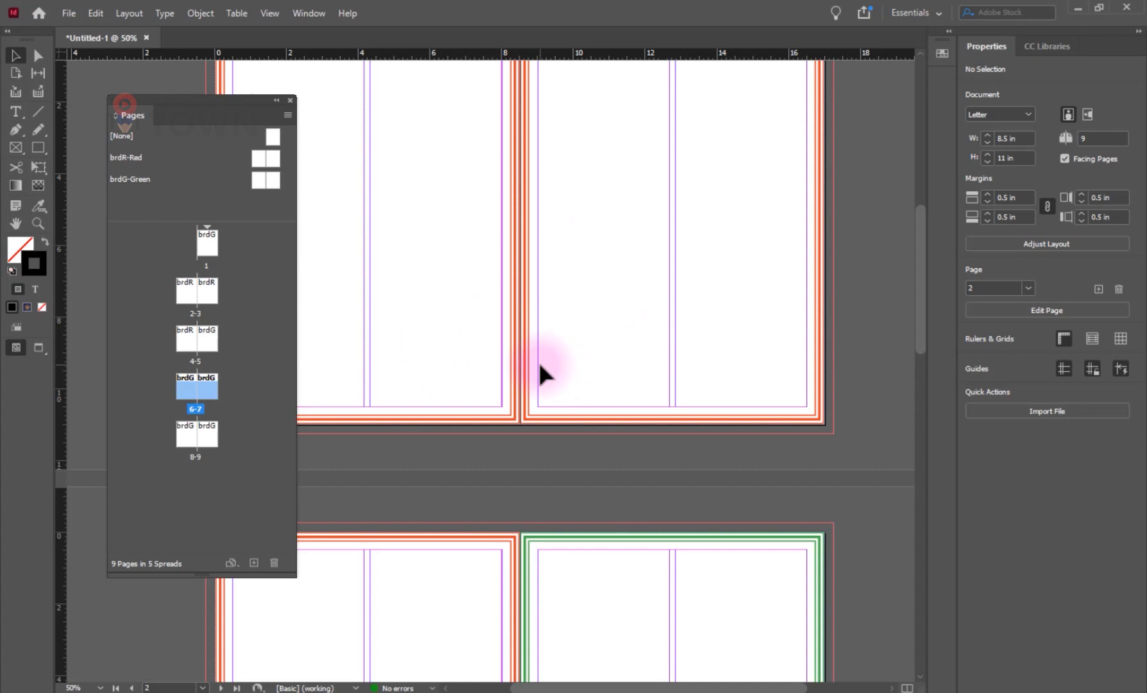
{"action": "left_click_drag", "start_coordinate": [482, 202], "coordinate": [555, 512]}
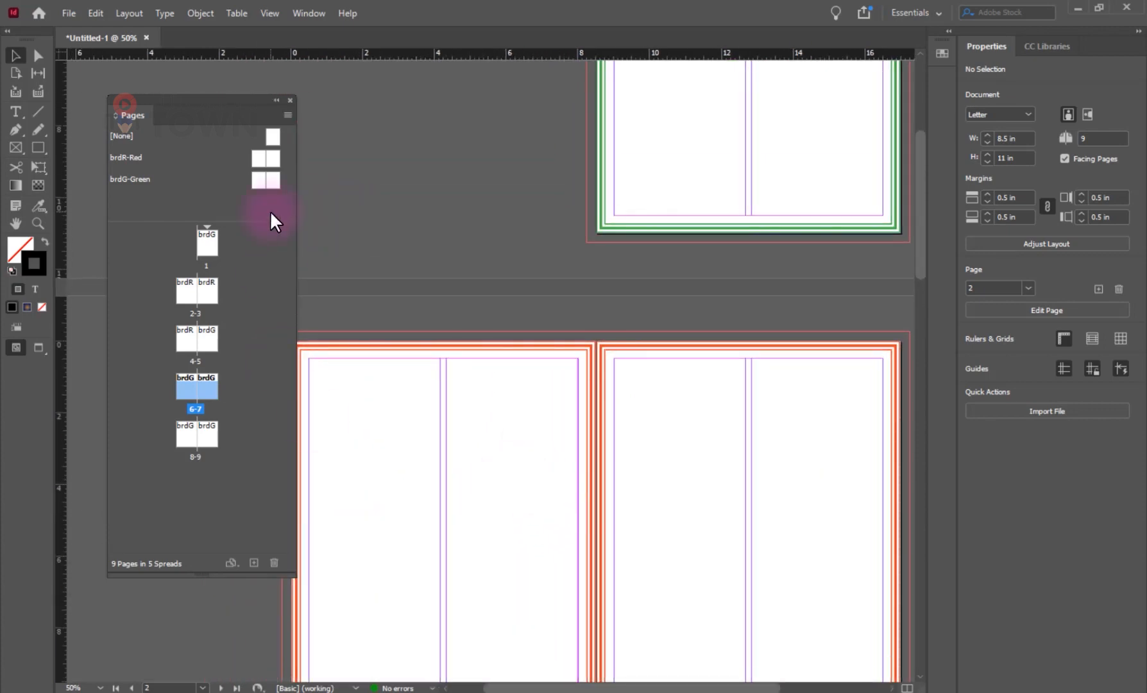
Step: Start a new parent with the prefix H&F and the name Header & Footer
{"action": "left_click", "coordinate": [124, 204]}
{"action": "right_click", "coordinate": [139, 195]}
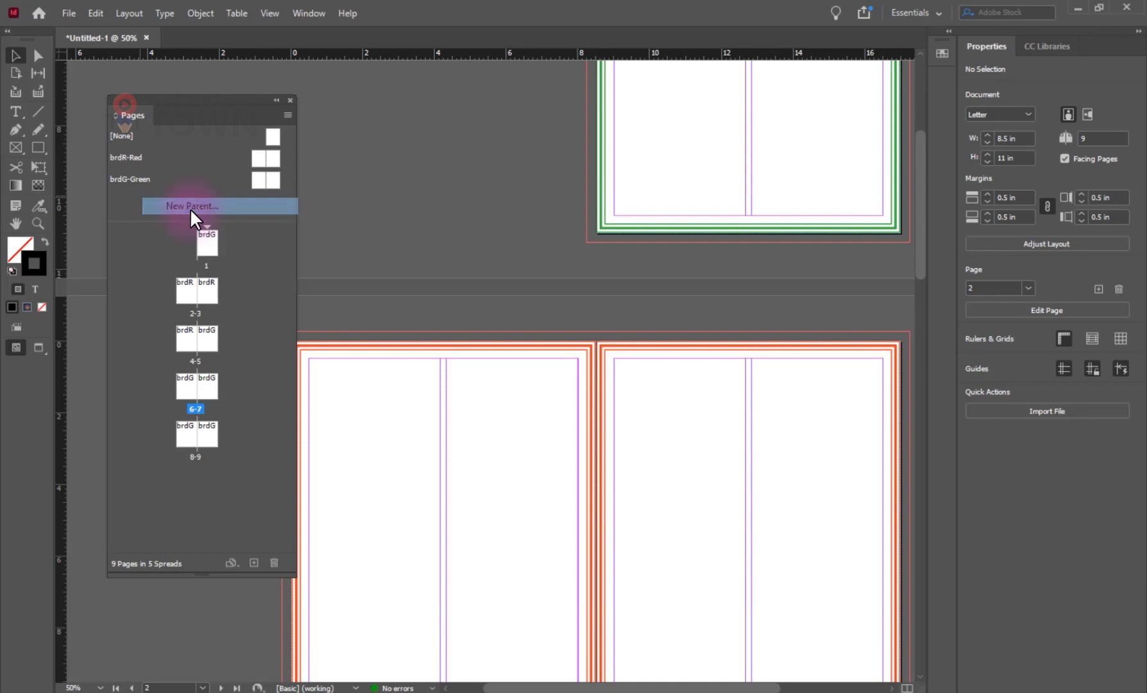
{"action": "left_click", "coordinate": [191, 209]}
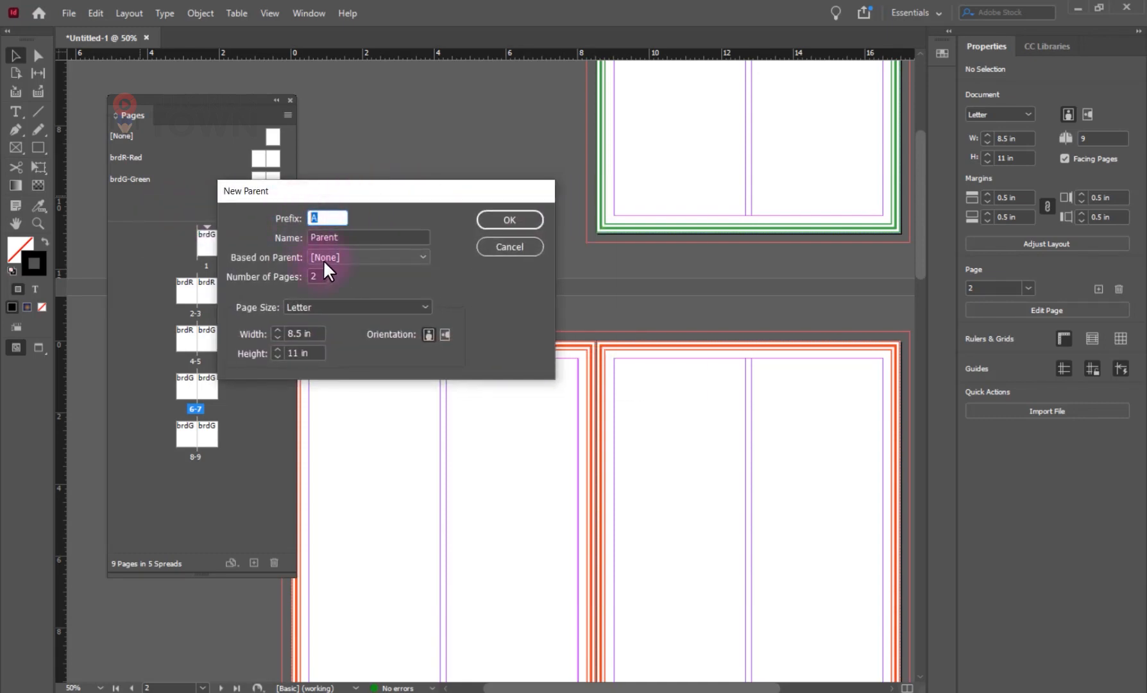
{"action": "type", "text": "H&F"}
{"action": "key", "text": "Tab"}
{"action": "type", "text": "H"}
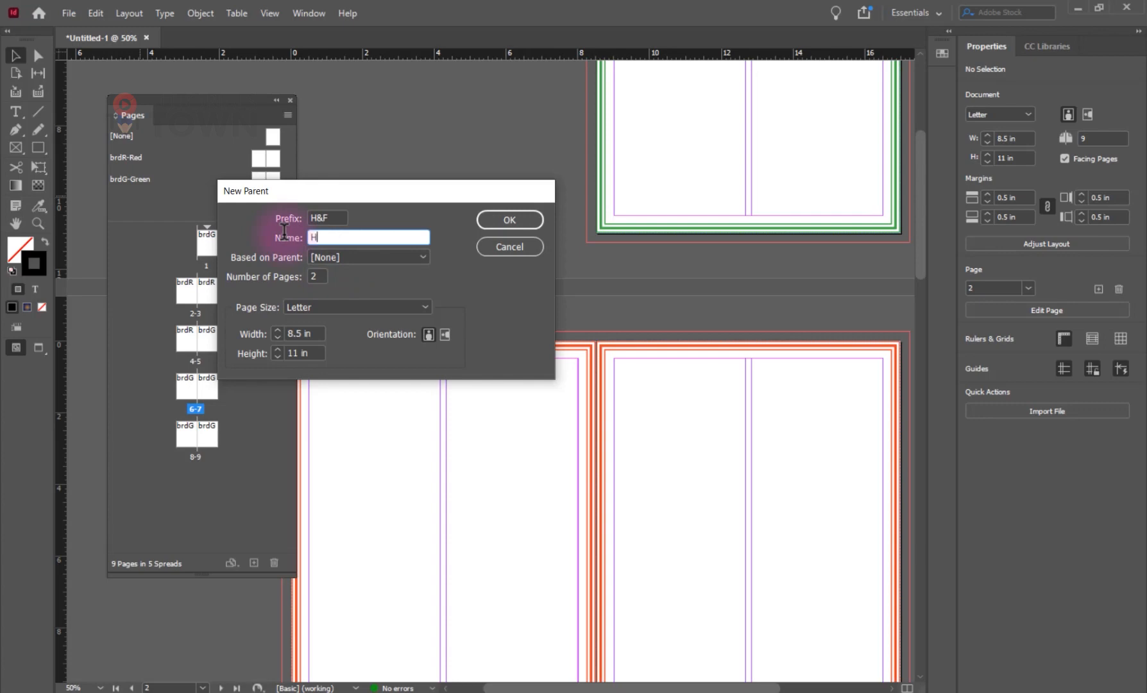
{"action": "type", "text": "eader & Footer"}
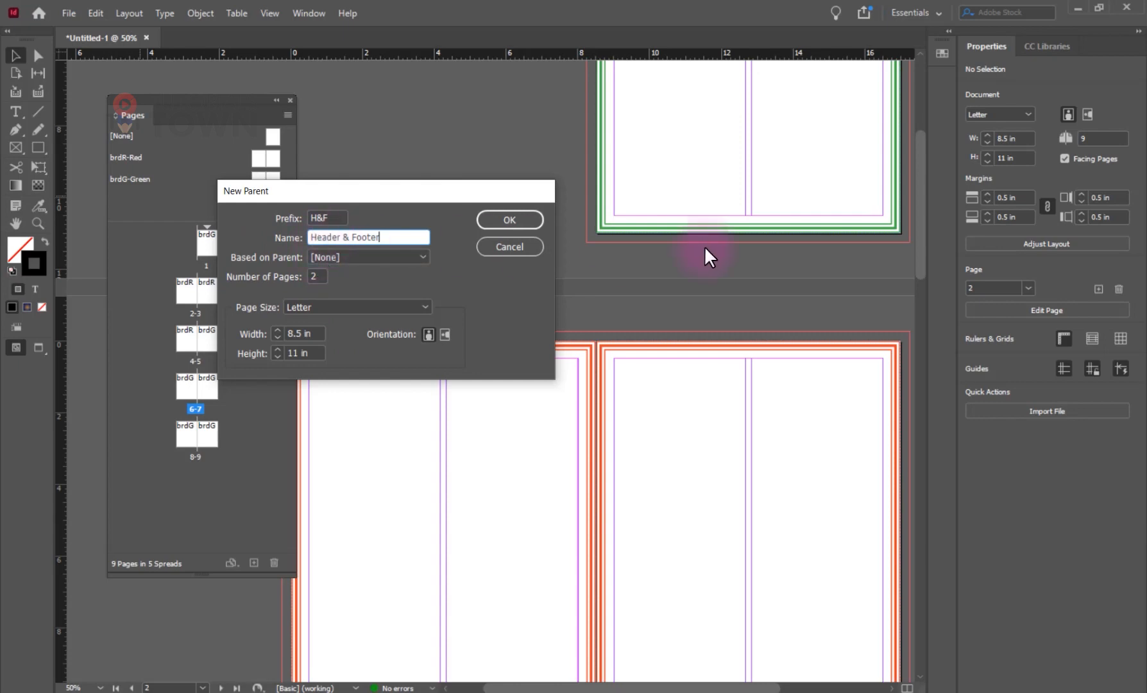
Step: Review which existing parents the new Header & Footer parent can be based on, keeping [None]
{"action": "left_click", "coordinate": [416, 257]}
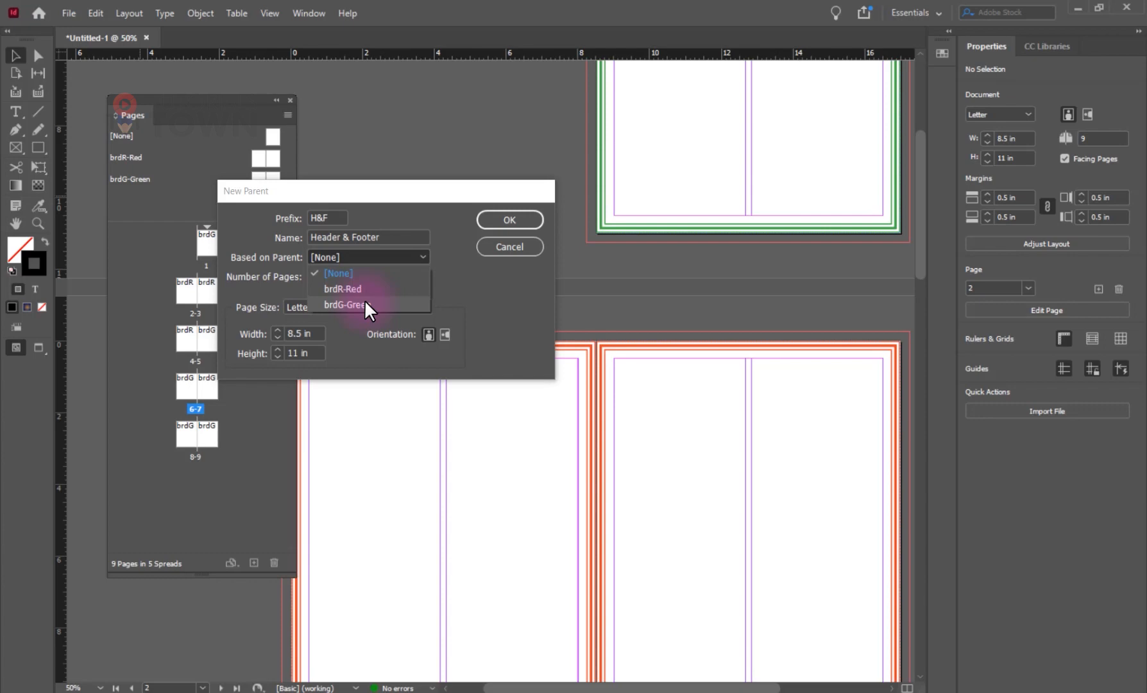
{"action": "left_click", "coordinate": [447, 273]}
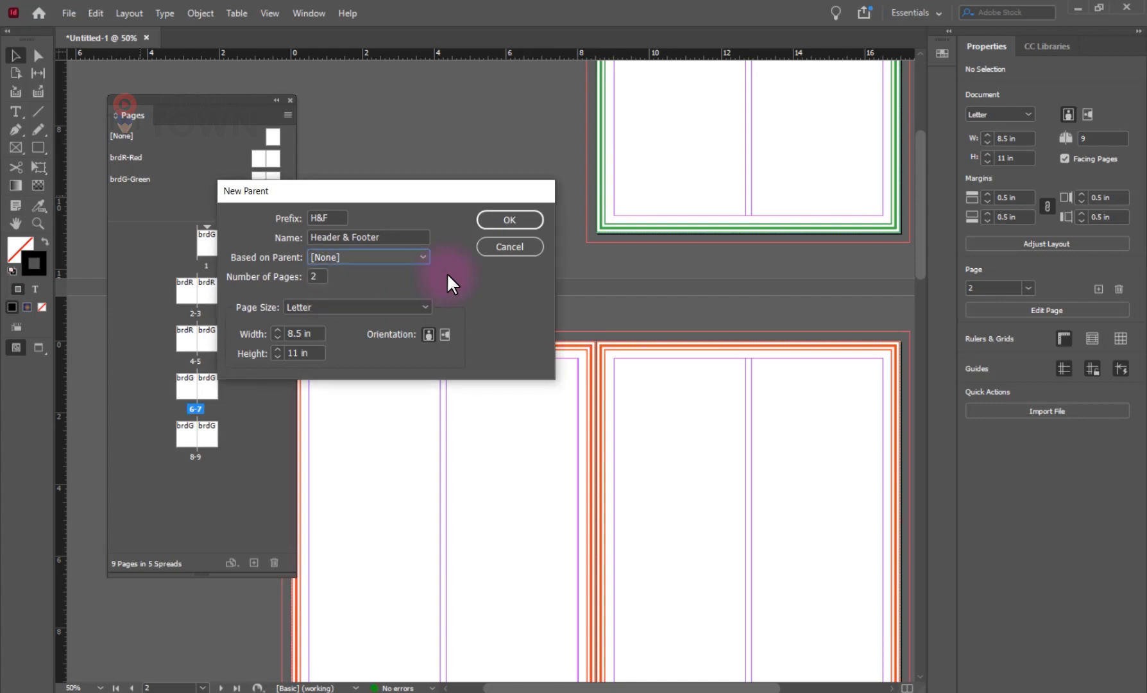
{"action": "left_click", "coordinate": [320, 250]}
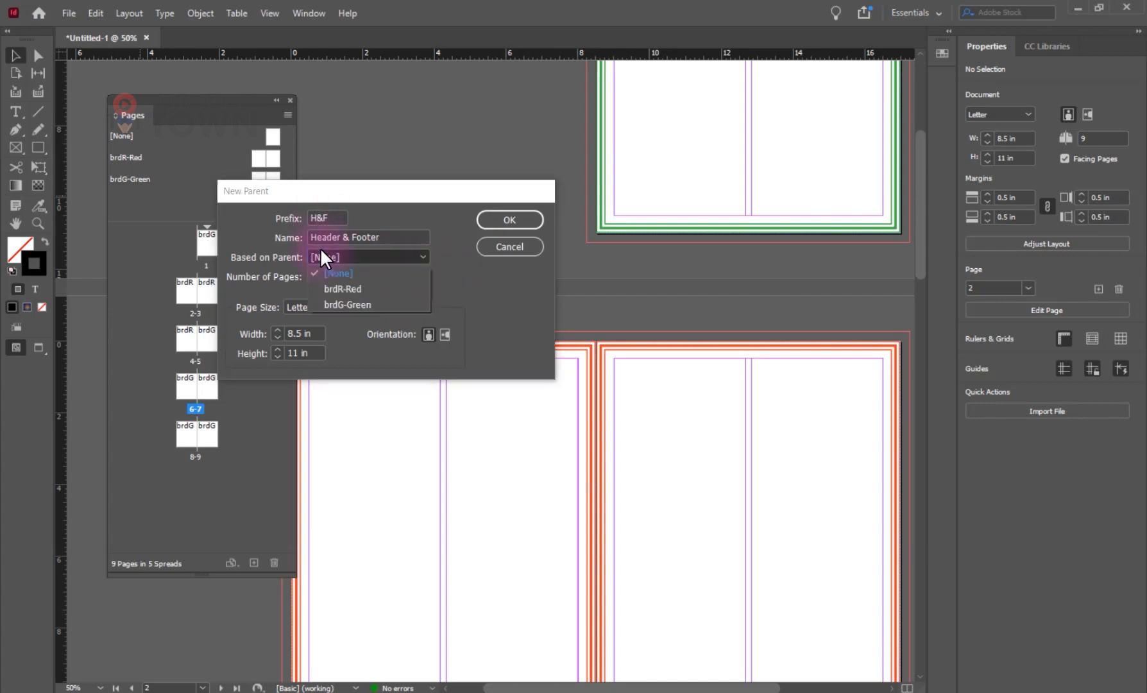
{"action": "left_click", "coordinate": [466, 267]}
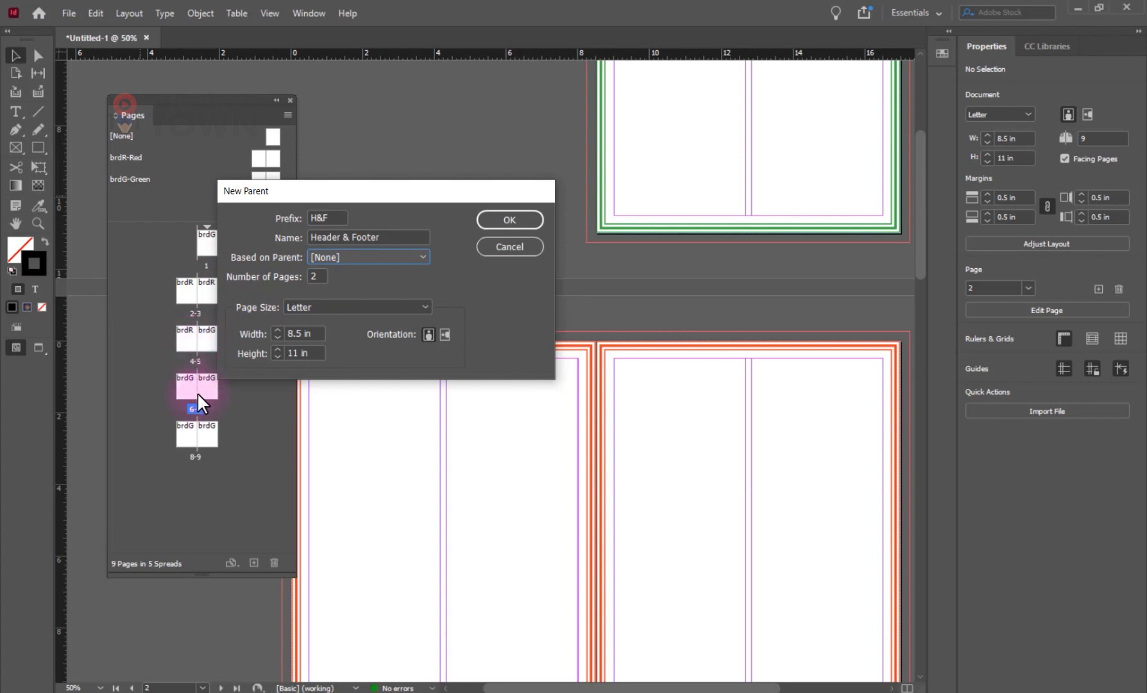
Step: Keep the Letter page size for the two-page Header & Footer parent, create it, and move the Pages panel away from the left page
{"action": "left_click", "coordinate": [332, 306]}
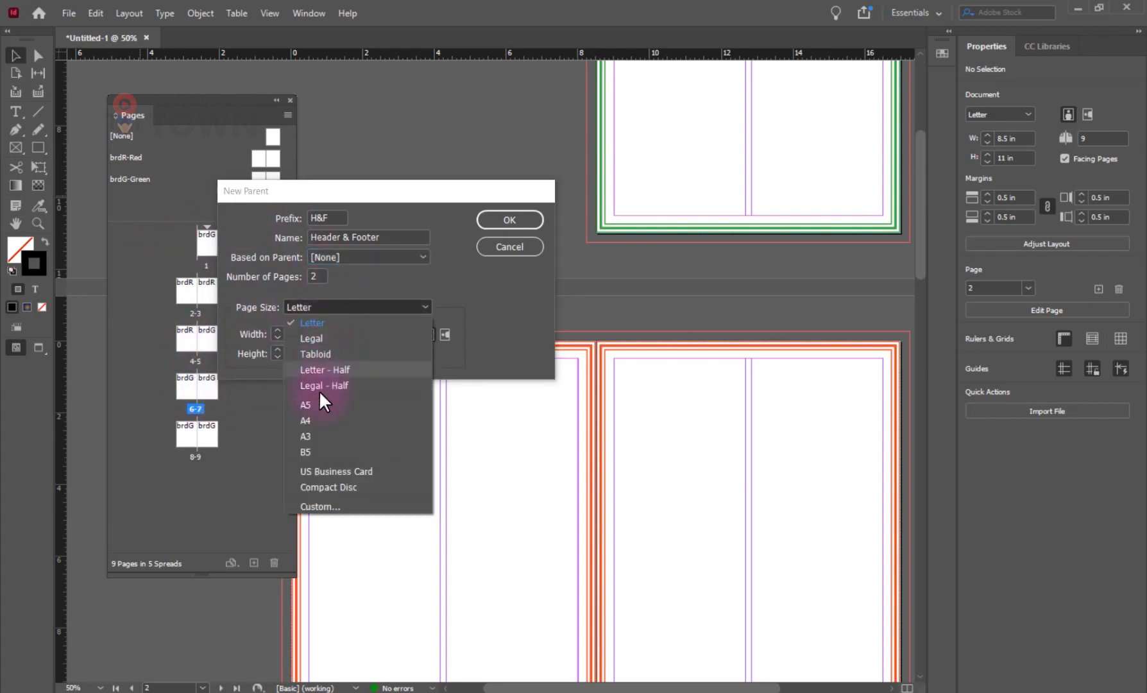
{"action": "left_click", "coordinate": [341, 321]}
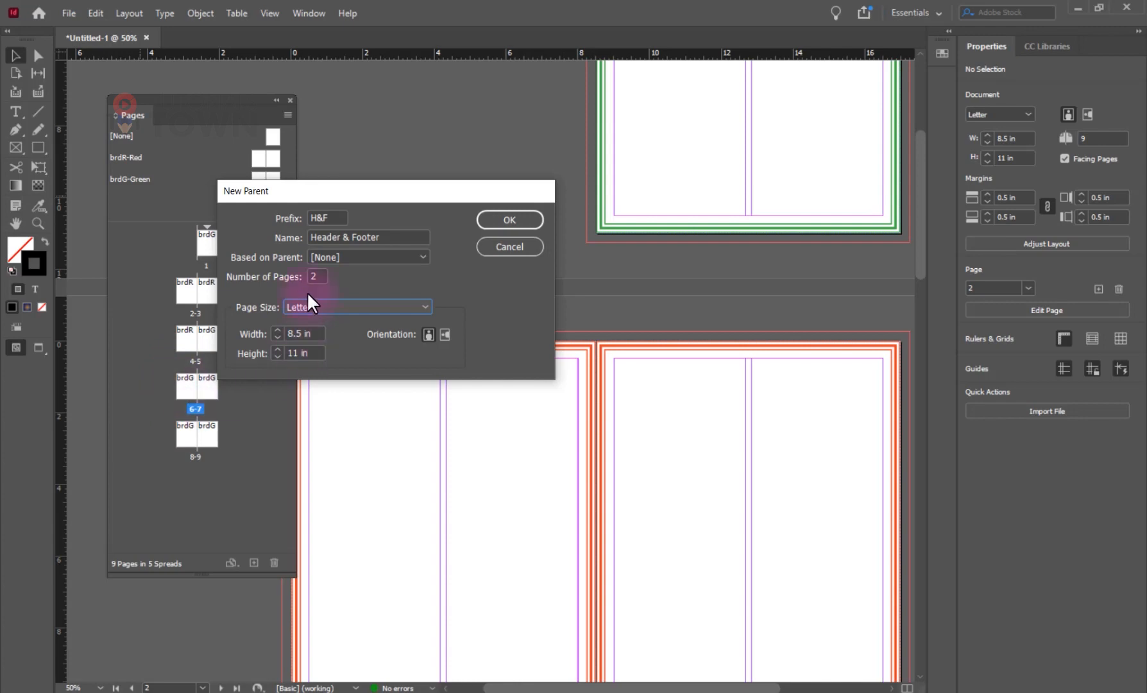
{"action": "left_click", "coordinate": [502, 221]}
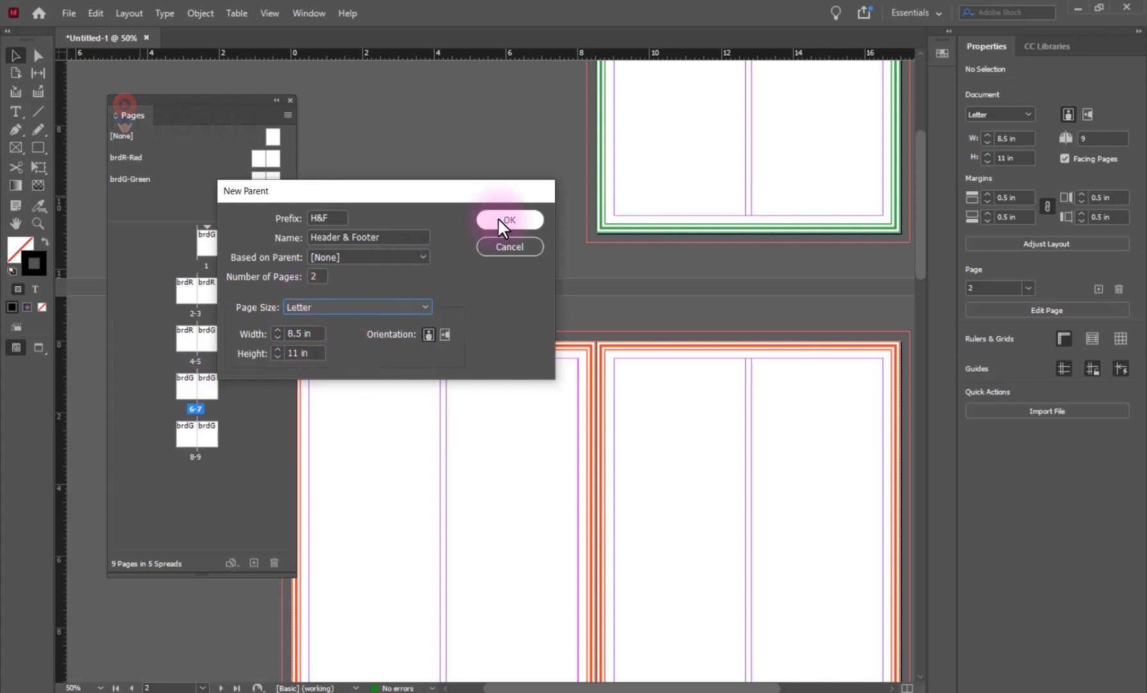
{"action": "left_click", "coordinate": [497, 220]}
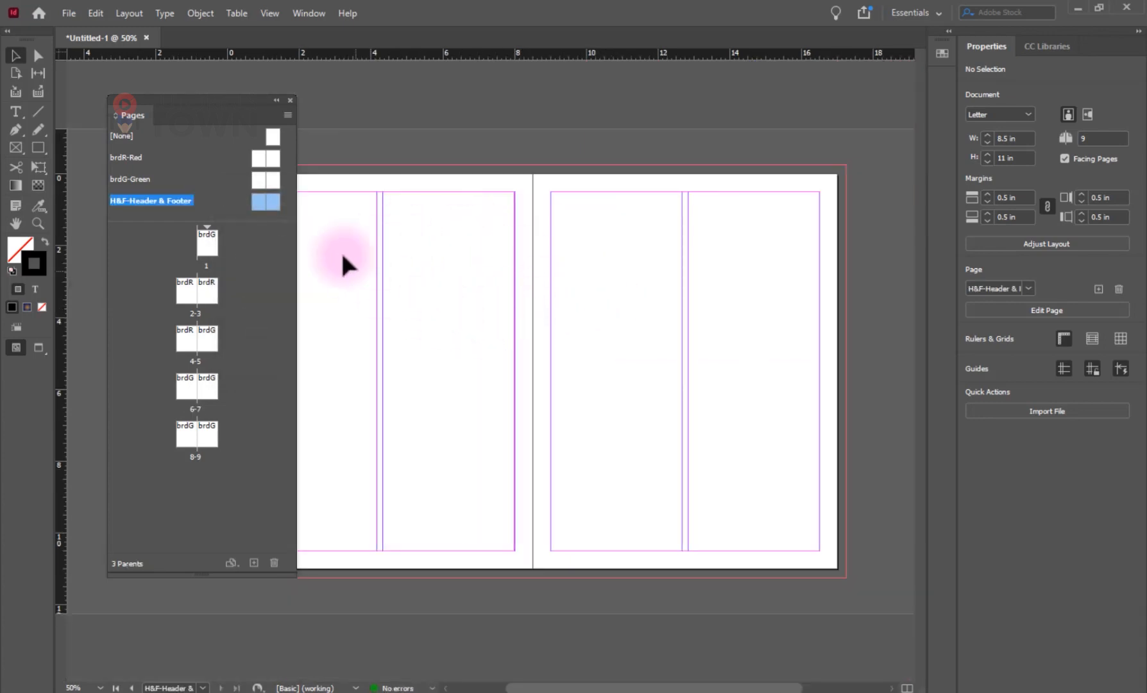
{"action": "left_click_drag", "start_coordinate": [250, 117], "coordinate": [651, 204]}
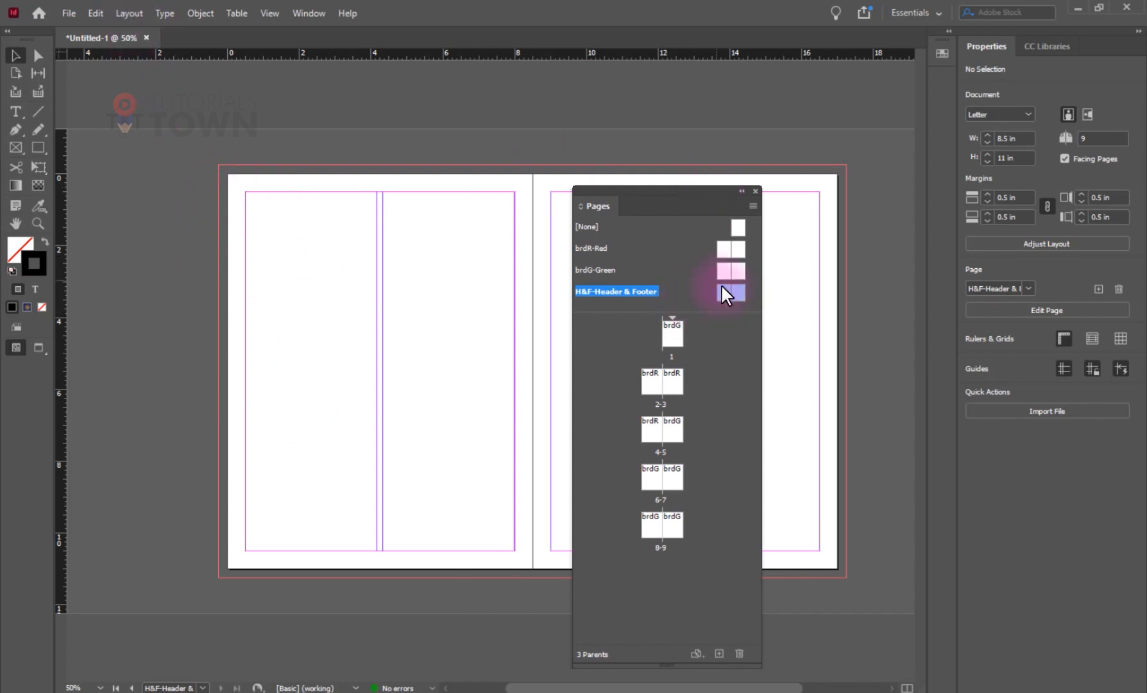
Step: Unlink the margin values of the Header & Footer parent and set its top and bottom margins to 1 in
{"action": "left_click", "coordinate": [138, 13]}
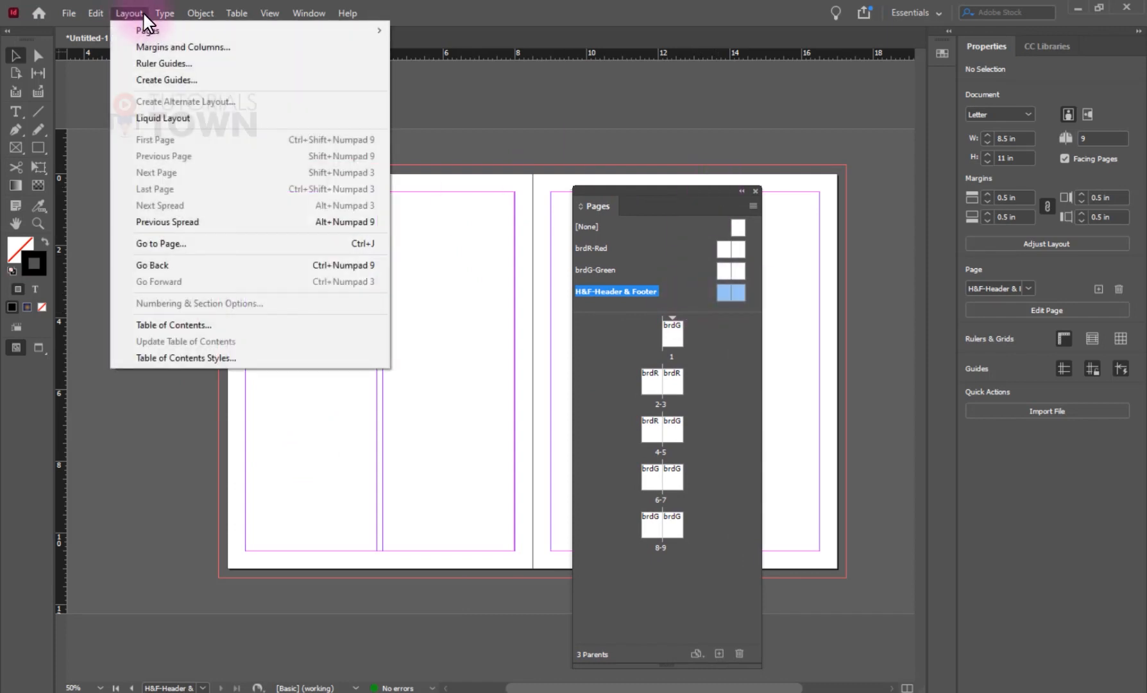
{"action": "left_click", "coordinate": [174, 47]}
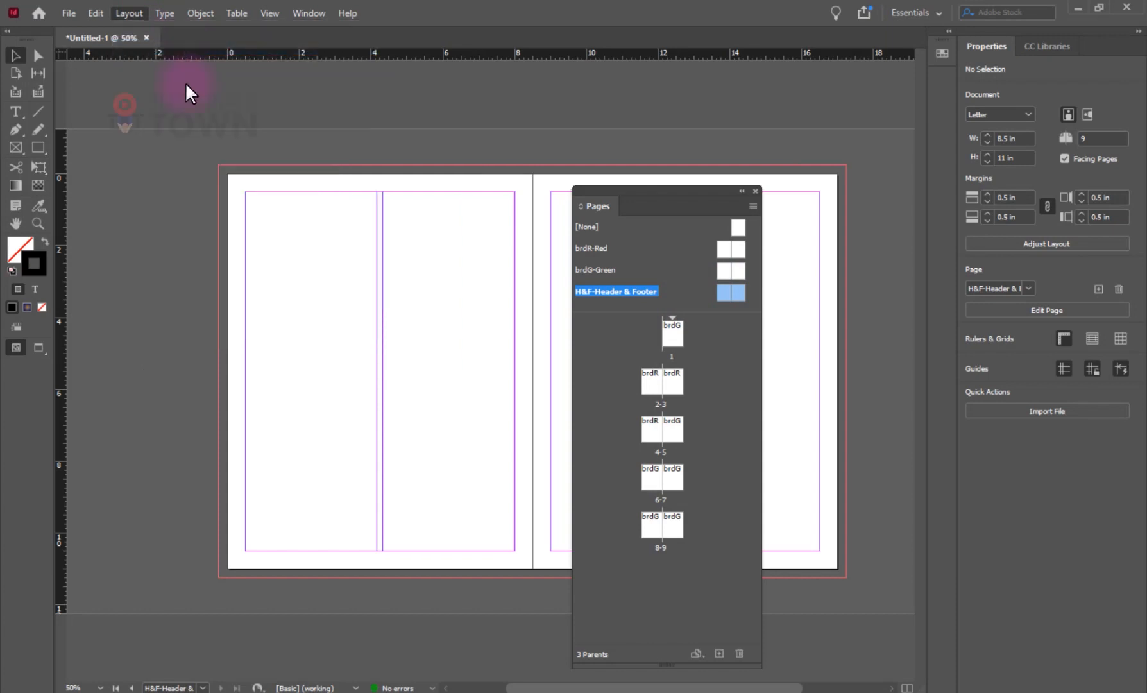
{"action": "left_click_drag", "start_coordinate": [491, 194], "coordinate": [528, 142]}
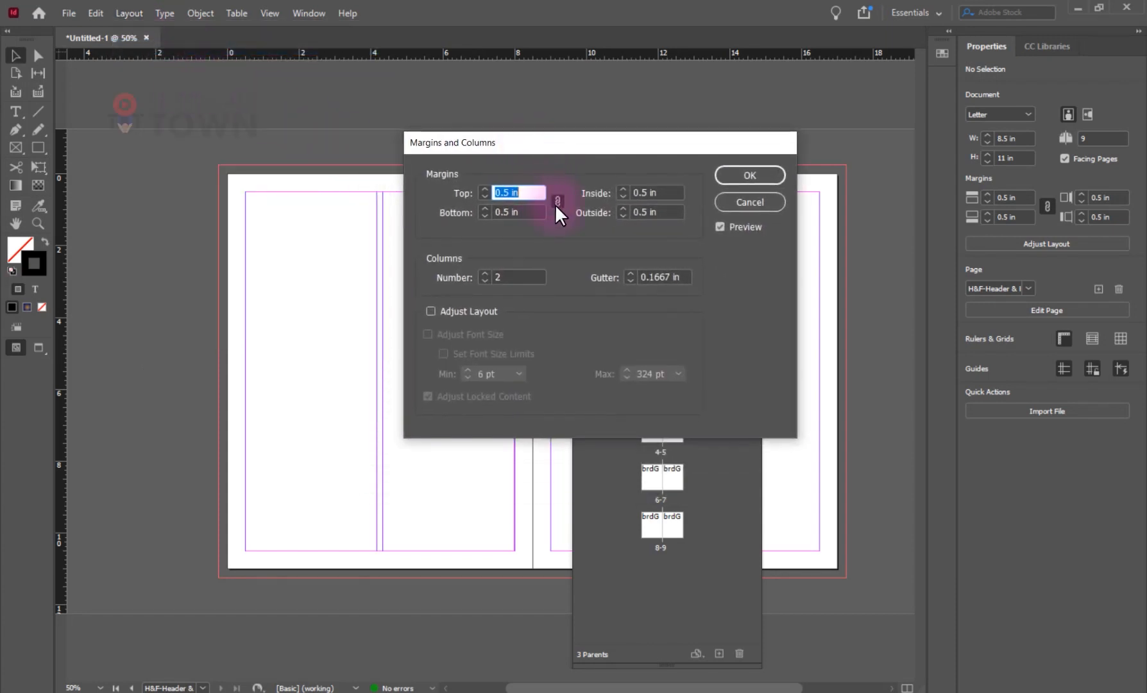
{"action": "left_click", "coordinate": [556, 202]}
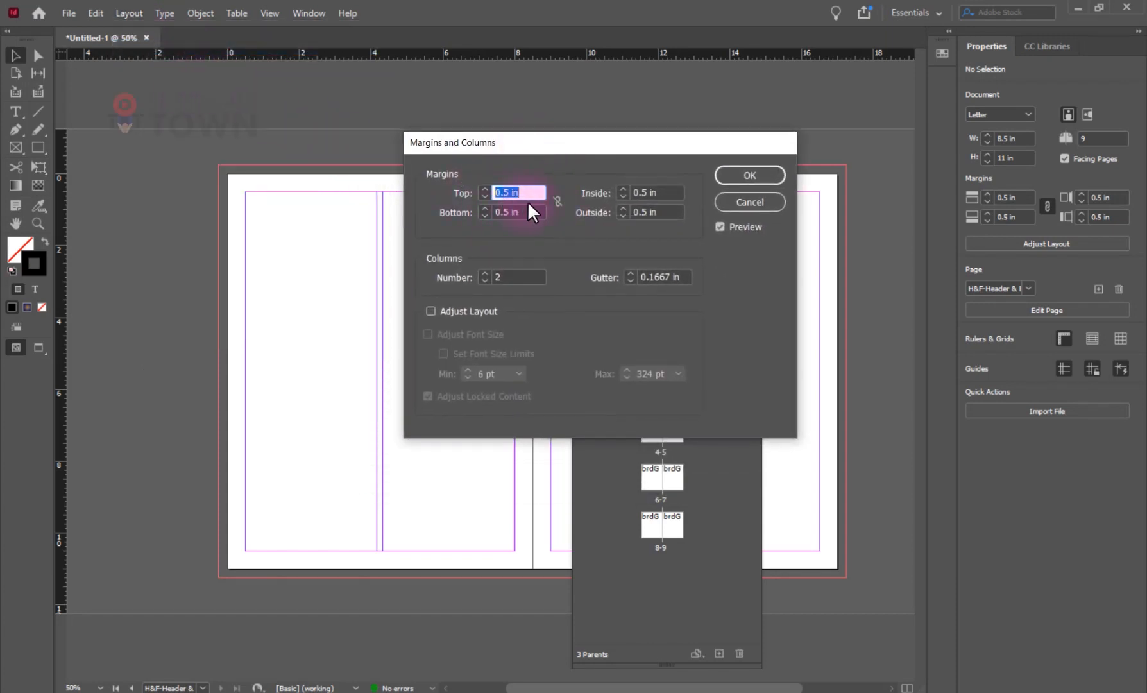
{"action": "type", "text": "1"}
{"action": "key", "text": "Tab"}
{"action": "type", "text": "1"}
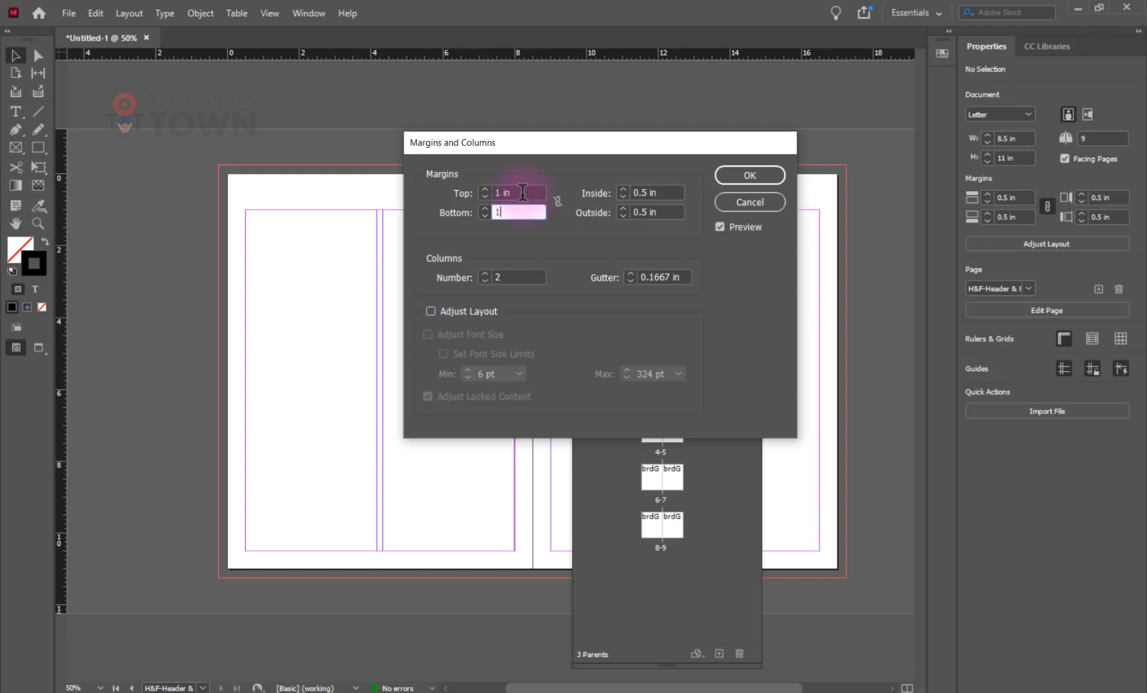
{"action": "key", "text": "Tab"}
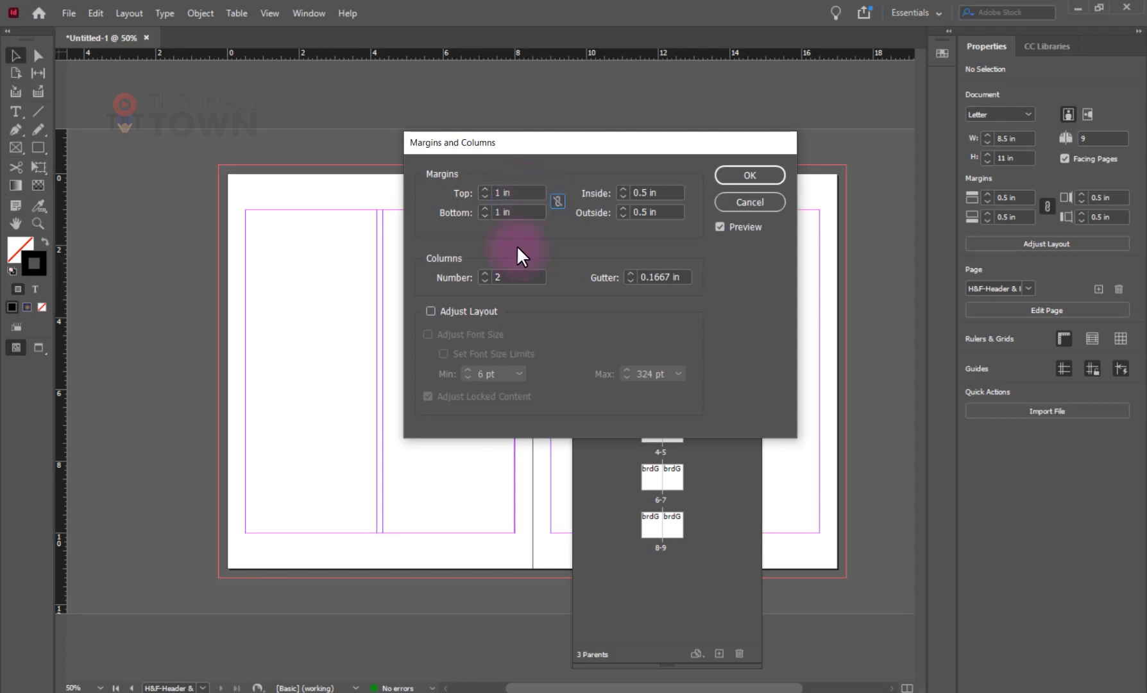
Step: Change the top and bottom margins of the Header & Footer parent to 0.75 in and apply them
{"action": "triple_click", "coordinate": [513, 193]}
{"action": "type", "text": "0.75"}
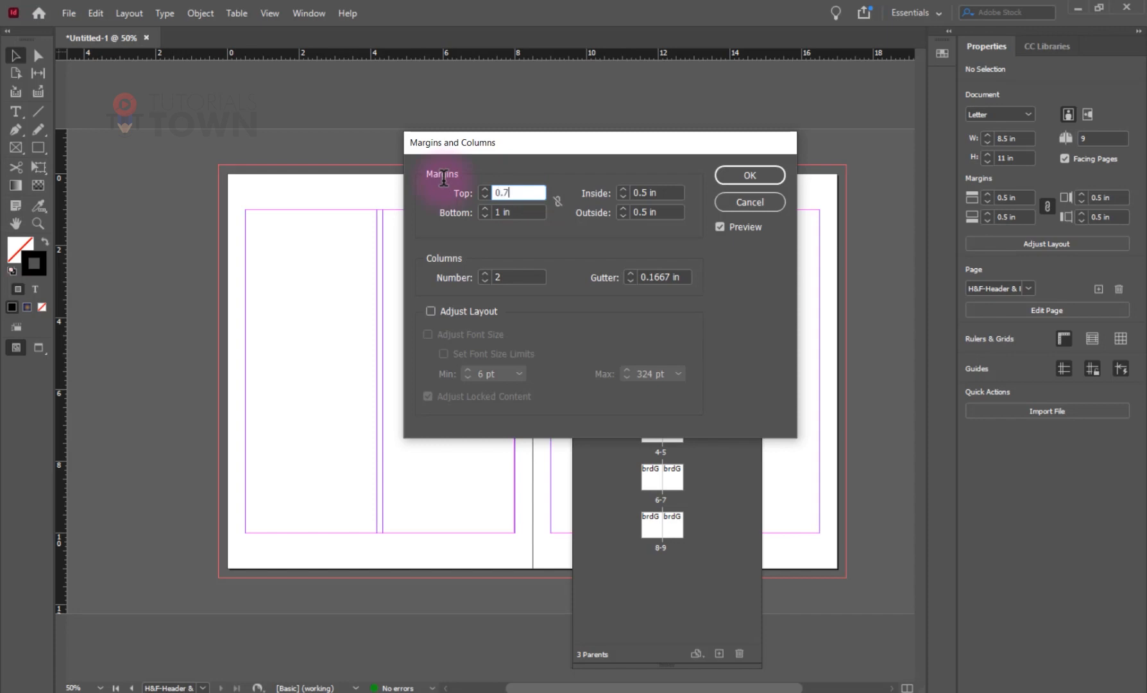
{"action": "key", "text": "Tab"}
{"action": "type", "text": "0.75"}
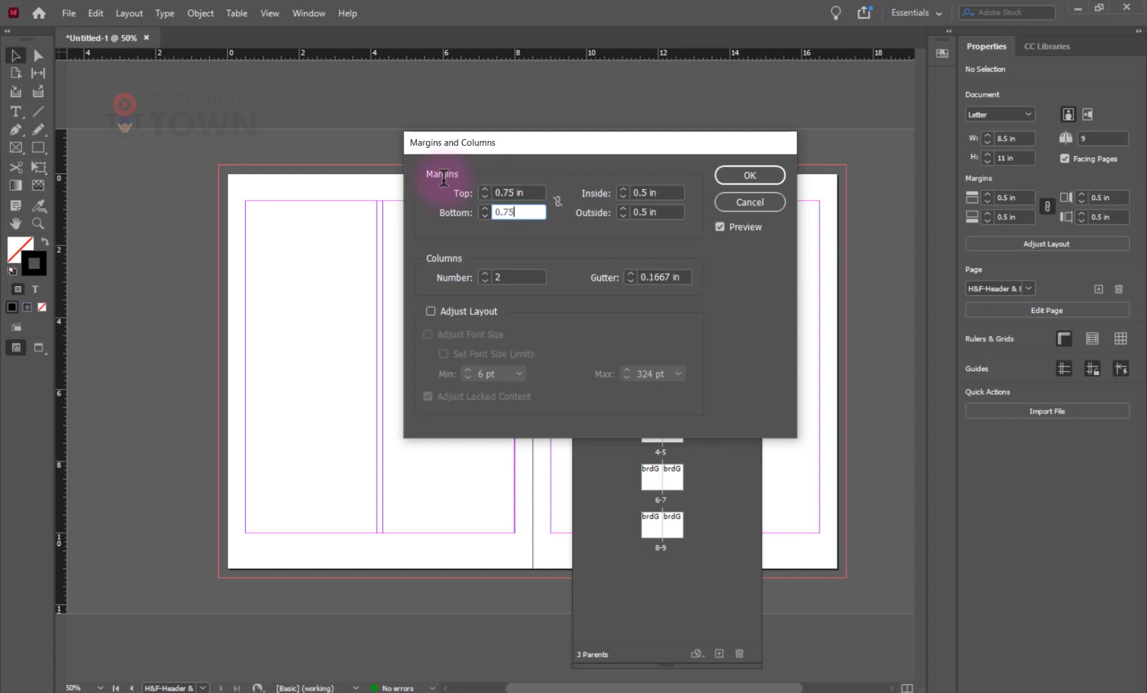
{"action": "key", "text": "Tab"}
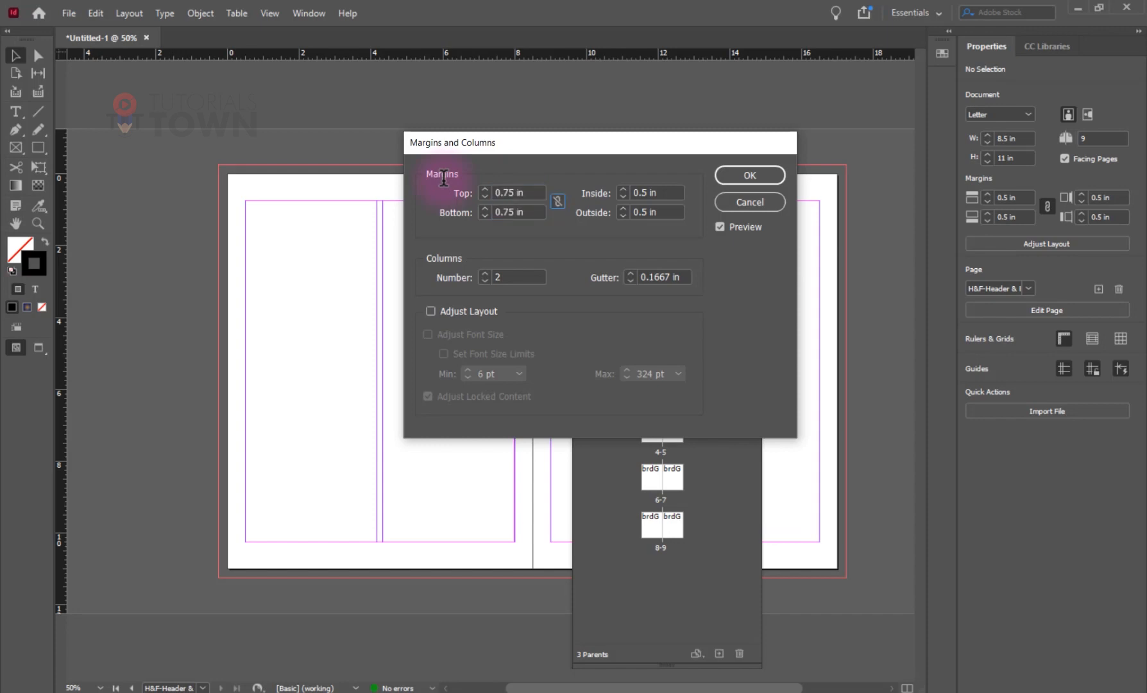
{"action": "left_click", "coordinate": [752, 175]}
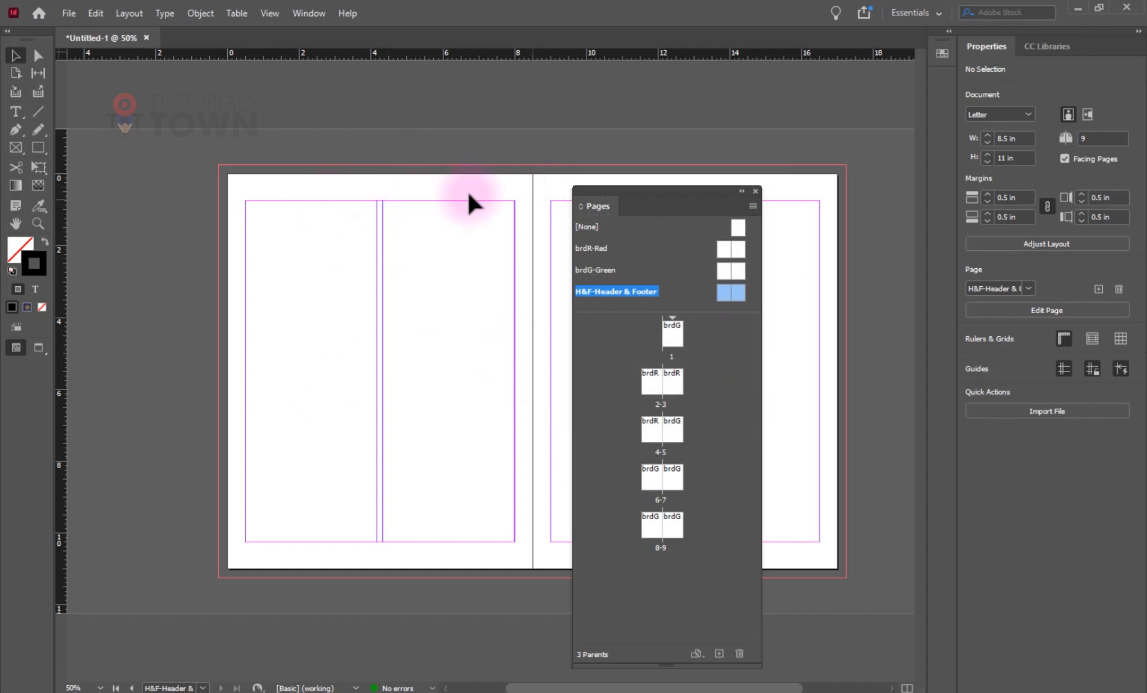
Step: Add a text frame about 4.42 by 0.39 in above the left page's top margin, reading "Introduction to Adobe Creative Cloud"
{"action": "left_click_drag", "start_coordinate": [608, 193], "coordinate": [675, 299]}
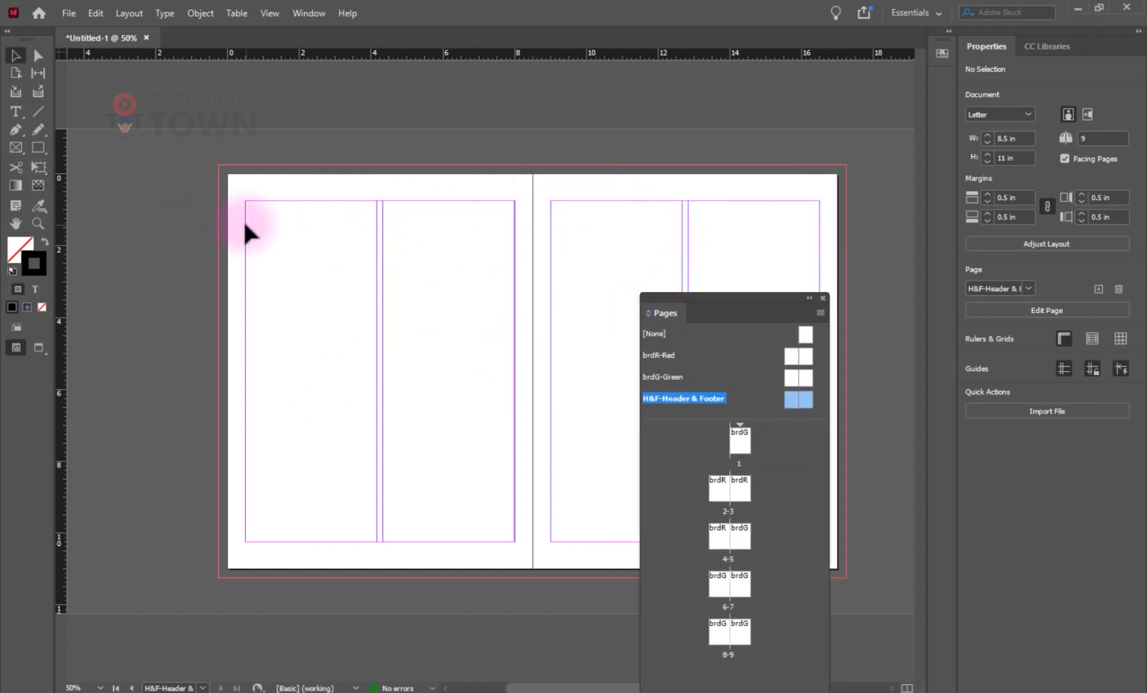
{"action": "left_click", "coordinate": [20, 118]}
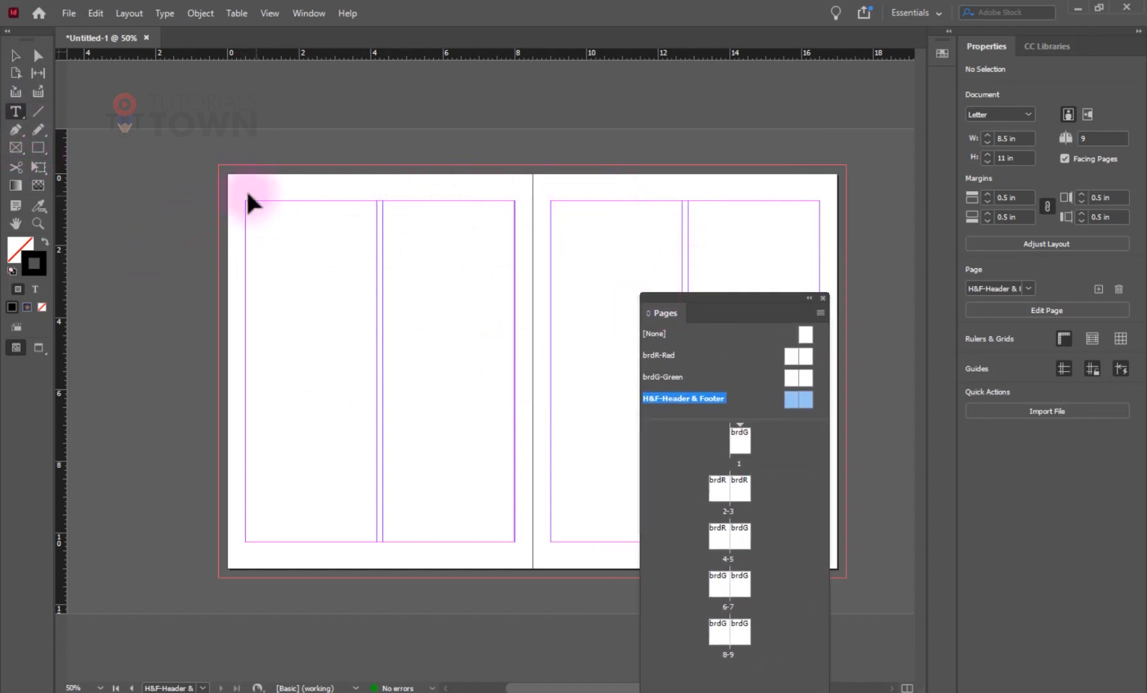
{"action": "scroll", "coordinate": [249, 192], "scroll_direction": "left", "scroll_amount": 1}
{"action": "scroll", "coordinate": [247, 196], "scroll_direction": "right", "scroll_amount": 2}
{"action": "scroll", "coordinate": [255, 217], "scroll_direction": "up", "scroll_amount": 2}
{"action": "left_click_drag", "start_coordinate": [136, 201], "coordinate": [453, 172]}
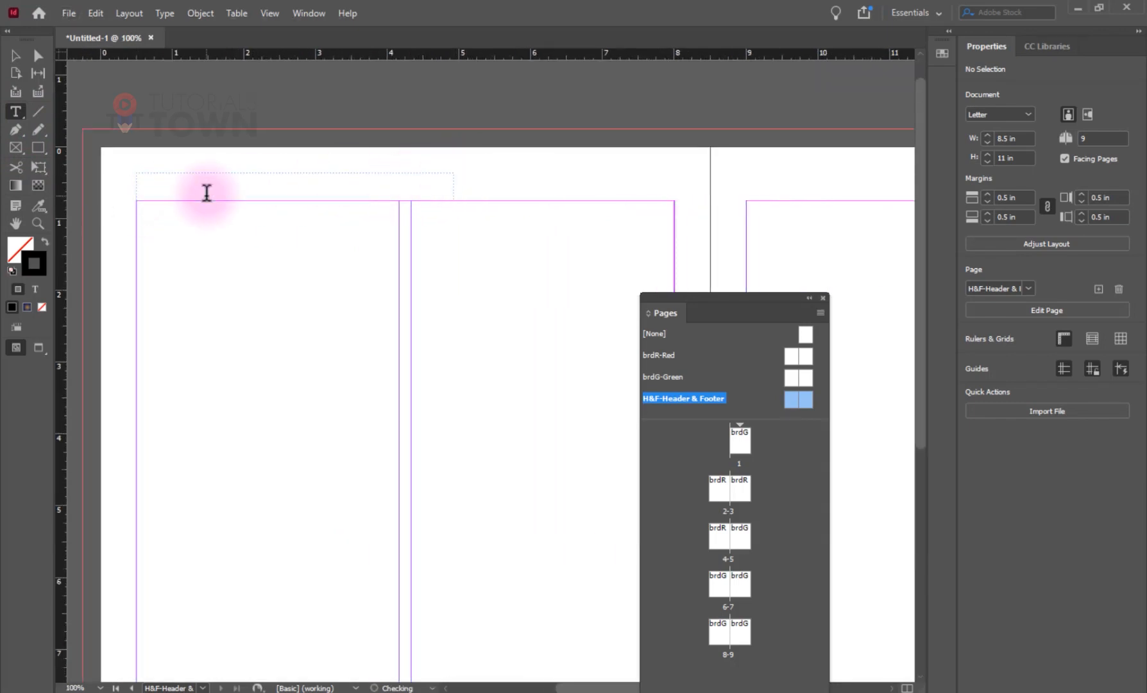
{"action": "left_click", "coordinate": [212, 187]}
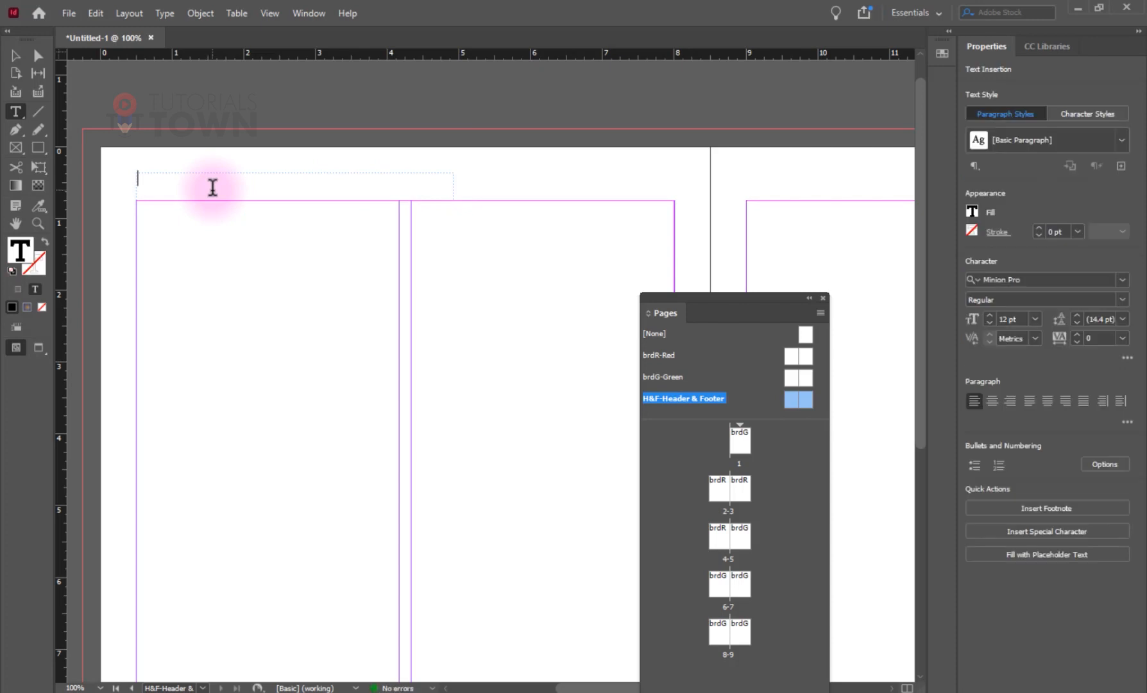
{"action": "type", "text": "Introduction to Adobe Creative Cloud"}
{"action": "key", "text": "Escape"}
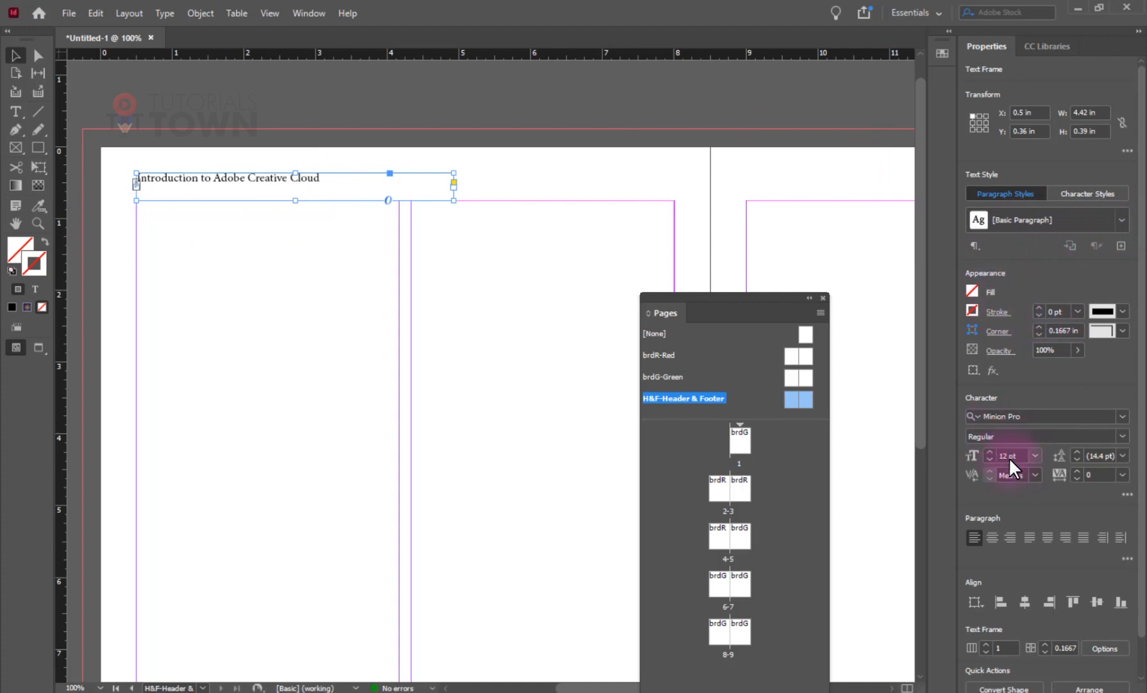
Step: Set the header text to 14 pt and shrink its frame to about 0.18 in high
{"action": "left_click_drag", "start_coordinate": [1011, 456], "coordinate": [985, 449]}
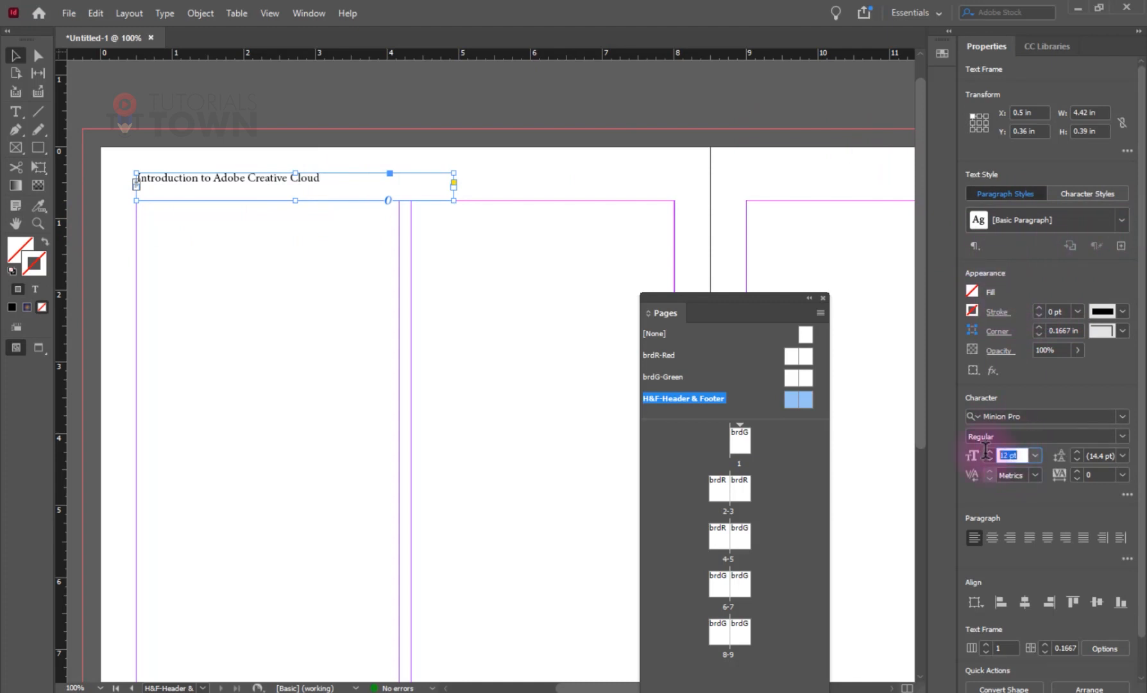
{"action": "type", "text": "14"}
{"action": "key", "text": "Return"}
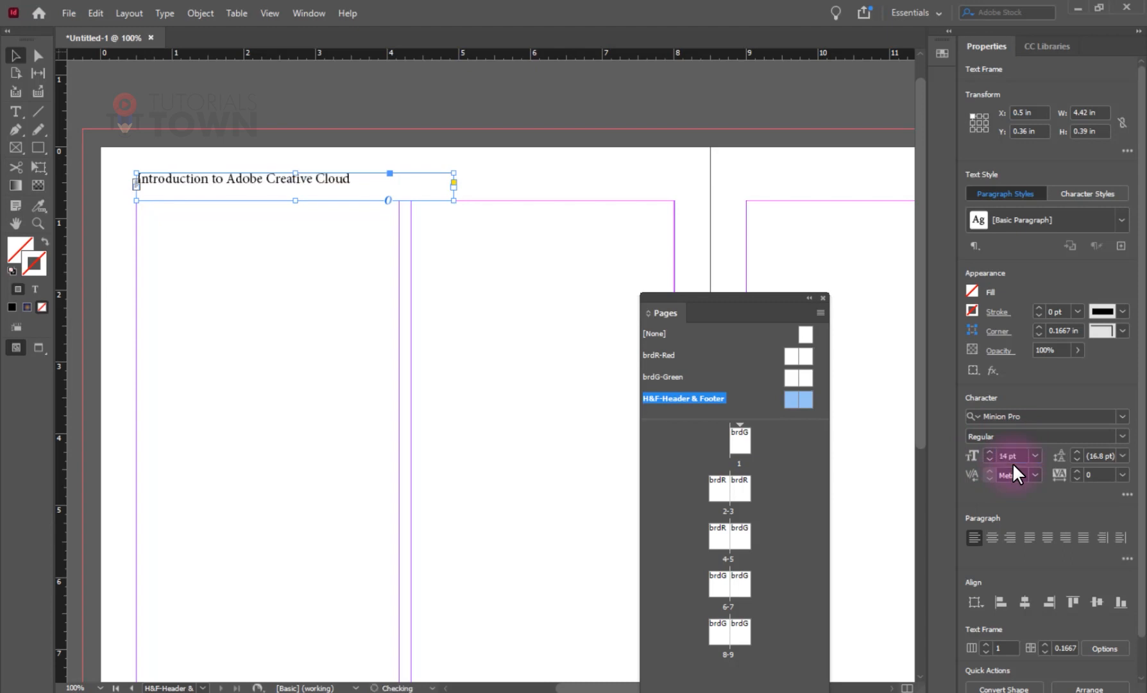
{"action": "left_click_drag", "start_coordinate": [295, 172], "coordinate": [297, 190]}
Step: Duplicate the header text frame onto the right page, aligned with that page's left margin at the same height
{"action": "scroll", "coordinate": [276, 282], "scroll_direction": "right", "scroll_amount": 3}
{"action": "scroll", "coordinate": [379, 328], "scroll_direction": "down", "scroll_amount": 2}
{"action": "scroll", "coordinate": [367, 315], "scroll_direction": "down", "scroll_amount": 1}
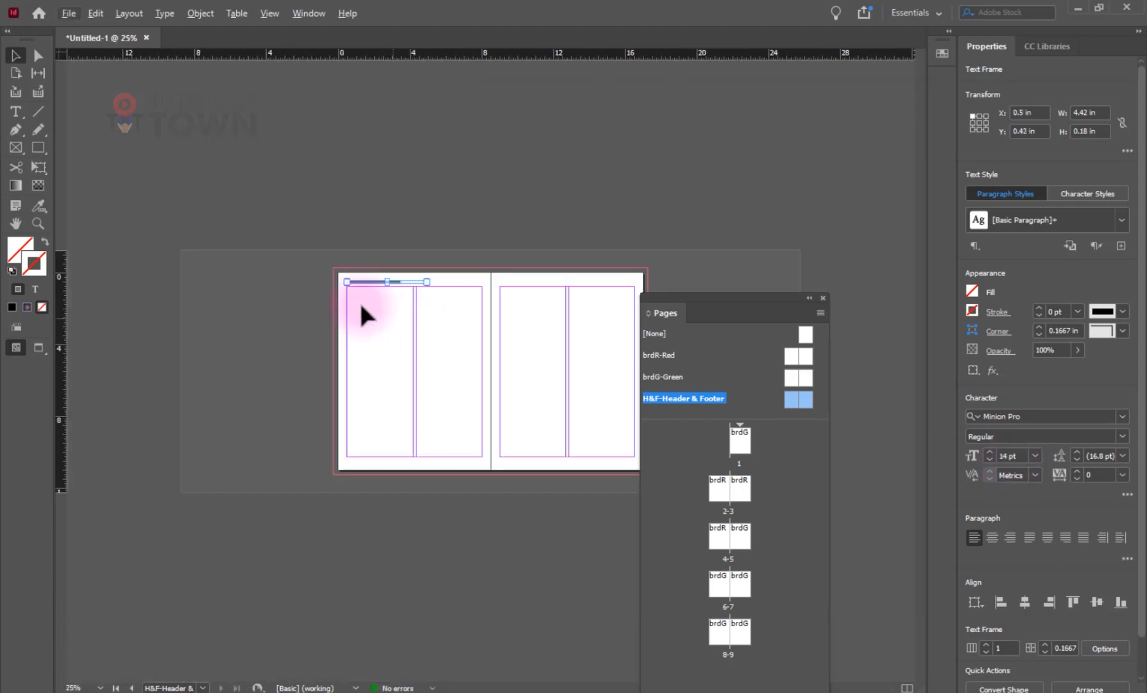
{"action": "scroll", "coordinate": [404, 307], "scroll_direction": "up", "scroll_amount": 1}
{"action": "left_click_drag", "start_coordinate": [306, 192], "coordinate": [613, 194]}
{"action": "left_click", "coordinate": [604, 217]}
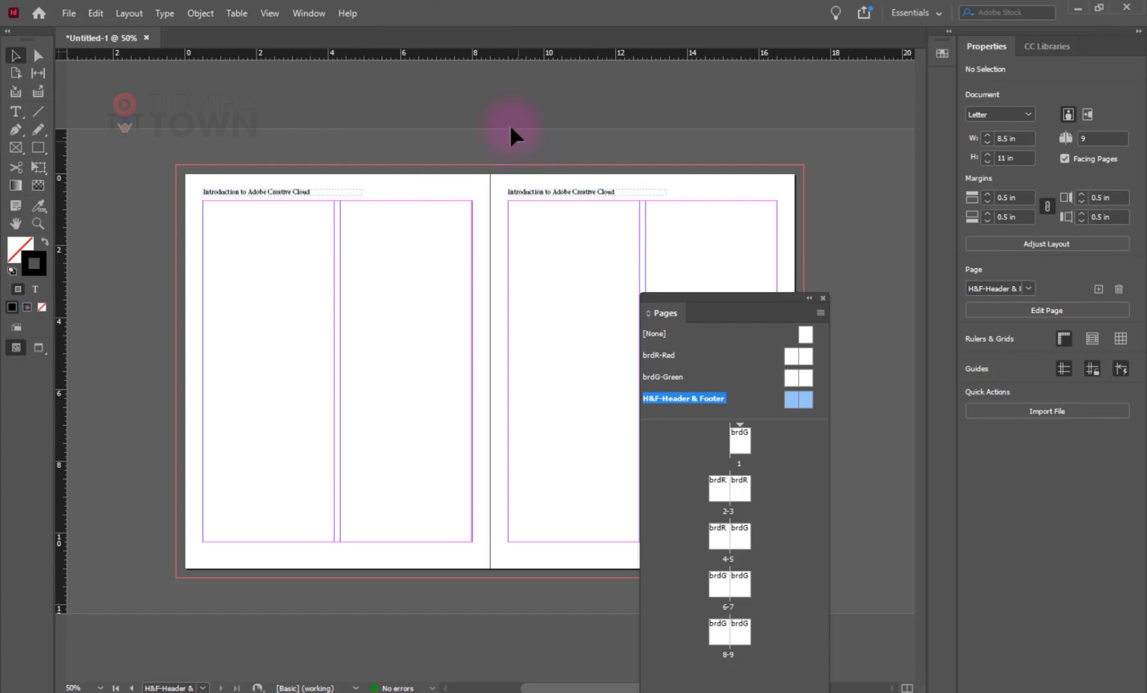
Step: Draw a small footer text frame about 0.45 by 0.4 in directly below the left page's bottom margin, starting at the left margin
{"action": "left_click_drag", "start_coordinate": [507, 404], "coordinate": [436, 331]}
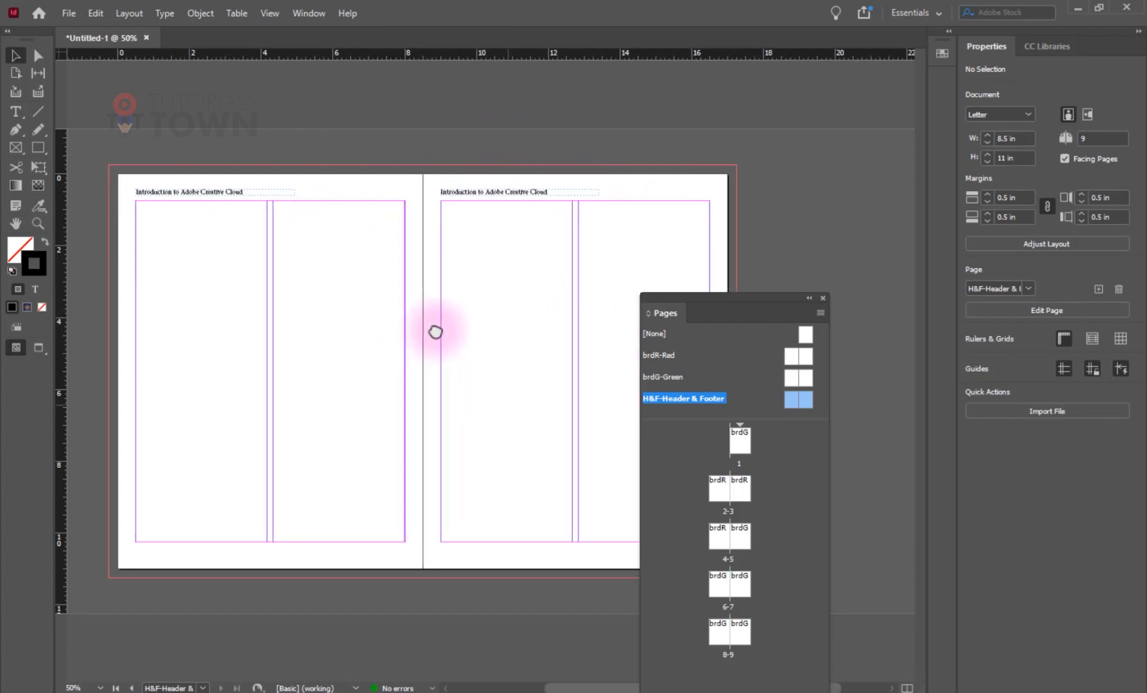
{"action": "scroll", "coordinate": [331, 375], "scroll_direction": "left", "scroll_amount": 2}
{"action": "scroll", "coordinate": [467, 526], "scroll_direction": "up", "scroll_amount": 1}
{"action": "scroll", "coordinate": [466, 536], "scroll_direction": "down", "scroll_amount": 2}
{"action": "scroll", "coordinate": [467, 536], "scroll_direction": "left", "scroll_amount": 1}
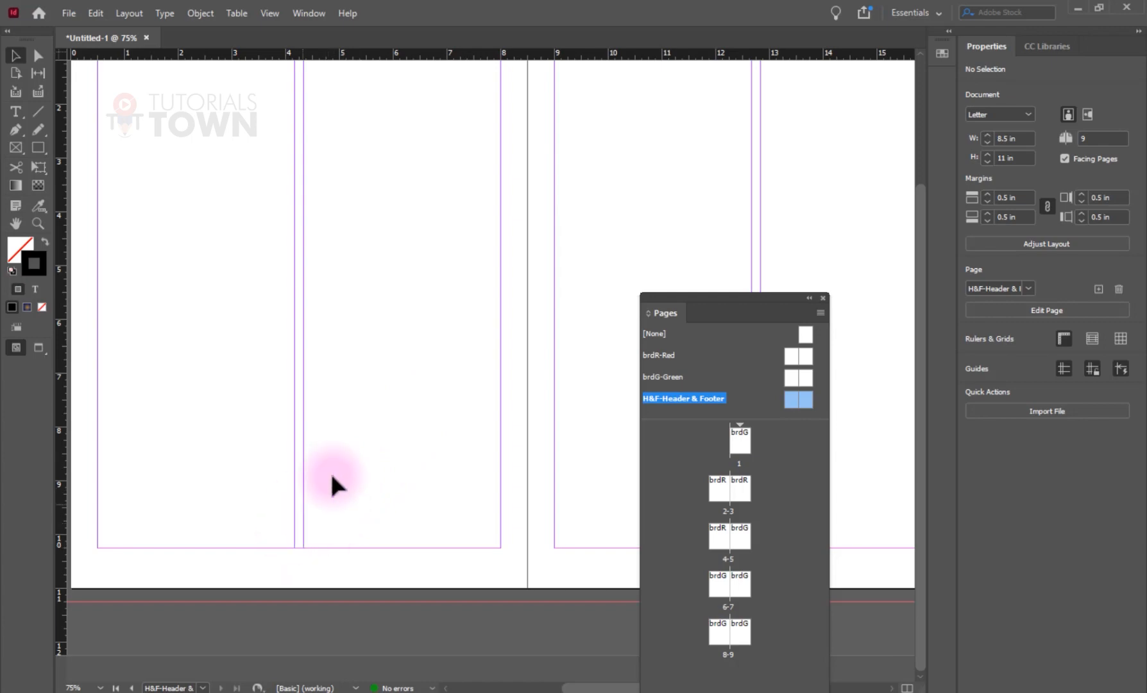
{"action": "scroll", "coordinate": [326, 492], "scroll_direction": "up", "scroll_amount": 3}
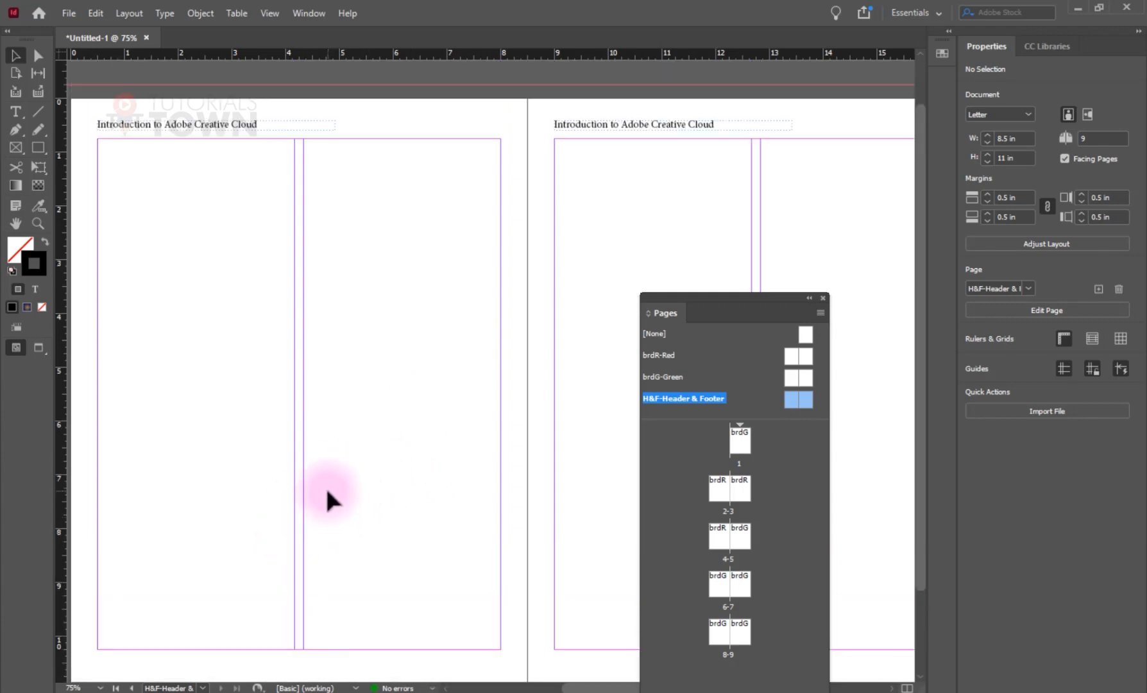
{"action": "scroll", "coordinate": [325, 486], "scroll_direction": "down", "scroll_amount": 2}
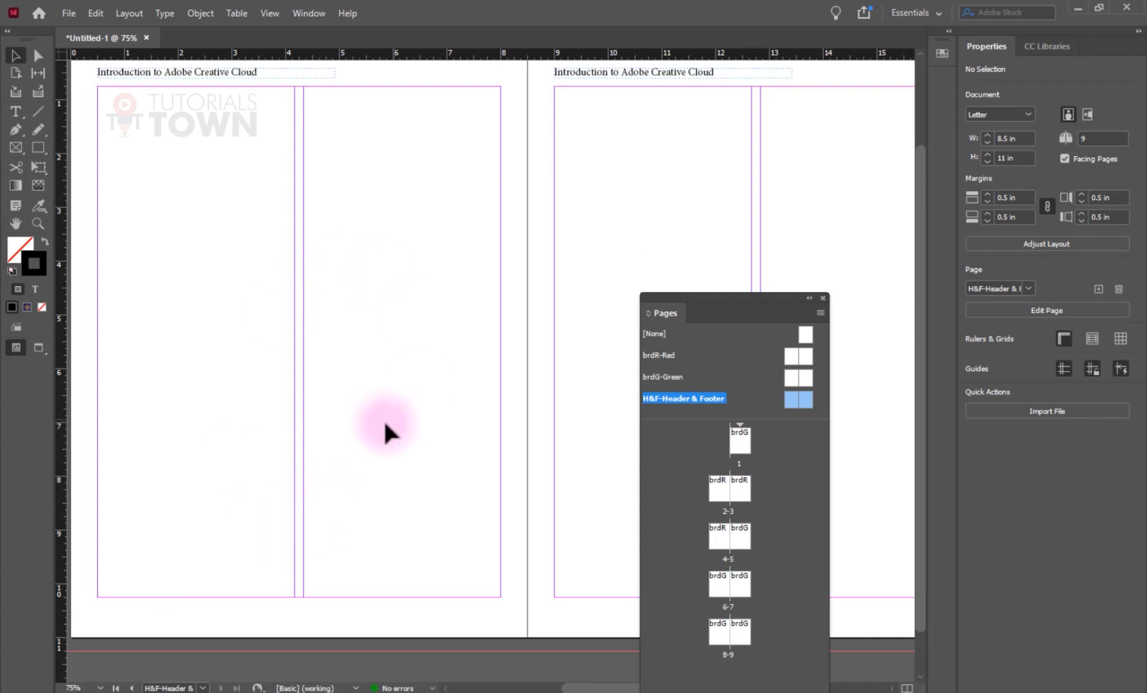
{"action": "left_click", "coordinate": [16, 112]}
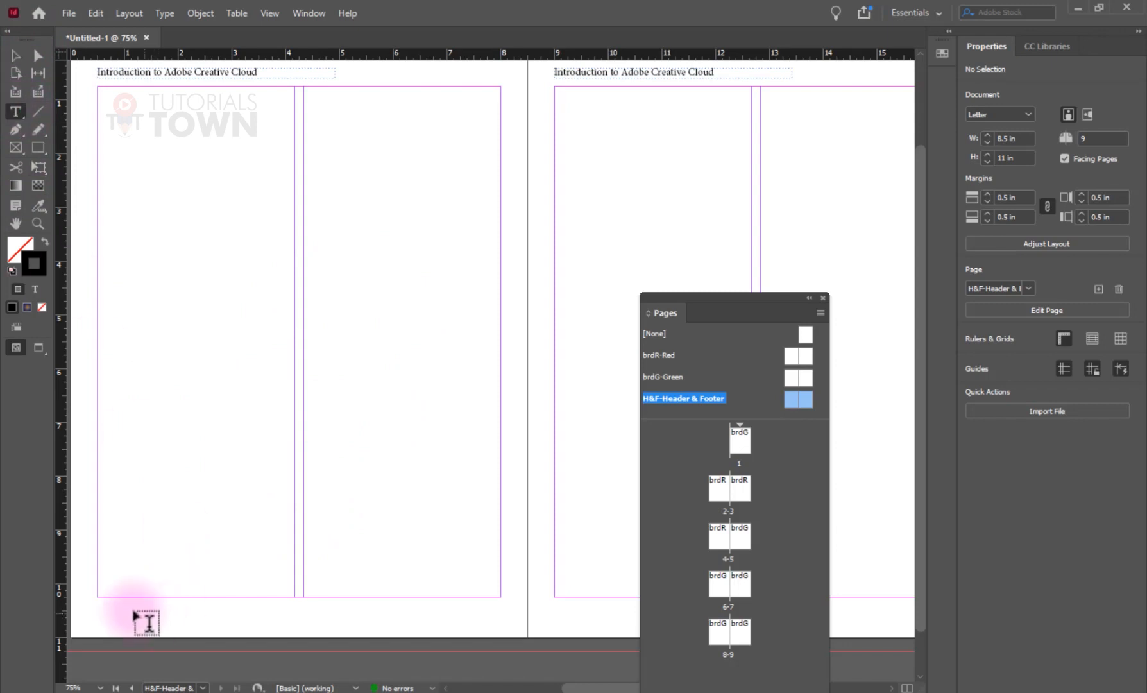
{"action": "scroll", "coordinate": [115, 609], "scroll_direction": "left", "scroll_amount": 2}
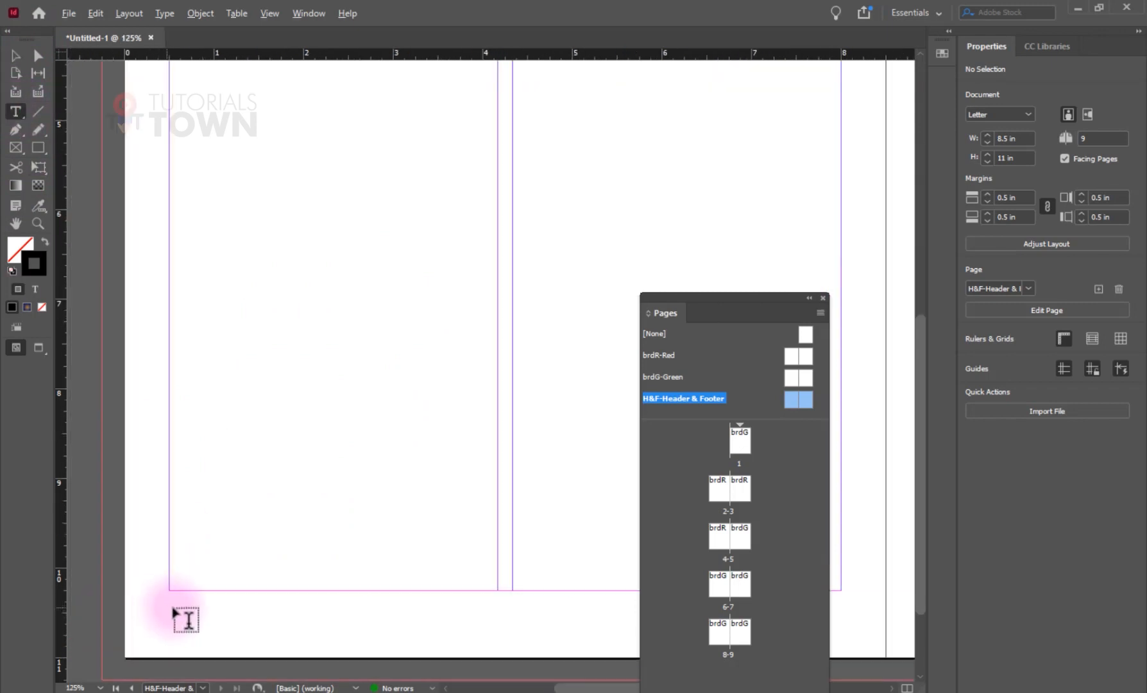
{"action": "scroll", "coordinate": [190, 609], "scroll_direction": "up", "scroll_amount": 3}
{"action": "left_click_drag", "start_coordinate": [155, 580], "coordinate": [240, 519]}
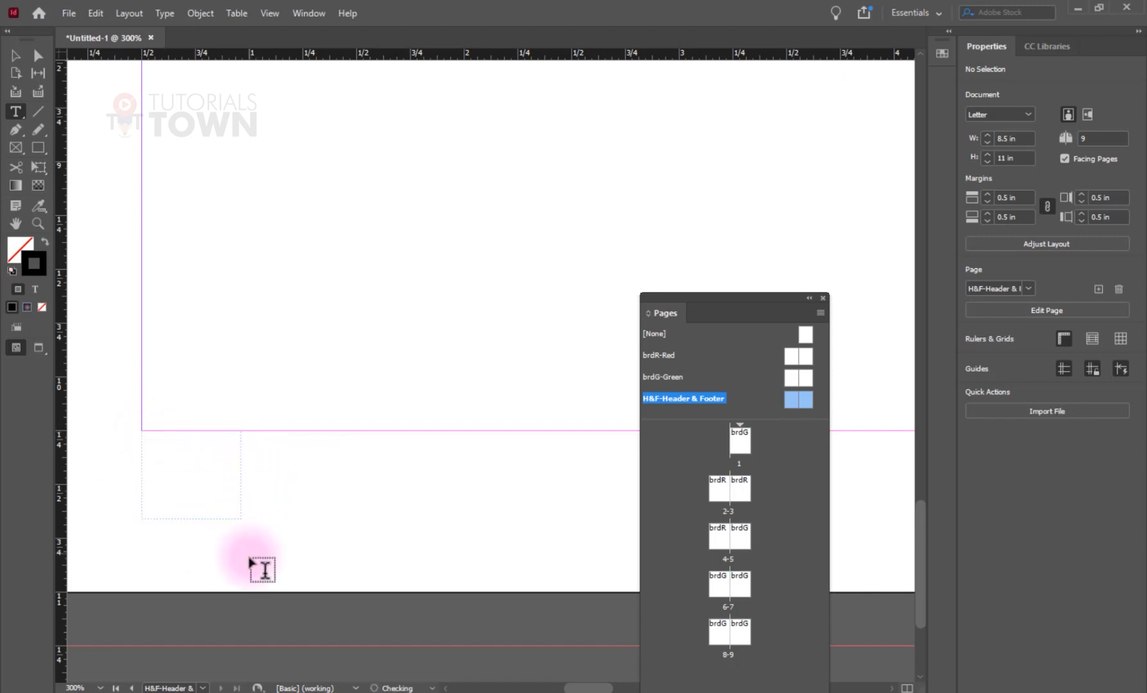
{"action": "type", "text": "1"}
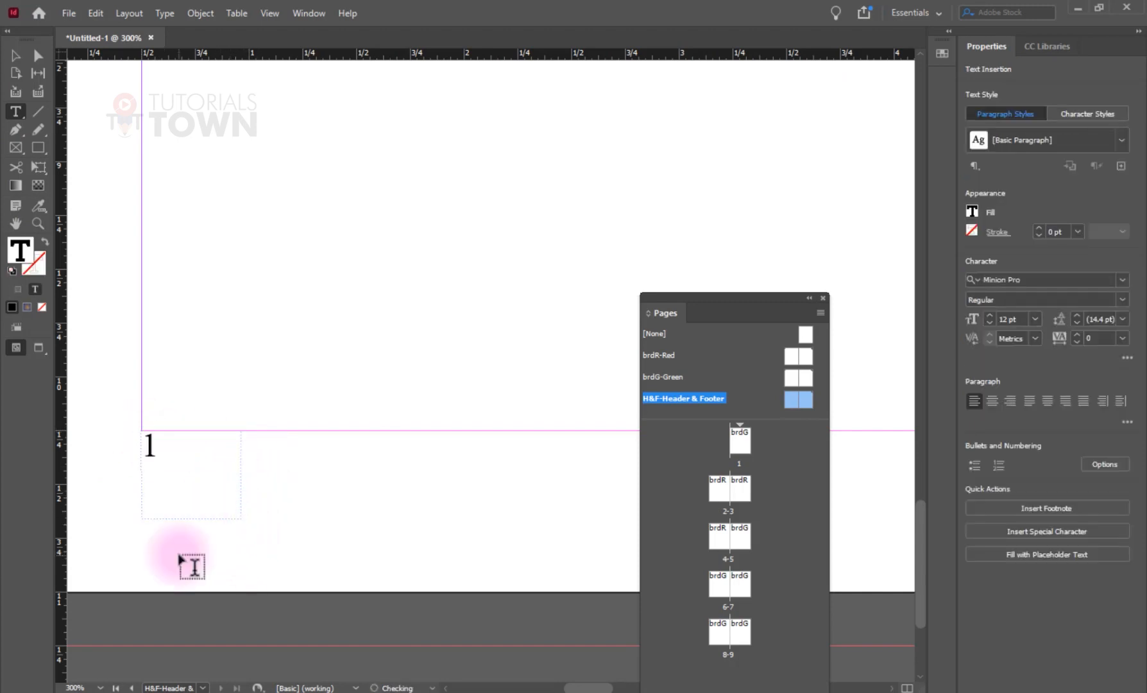
{"action": "key", "text": "BackSpace"}
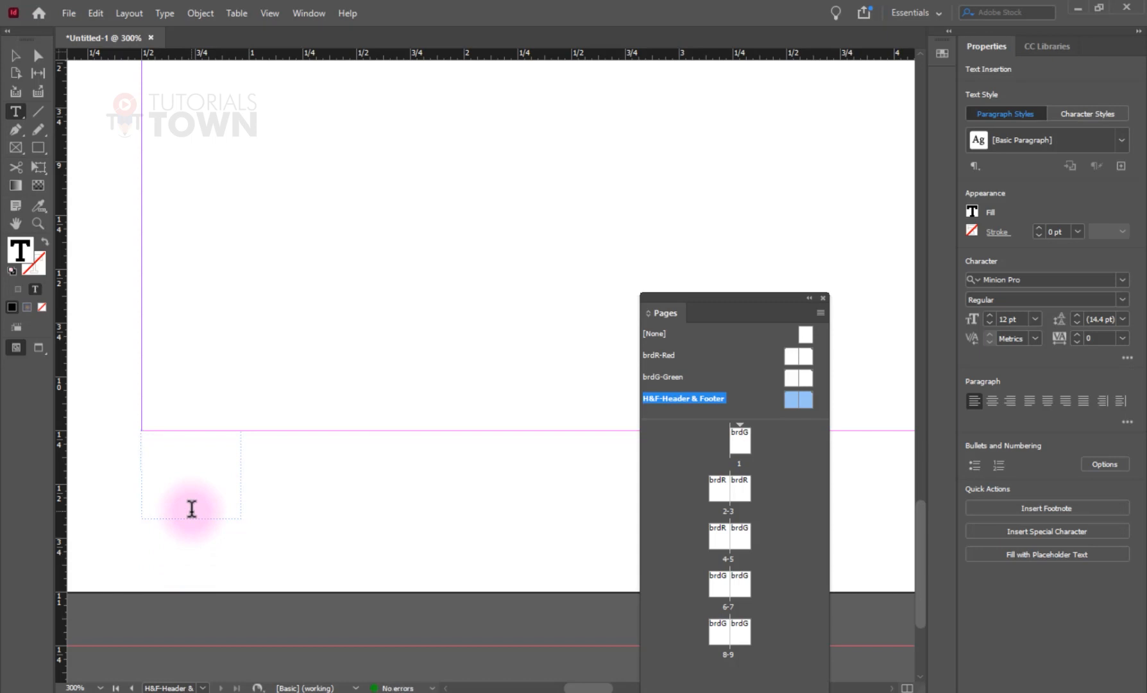
{"action": "type", "text": "1"}
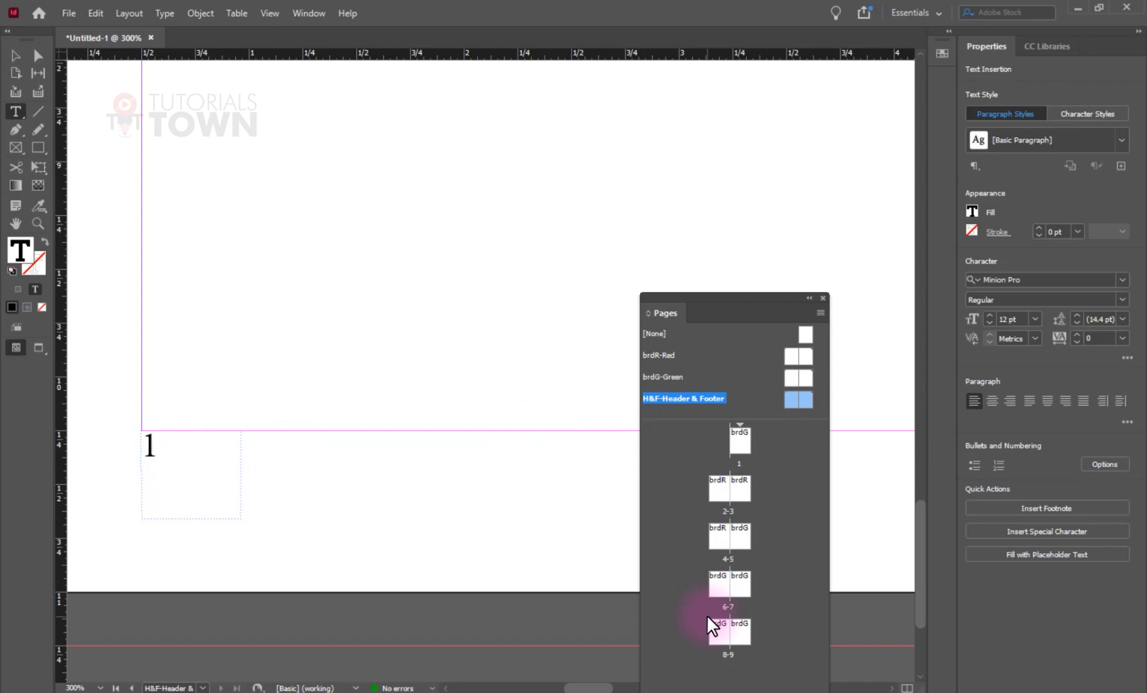
{"action": "key", "text": "BackSpace"}
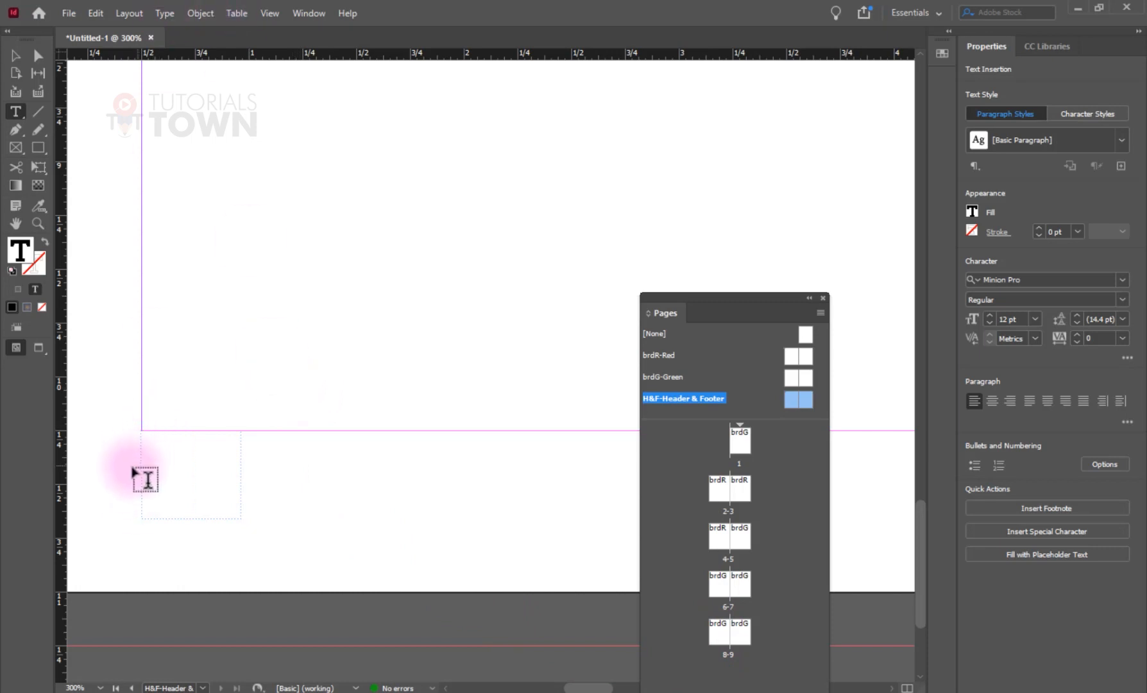
Step: Insert a Current Page Number marker in the footer text frame below the left page's bottom margin
{"action": "left_click", "coordinate": [165, 13]}
{"action": "left_click", "coordinate": [165, 13]}
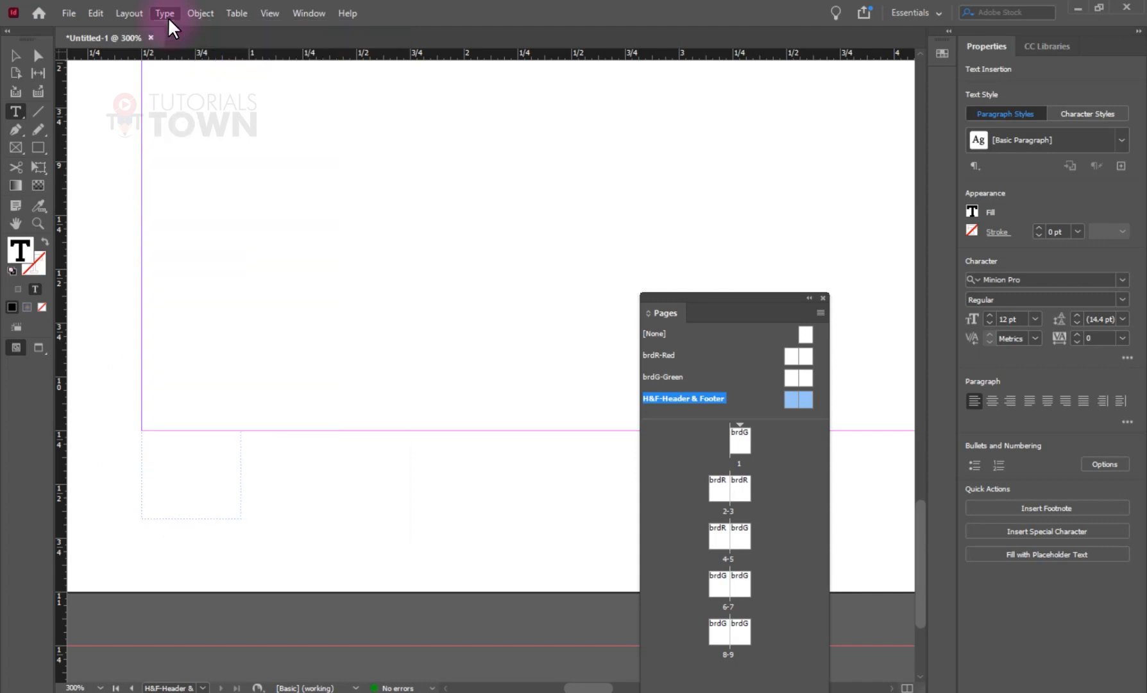
{"action": "left_click", "coordinate": [164, 13]}
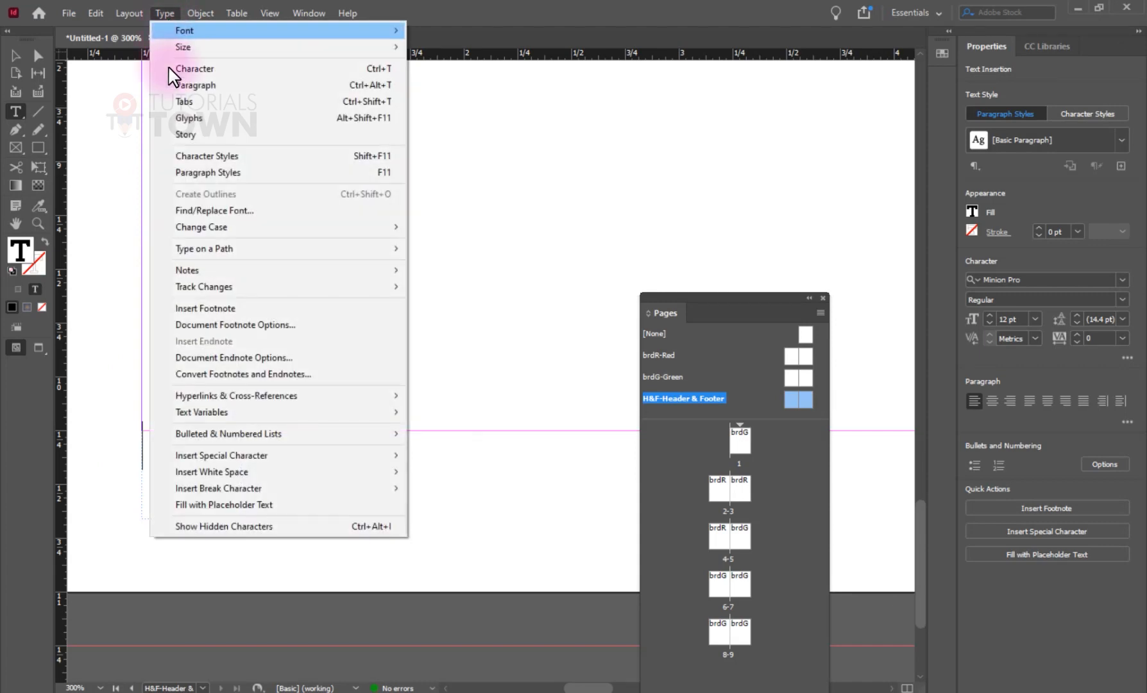
{"action": "mouse_move", "coordinate": [206, 454]}
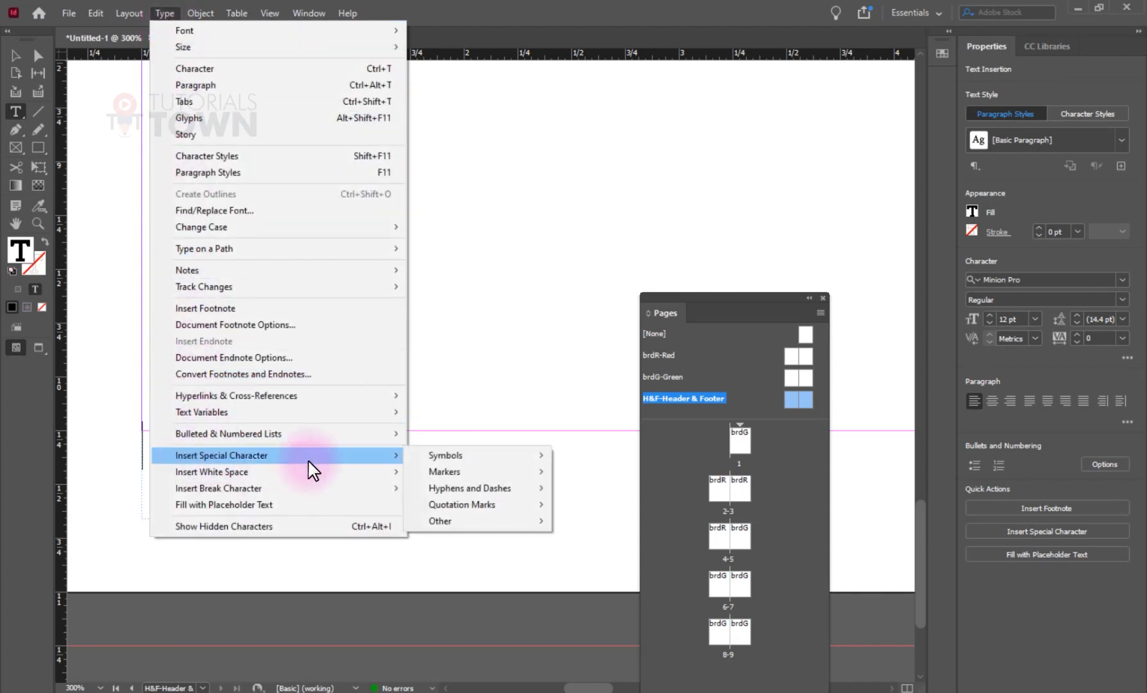
{"action": "mouse_move", "coordinate": [466, 467]}
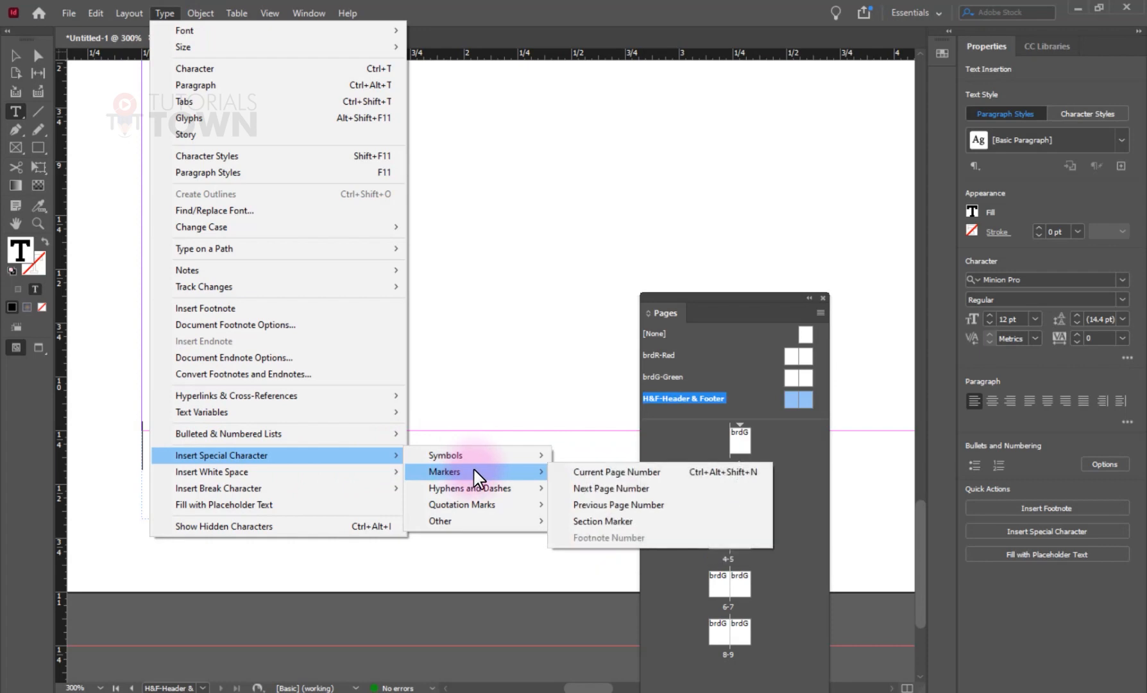
{"action": "left_click", "coordinate": [589, 472]}
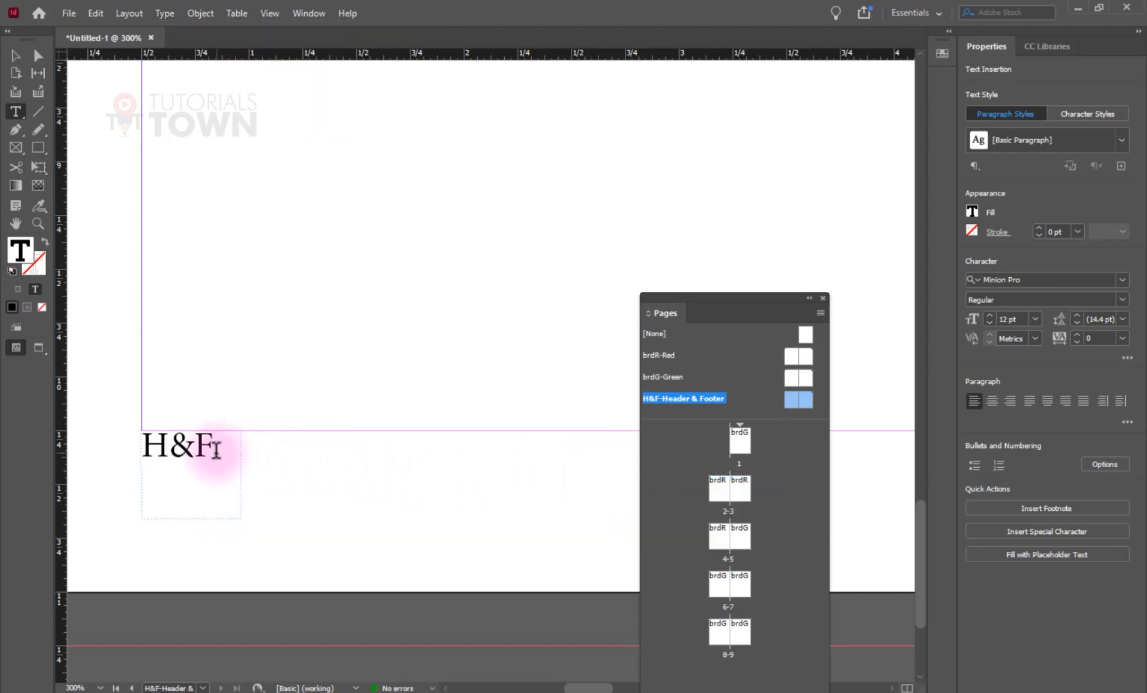
Step: Set the page number marker's font to Roboto Condensed Regular
{"action": "left_click_drag", "start_coordinate": [216, 449], "coordinate": [136, 442]}
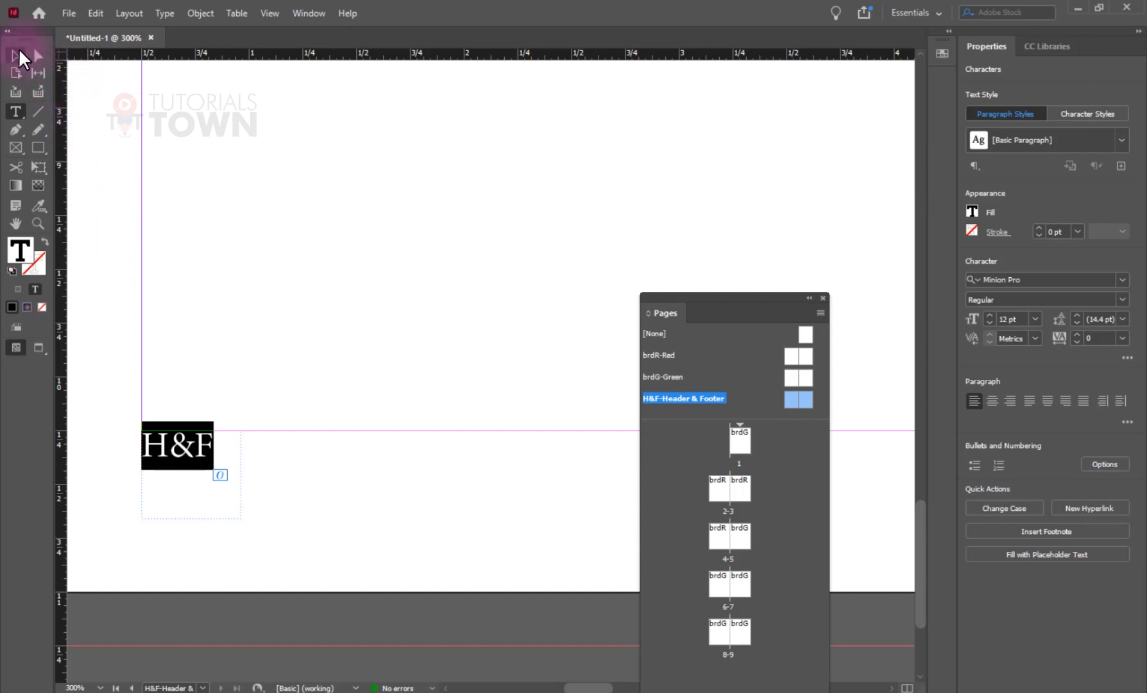
{"action": "left_click_drag", "start_coordinate": [223, 448], "coordinate": [156, 447]}
{"action": "left_click", "coordinate": [1022, 279]}
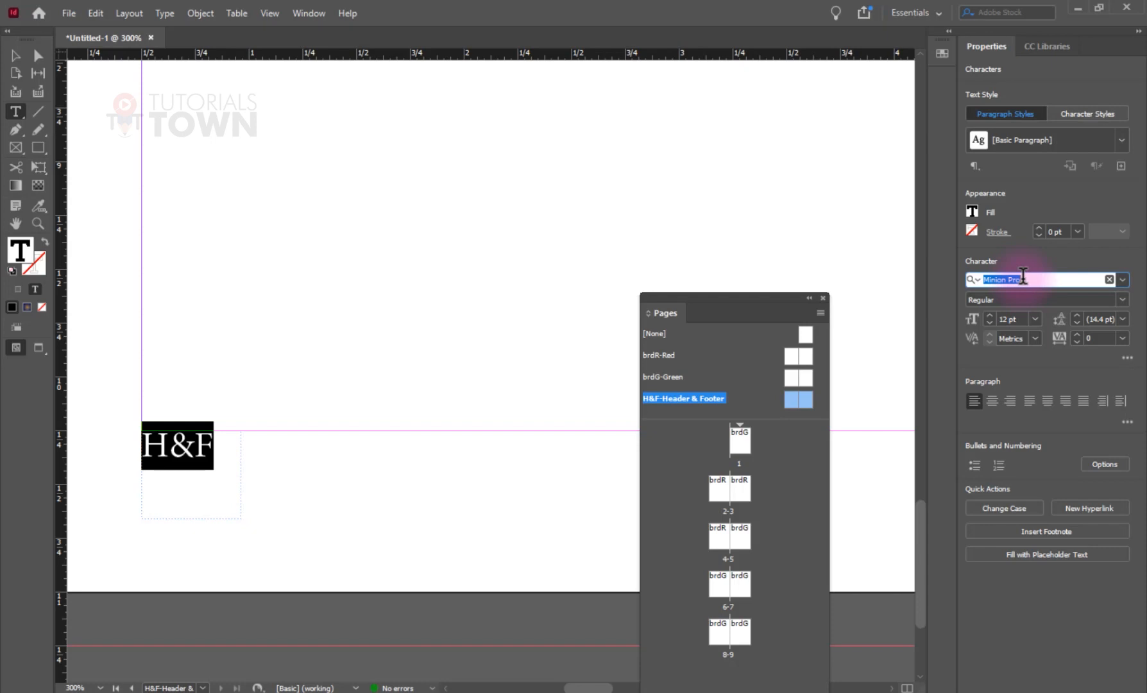
{"action": "type", "text": "roboto"}
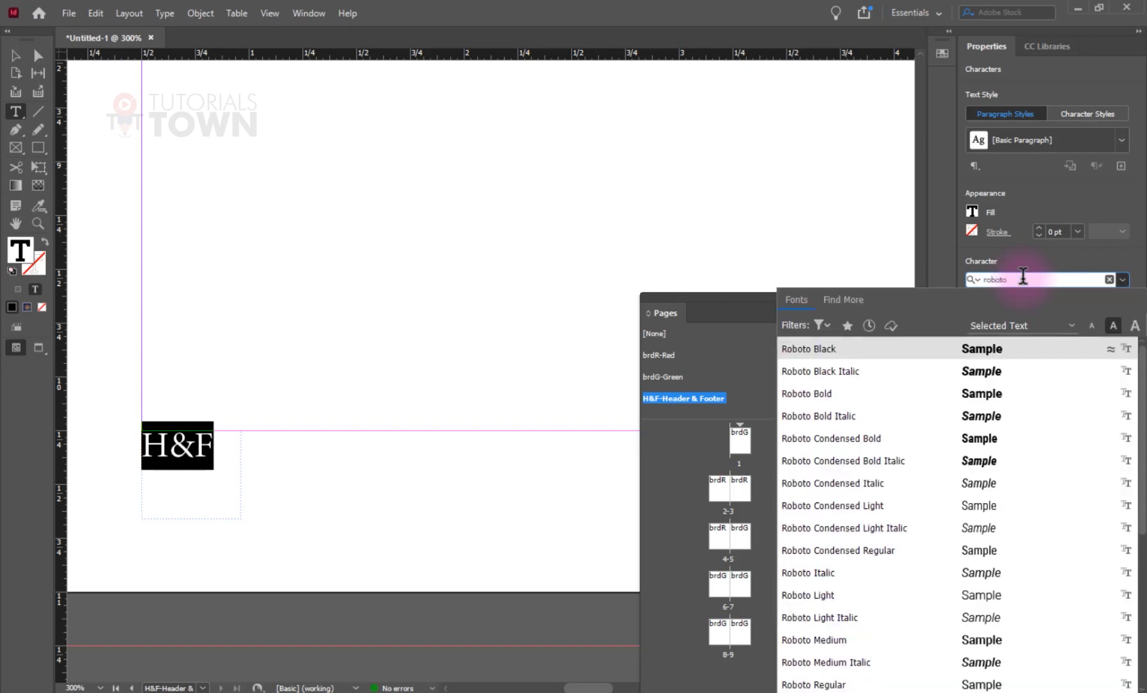
{"action": "left_click", "coordinate": [880, 550]}
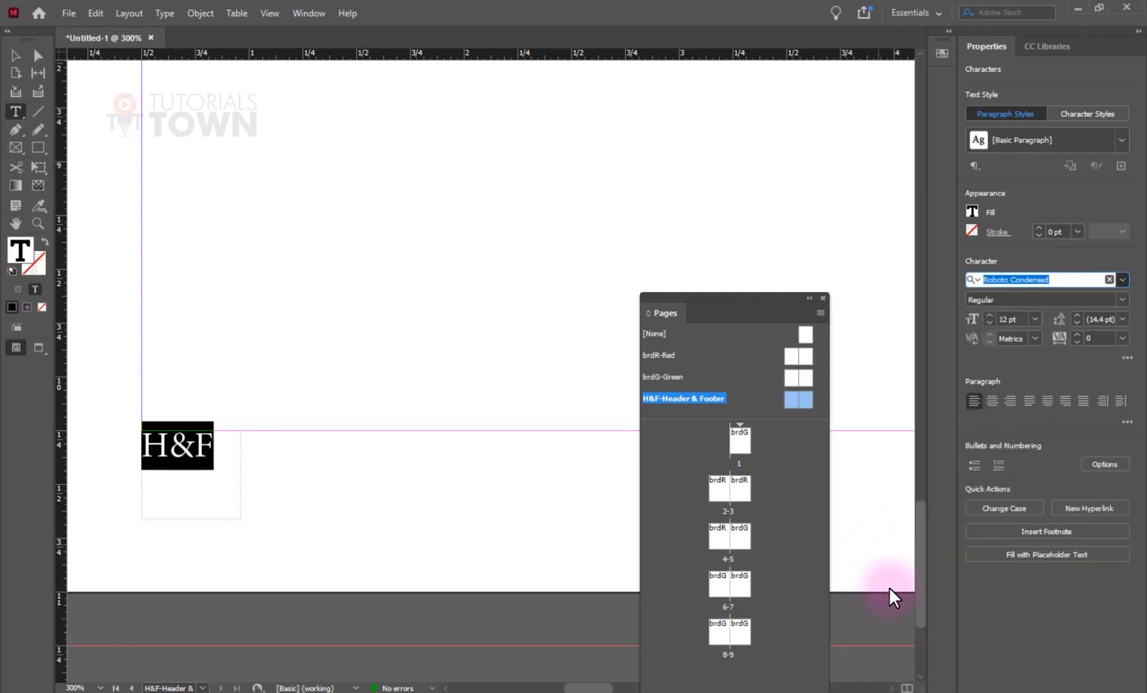
Step: Enclose the footer's page number marker in parentheses
{"action": "left_click", "coordinate": [212, 460]}
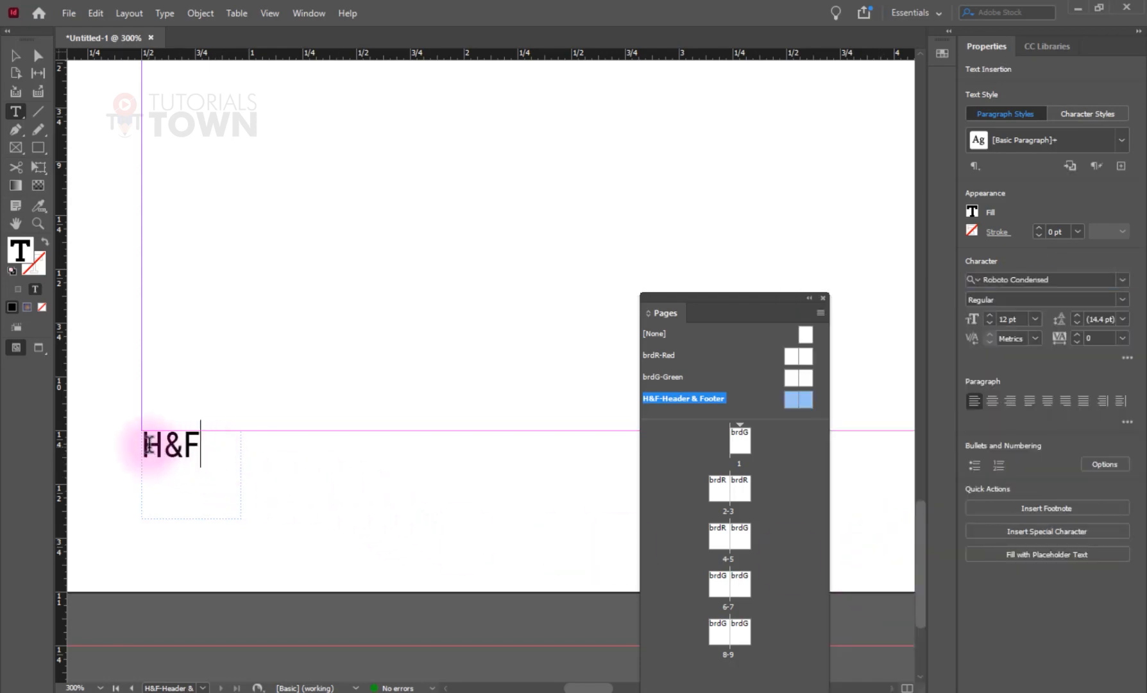
{"action": "left_click", "coordinate": [146, 445]}
{"action": "type", "text": "("}
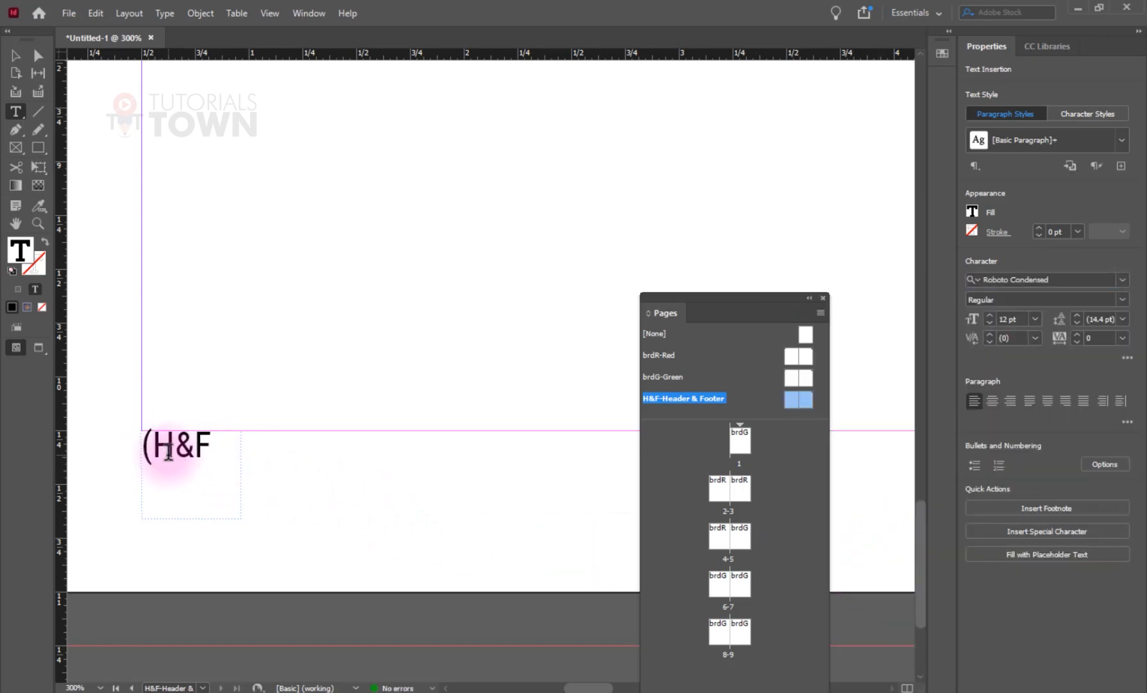
{"action": "key", "text": "End"}
{"action": "type", "text": ")"}
{"action": "key", "text": "Home"}
{"action": "type", "text": "page"}
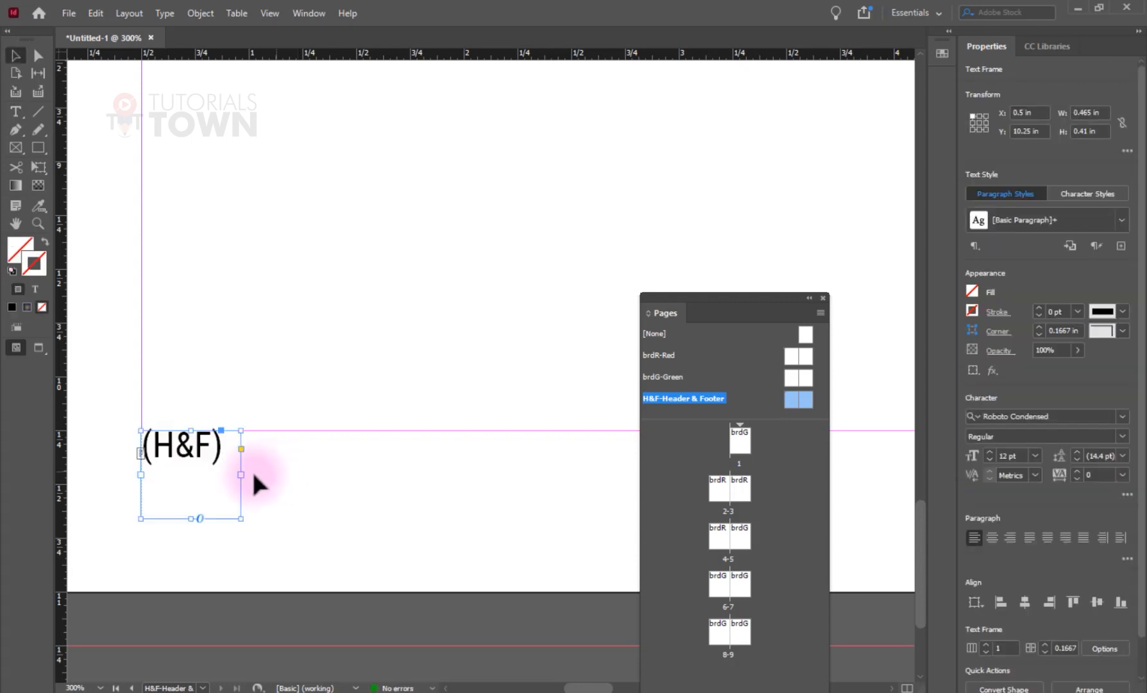
Step: Resize the page number frame to about 0.56 by 0.29 in, with its upper edge at about Y 10.35 in
{"action": "scroll", "coordinate": [244, 476], "scroll_direction": "right", "scroll_amount": 4}
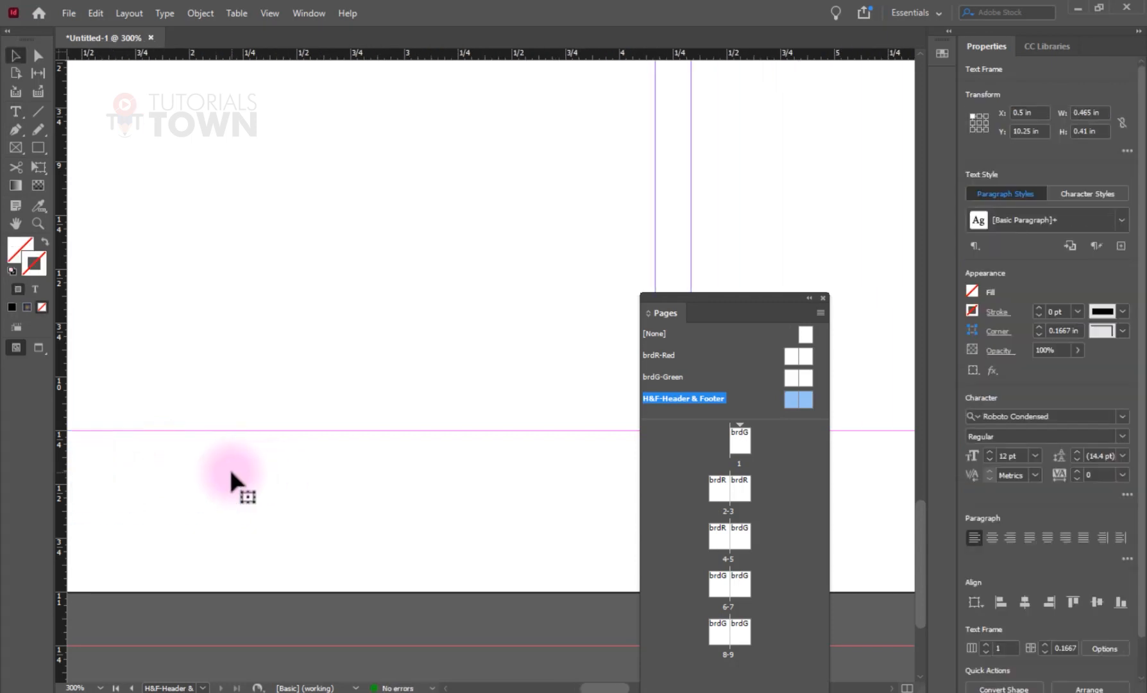
{"action": "scroll", "coordinate": [236, 472], "scroll_direction": "up", "scroll_amount": 4}
{"action": "scroll", "coordinate": [244, 476], "scroll_direction": "down", "scroll_amount": 5}
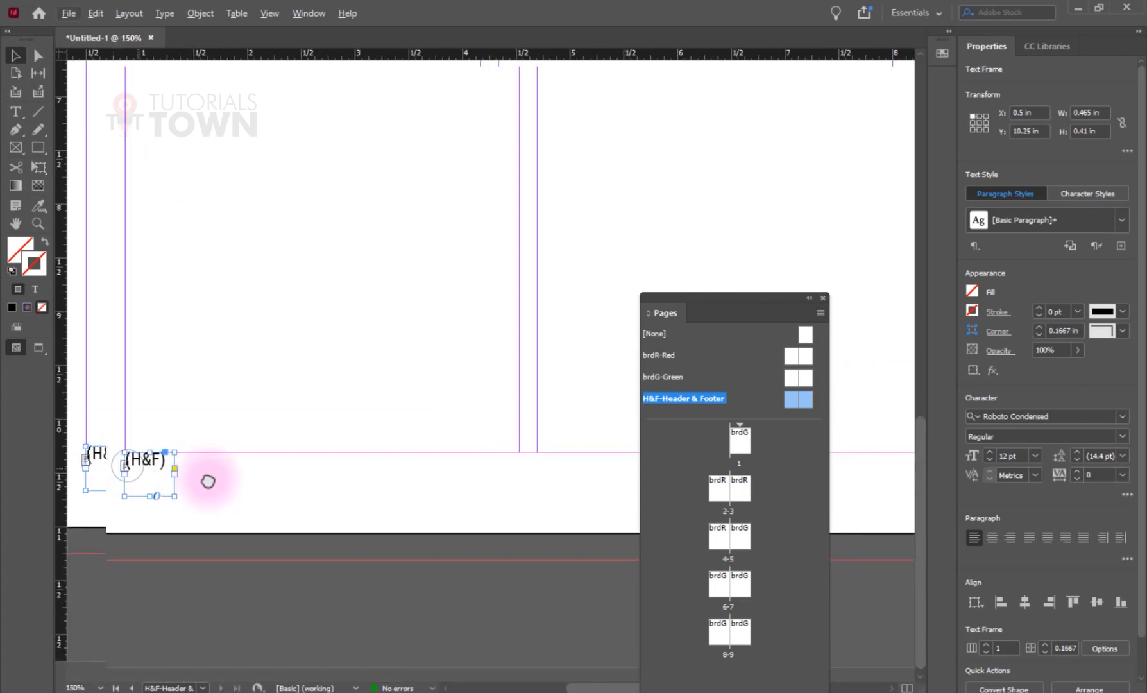
{"action": "left_click_drag", "start_coordinate": [158, 452], "coordinate": [195, 494]}
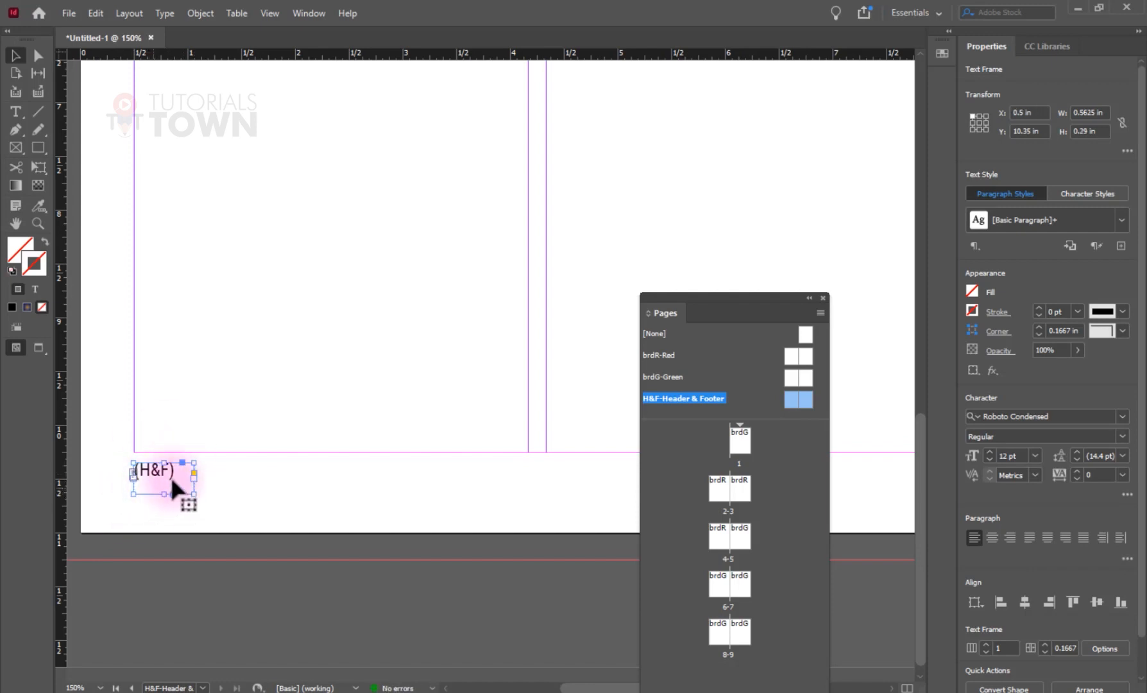
Step: Duplicate the page number frame onto the right page at the same height
{"action": "scroll", "coordinate": [322, 481], "scroll_direction": "down", "scroll_amount": 3}
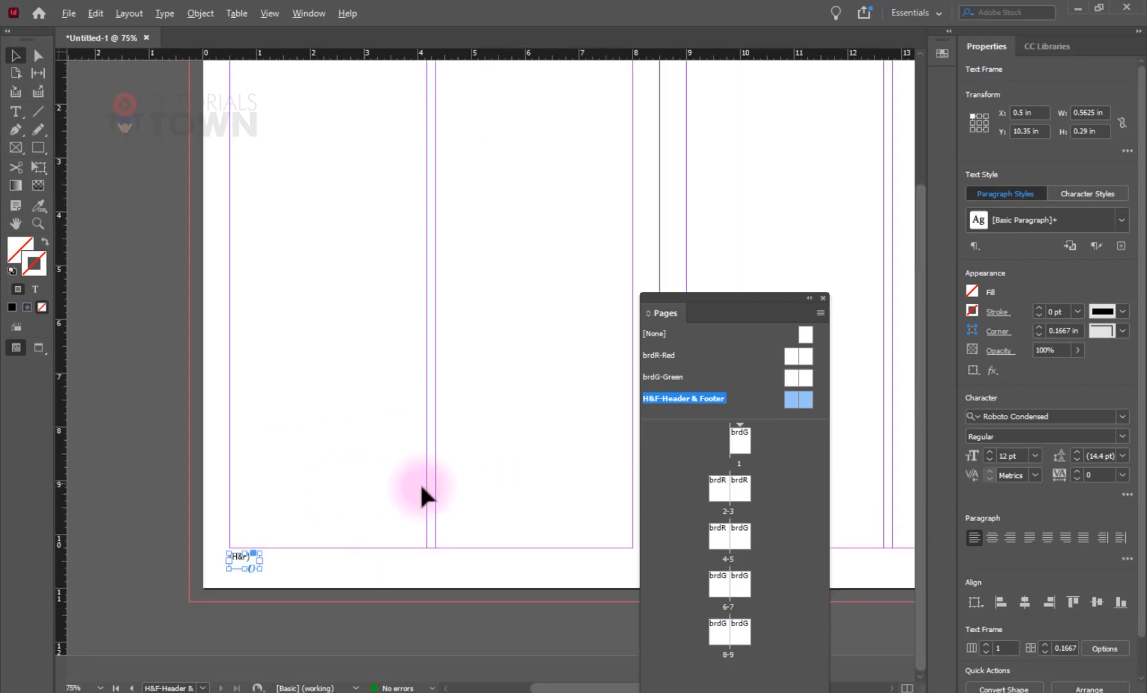
{"action": "left_click_drag", "start_coordinate": [248, 566], "coordinate": [878, 564]}
{"action": "scroll", "coordinate": [223, 457], "scroll_direction": "right", "scroll_amount": 10}
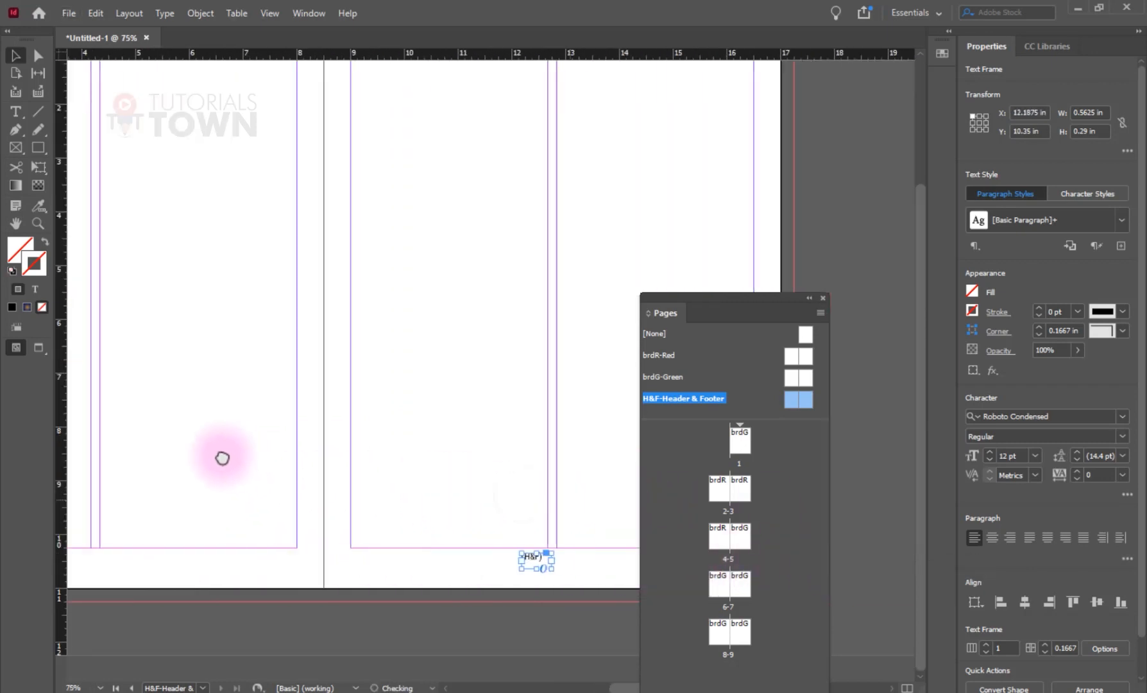
{"action": "scroll", "coordinate": [211, 574], "scroll_direction": "up", "scroll_amount": 3}
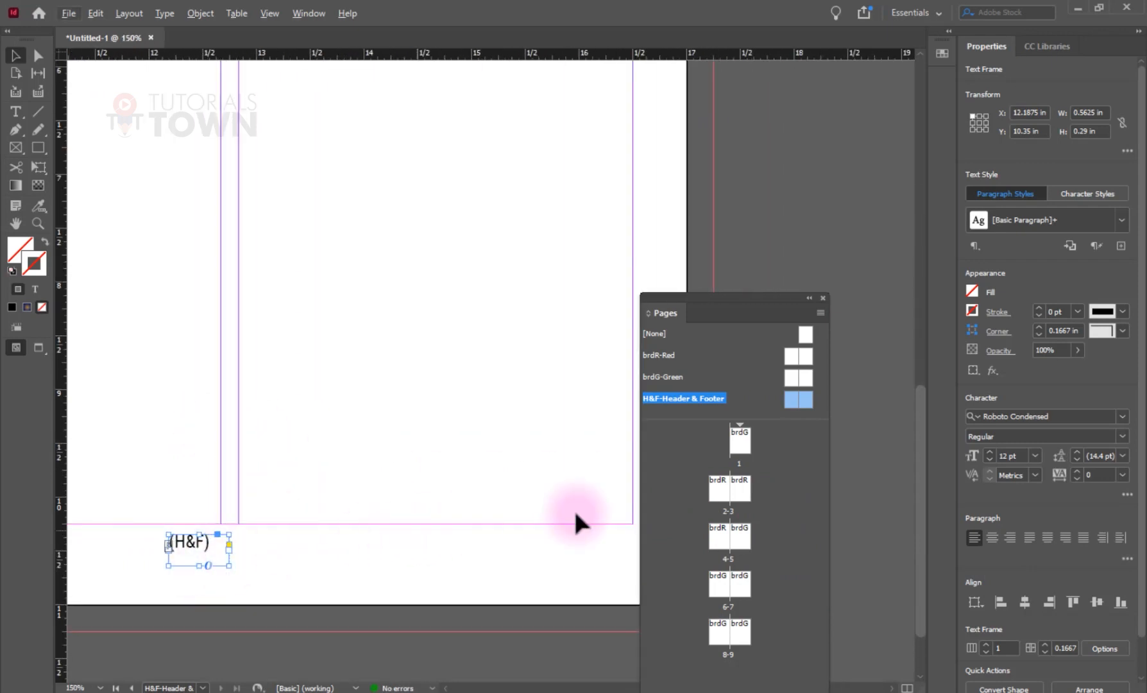
Step: Move the duplicated page number frame flush with the right page's outer margin and right-align its text
{"action": "left_click_drag", "start_coordinate": [759, 300], "coordinate": [569, 81]}
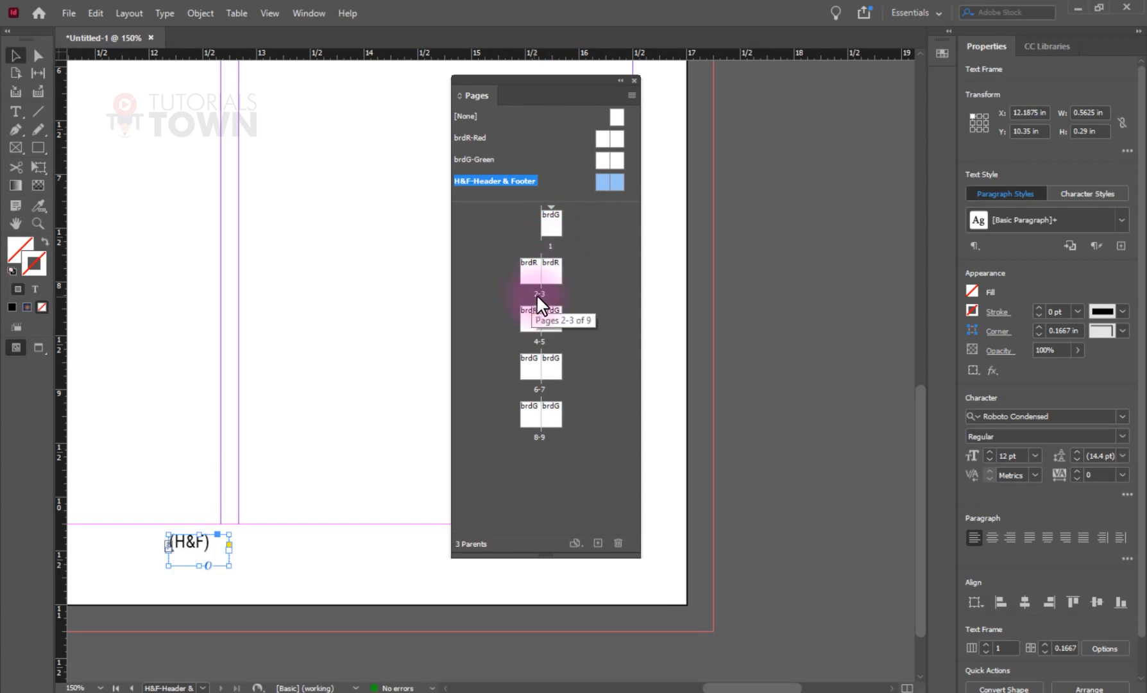
{"action": "key", "text": "alt"}
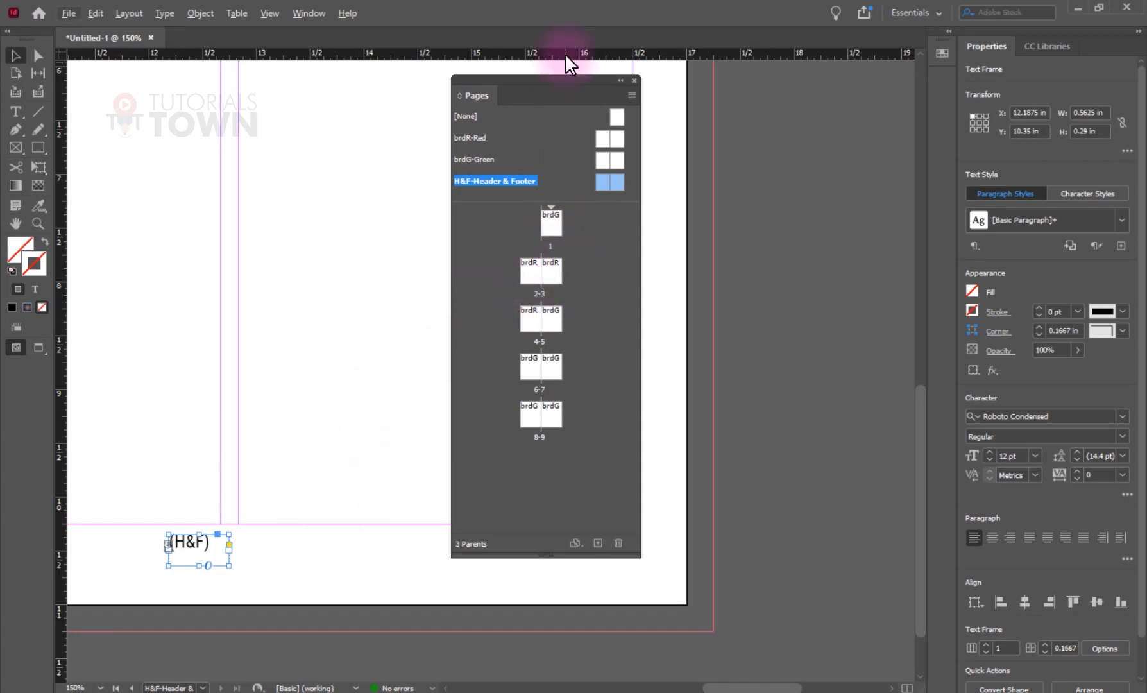
{"action": "left_click_drag", "start_coordinate": [548, 87], "coordinate": [759, 125]}
{"action": "left_click_drag", "start_coordinate": [213, 552], "coordinate": [617, 550]}
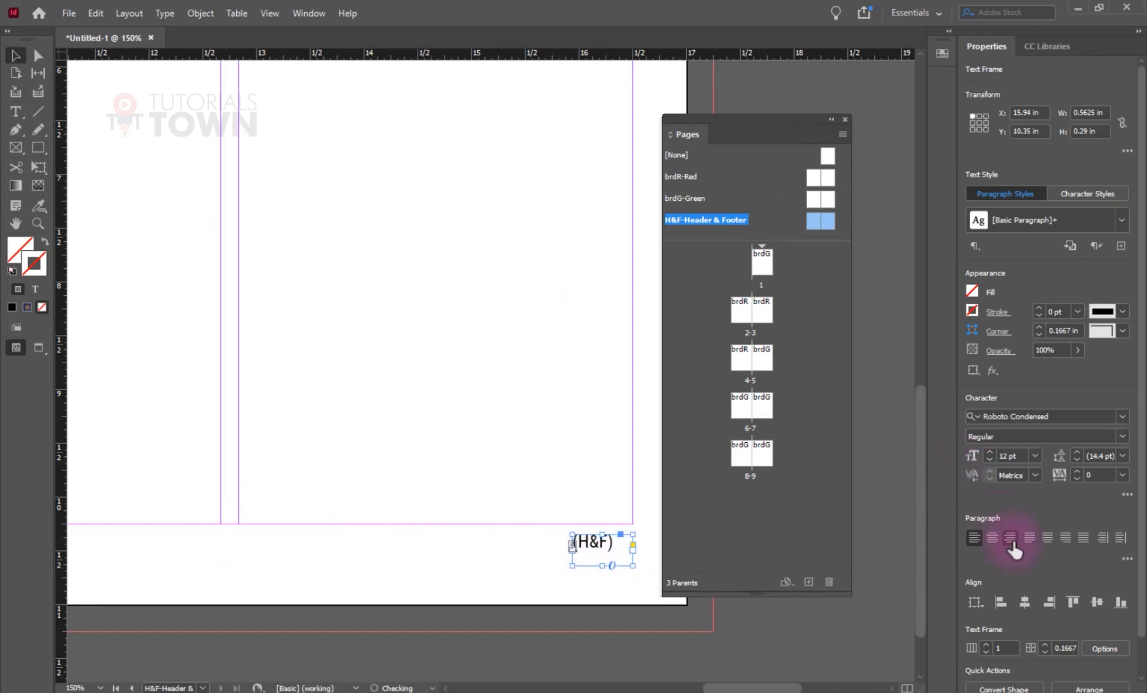
{"action": "left_click", "coordinate": [1010, 538]}
Step: Return from the parent spread to the document pages and examine the lower part of the 2-3 spread
{"action": "left_click_drag", "start_coordinate": [538, 285], "coordinate": [517, 635]}
{"action": "left_click_drag", "start_coordinate": [466, 249], "coordinate": [464, 677]}
{"action": "scroll", "coordinate": [257, 405], "scroll_direction": "down", "scroll_amount": 5}
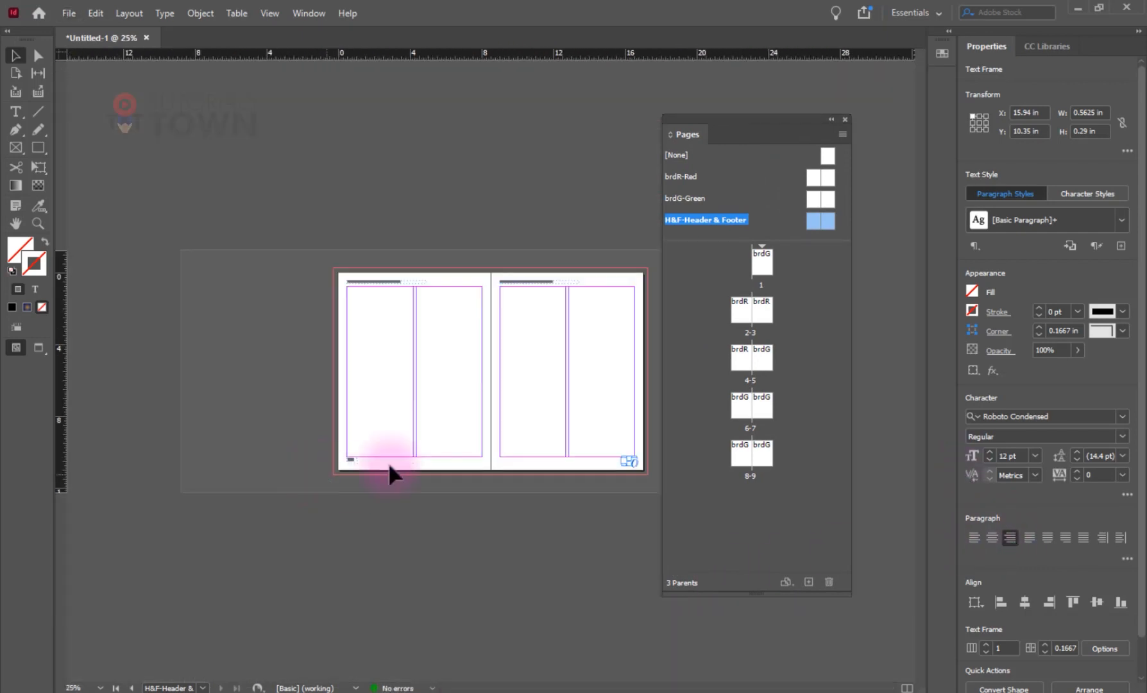
{"action": "double_click", "coordinate": [764, 261]}
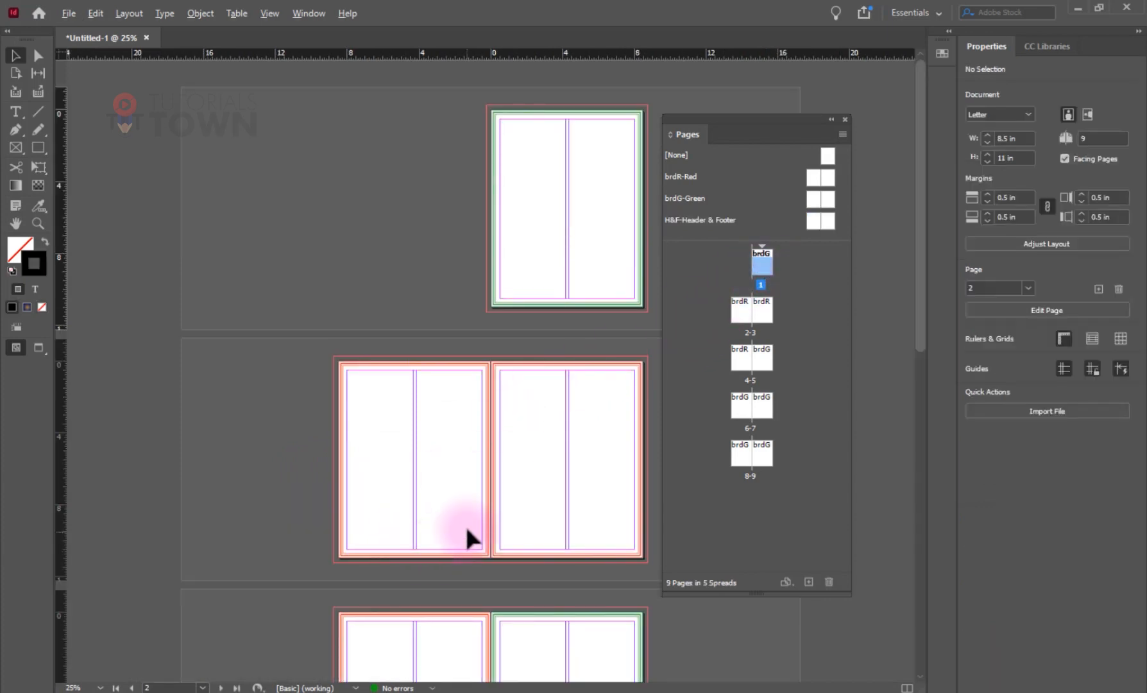
{"action": "scroll", "coordinate": [465, 523], "scroll_direction": "up", "scroll_amount": 2}
{"action": "left_click_drag", "start_coordinate": [517, 557], "coordinate": [335, 481]}
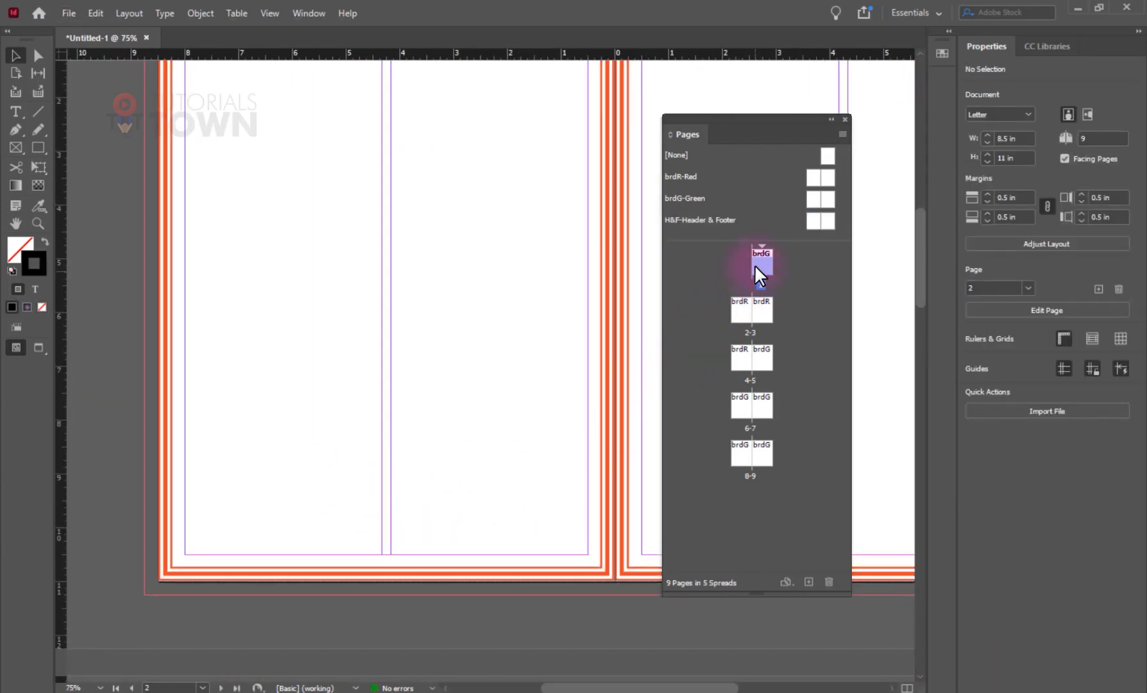
Step: Apply the H&F-Header & Footer parent to all document pages, 1 through 9
{"action": "left_click_drag", "start_coordinate": [769, 254], "coordinate": [761, 260]}
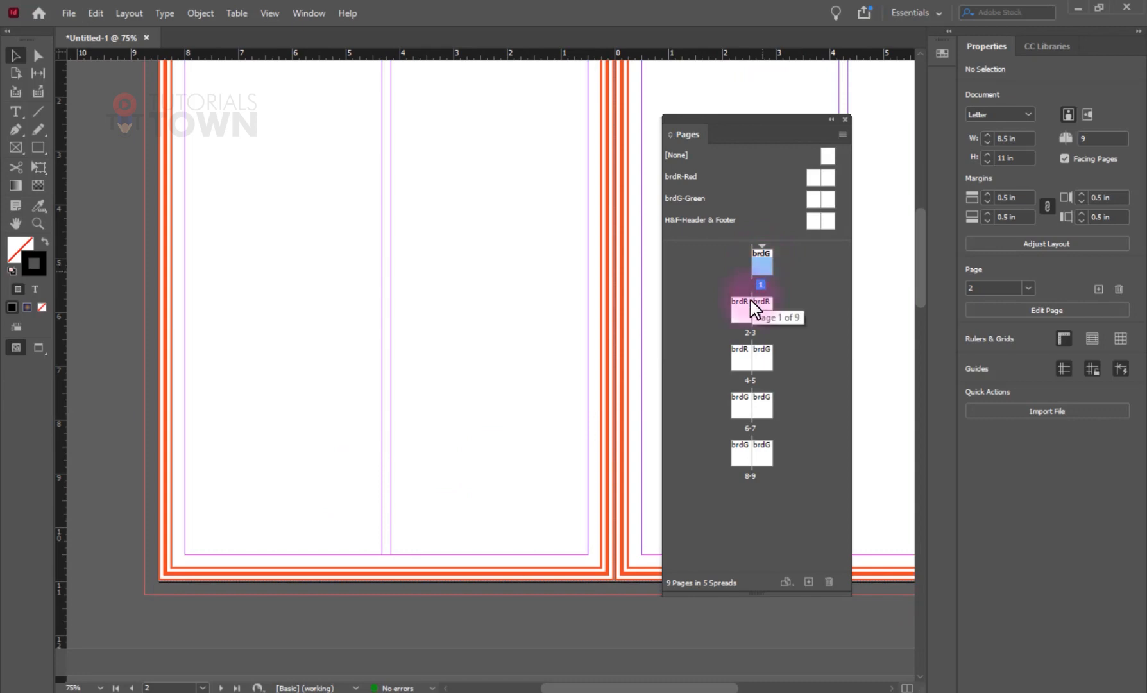
{"action": "left_click", "coordinate": [763, 264]}
{"action": "left_click", "coordinate": [764, 451], "text": "shift"}
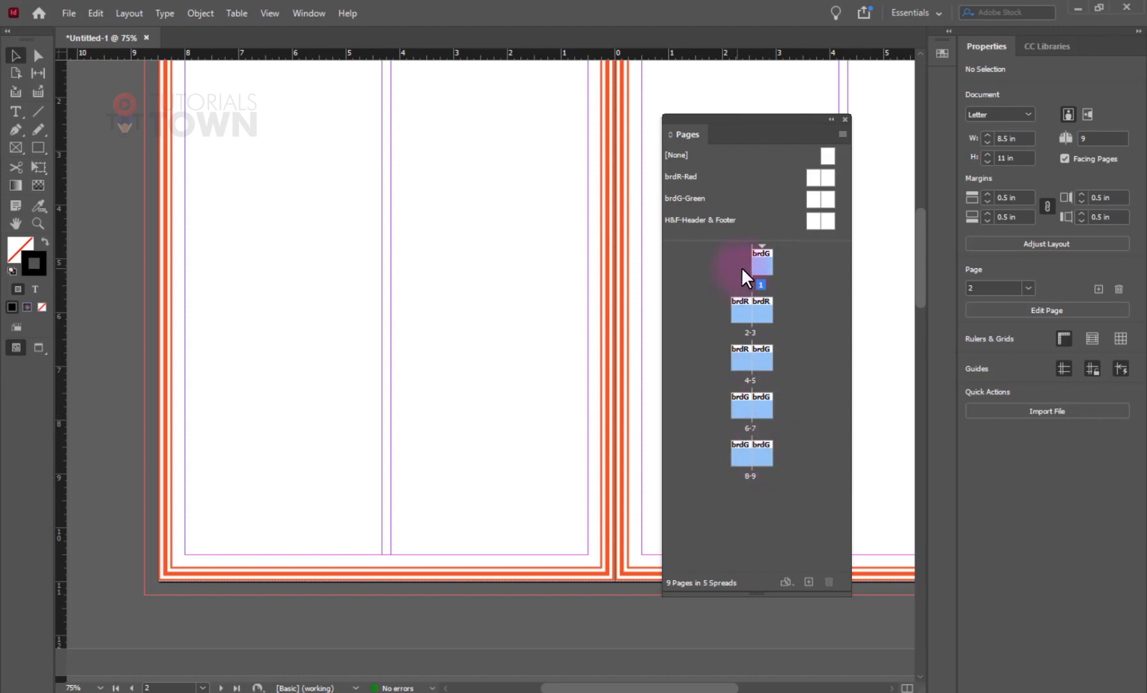
{"action": "right_click", "coordinate": [761, 269]}
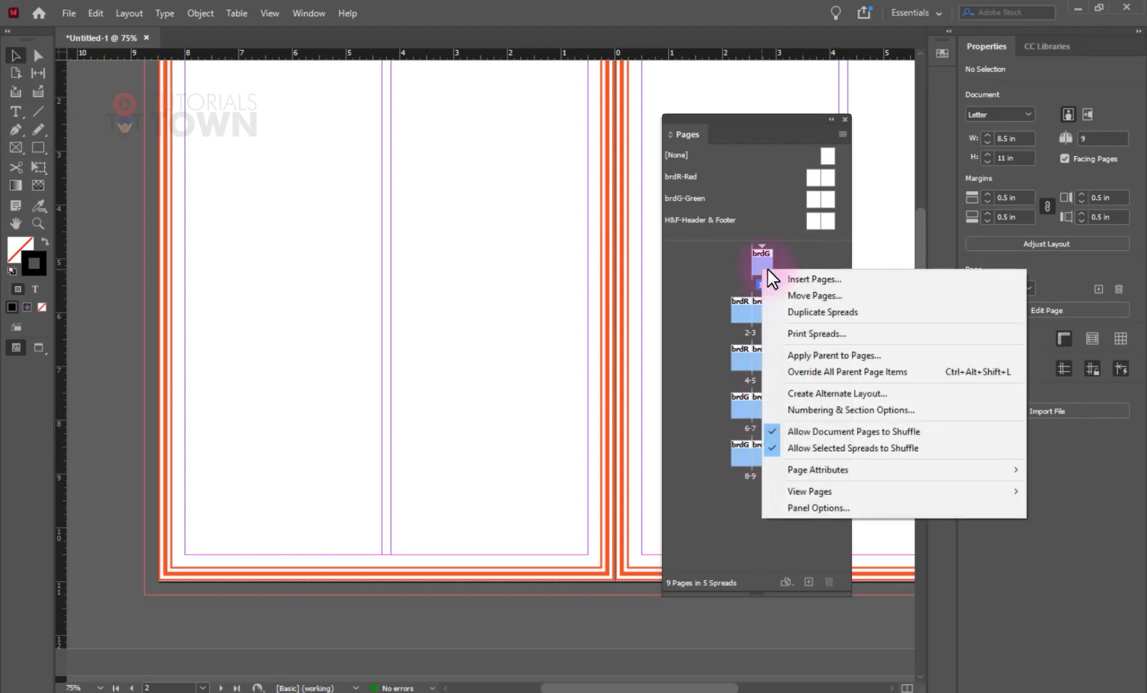
{"action": "left_click", "coordinate": [812, 354]}
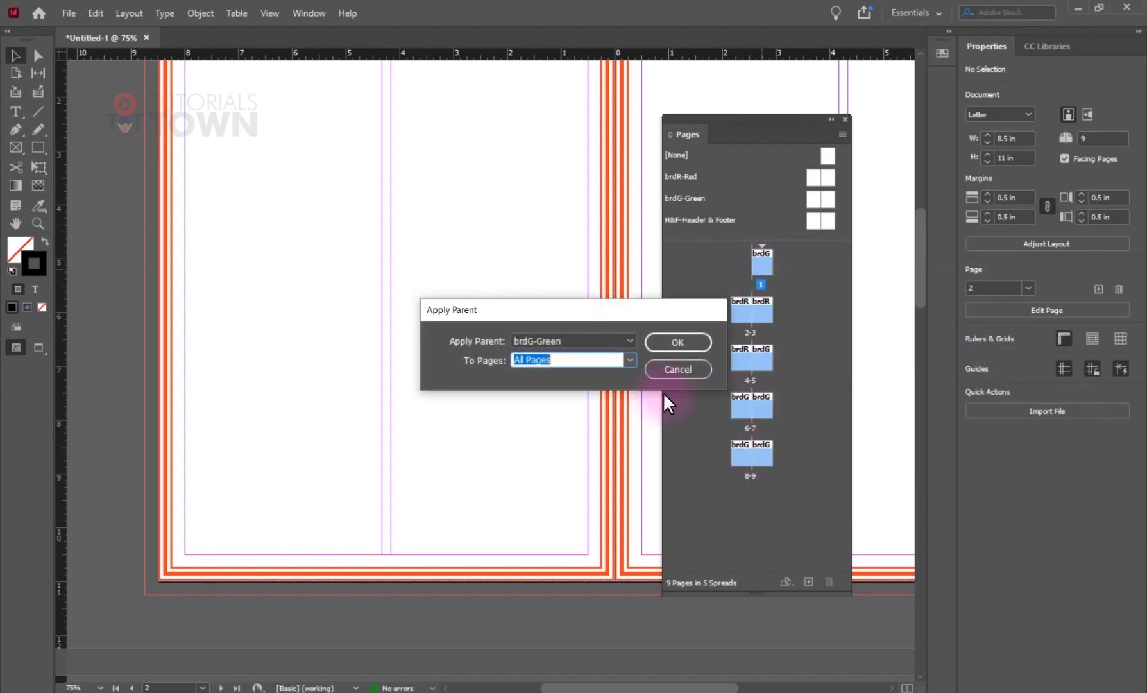
{"action": "left_click", "coordinate": [606, 342]}
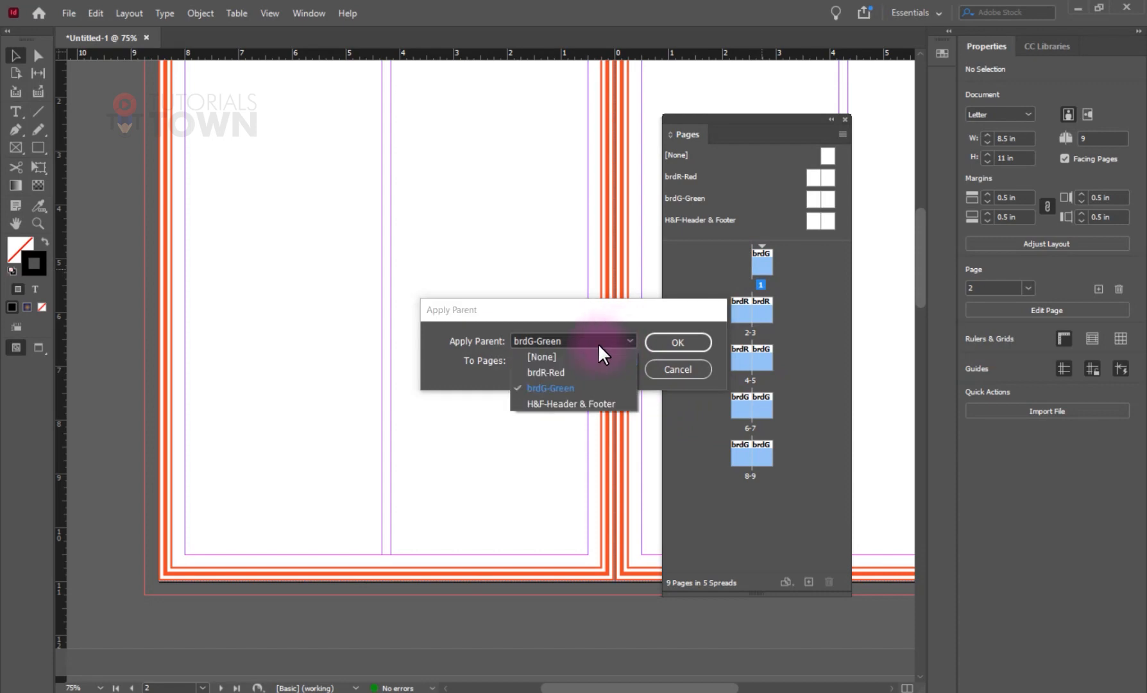
{"action": "left_click", "coordinate": [543, 405]}
{"action": "left_click", "coordinate": [678, 342]}
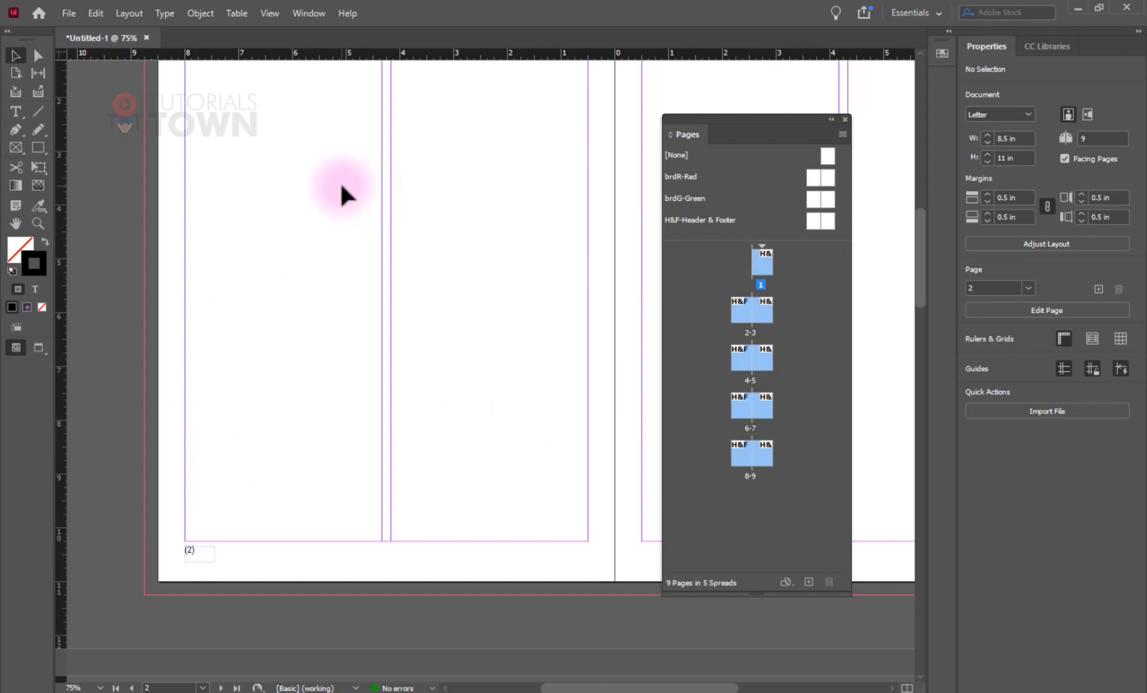
Step: Check the headers and page numbers in full-screen presentation up to the last spread, and return to the H&F-Header & Footer parent
{"action": "key", "text": "shift+w"}
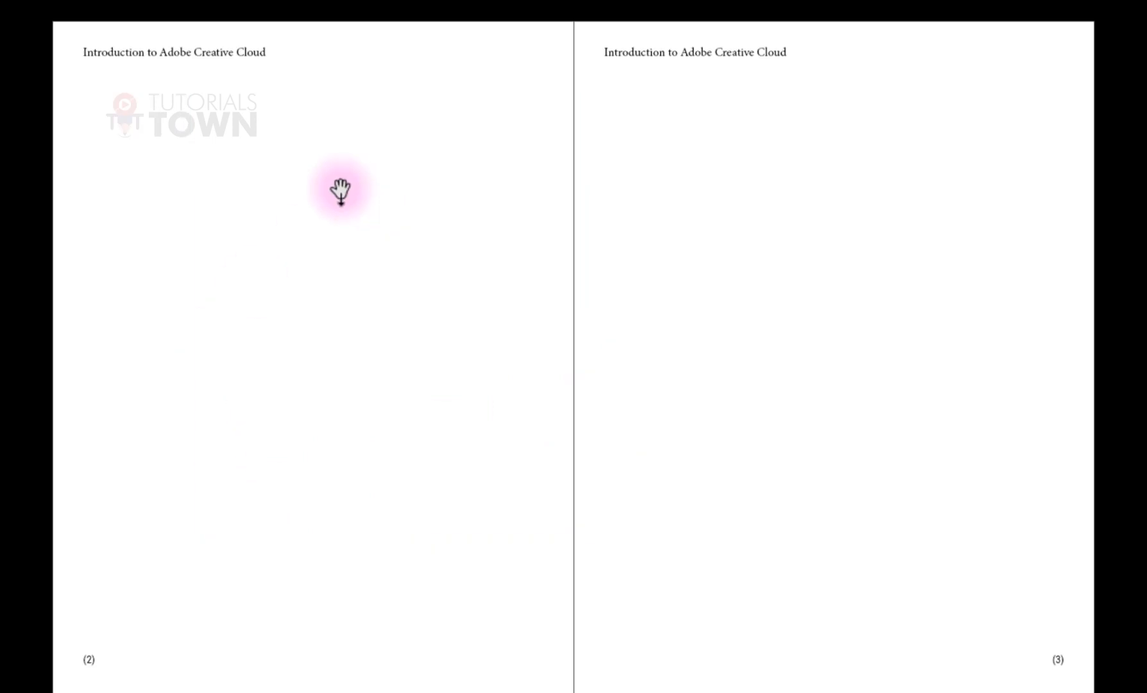
{"action": "key", "text": "Right"}
{"action": "key", "text": "Right"}
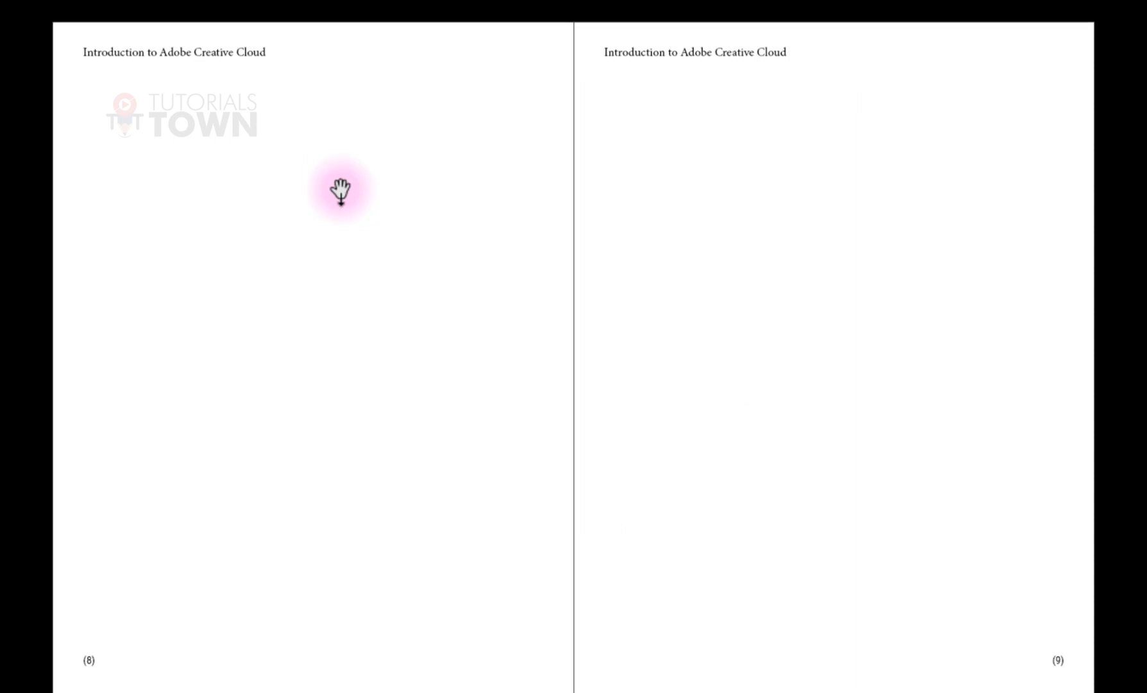
{"action": "key", "text": "Escape"}
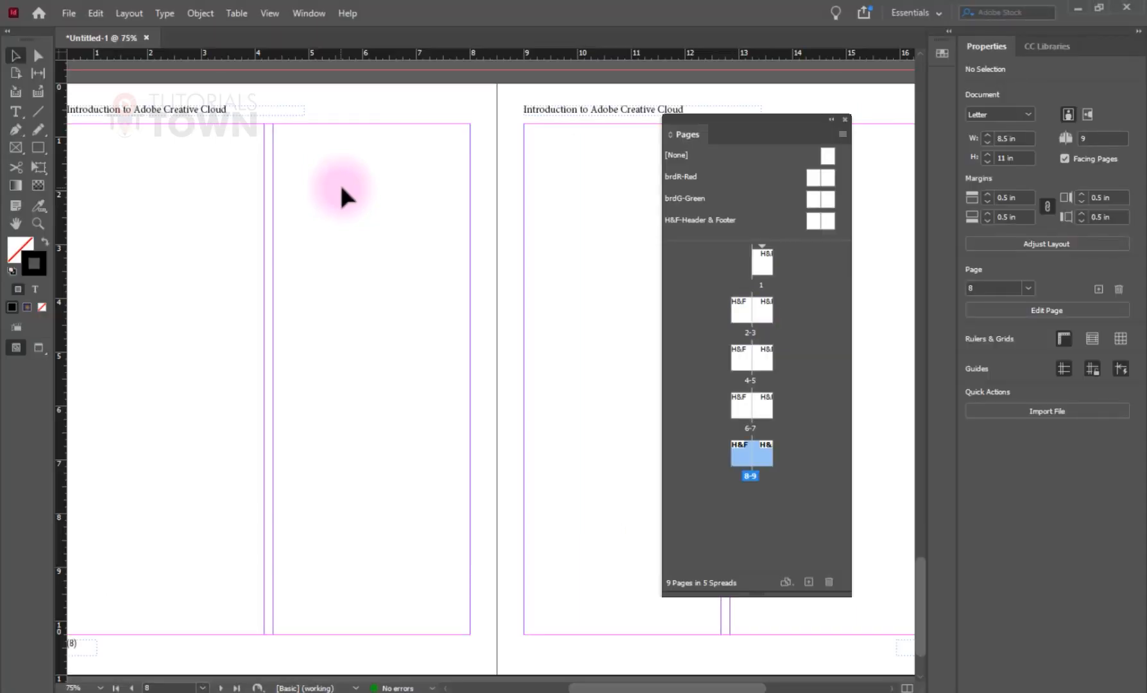
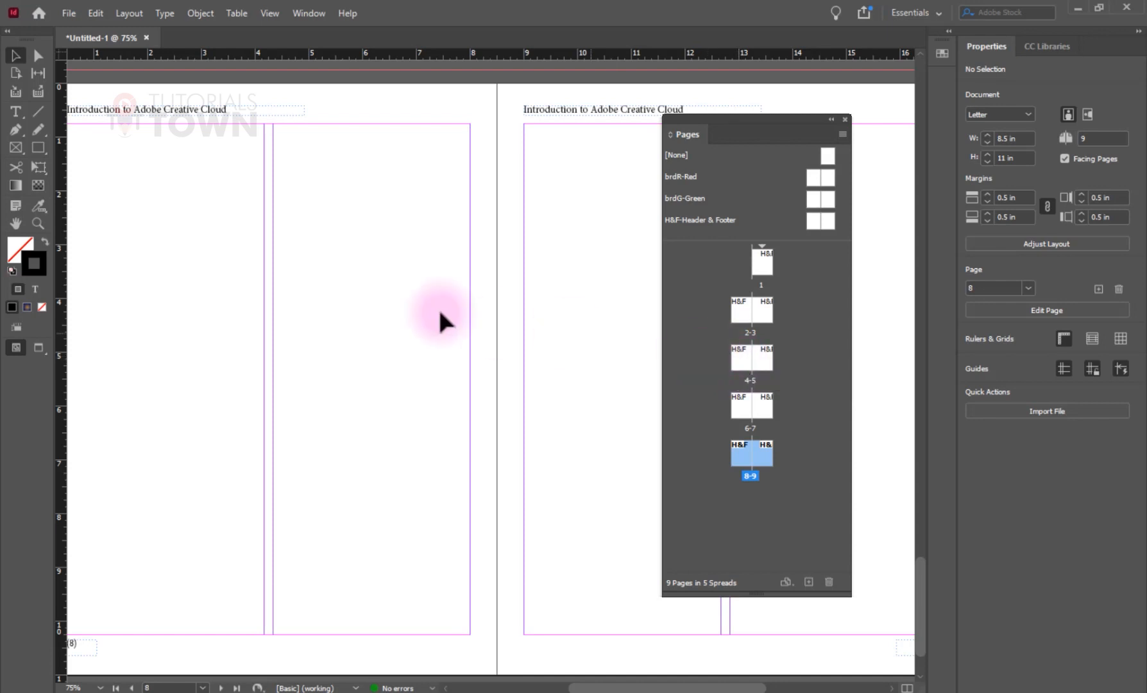
{"action": "scroll", "coordinate": [276, 318], "scroll_direction": "right", "scroll_amount": 3}
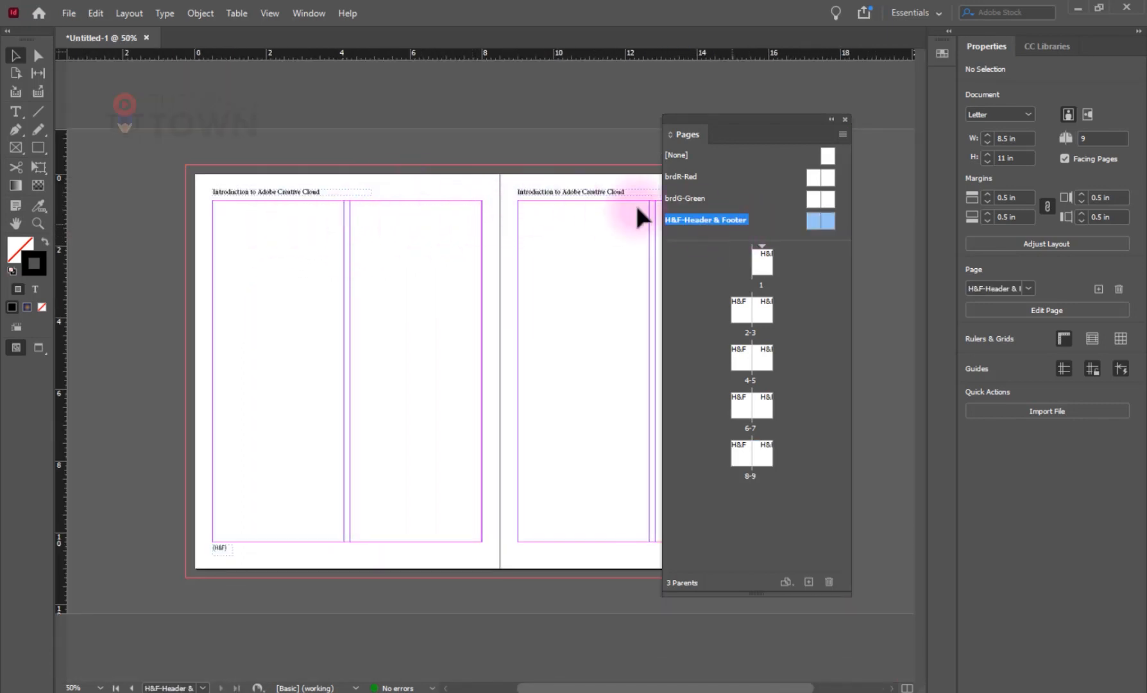
Step: Base the H&F-Header & Footer parent on the brdG-Green parent
{"action": "right_click", "coordinate": [816, 219]}
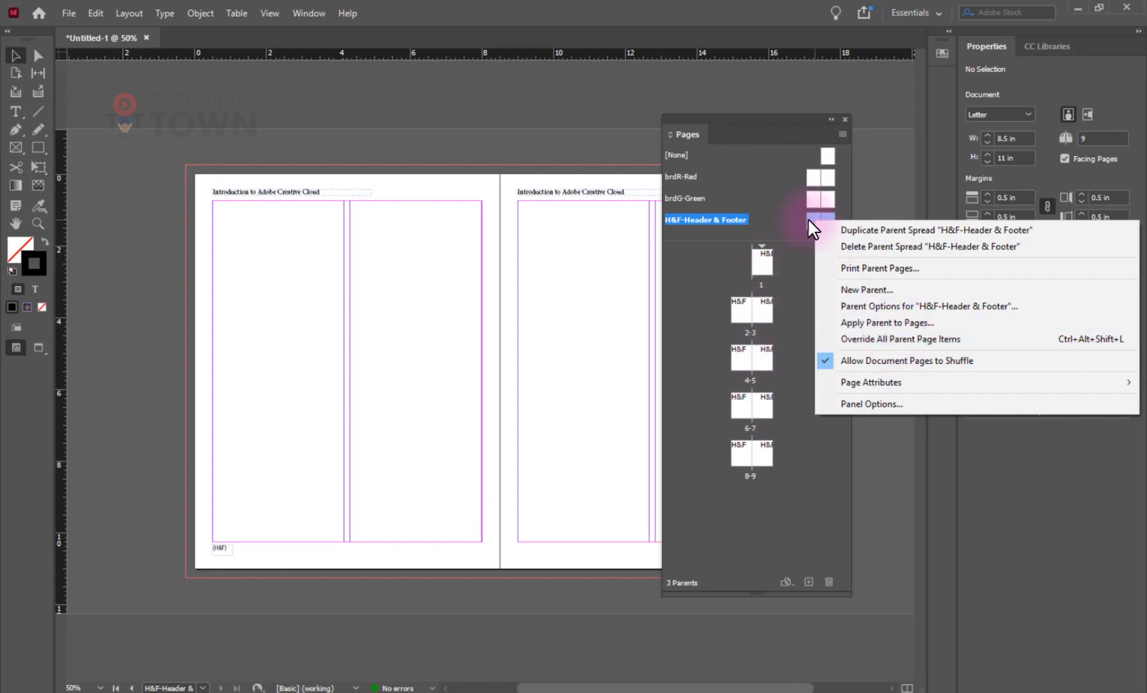
{"action": "left_click", "coordinate": [916, 308]}
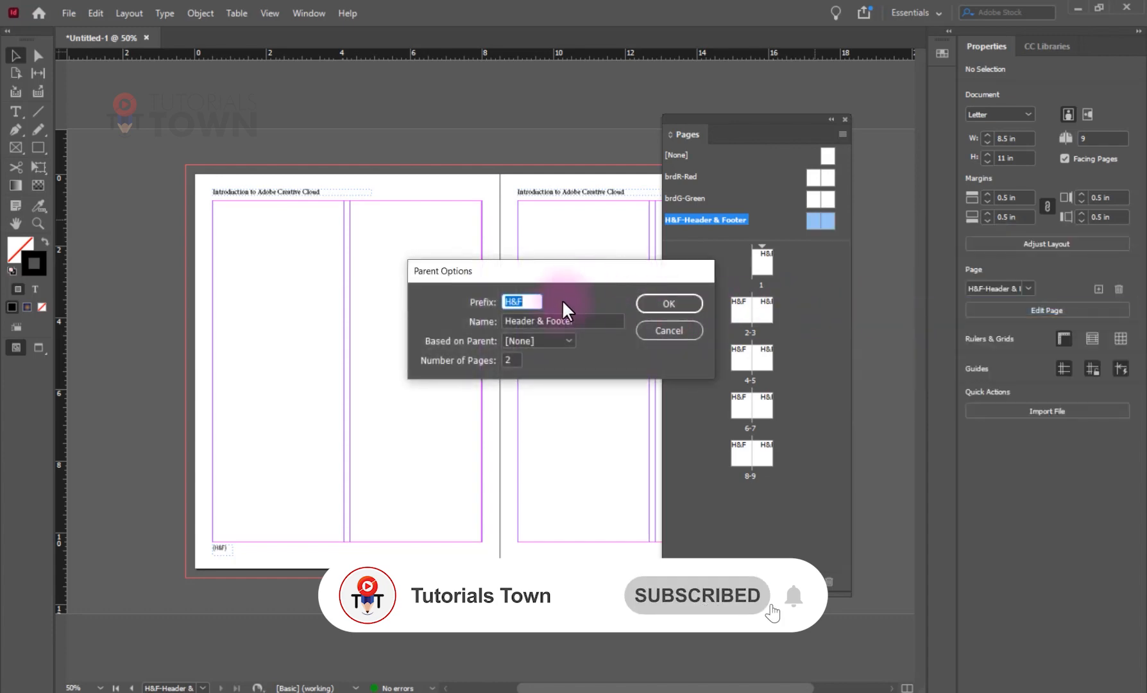
{"action": "left_click", "coordinate": [535, 339]}
{"action": "left_click", "coordinate": [540, 388]}
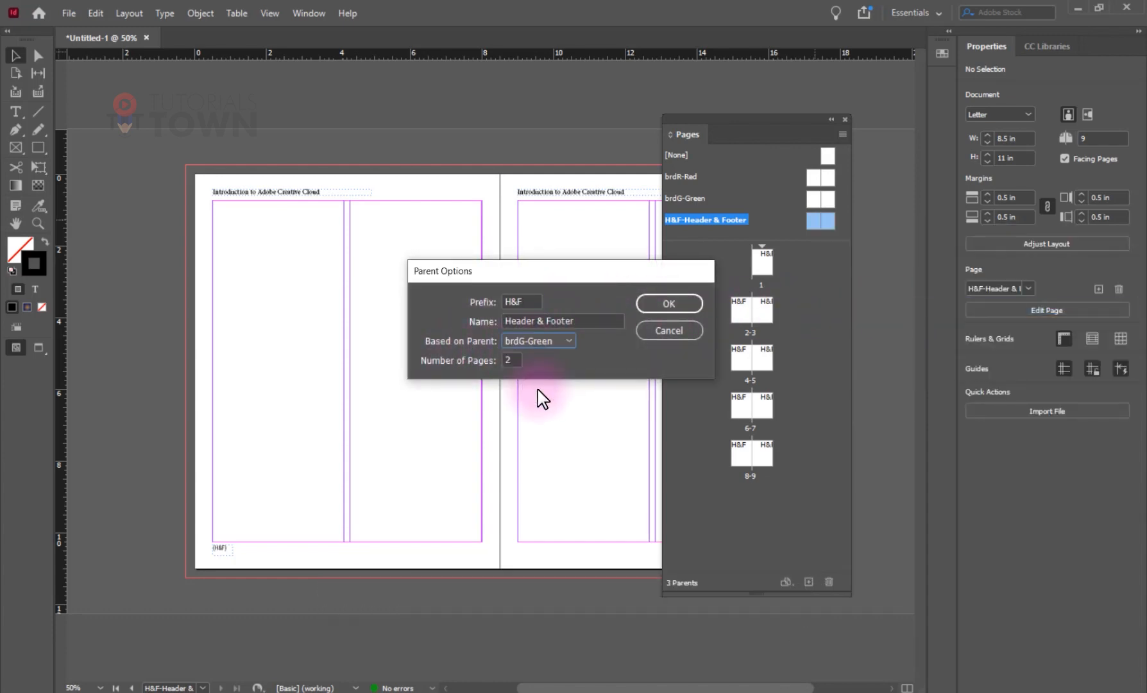
{"action": "left_click", "coordinate": [667, 298]}
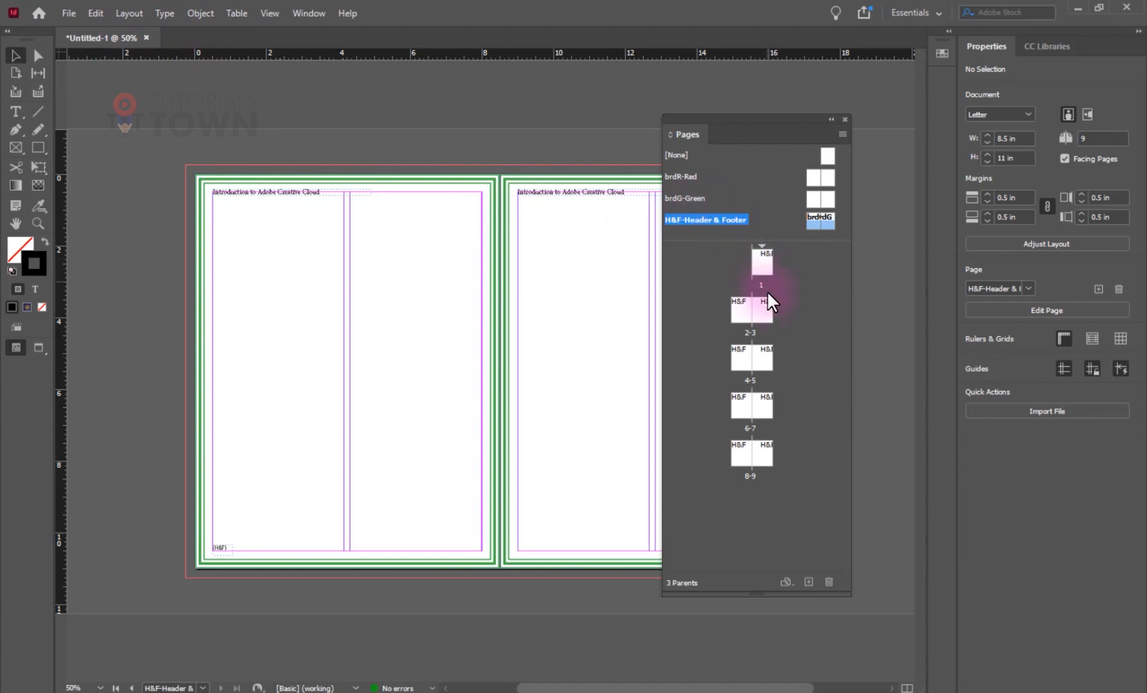
Step: Check the border, header and page numbers on the document pages in full-screen presentation, starting from page 1
{"action": "double_click", "coordinate": [760, 263]}
{"action": "left_click", "coordinate": [350, 452]}
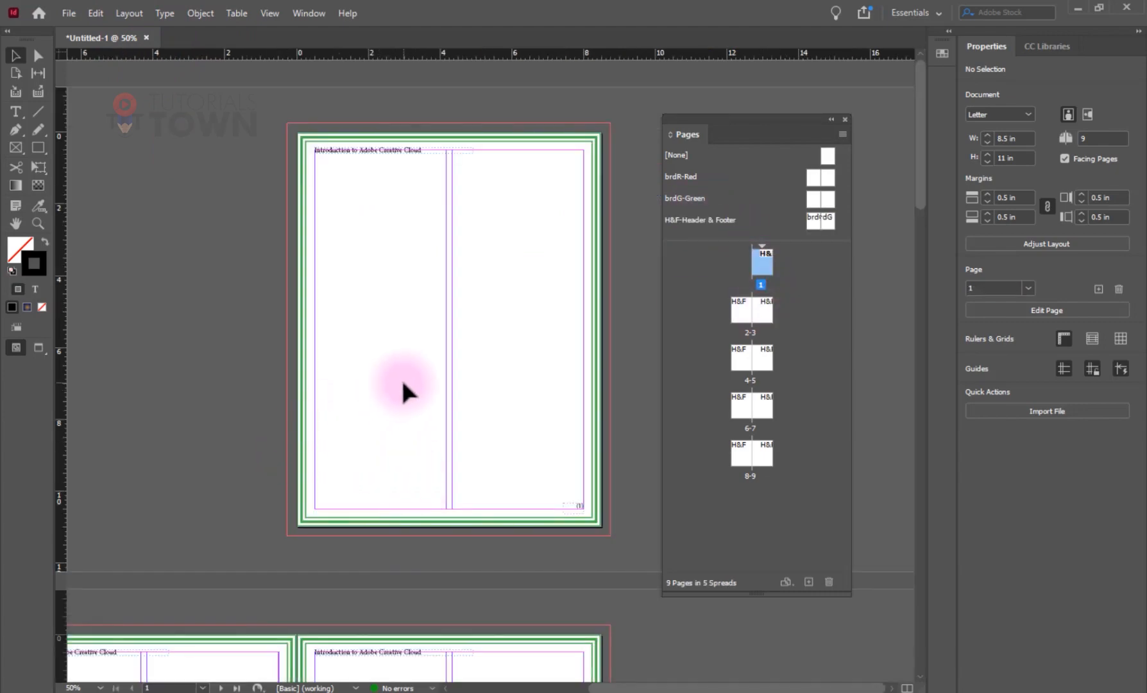
{"action": "key", "text": "shift+w"}
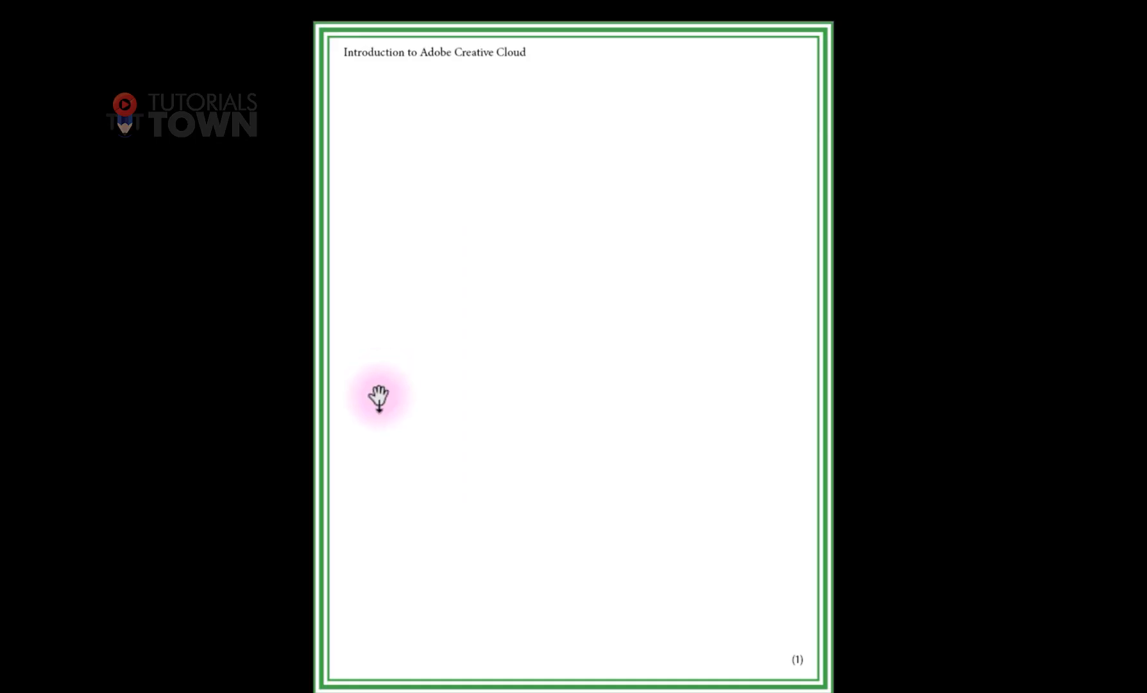
{"action": "left_click", "coordinate": [467, 377]}
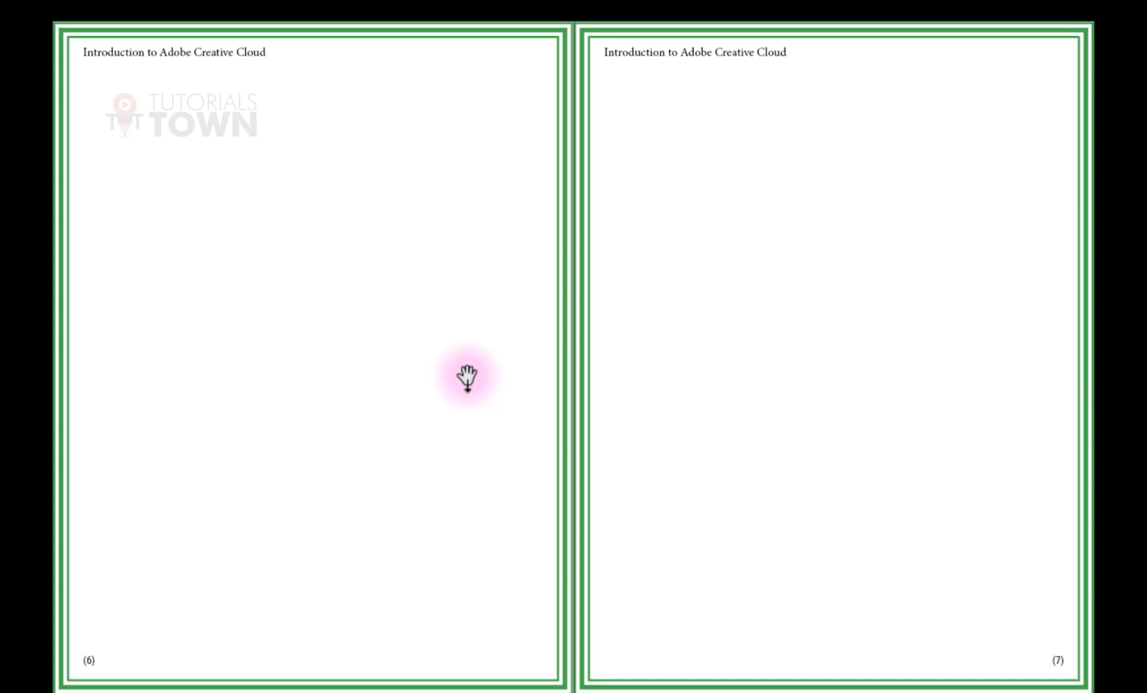
{"action": "key", "text": "Escape"}
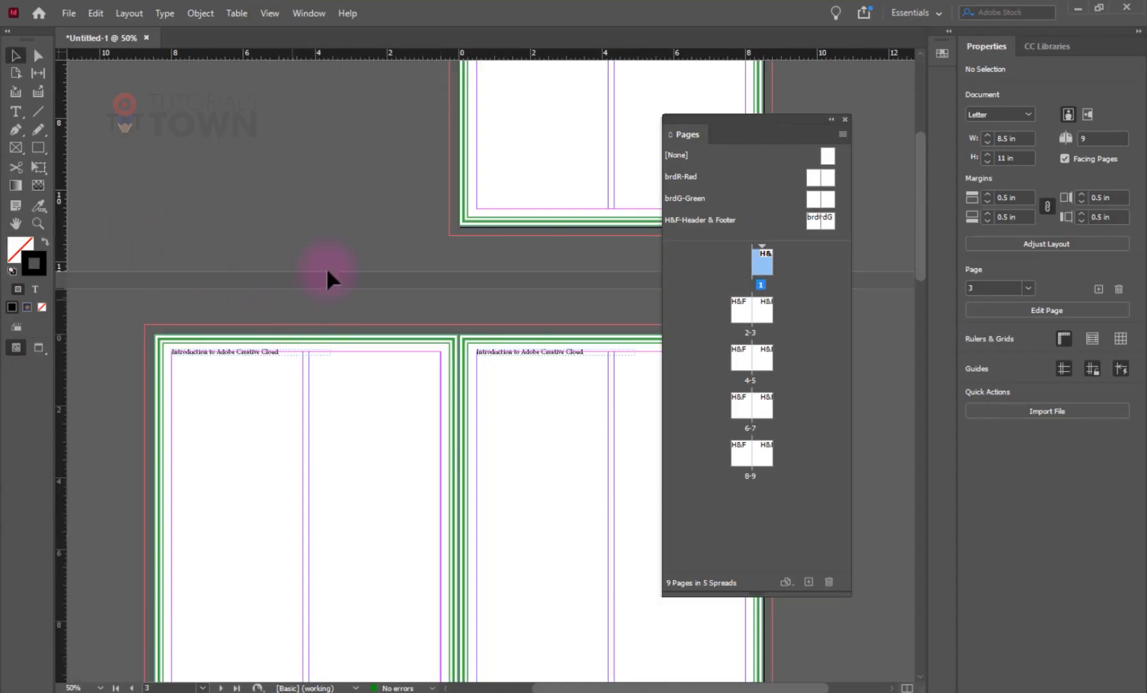
Step: Draw a picture frame about 7.5 by 9.745 in on page 1, starting just below the header
{"action": "left_click_drag", "start_coordinate": [536, 149], "coordinate": [335, 430]}
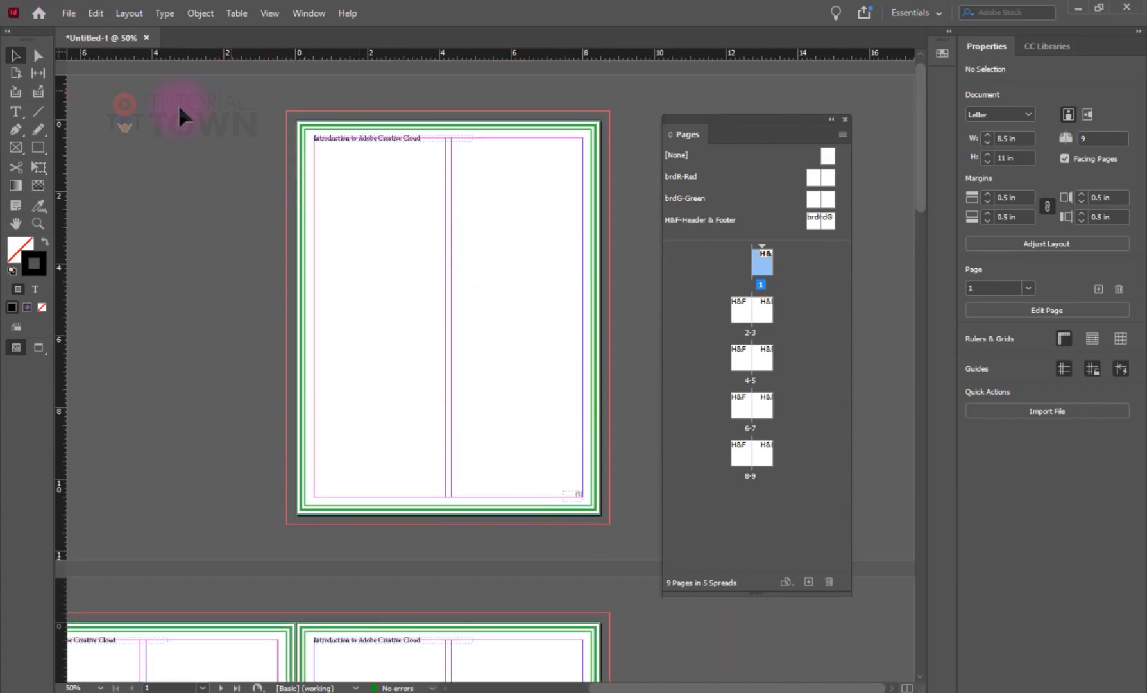
{"action": "left_click", "coordinate": [16, 149]}
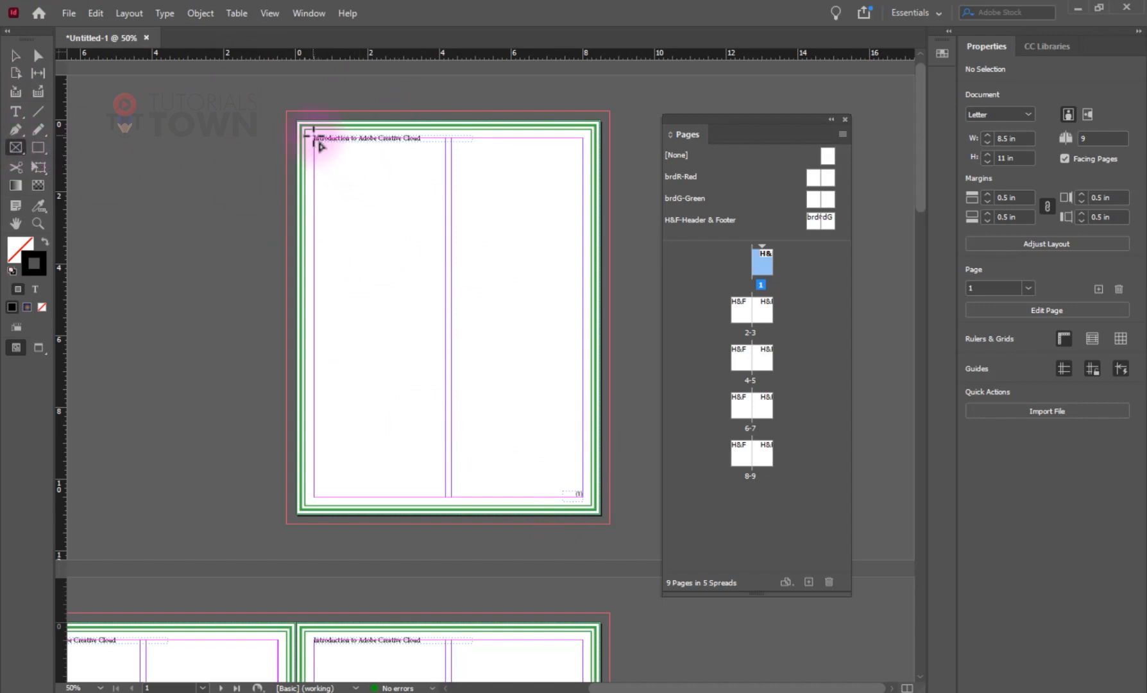
{"action": "left_click_drag", "start_coordinate": [315, 147], "coordinate": [583, 497]}
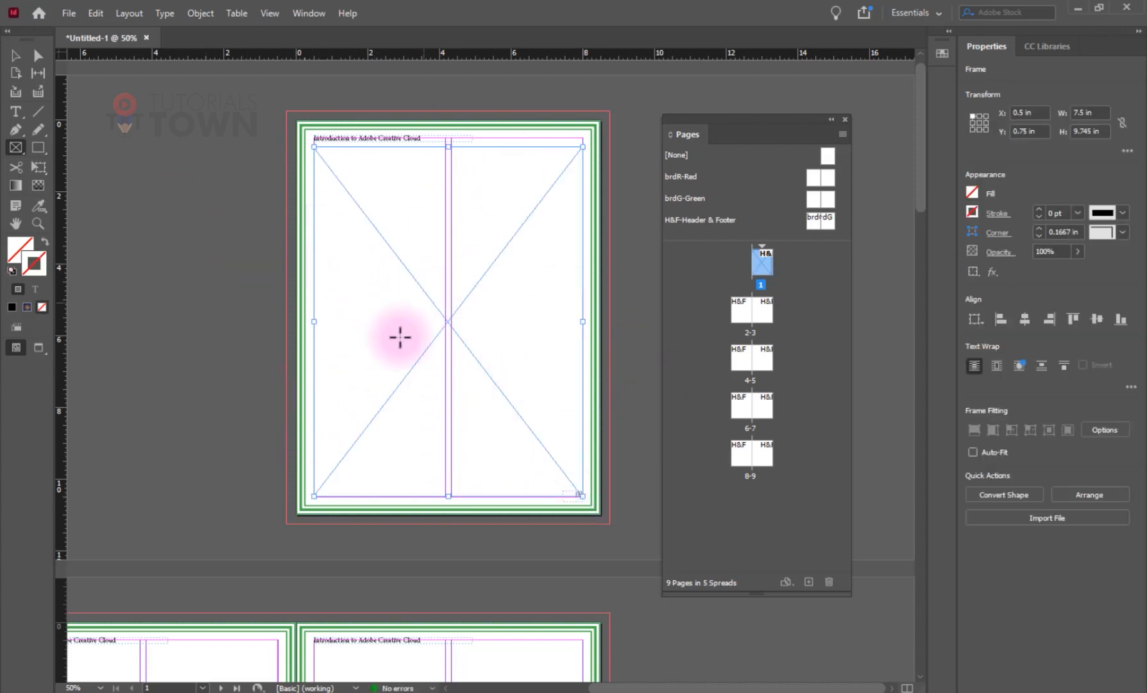
Step: Draw a two-by-two grid of picture frames about 7.5 by 9.985 in overall, filling page 2's margins
{"action": "left_click_drag", "start_coordinate": [130, 531], "coordinate": [329, 67]}
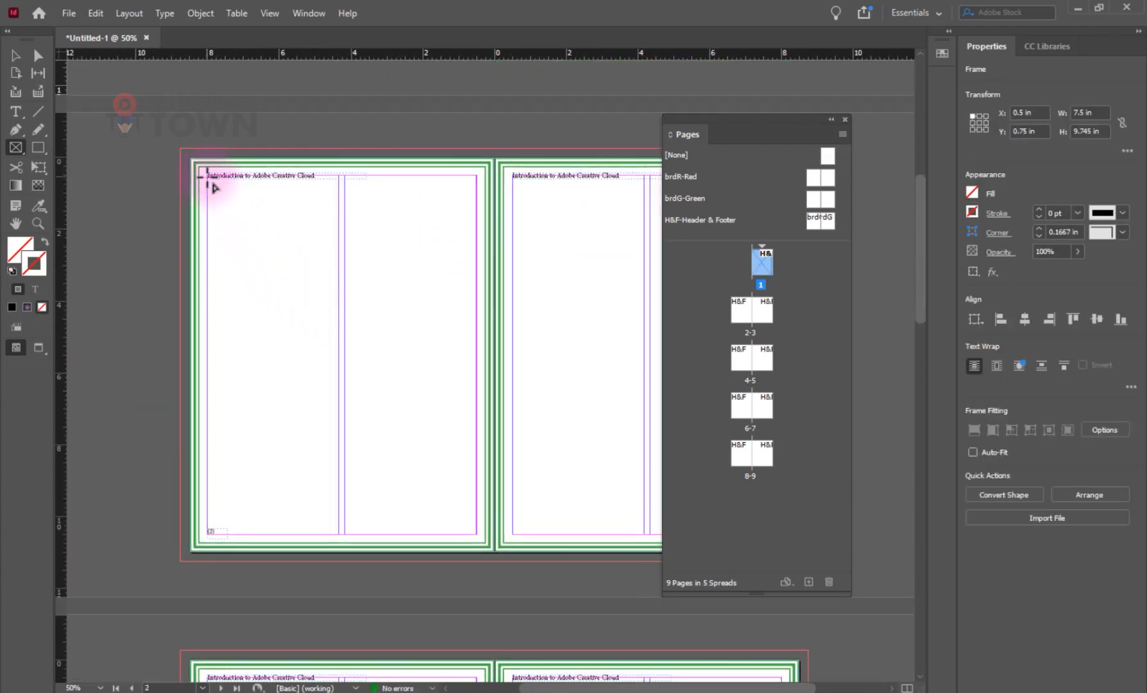
{"action": "left_click_drag", "start_coordinate": [208, 175], "coordinate": [475, 532]}
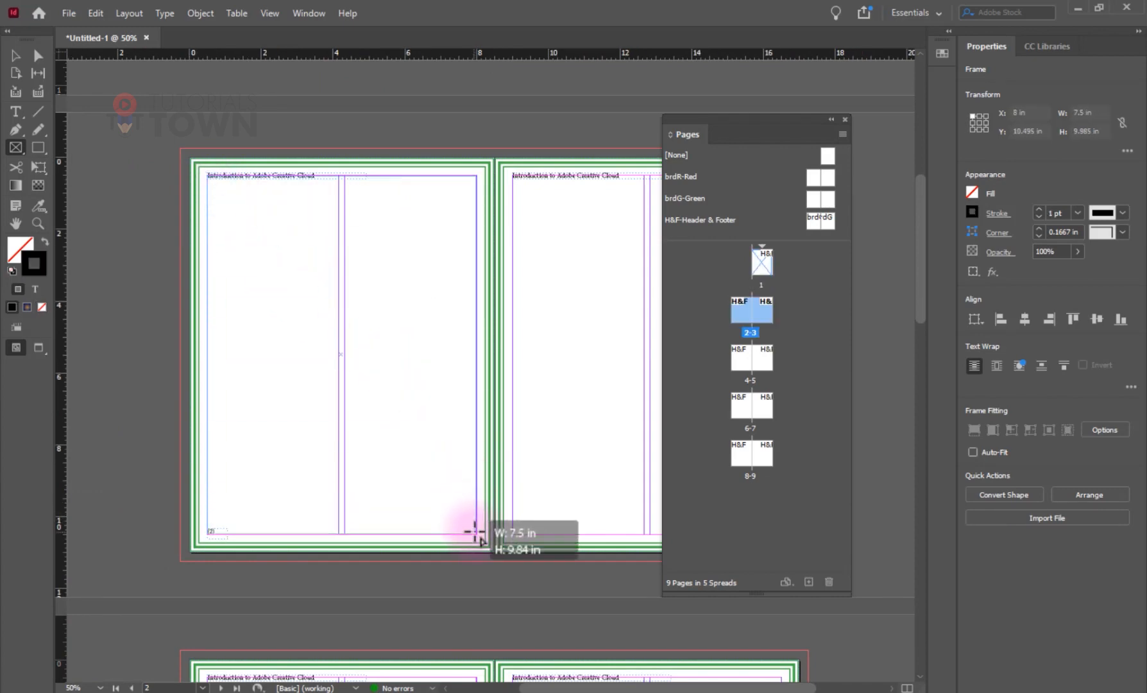
{"action": "key", "text": "Up"}
{"action": "key", "text": "Right"}
{"action": "left_click_drag", "start_coordinate": [476, 531], "coordinate": [476, 532]}
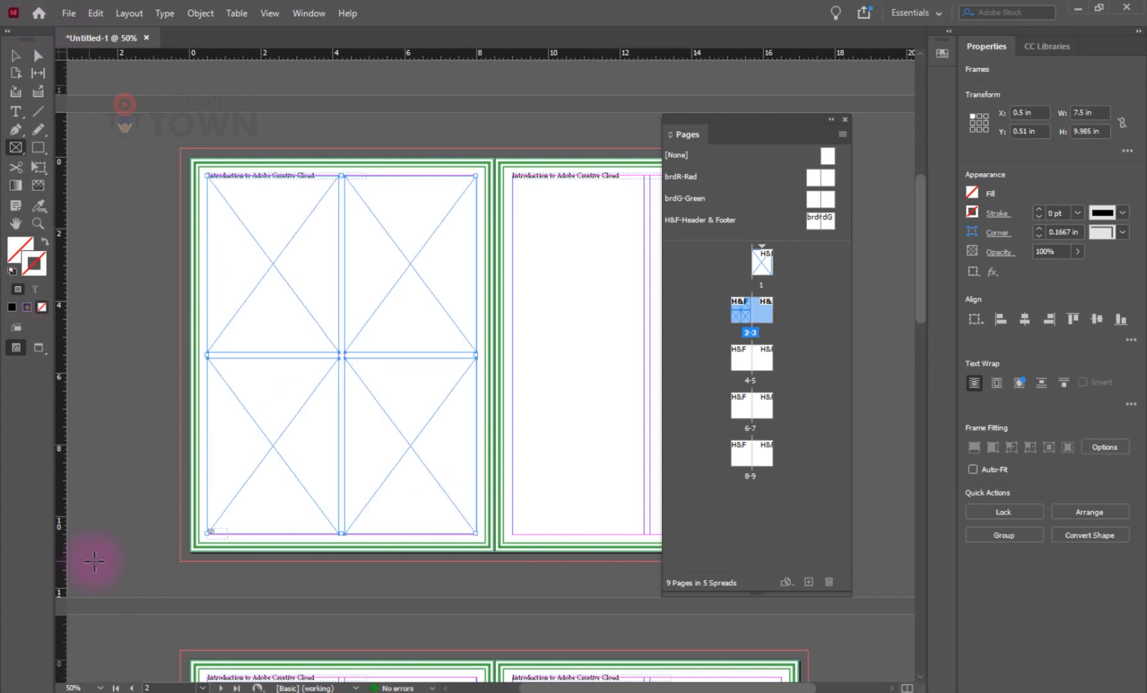
Step: Load five photos from the JUNK folder for placing: red-background gown, laptop with hand, green leaf portrait, camera lens and lollipop portrait
{"action": "key", "text": "ctrl+shift+a"}
{"action": "left_click", "coordinate": [68, 13]}
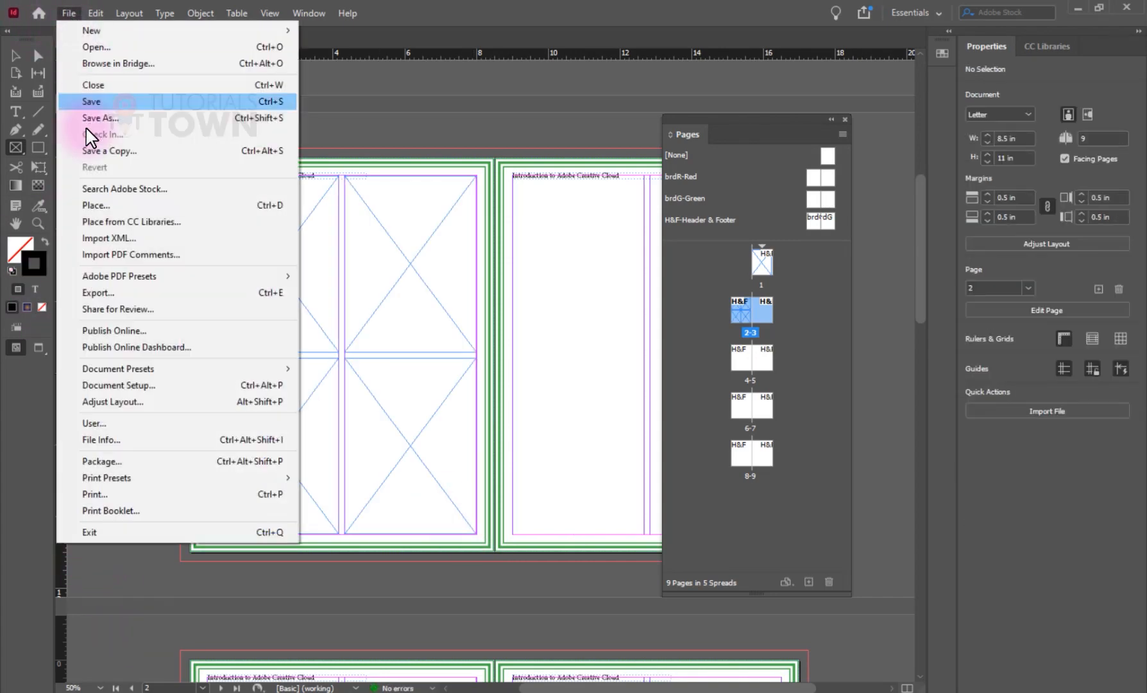
{"action": "left_click", "coordinate": [96, 205]}
{"action": "scroll", "coordinate": [436, 212], "scroll_direction": "down", "scroll_amount": 5}
{"action": "left_click", "coordinate": [321, 263]}
{"action": "left_click", "coordinate": [404, 164], "text": "ctrl"}
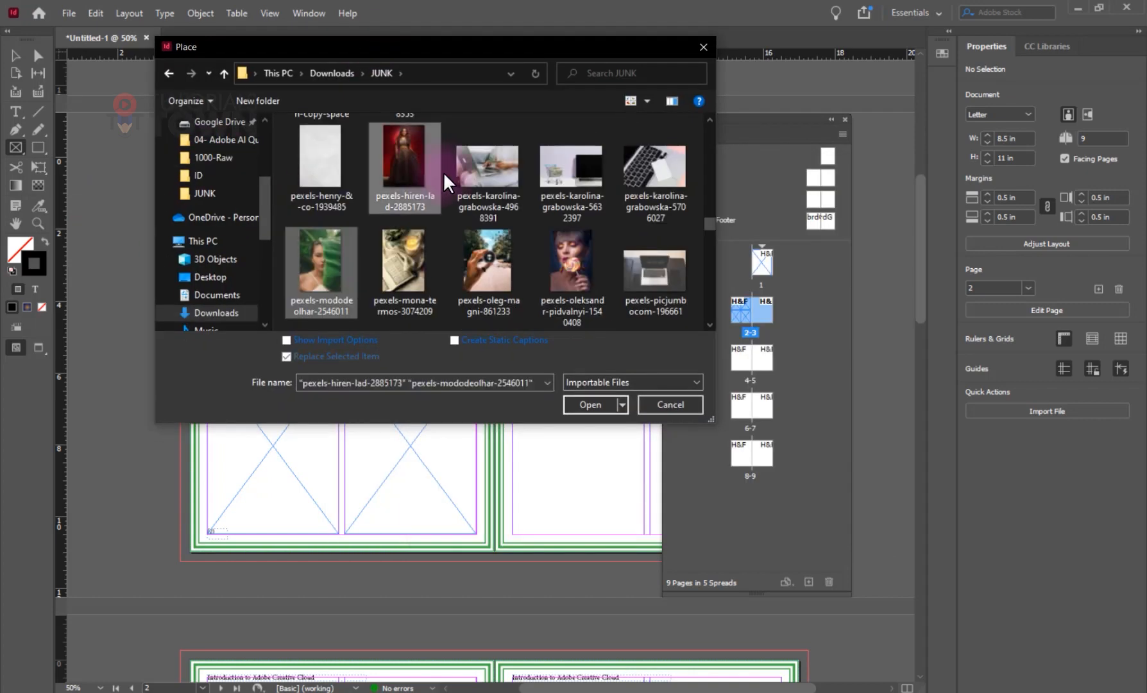
{"action": "left_click", "coordinate": [491, 258], "text": "ctrl"}
{"action": "left_click", "coordinate": [496, 200], "text": "ctrl"}
{"action": "left_click", "coordinate": [568, 273], "text": "ctrl"}
{"action": "left_click", "coordinate": [593, 403]}
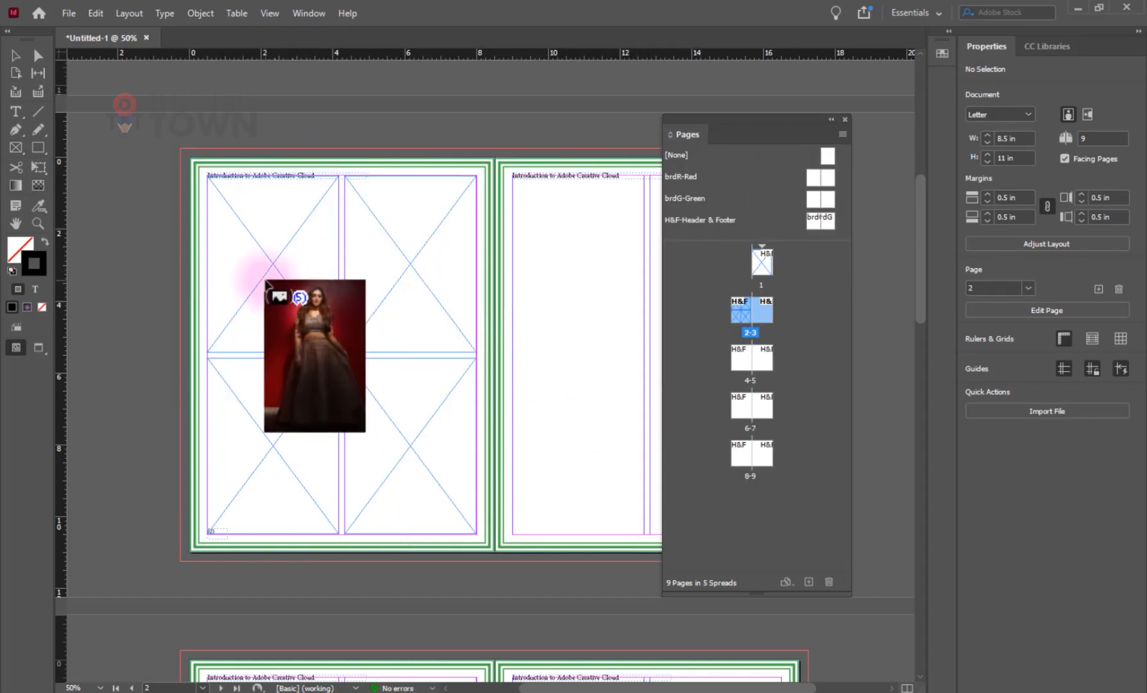
Step: Place the first four loaded photos in page 2's grid frames and the lollipop portrait in page 1's frame
{"action": "left_click", "coordinate": [267, 284]}
{"action": "left_click", "coordinate": [439, 287]}
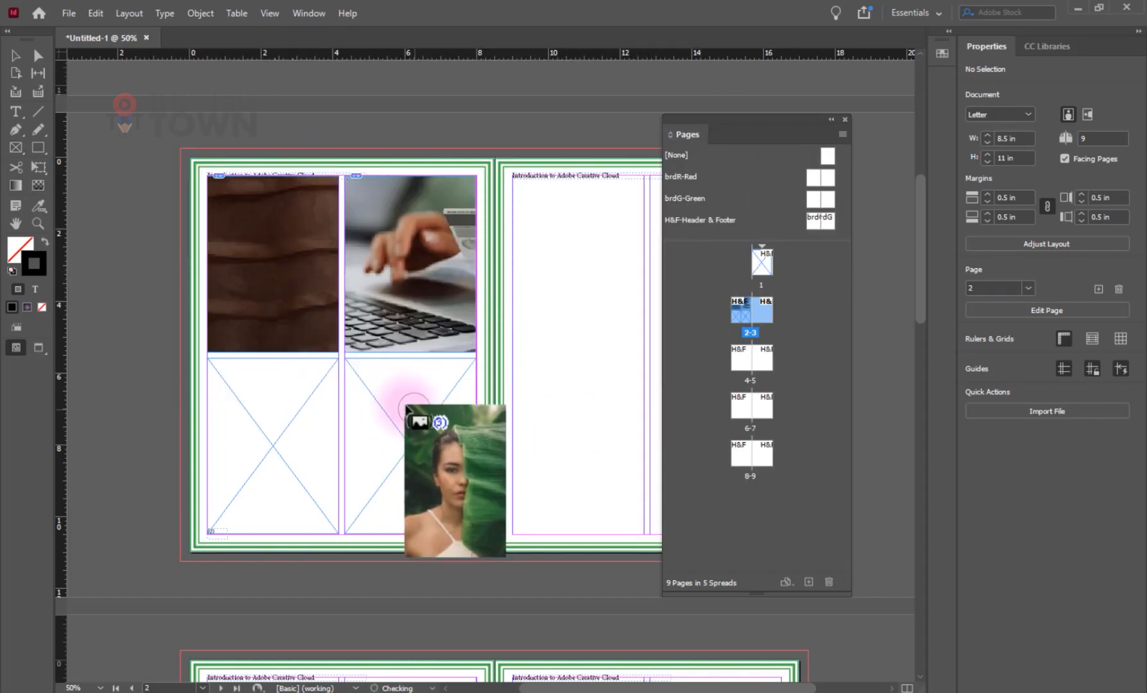
{"action": "left_click", "coordinate": [308, 421]}
{"action": "left_click", "coordinate": [431, 390]}
{"action": "left_click_drag", "start_coordinate": [505, 234], "coordinate": [306, 598]}
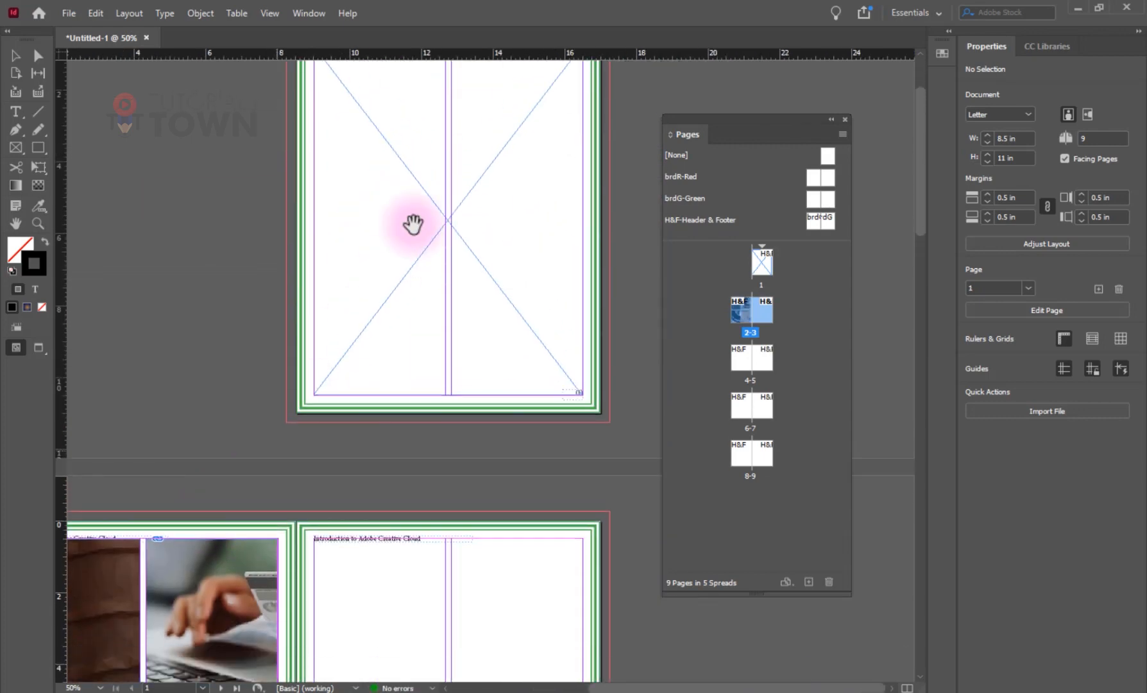
{"action": "left_click", "coordinate": [413, 224]}
Step: Fill the frame on page 1 and the four frames on page 2 proportionally with their photos
{"action": "left_click", "coordinate": [16, 55]}
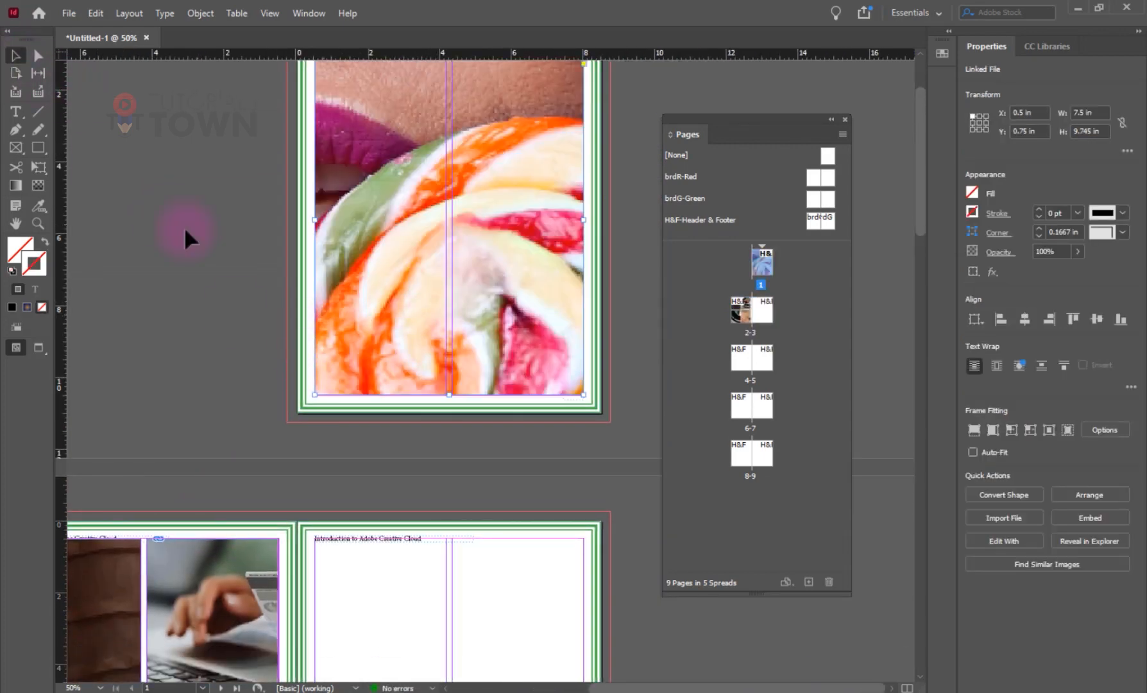
{"action": "scroll", "coordinate": [383, 283], "scroll_direction": "down", "scroll_amount": 2}
{"action": "key", "text": "ctrl+alt+shift+c"}
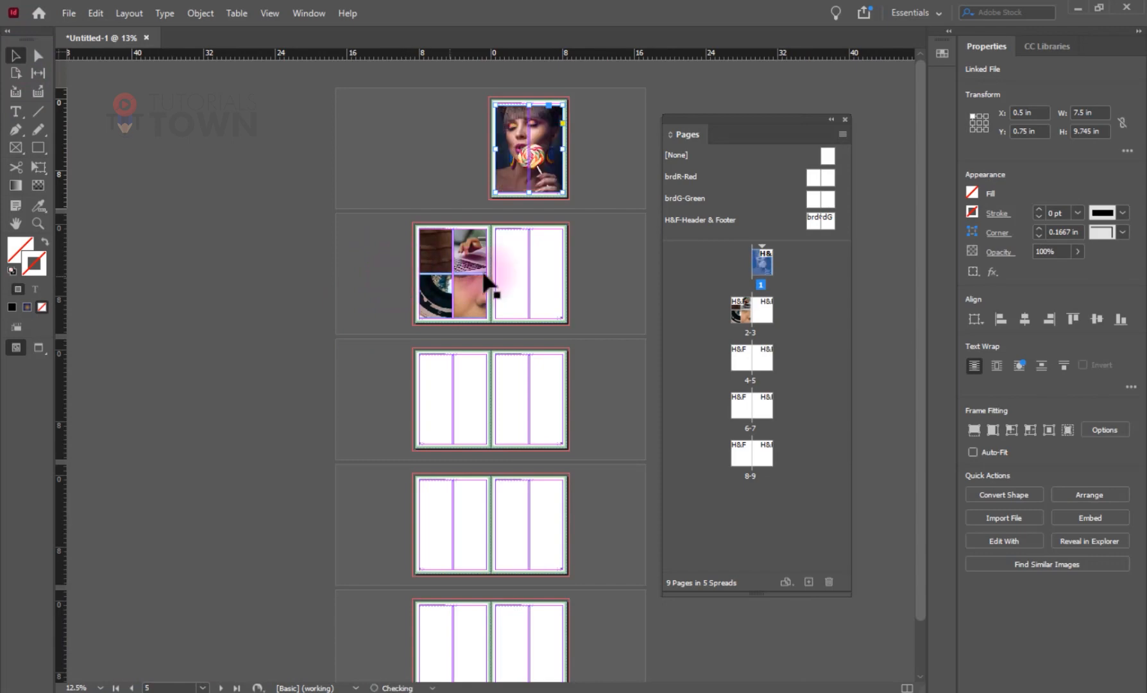
{"action": "left_click_drag", "start_coordinate": [517, 245], "coordinate": [420, 310]}
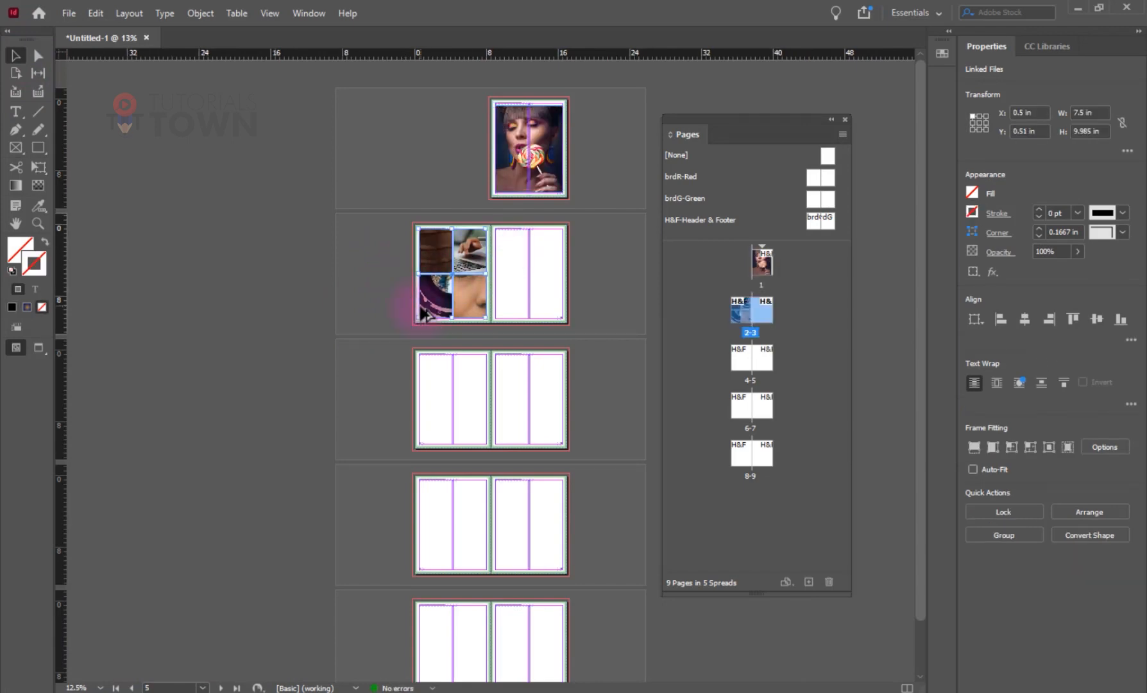
{"action": "key", "text": "ctrl+alt+shift+c"}
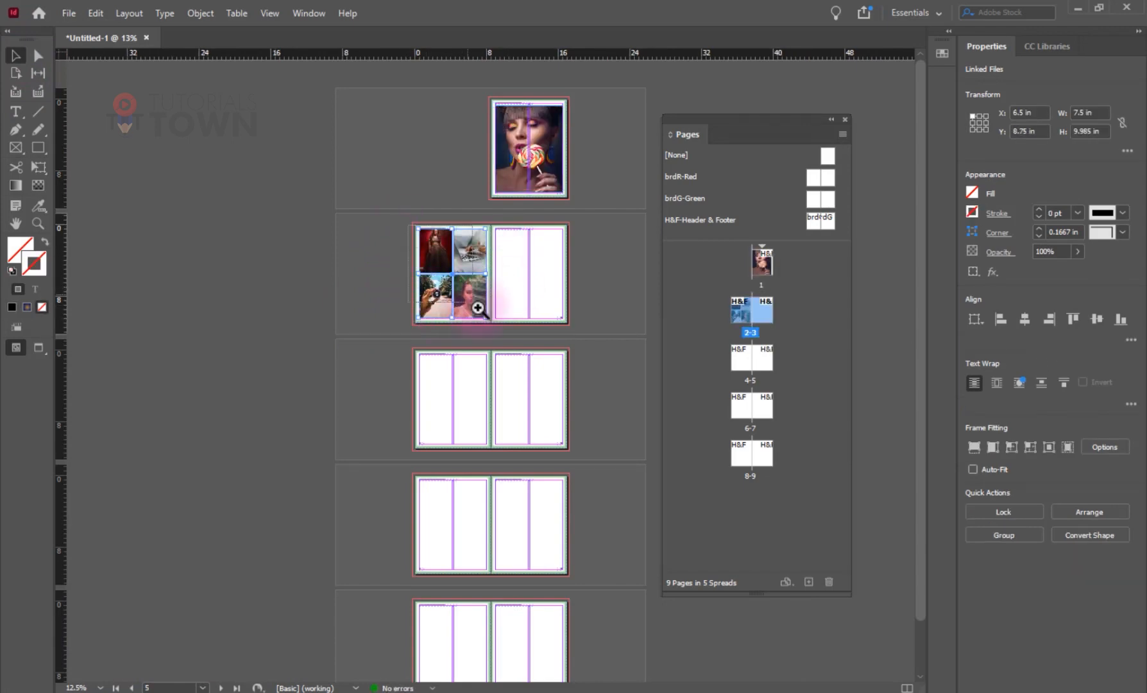
Step: Examine how page 2's photos overlap the header and page number in full-screen presentation
{"action": "key", "text": "ctrl+0"}
{"action": "left_click_drag", "start_coordinate": [318, 573], "coordinate": [277, 464]}
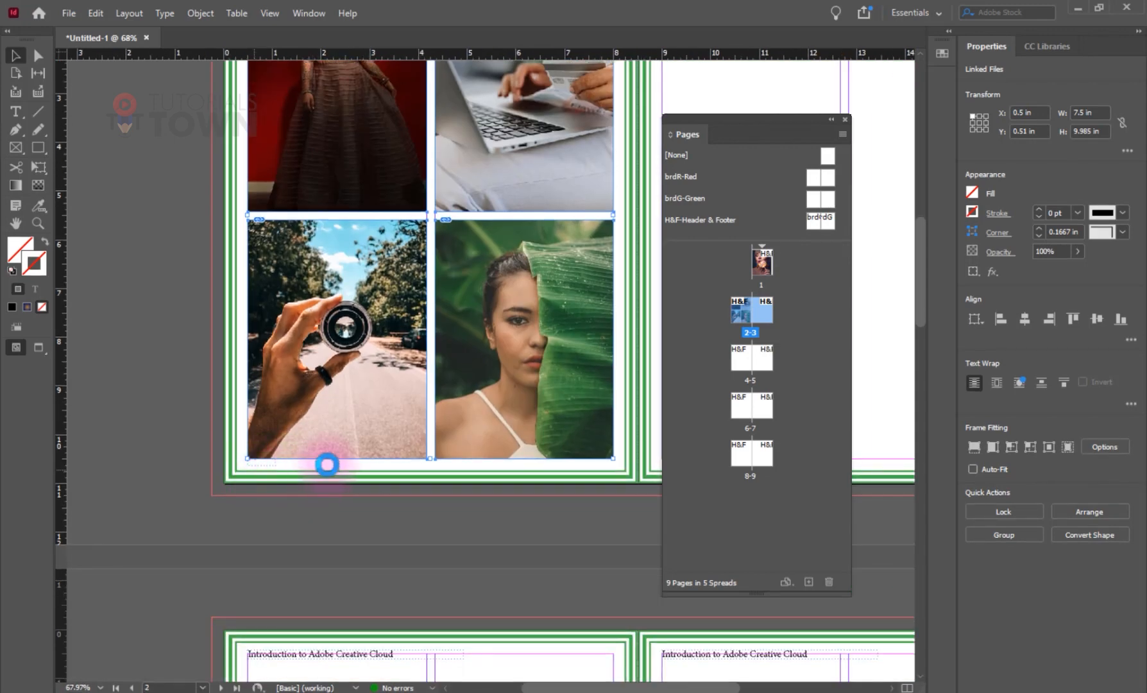
{"action": "key", "text": "shift+w"}
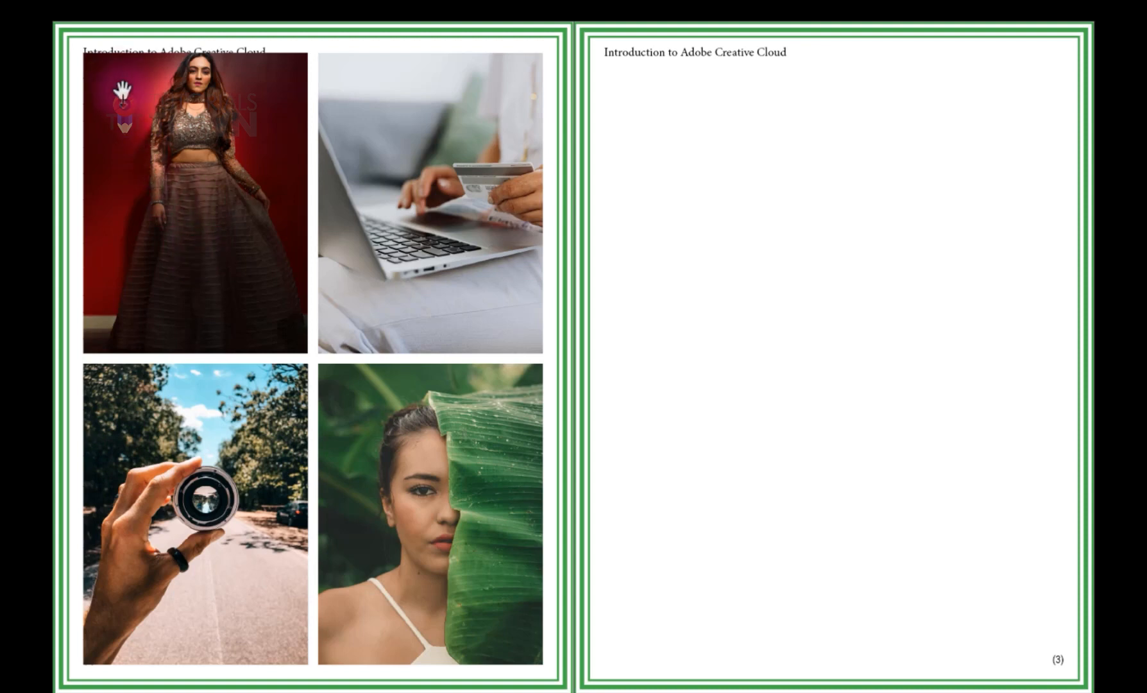
{"action": "key", "text": "Escape"}
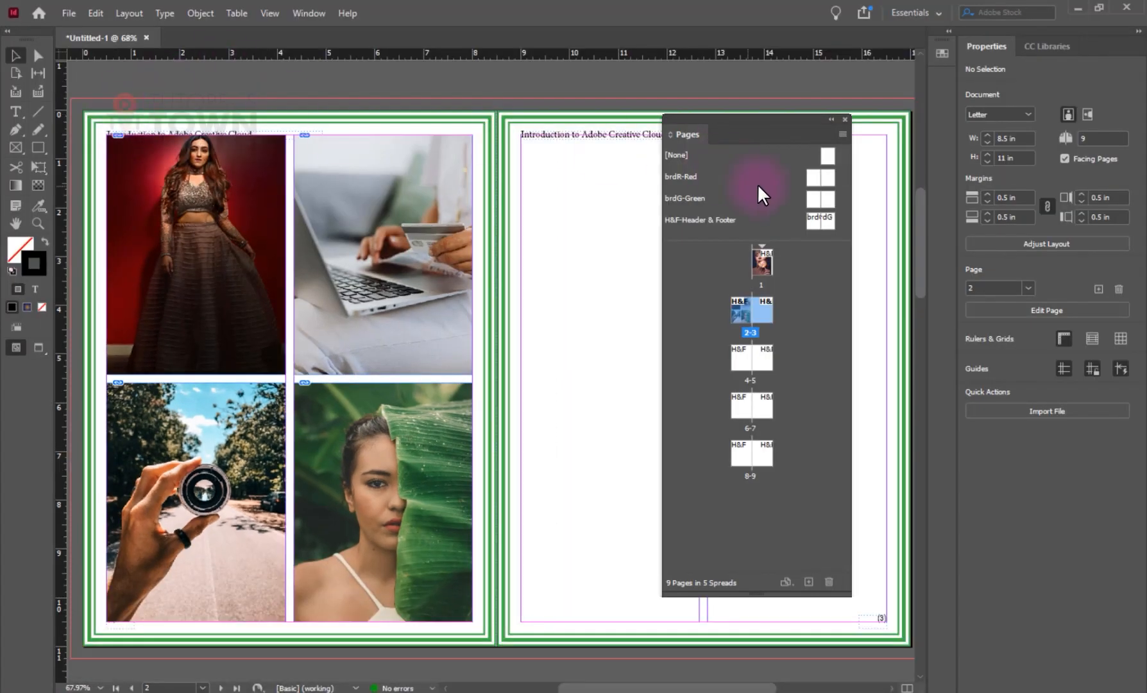
Step: On the H&F-Header & Footer parent, draw a 2 in circle over the left page's page number and make it solid black without a stroke
{"action": "double_click", "coordinate": [812, 222]}
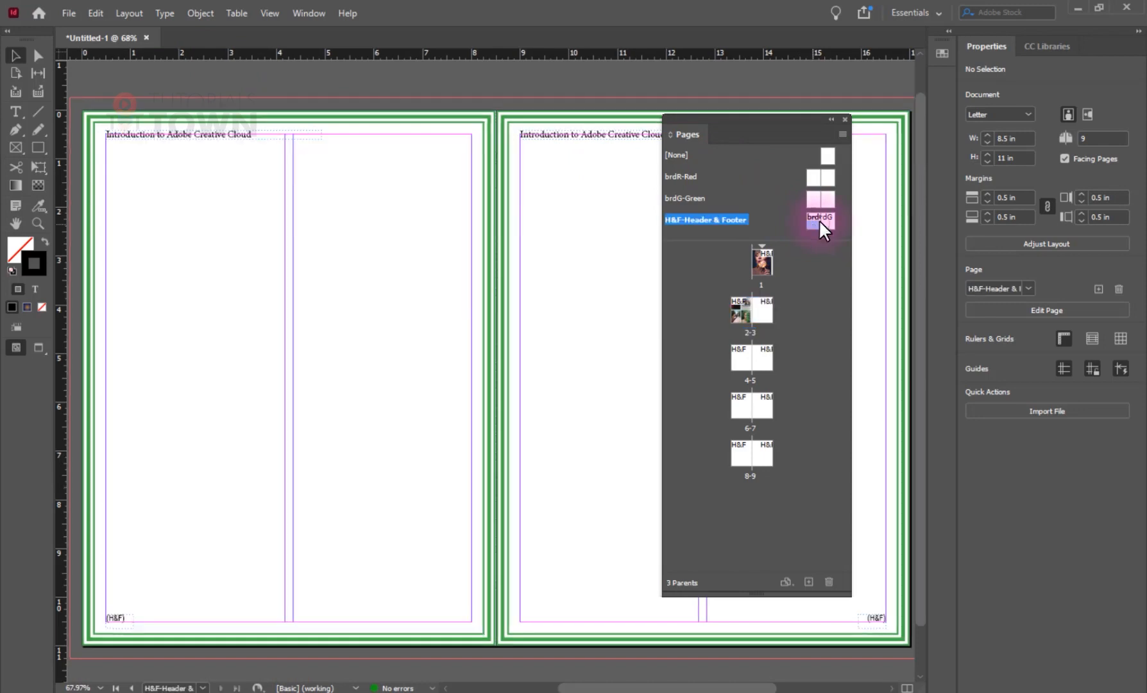
{"action": "scroll", "coordinate": [393, 404], "scroll_direction": "down", "scroll_amount": 2}
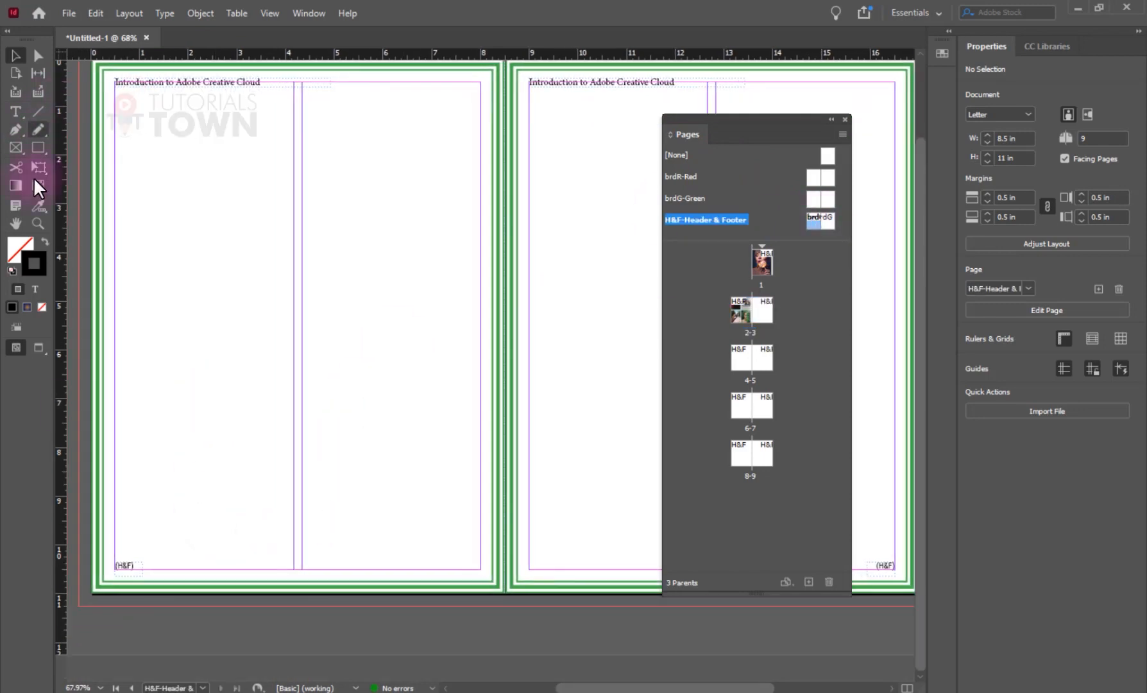
{"action": "left_click_drag", "start_coordinate": [36, 149], "coordinate": [74, 184]}
{"action": "left_click_drag", "start_coordinate": [72, 524], "coordinate": [169, 632]}
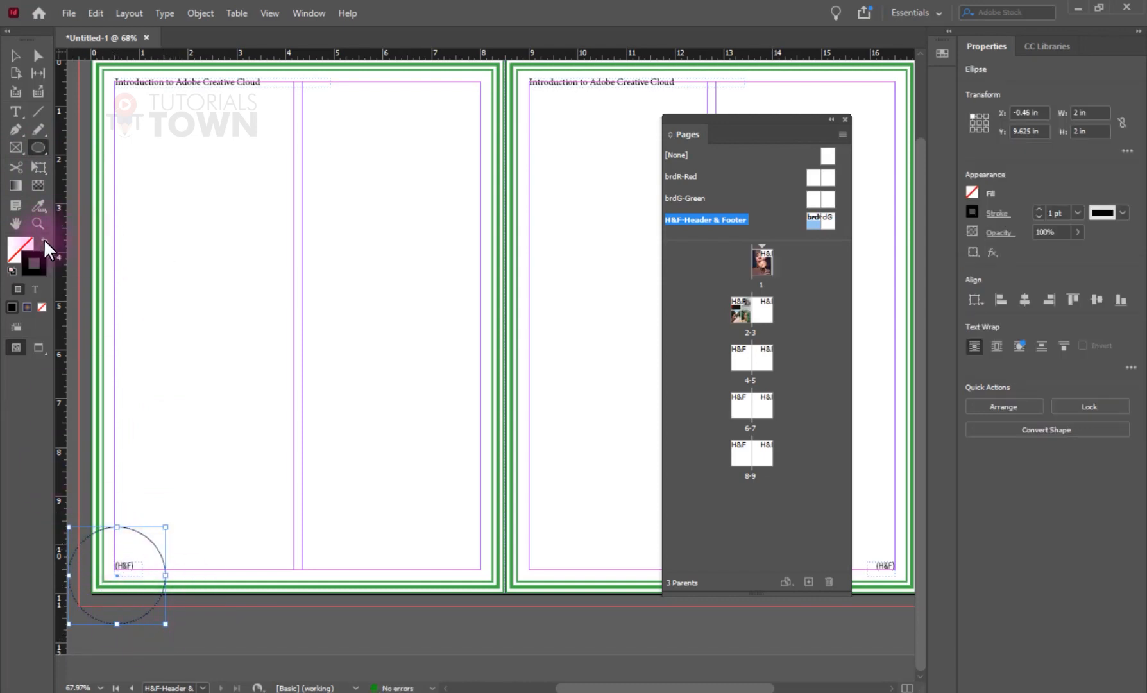
{"action": "left_click", "coordinate": [44, 240]}
Step: Set the text colour of both page number frames on the parent spread to white, and return to page 2
{"action": "left_click", "coordinate": [16, 55]}
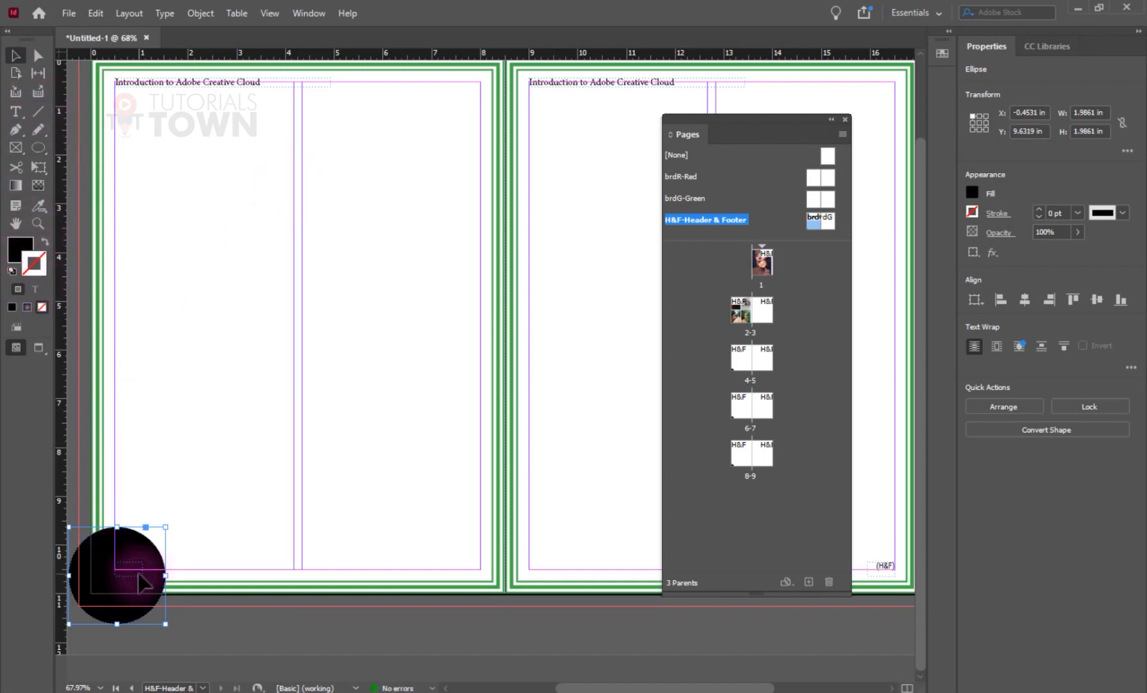
{"action": "left_click", "coordinate": [130, 571], "text": "ctrl"}
{"action": "left_click", "coordinate": [884, 569], "text": "shift"}
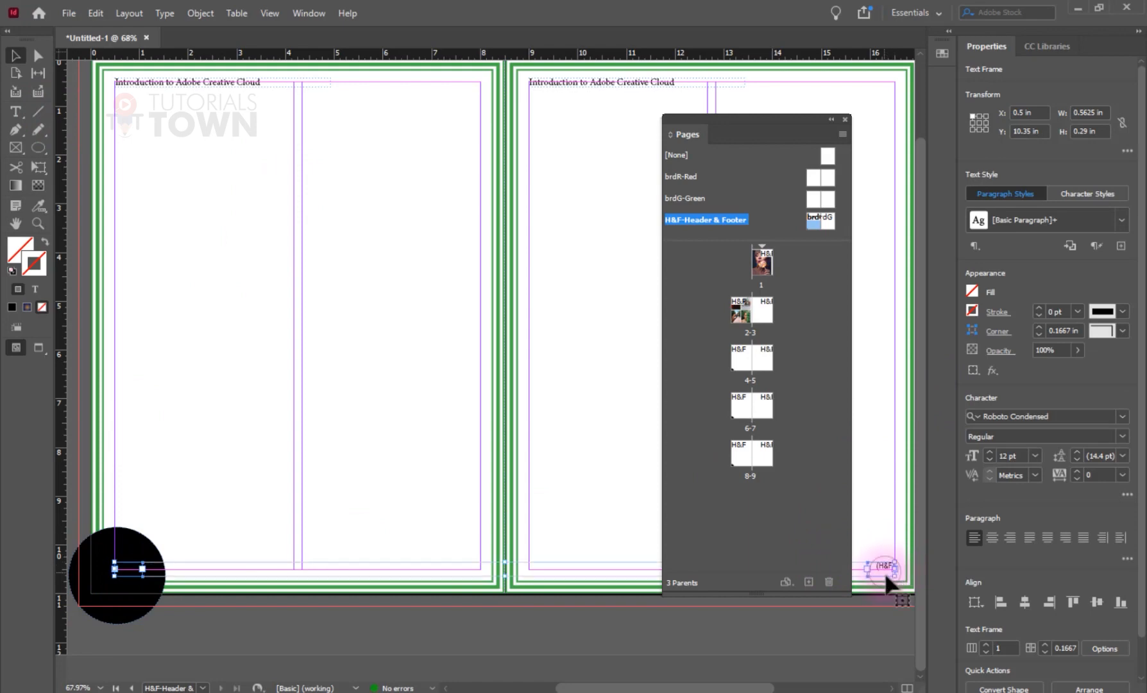
{"action": "left_click", "coordinate": [971, 308]}
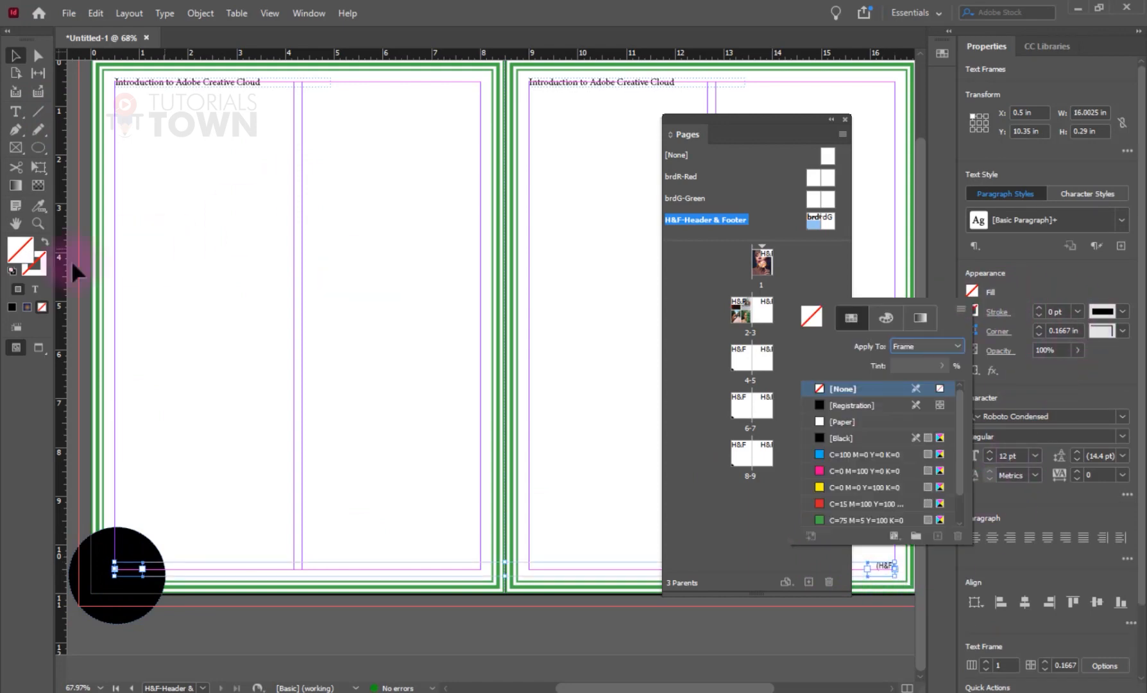
{"action": "left_click", "coordinate": [35, 289]}
{"action": "double_click", "coordinate": [21, 248]}
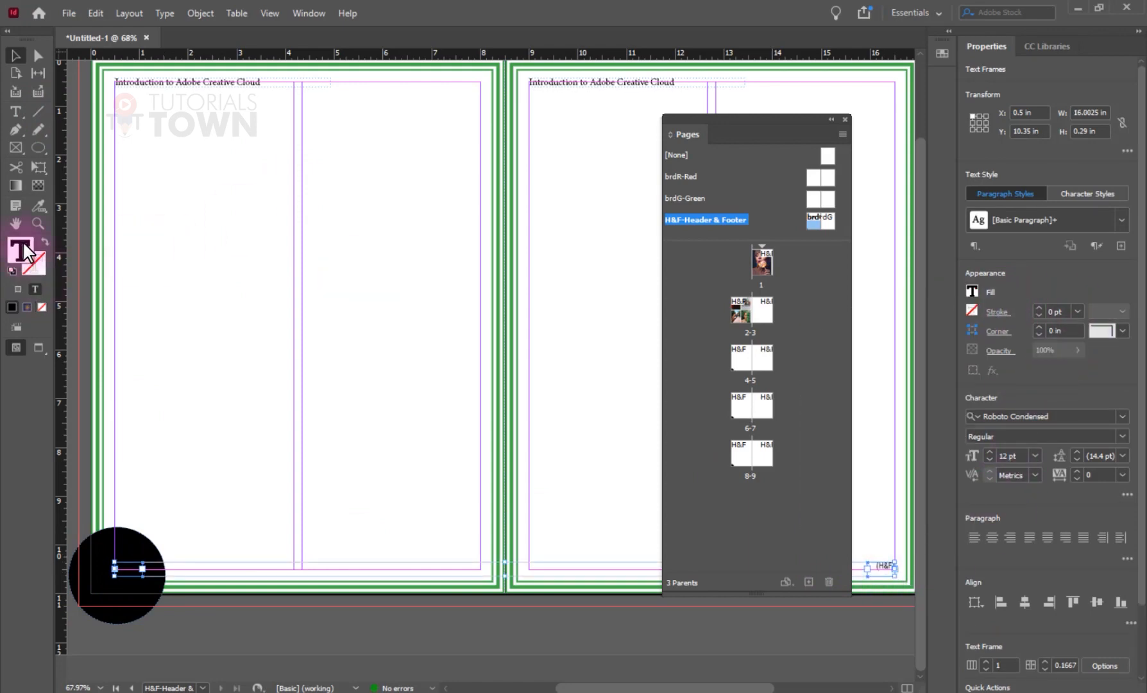
{"action": "left_click", "coordinate": [385, 264]}
{"action": "key", "text": "Return"}
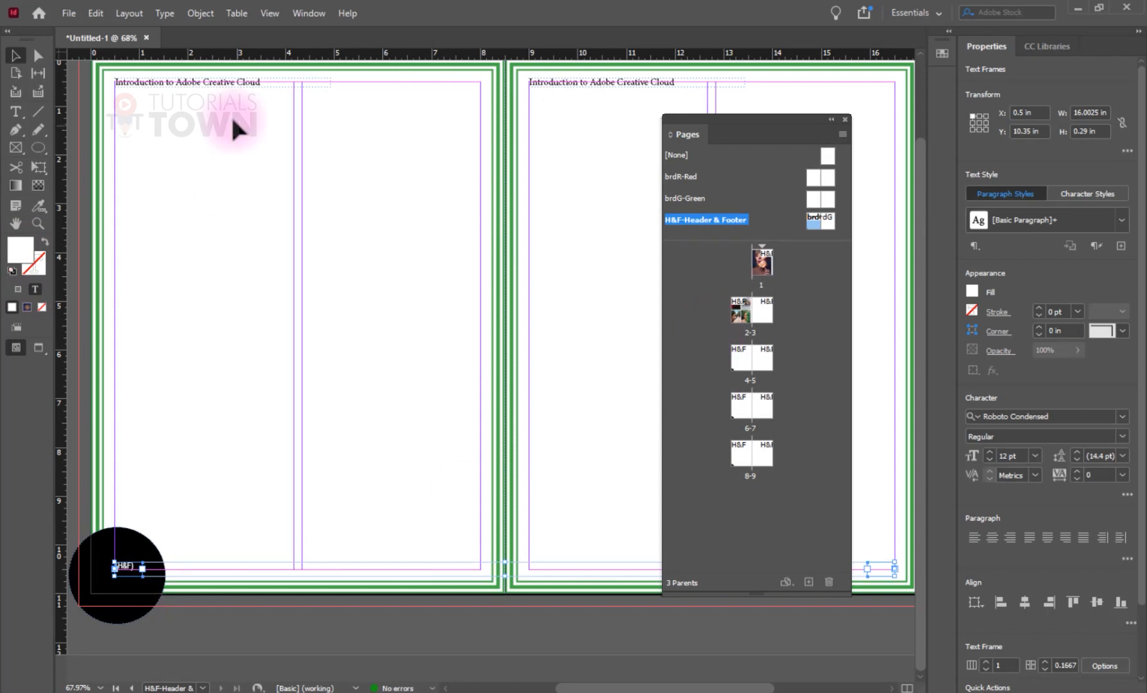
{"action": "double_click", "coordinate": [740, 311]}
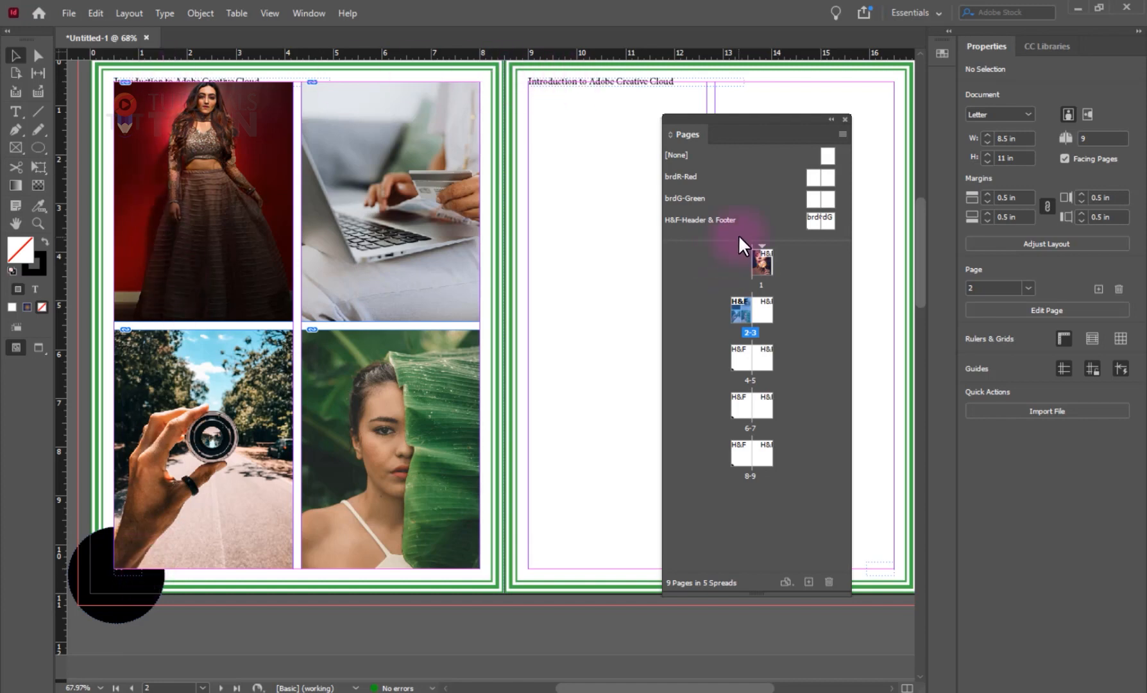
Step: Set the top and bottom margins of the brdG-Green parent's left page to 0.75 in
{"action": "double_click", "coordinate": [812, 201]}
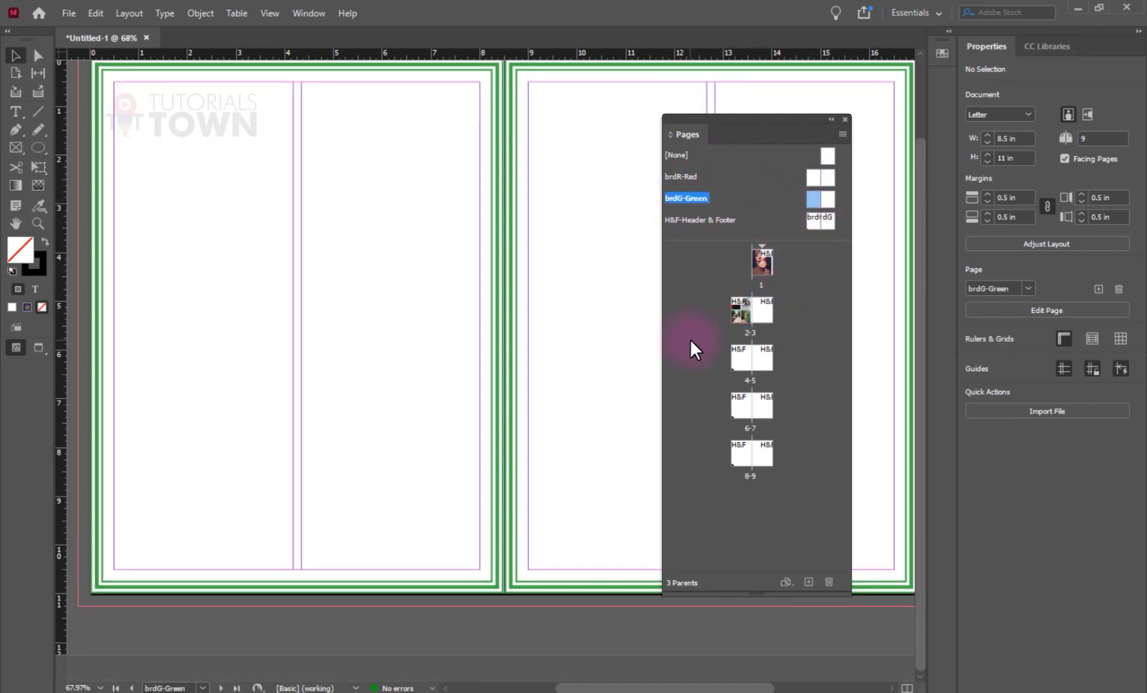
{"action": "left_click", "coordinate": [121, 13]}
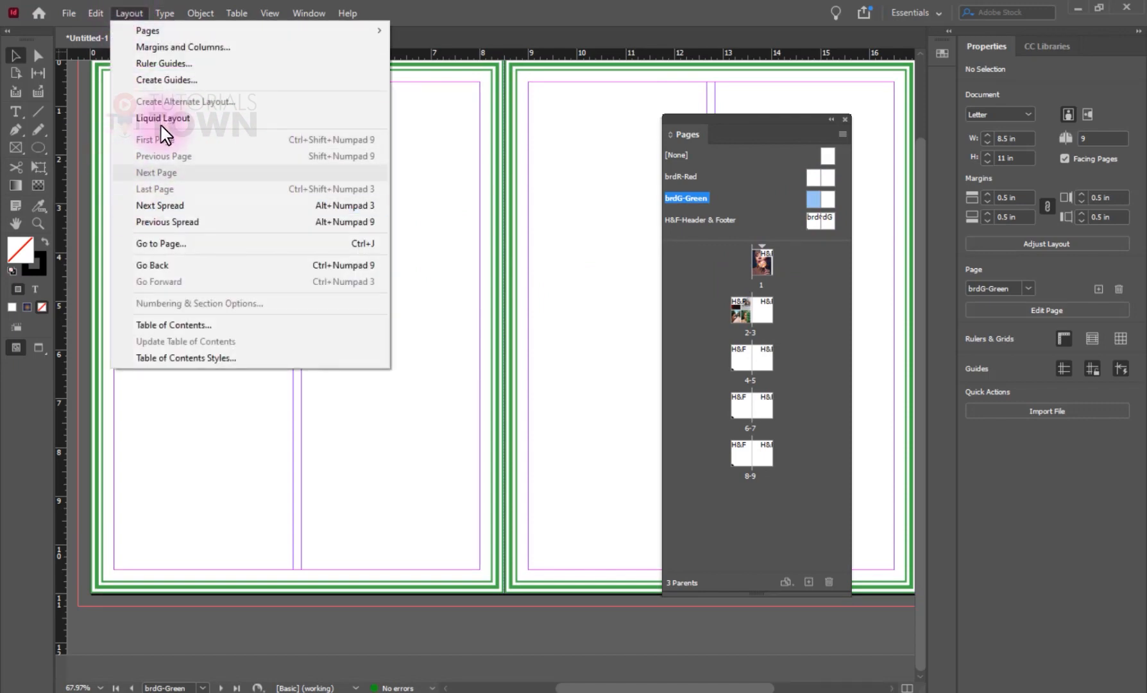
{"action": "left_click", "coordinate": [164, 47]}
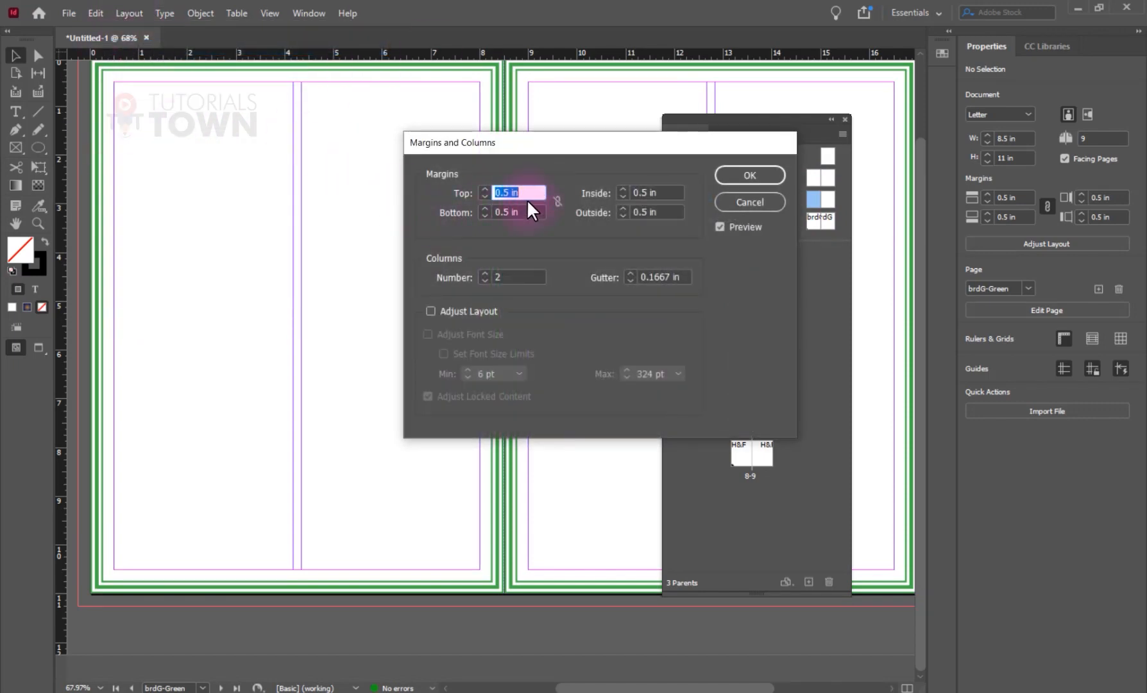
{"action": "type", "text": "0.75"}
{"action": "key", "text": "Tab"}
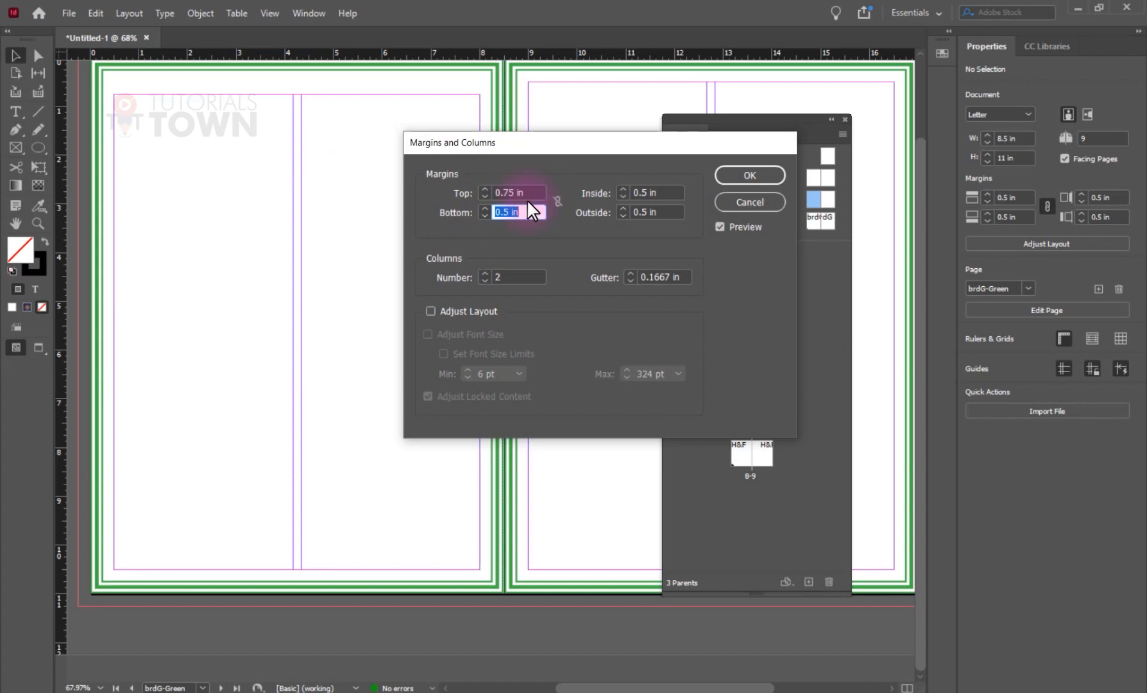
{"action": "type", "text": "0.75"}
{"action": "key", "text": "Return"}
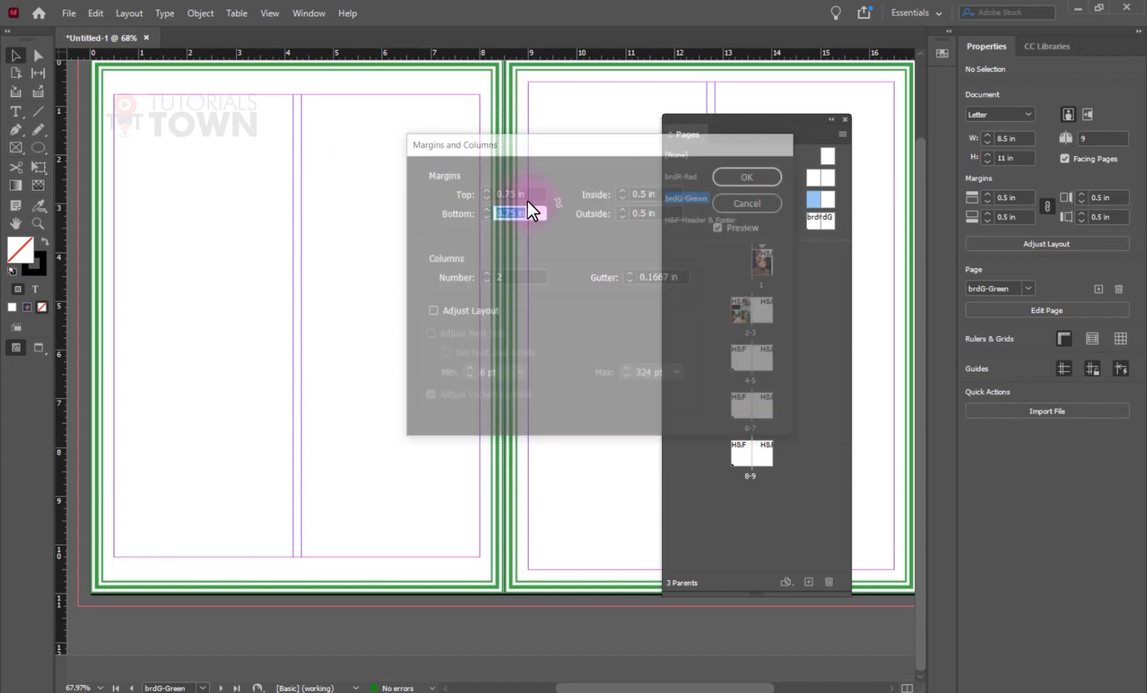
Step: Resize the four photo frames on page 2 together to start about 0.755 in down and span about 9.5 in, clearing the header and page number
{"action": "double_click", "coordinate": [750, 307]}
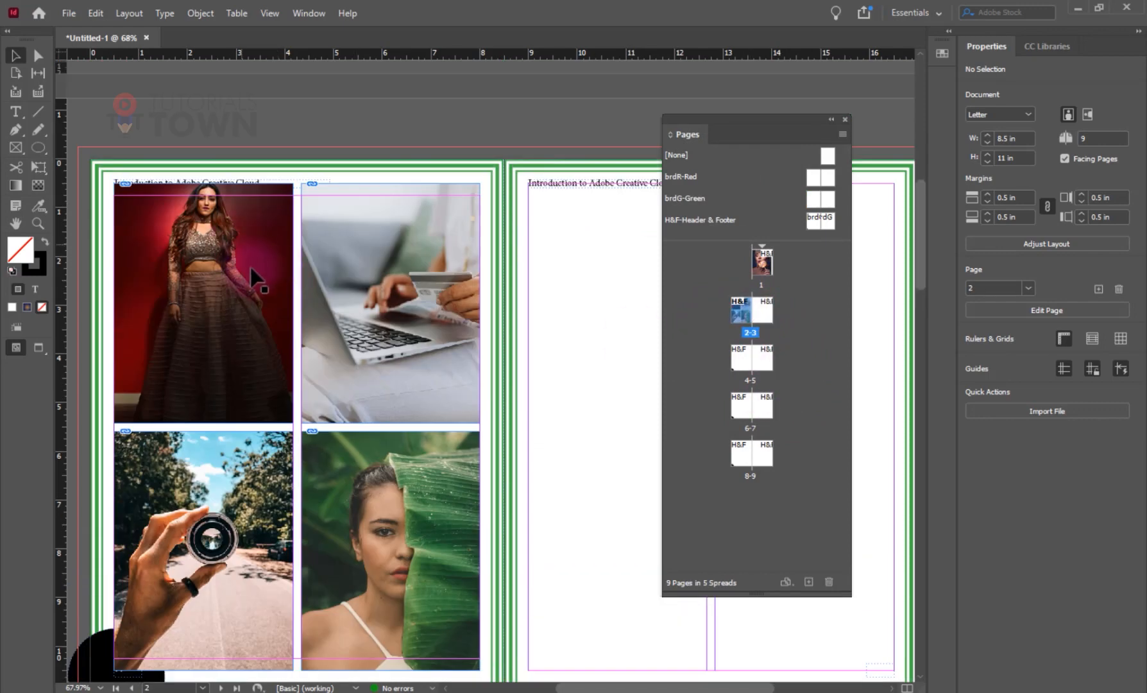
{"action": "left_click", "coordinate": [267, 275]}
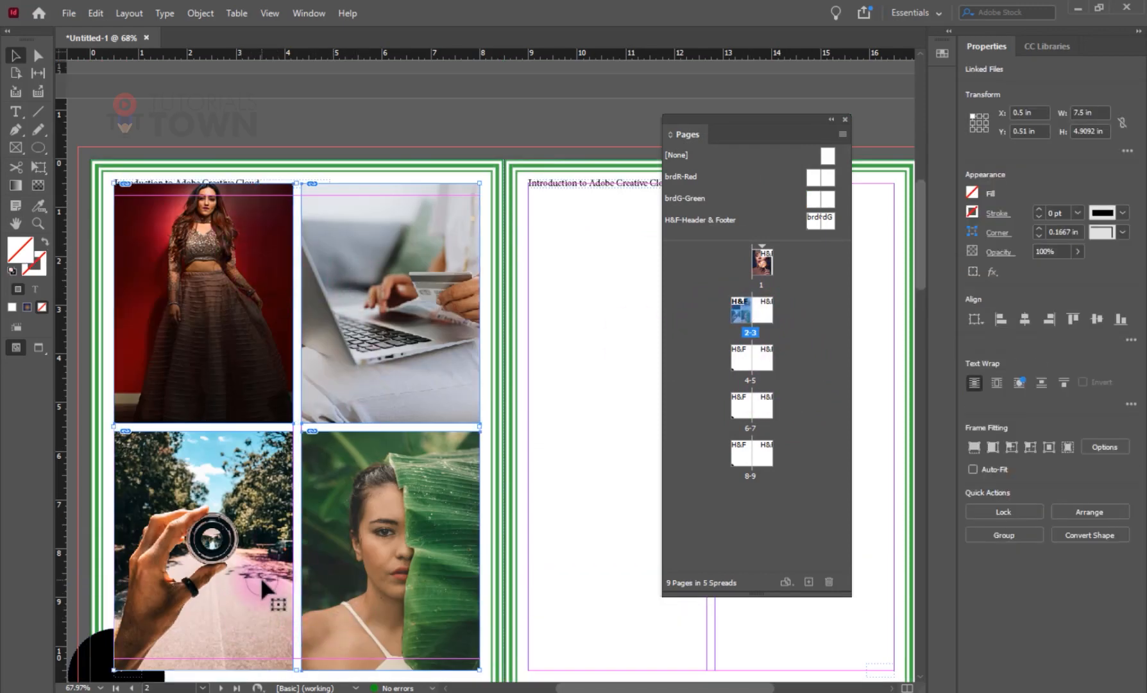
{"action": "left_click", "coordinate": [272, 605], "text": "shift"}
{"action": "scroll", "coordinate": [195, 546], "scroll_direction": "down", "scroll_amount": 2}
{"action": "left_click_drag", "start_coordinate": [288, 565], "coordinate": [288, 550]}
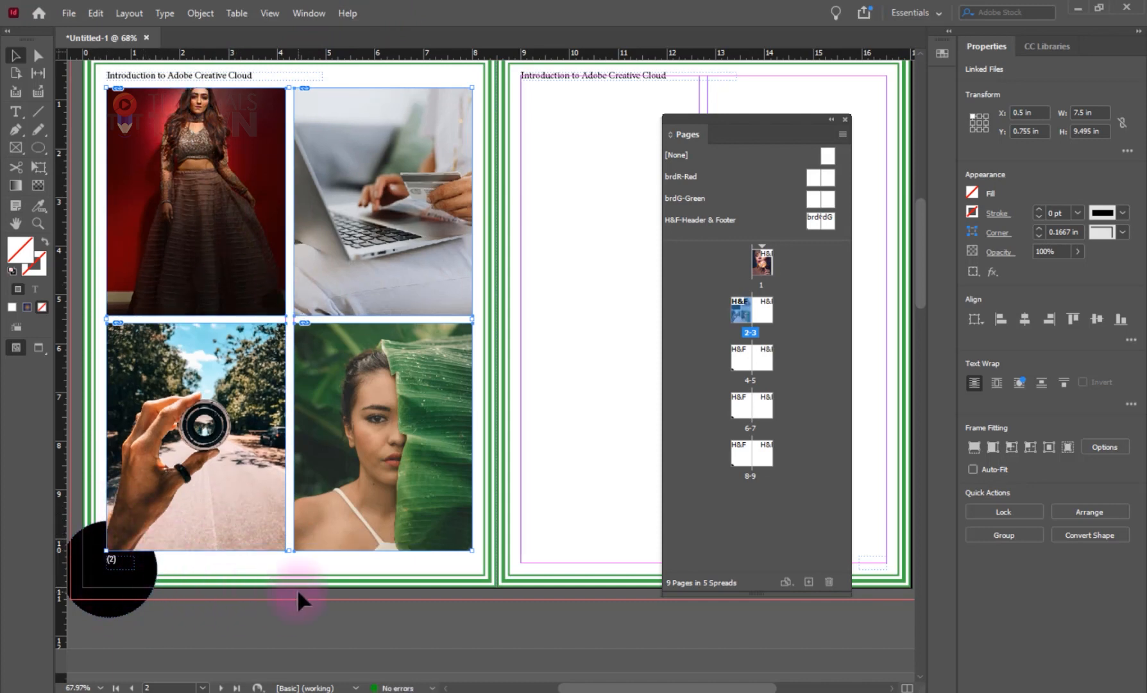
Step: Extend page 1's photo frame over the whole page, 8.5 in wide and about 11.14 in high, and fill it proportionally with the photo
{"action": "left_click_drag", "start_coordinate": [524, 182], "coordinate": [361, 548]}
{"action": "left_click_drag", "start_coordinate": [430, 297], "coordinate": [283, 543]}
{"action": "left_click", "coordinate": [197, 577]}
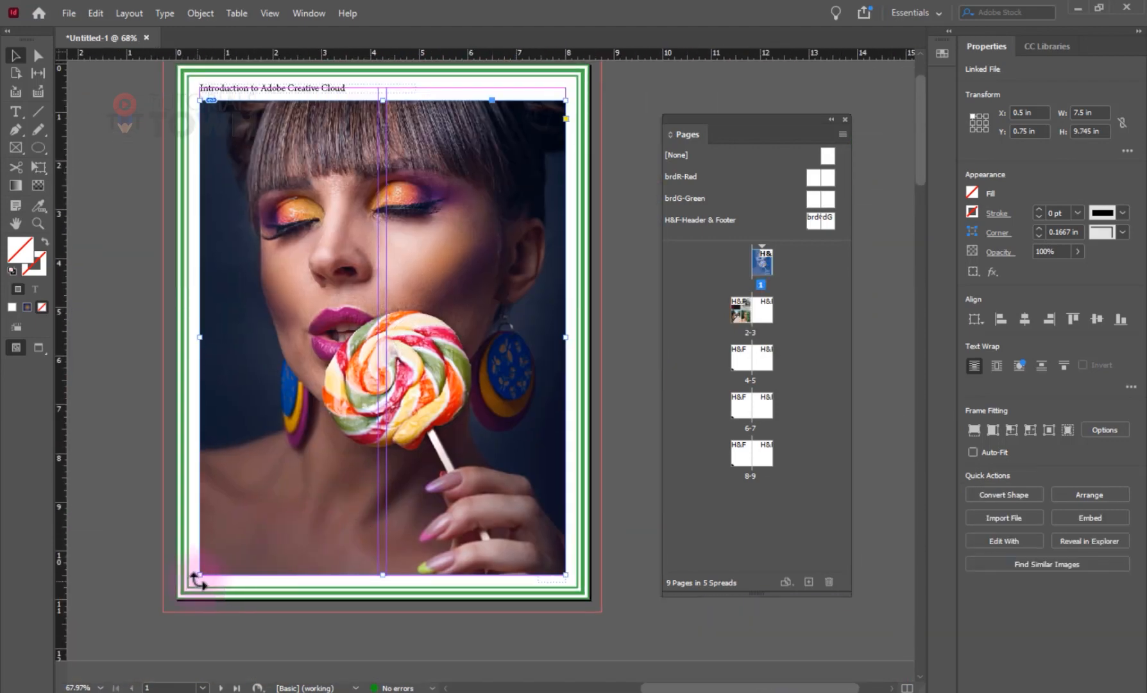
{"action": "left_click_drag", "start_coordinate": [200, 575], "coordinate": [168, 606]}
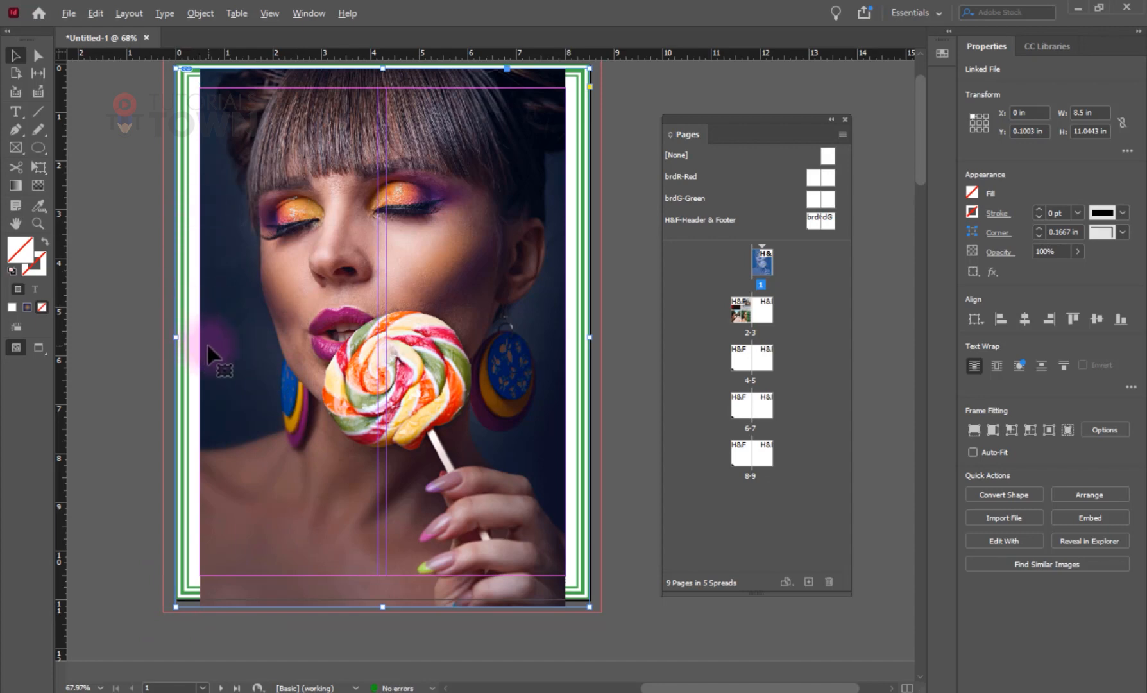
{"action": "key", "text": "ctrl+alt+shift+c"}
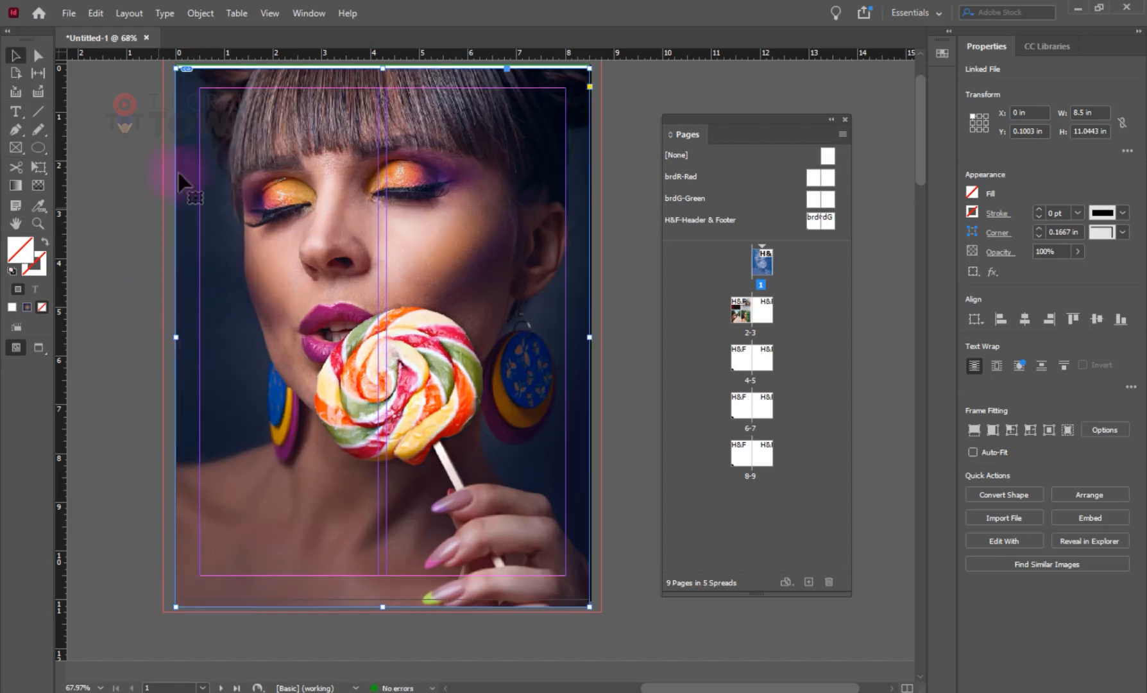
{"action": "left_click_drag", "start_coordinate": [384, 66], "coordinate": [383, 64]}
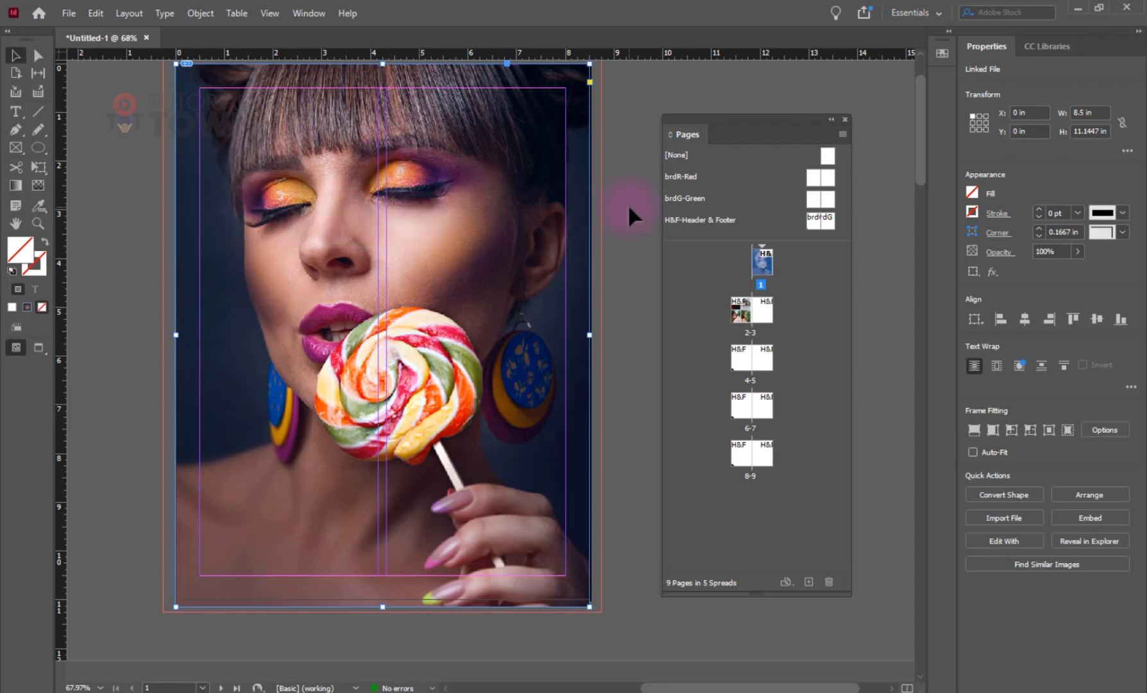
Step: Add a new layer above Layer 1 and name it H&F
{"action": "left_click", "coordinate": [690, 229]}
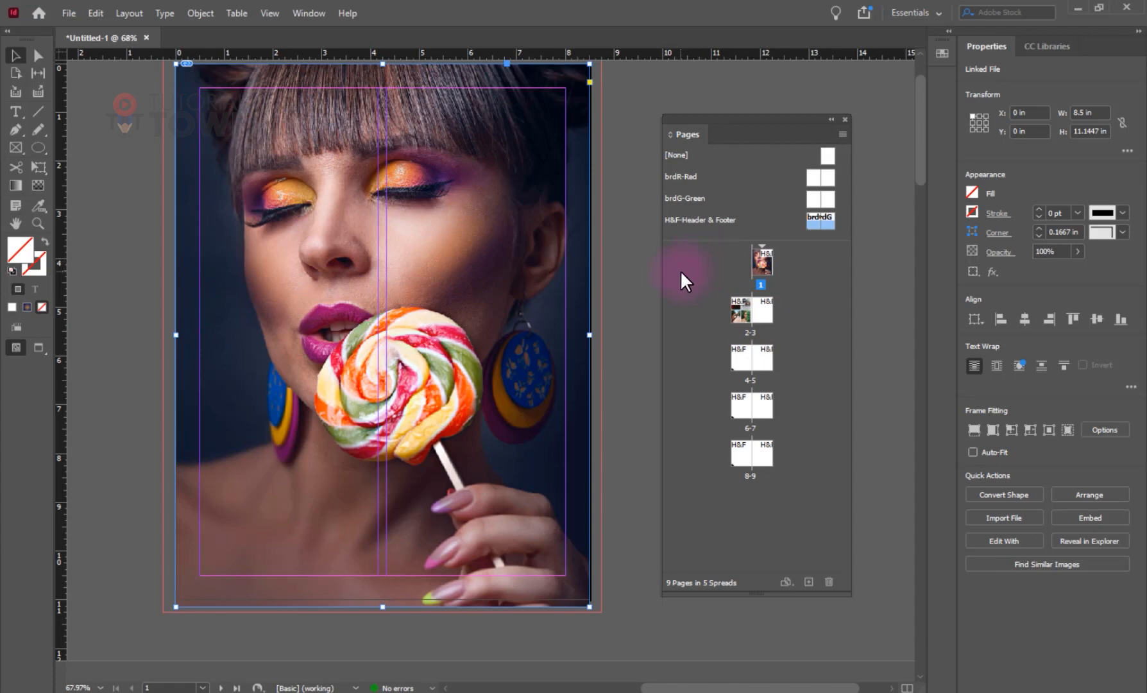
{"action": "left_click", "coordinate": [311, 8]}
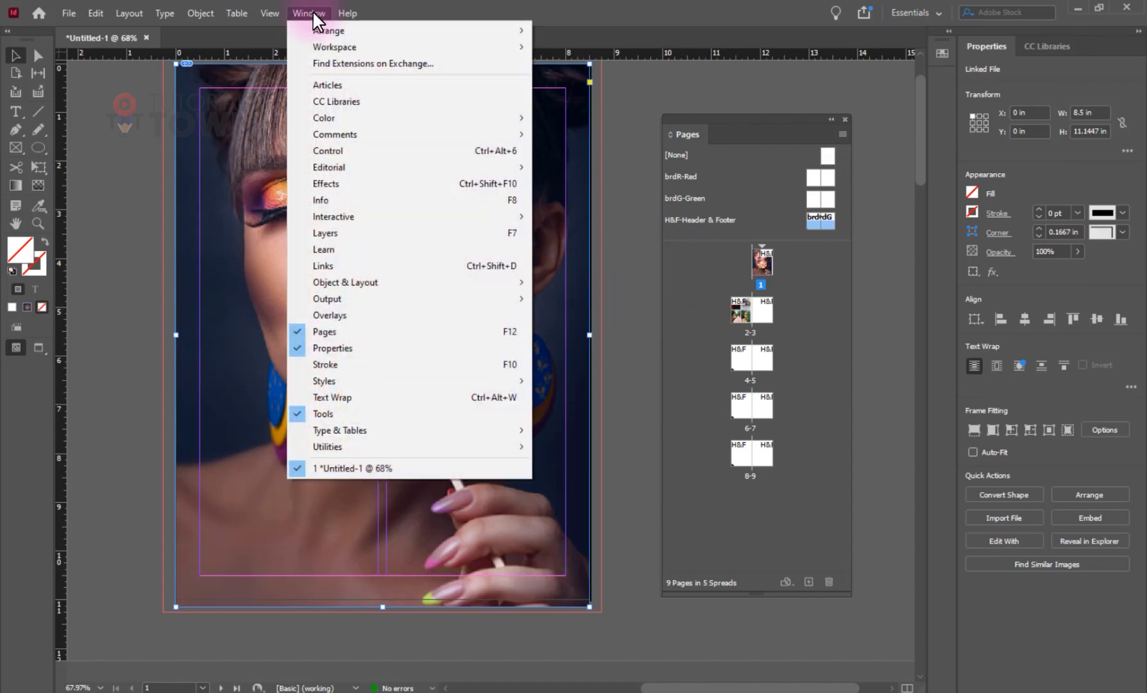
{"action": "left_click", "coordinate": [334, 232]}
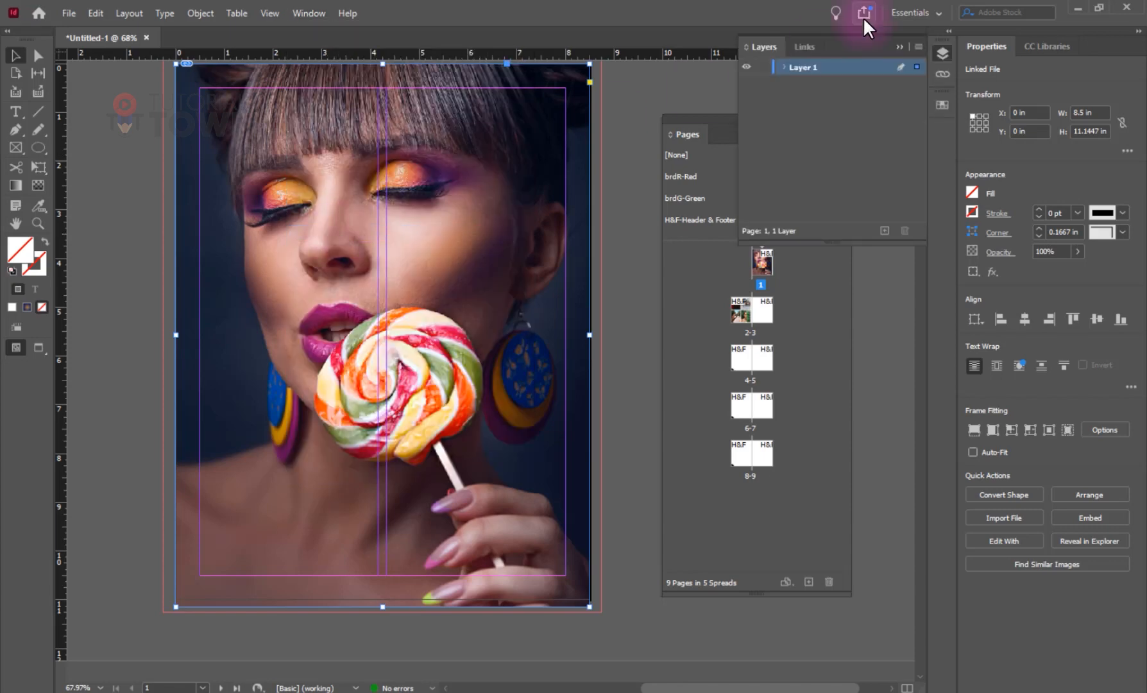
{"action": "left_click_drag", "start_coordinate": [870, 43], "coordinate": [371, 282]}
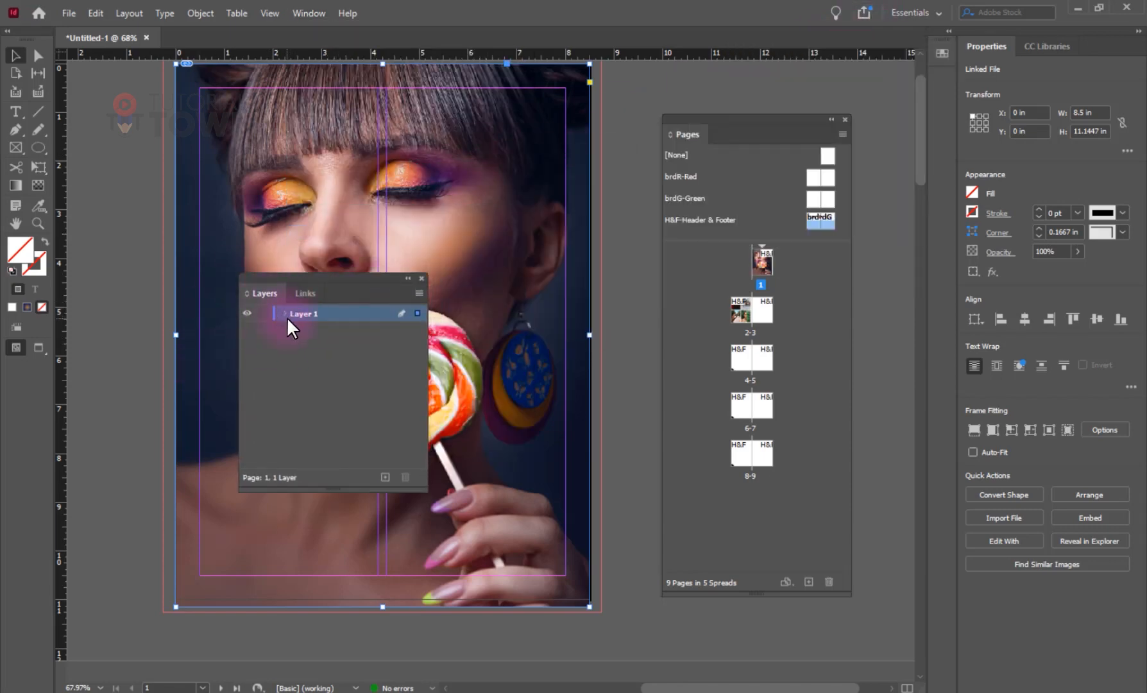
{"action": "left_click", "coordinate": [385, 477]}
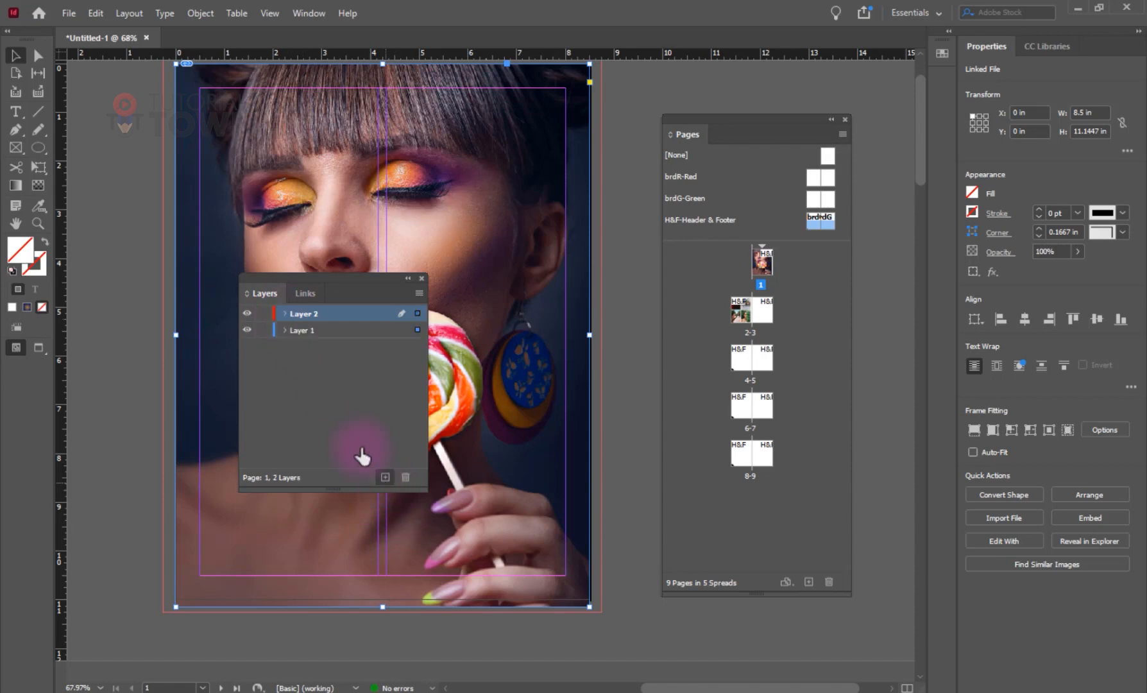
{"action": "left_click", "coordinate": [307, 318]}
{"action": "double_click", "coordinate": [308, 319]}
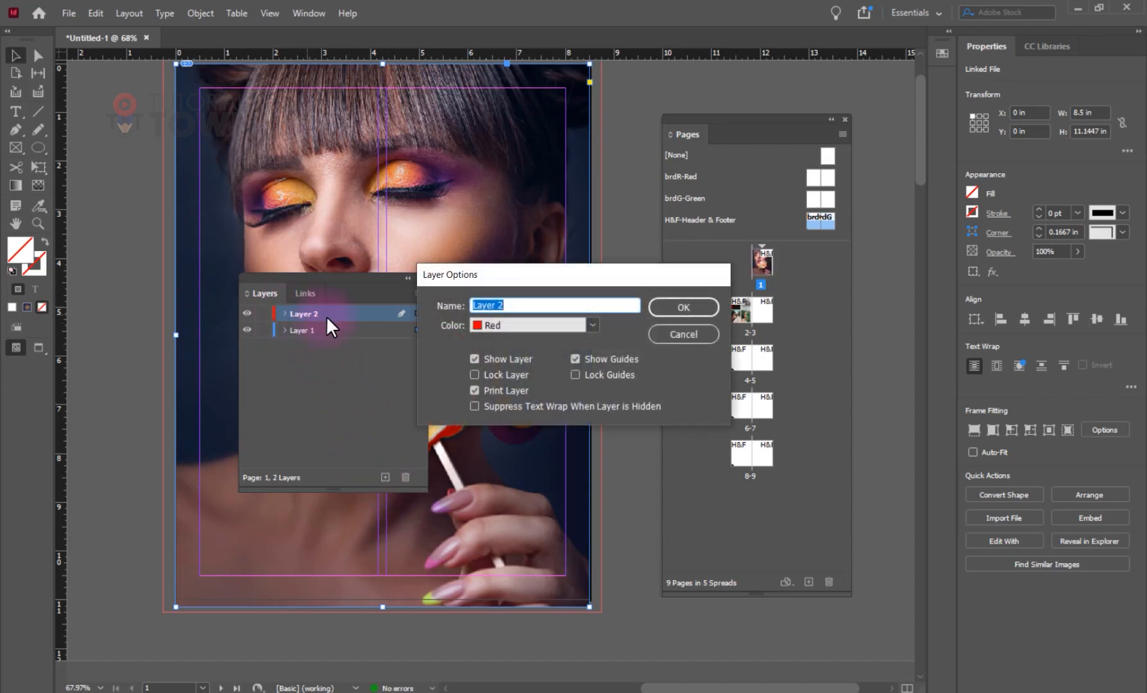
{"action": "type", "text": "H&F"}
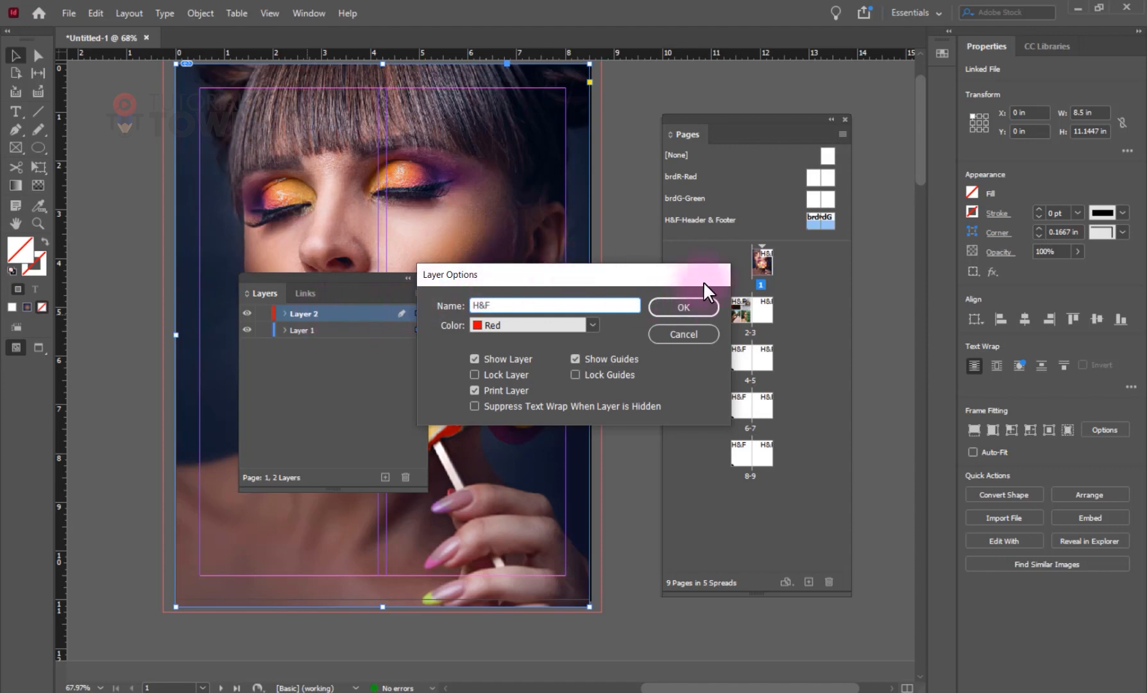
{"action": "left_click", "coordinate": [691, 306]}
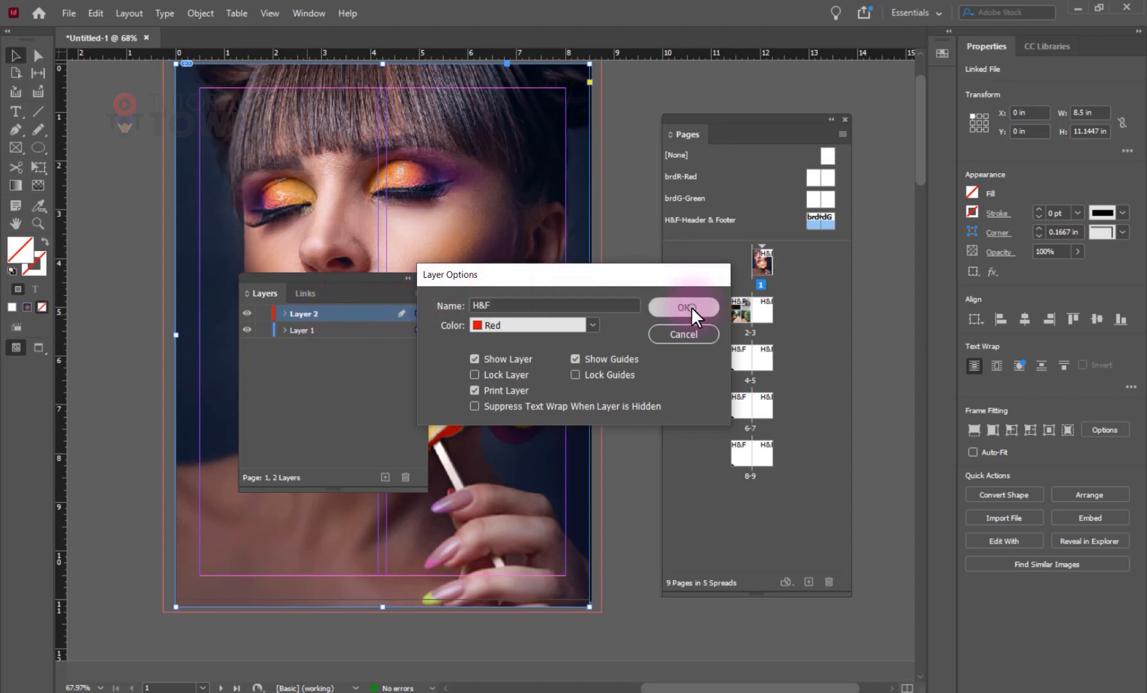
Step: Cut the black circle, both headers and both page number frames from the H&F-Header & Footer parent spread
{"action": "double_click", "coordinate": [814, 224]}
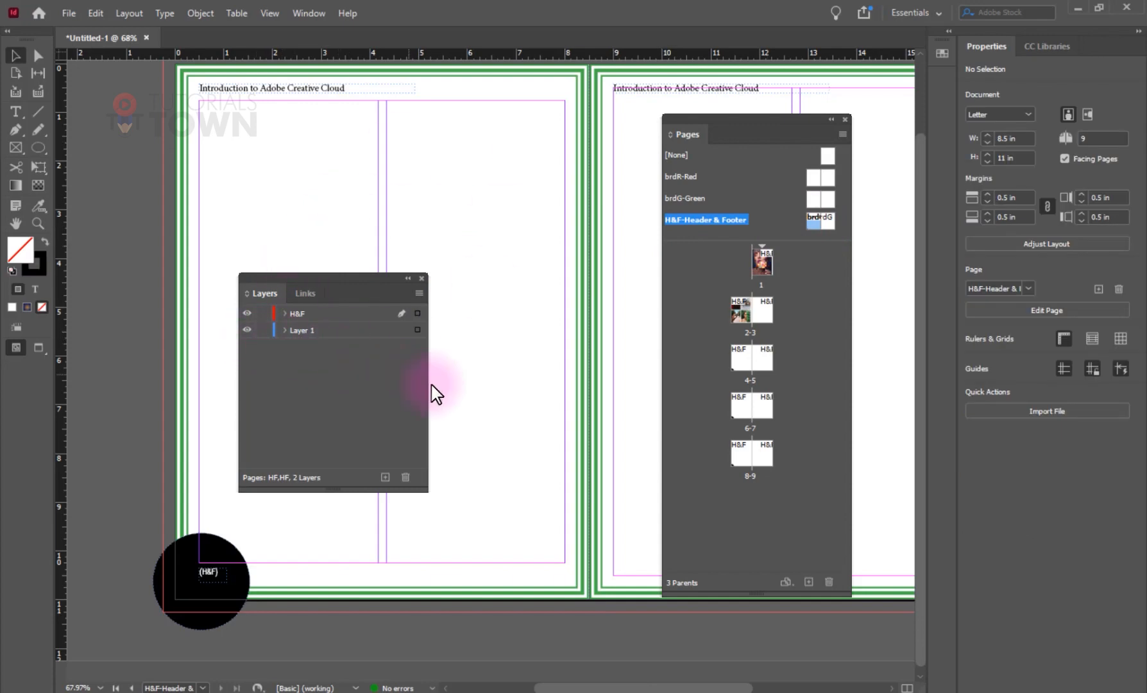
{"action": "scroll", "coordinate": [433, 391], "scroll_direction": "down", "scroll_amount": 2}
{"action": "left_click_drag", "start_coordinate": [349, 283], "coordinate": [318, 486]}
{"action": "scroll", "coordinate": [352, 459], "scroll_direction": "up", "scroll_amount": 3}
{"action": "left_click_drag", "start_coordinate": [249, 430], "coordinate": [326, 199]}
{"action": "left_click_drag", "start_coordinate": [291, 467], "coordinate": [417, 368]}
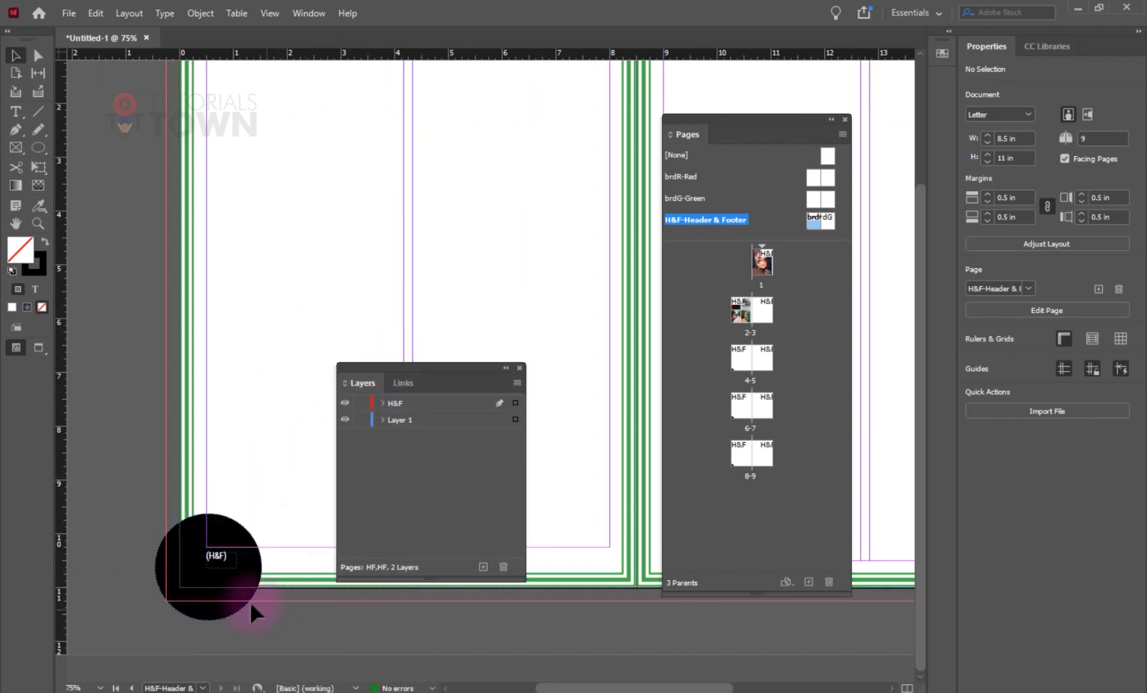
{"action": "left_click", "coordinate": [247, 597]}
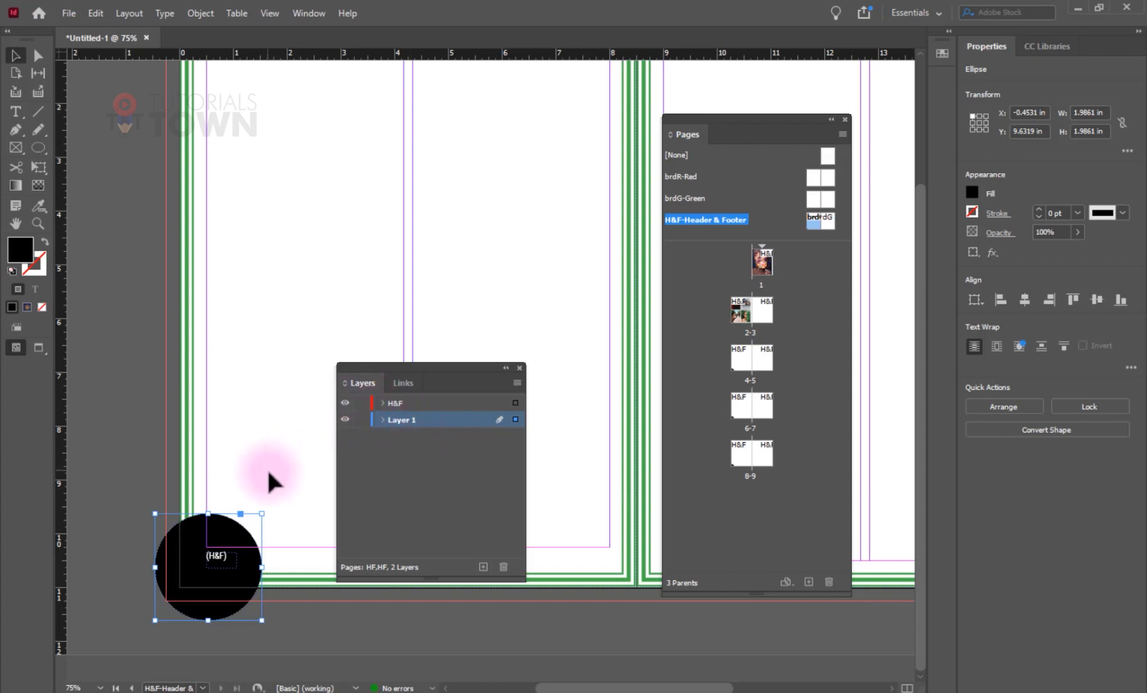
{"action": "left_click_drag", "start_coordinate": [274, 479], "coordinate": [164, 642]}
{"action": "left_click_drag", "start_coordinate": [284, 148], "coordinate": [207, 306]}
{"action": "left_click_drag", "start_coordinate": [263, 223], "coordinate": [206, 153]}
{"action": "left_click_drag", "start_coordinate": [600, 245], "coordinate": [258, 234]}
{"action": "left_click_drag", "start_coordinate": [292, 173], "coordinate": [389, 209]}
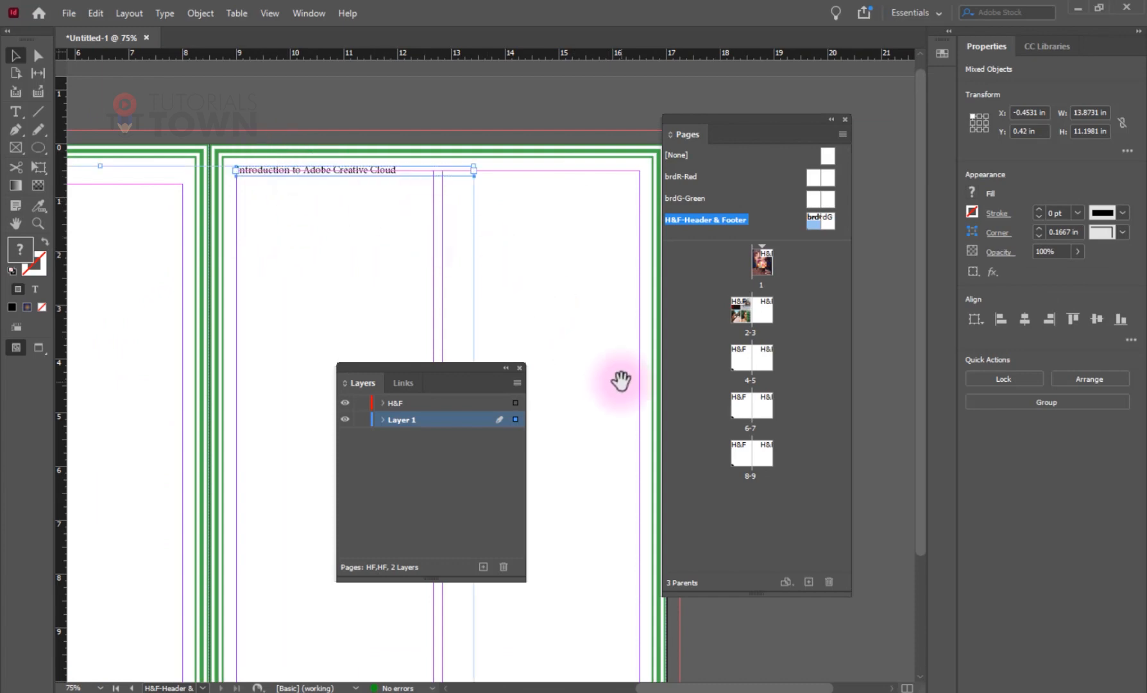
{"action": "left_click_drag", "start_coordinate": [622, 382], "coordinate": [425, 205]}
{"action": "left_click_drag", "start_coordinate": [336, 170], "coordinate": [204, 183]}
{"action": "left_click_drag", "start_coordinate": [420, 378], "coordinate": [529, 277]}
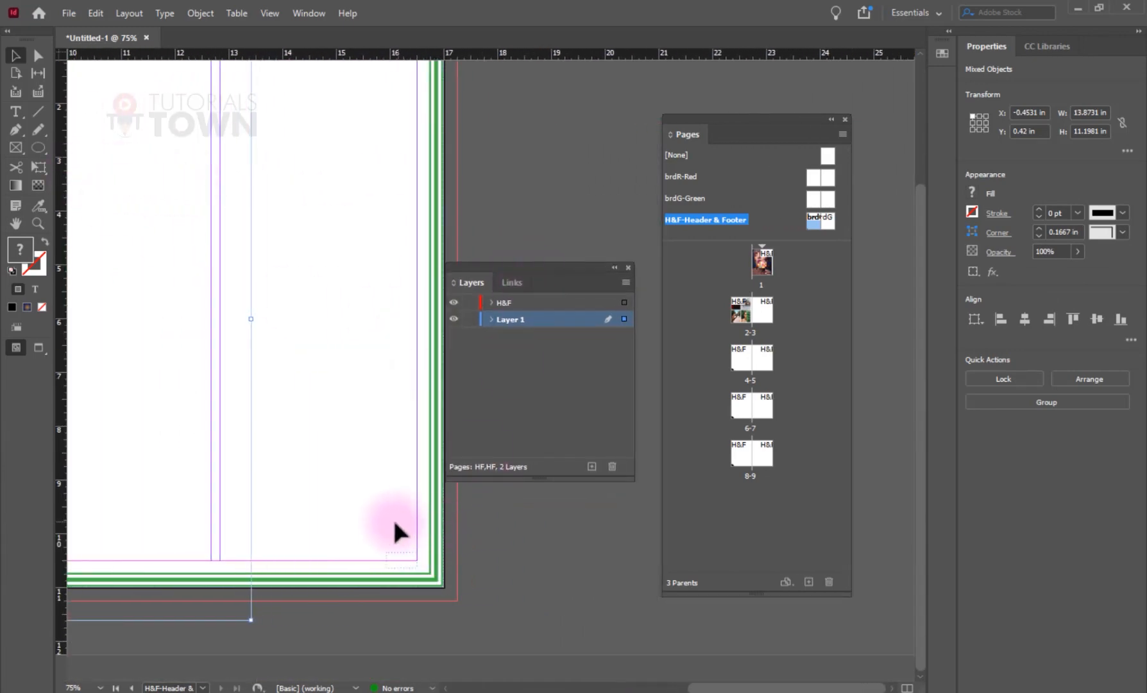
{"action": "left_click_drag", "start_coordinate": [384, 531], "coordinate": [447, 610]}
{"action": "left_click_drag", "start_coordinate": [342, 132], "coordinate": [400, 426]}
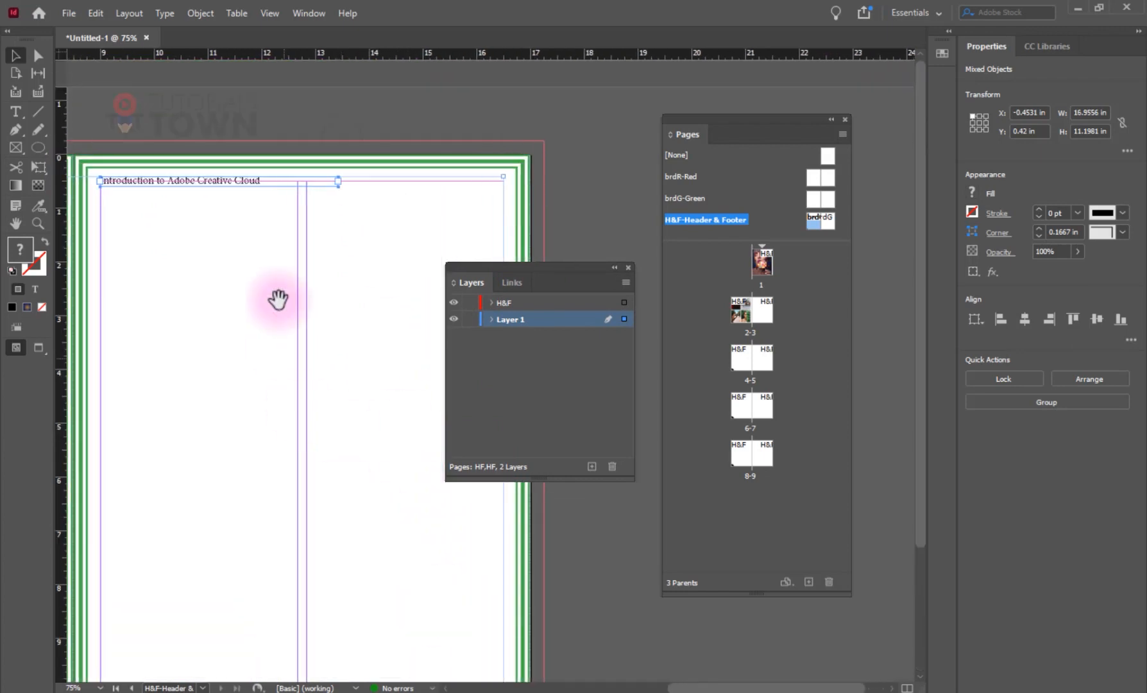
{"action": "key", "text": "Delete"}
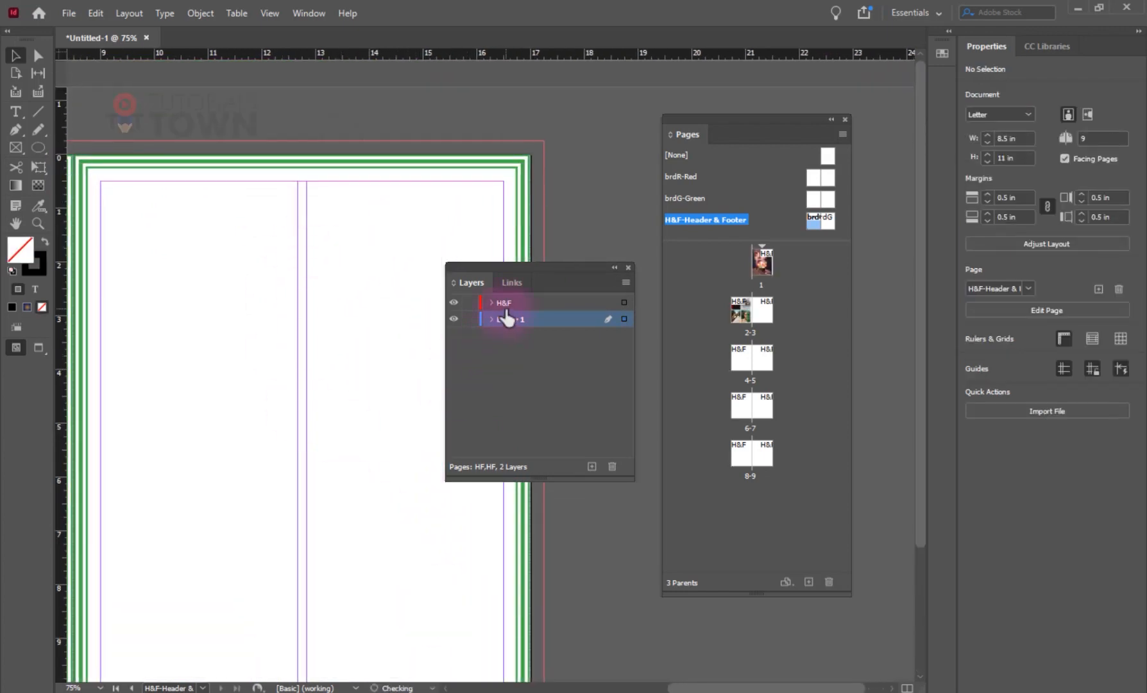
Step: Paste the cut header and footer items in place onto the H&F layer
{"action": "left_click", "coordinate": [503, 302]}
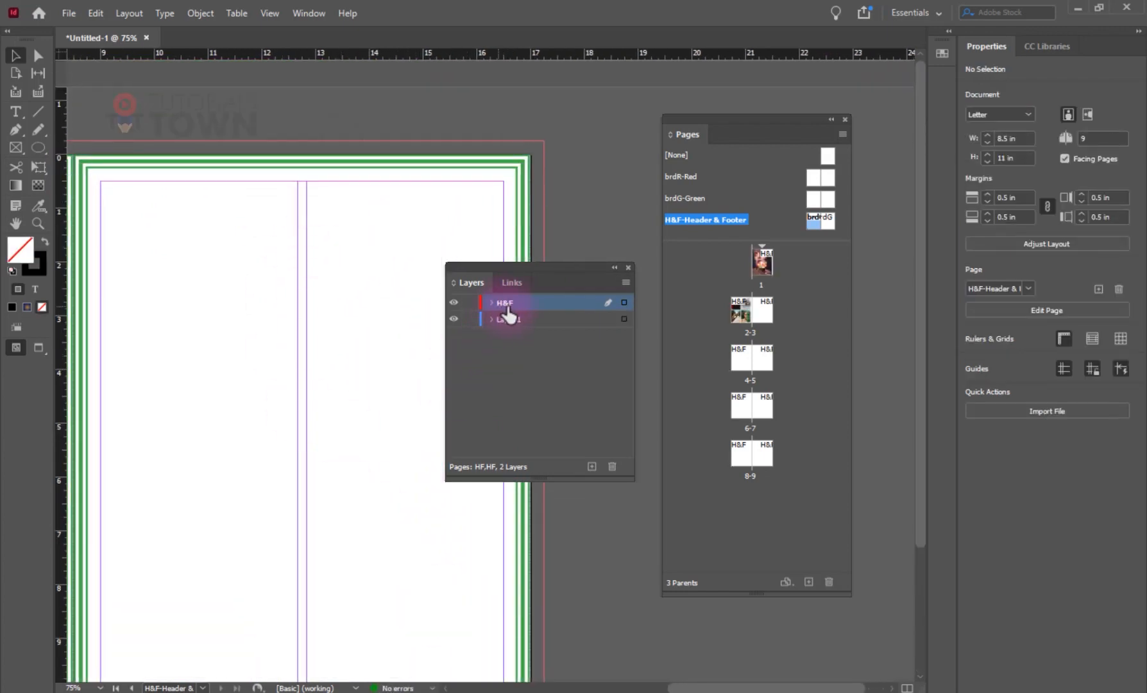
{"action": "right_click", "coordinate": [301, 307]}
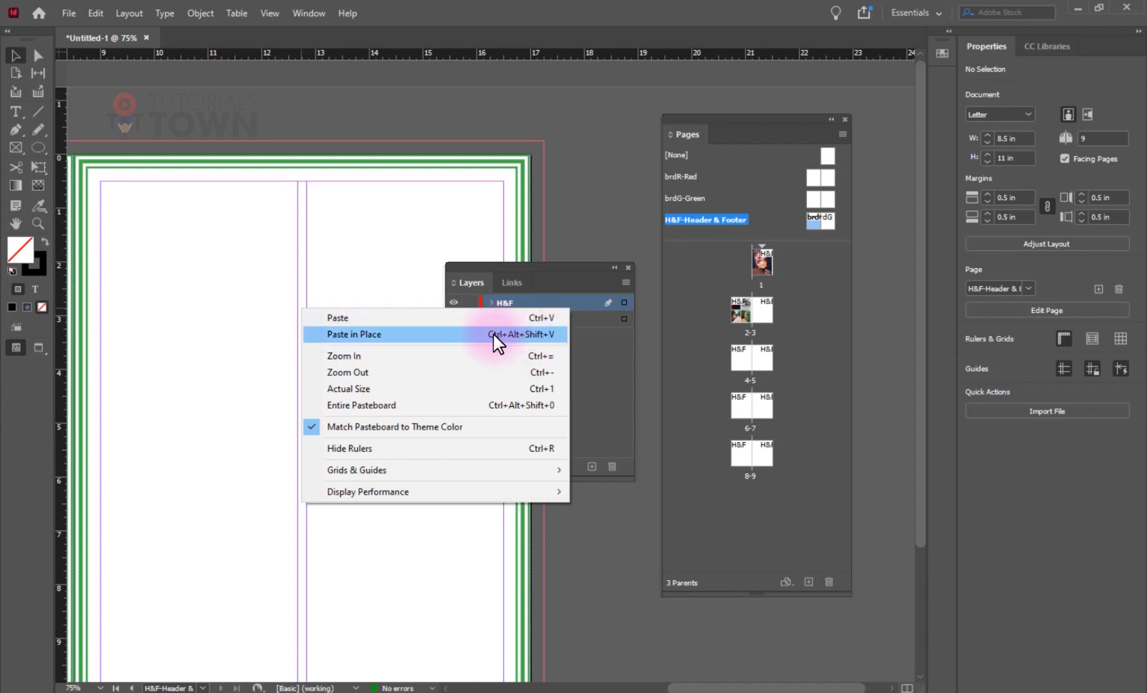
{"action": "left_click", "coordinate": [555, 334]}
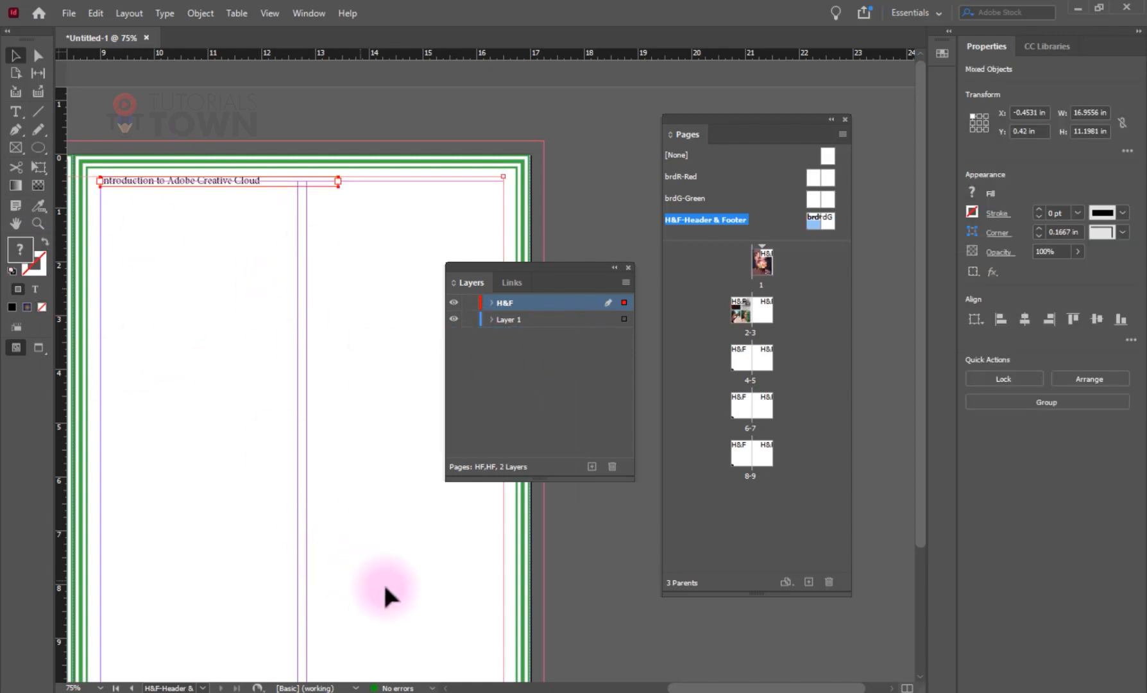
{"action": "left_click_drag", "start_coordinate": [507, 266], "coordinate": [419, 192]}
Step: Duplicate the black circle over the page number at the right page's outer bottom corner on the parent spread
{"action": "left_click", "coordinate": [285, 614]}
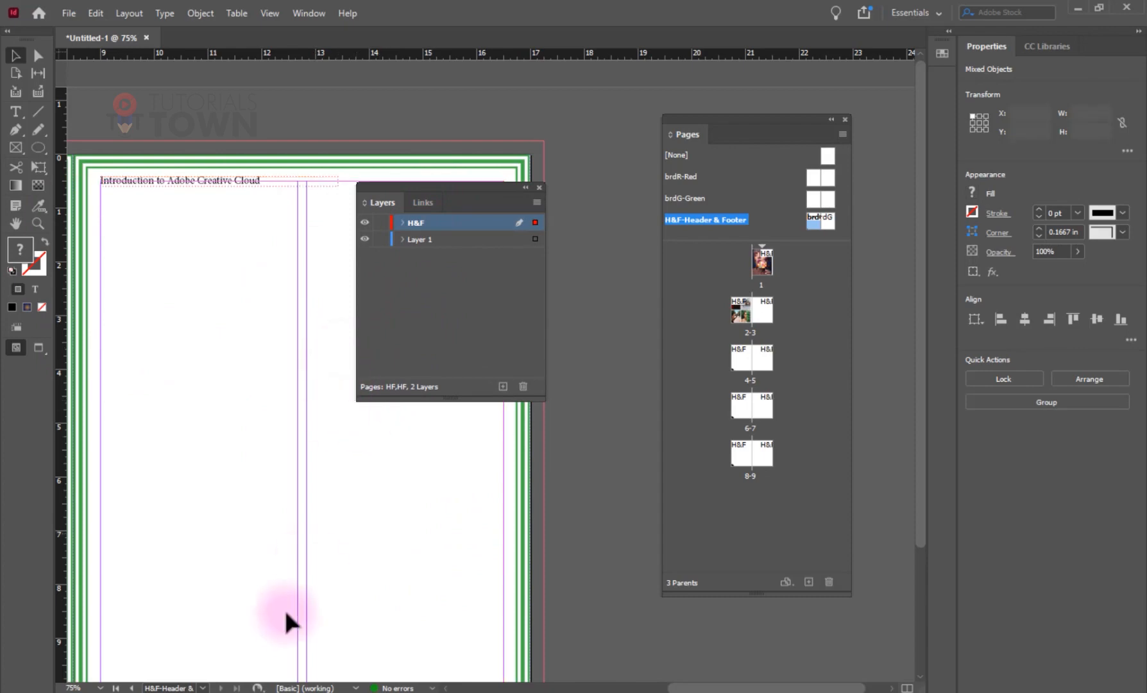
{"action": "scroll", "coordinate": [301, 614], "scroll_direction": "down", "scroll_amount": 2}
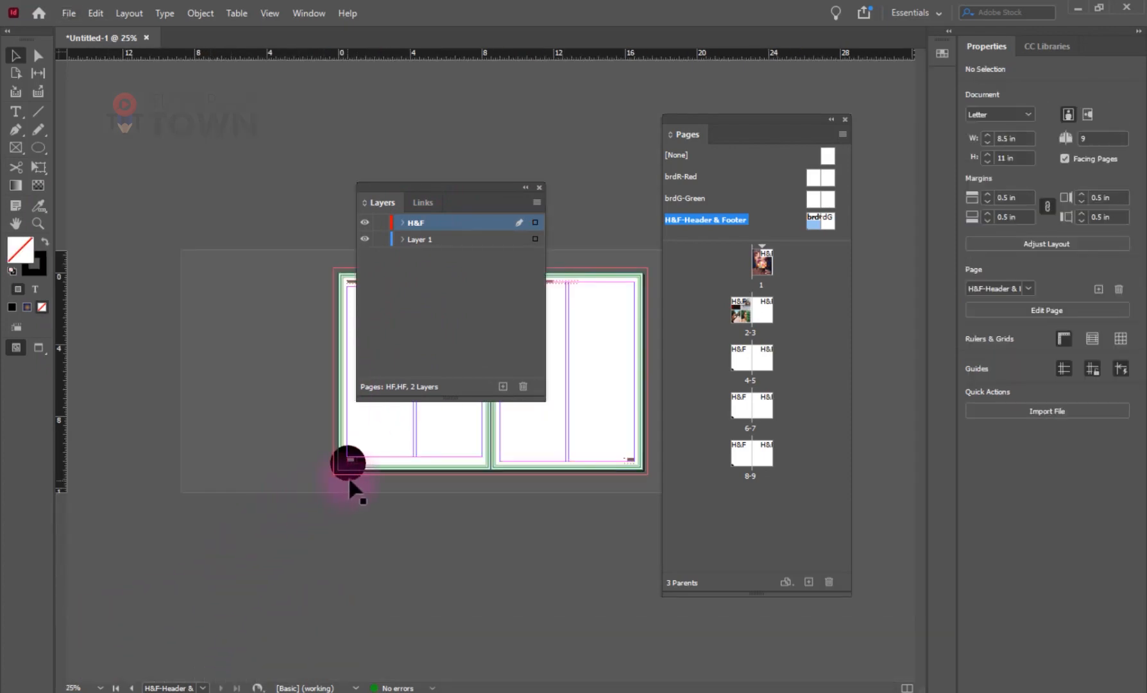
{"action": "left_click_drag", "start_coordinate": [350, 480], "coordinate": [637, 474]}
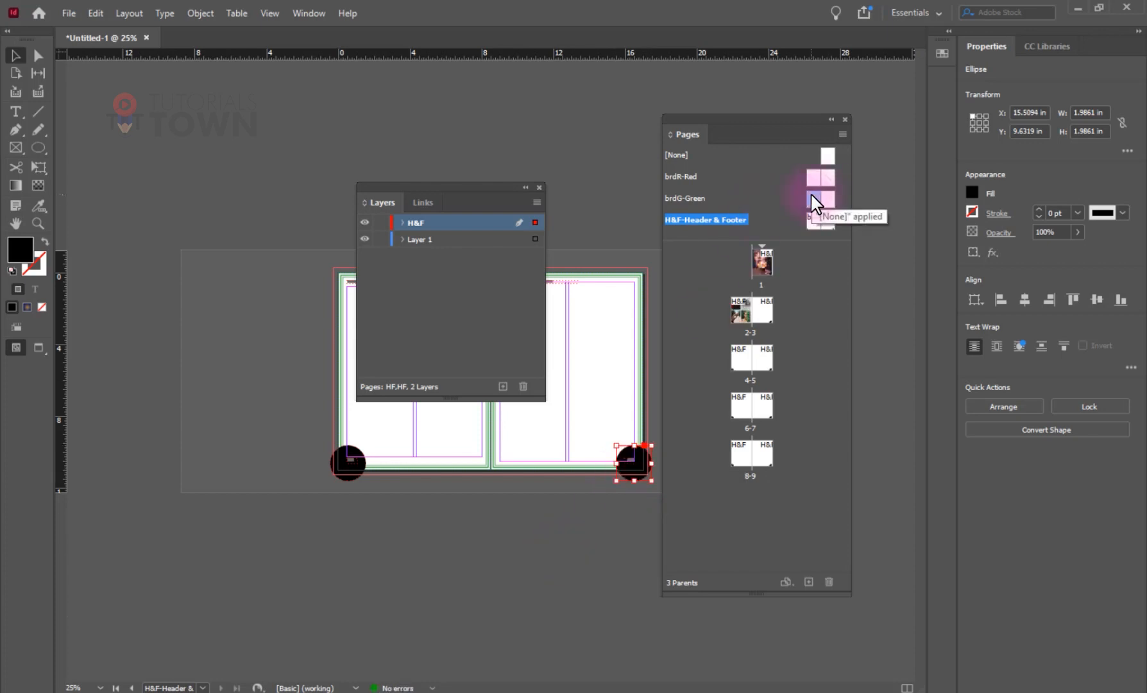
Step: Move the green border rectangles on the brdG-Green parent spread to the H&F layer, keeping them in place
{"action": "double_click", "coordinate": [760, 198]}
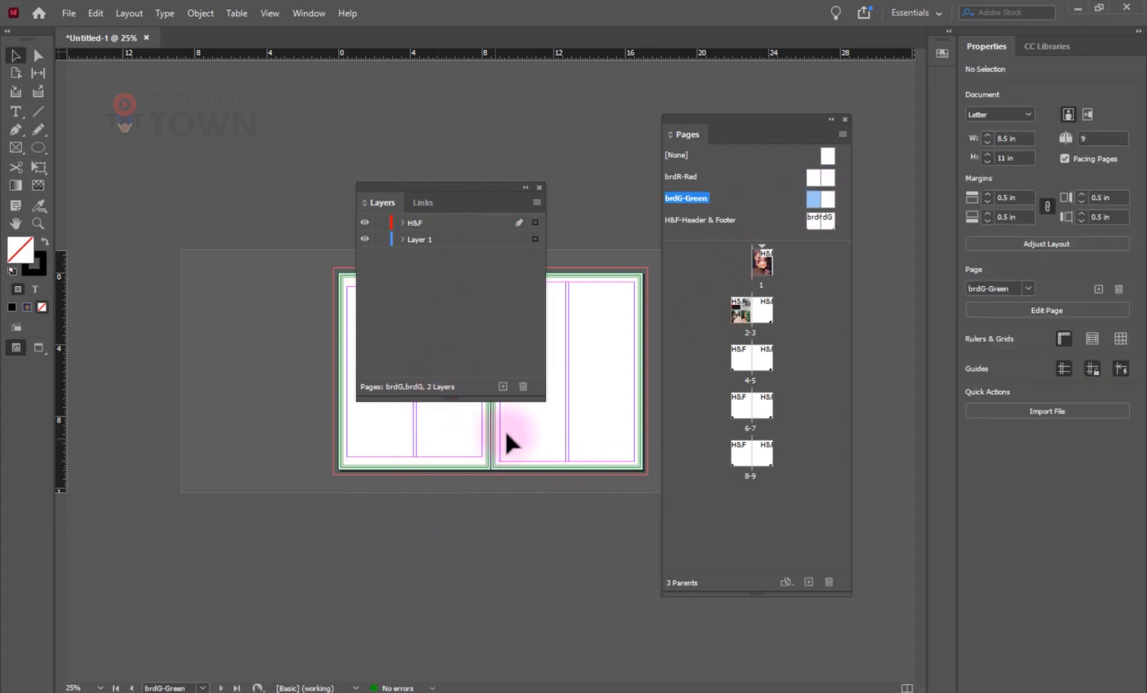
{"action": "left_click", "coordinate": [484, 466]}
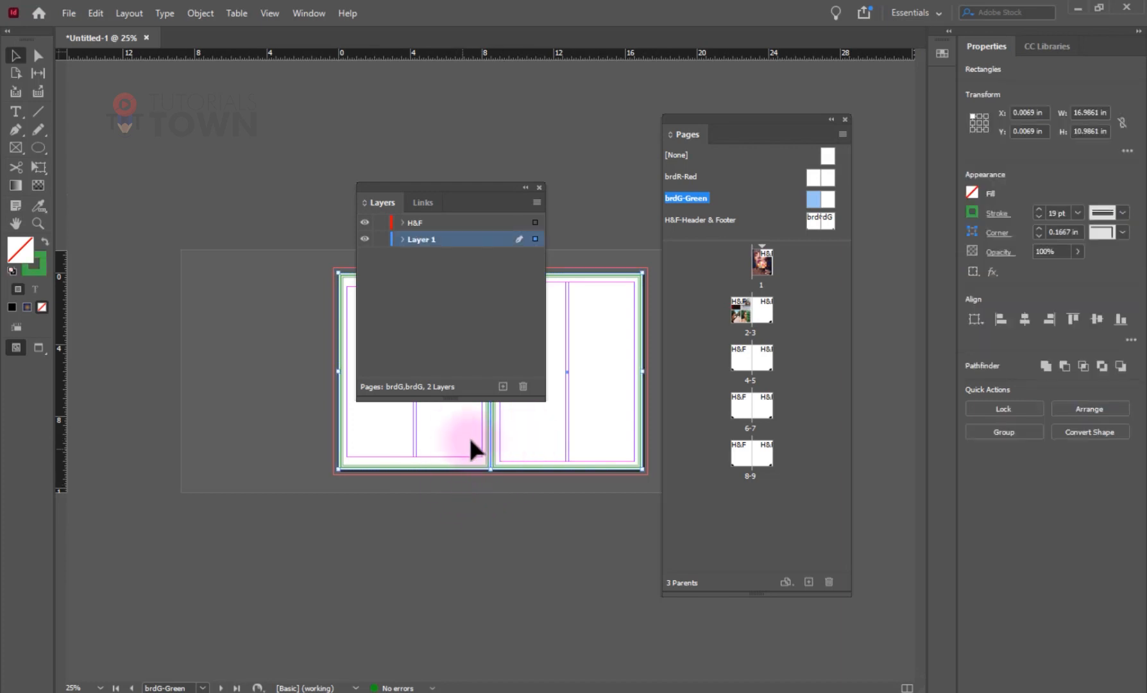
{"action": "left_click", "coordinate": [445, 245]}
{"action": "double_click", "coordinate": [446, 224]}
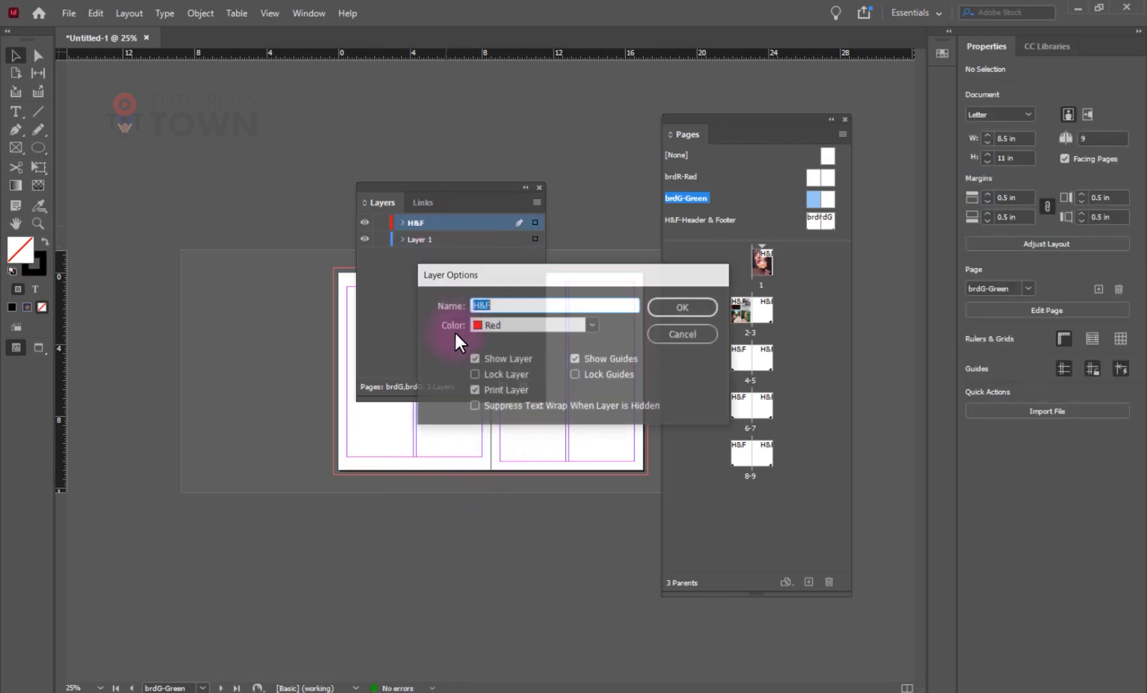
{"action": "left_click", "coordinate": [682, 335]}
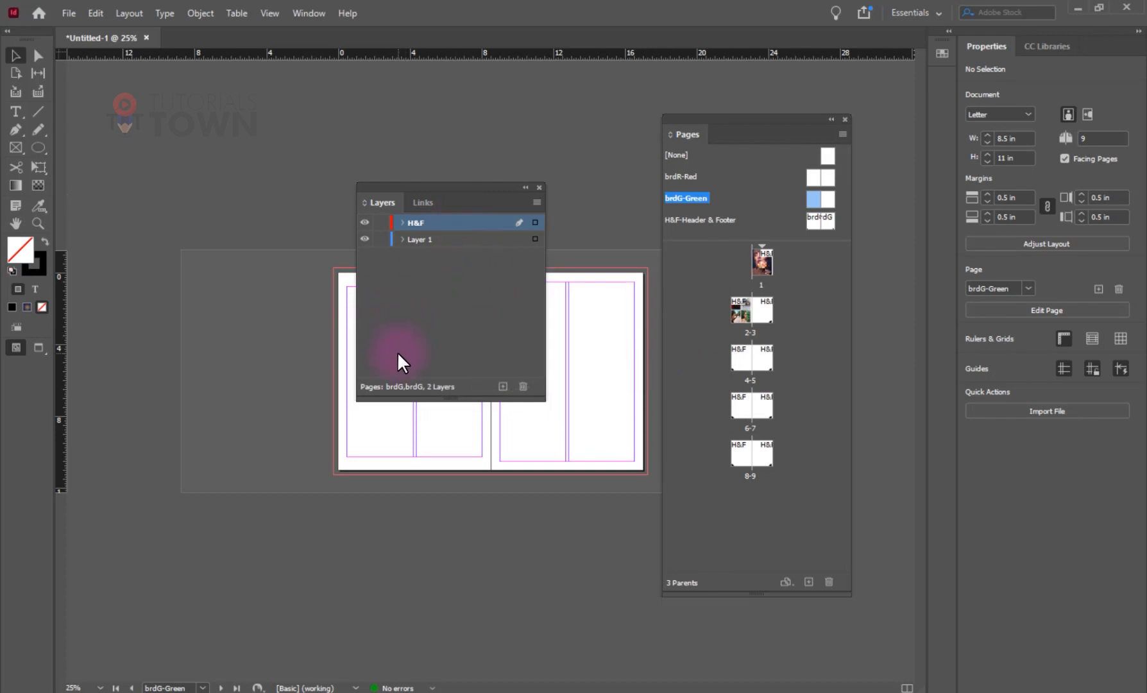
{"action": "key", "text": "ctrl+alt+shift+v"}
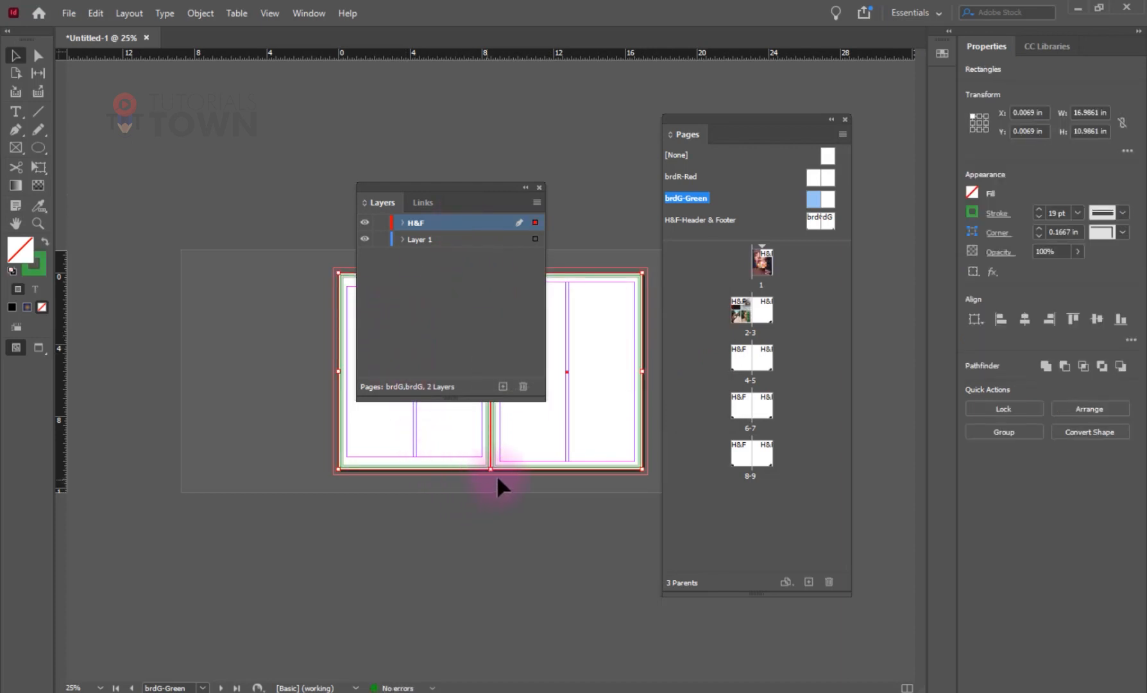
Step: Check the H&F-Header & Footer parent, then review the document spreads from page 1 to pages 8-9 in presentation mode
{"action": "double_click", "coordinate": [812, 220]}
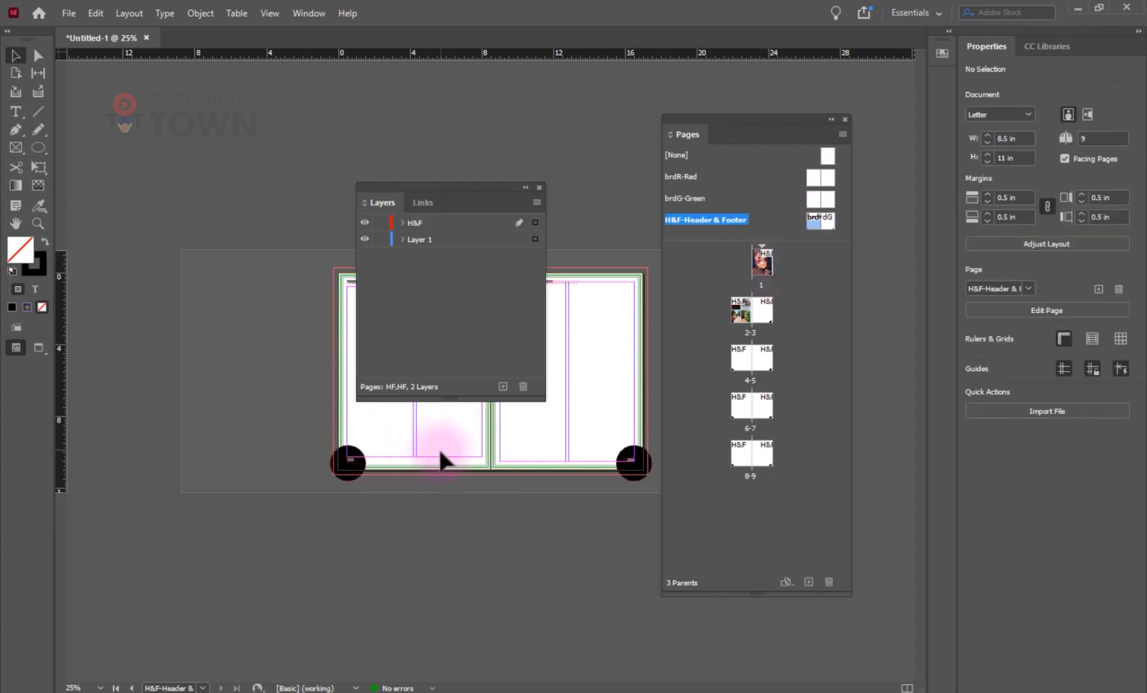
{"action": "double_click", "coordinate": [758, 262]}
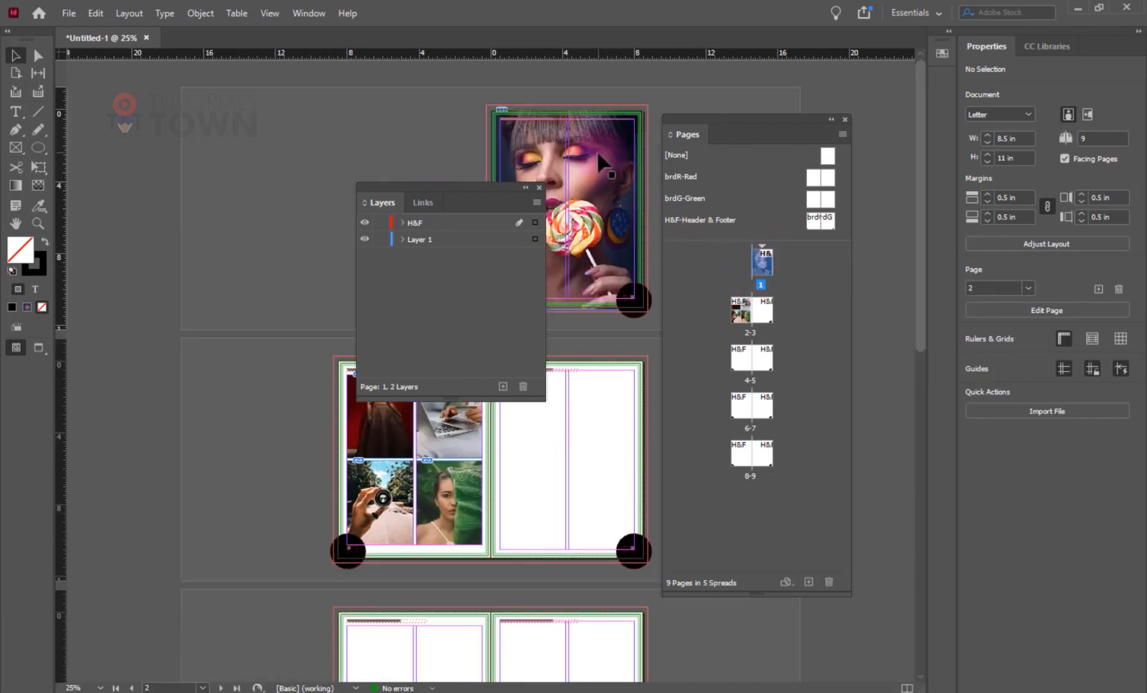
{"action": "key", "text": "shift+w"}
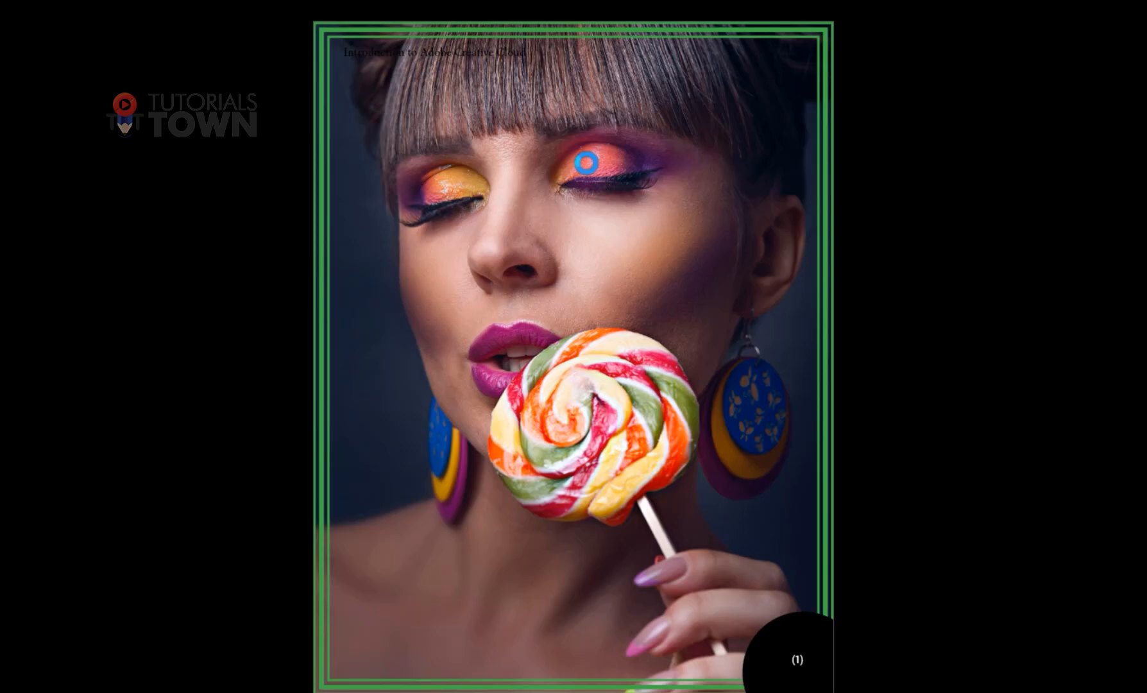
{"action": "left_click", "coordinate": [586, 163]}
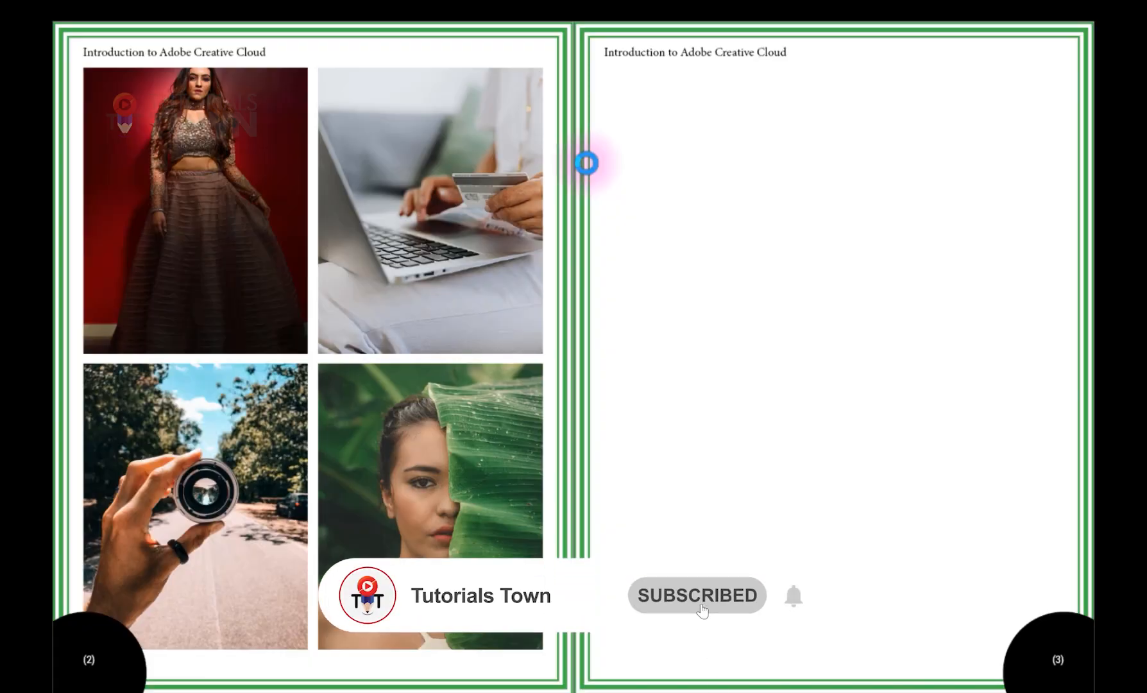
{"action": "left_click", "coordinate": [586, 163]}
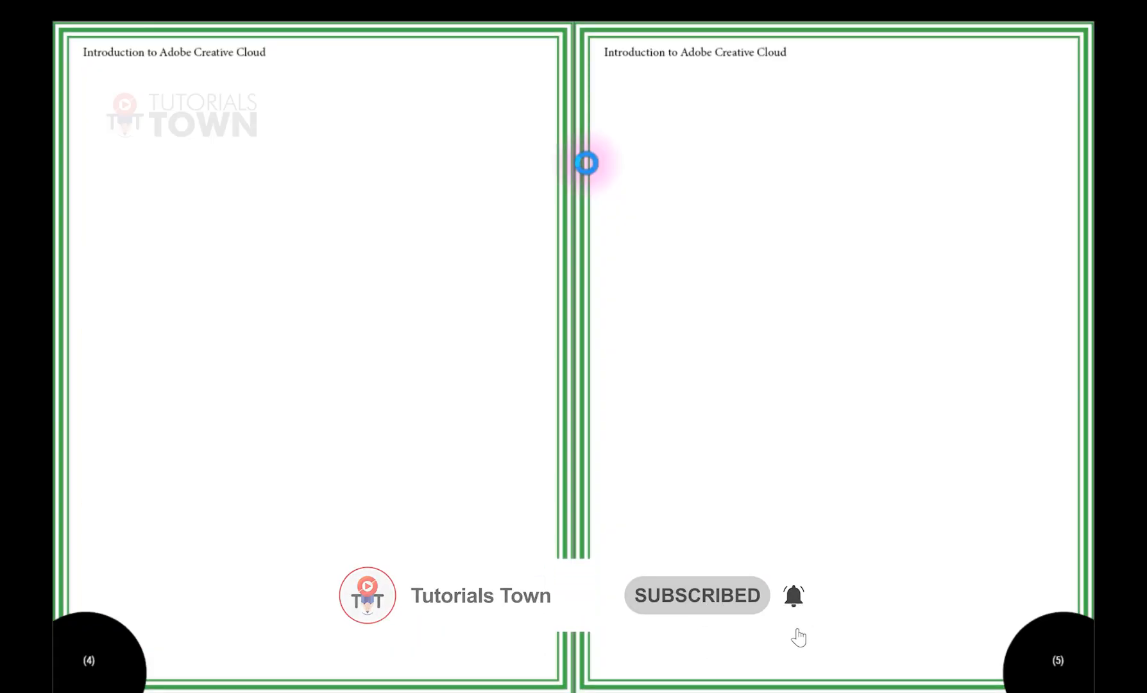
{"action": "left_click", "coordinate": [587, 163]}
{"action": "left_click", "coordinate": [586, 163]}
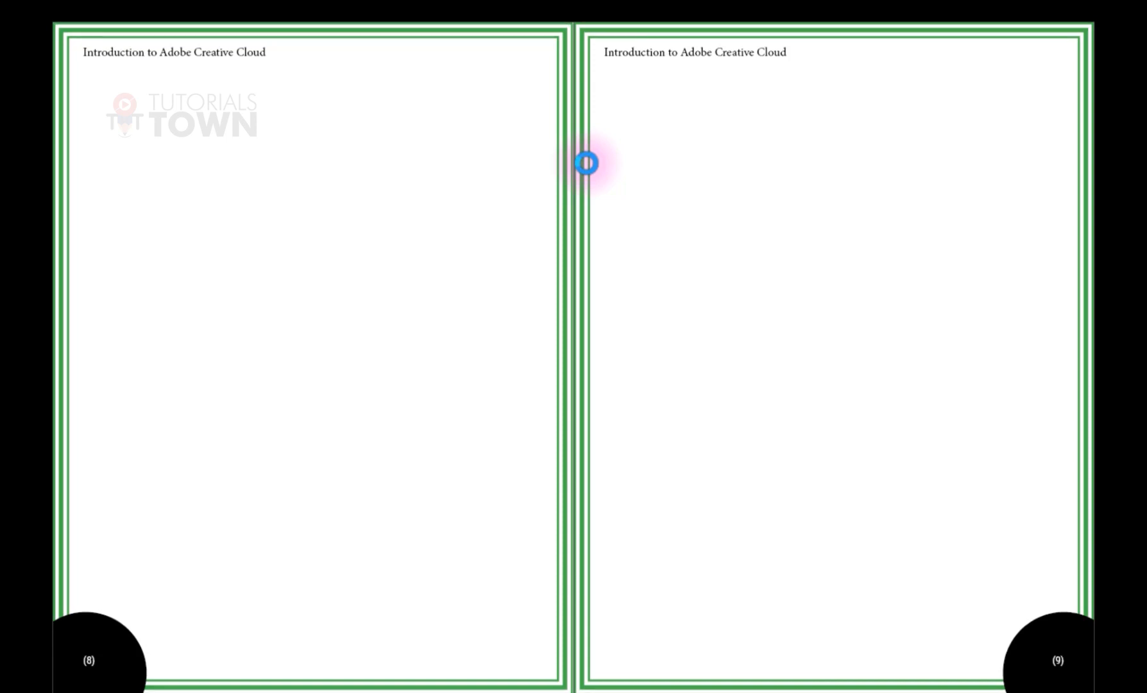
{"action": "key", "text": "Escape"}
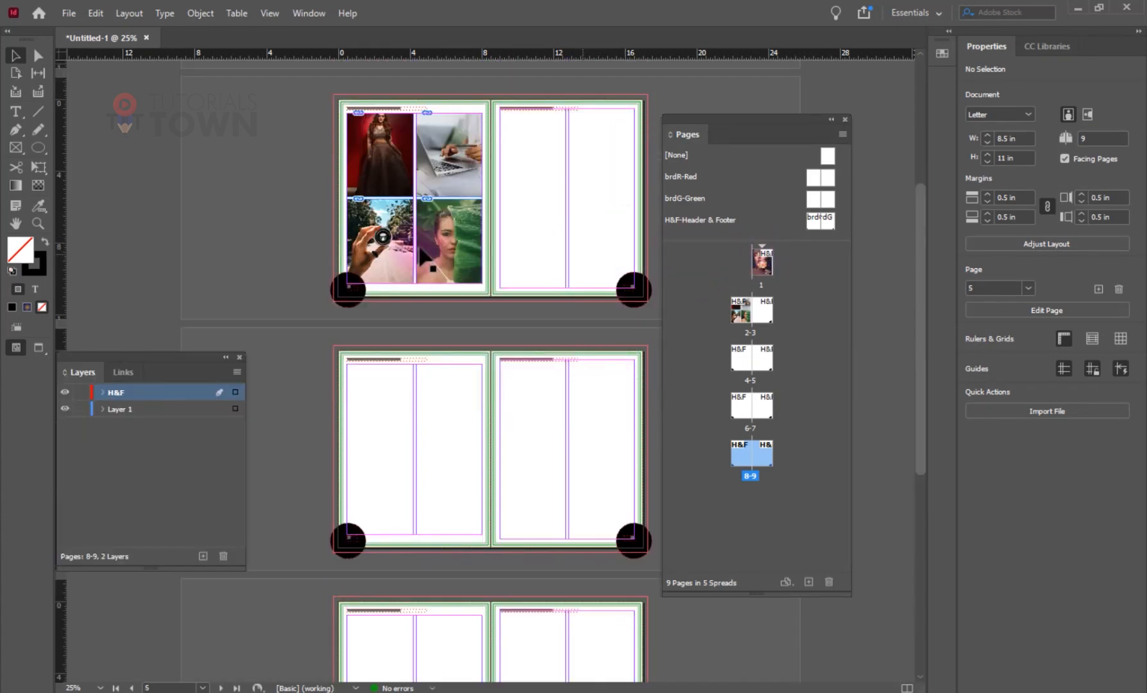
Step: Create a two-page parent with prefix WM and name Watermark, based on H&F-Header & Footer
{"action": "left_click_drag", "start_coordinate": [450, 185], "coordinate": [451, 327]}
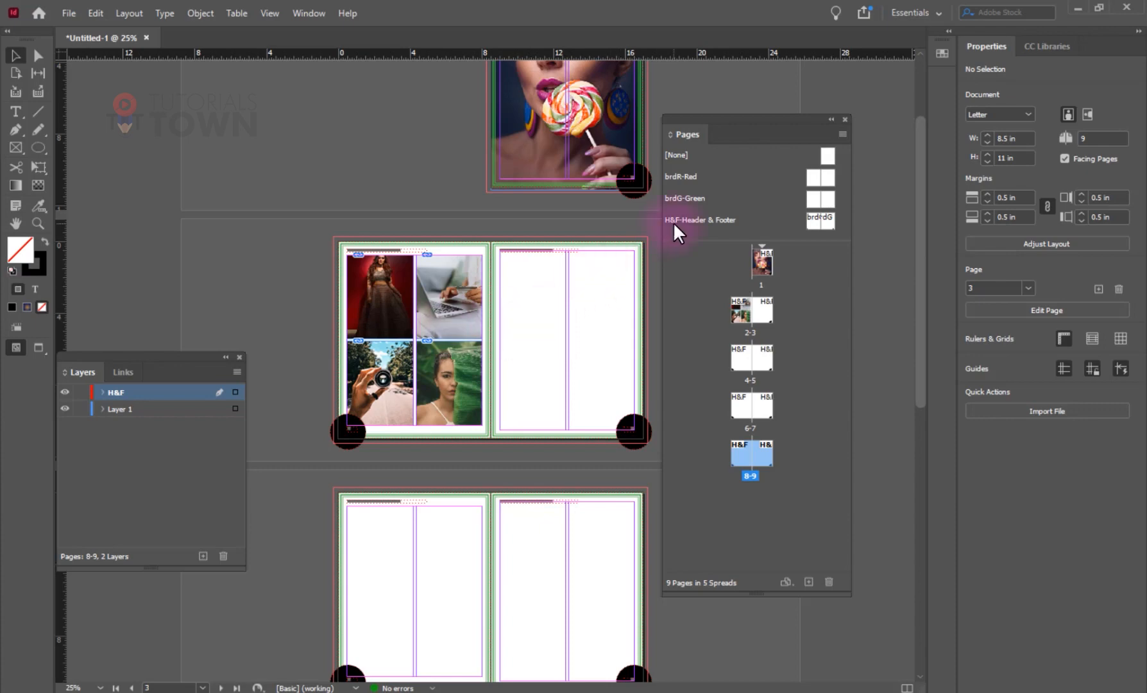
{"action": "left_click_drag", "start_coordinate": [683, 238], "coordinate": [683, 320]}
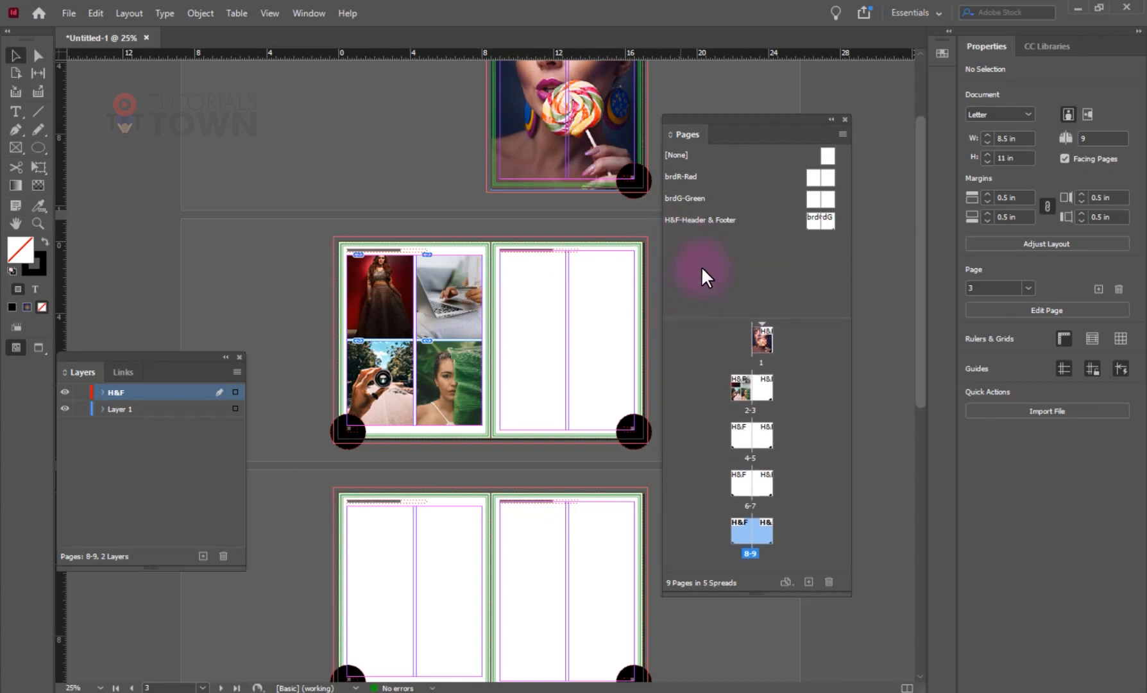
{"action": "right_click", "coordinate": [702, 268]}
{"action": "left_click", "coordinate": [731, 277]}
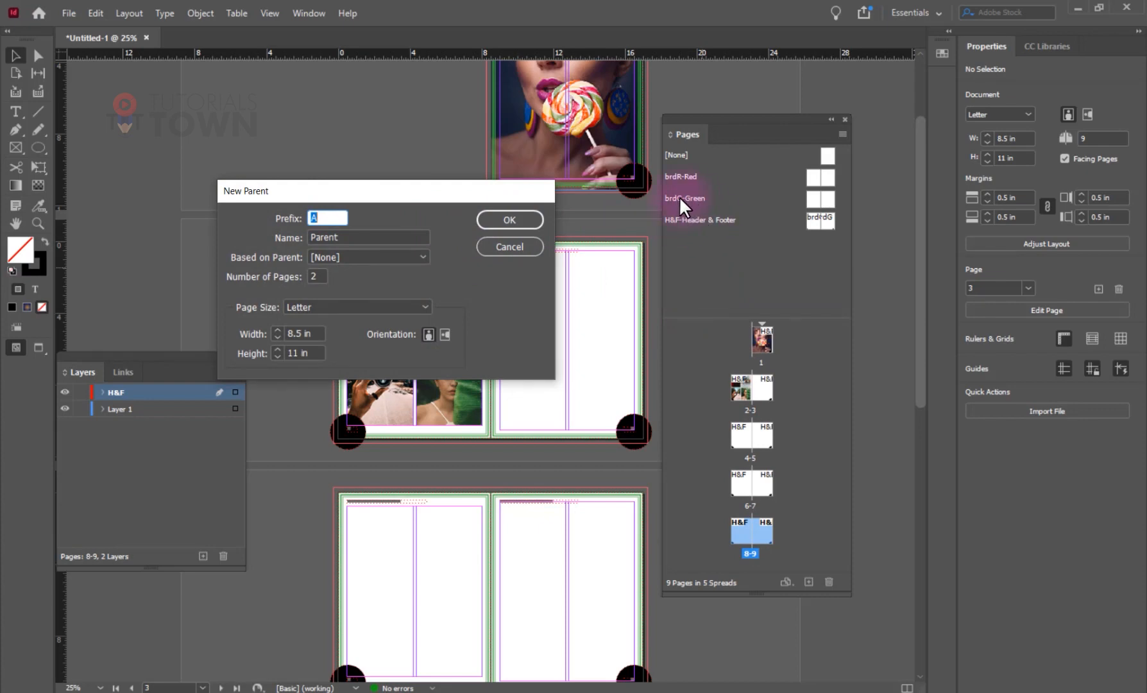
{"action": "double_click", "coordinate": [312, 217]}
{"action": "type", "text": "WM"}
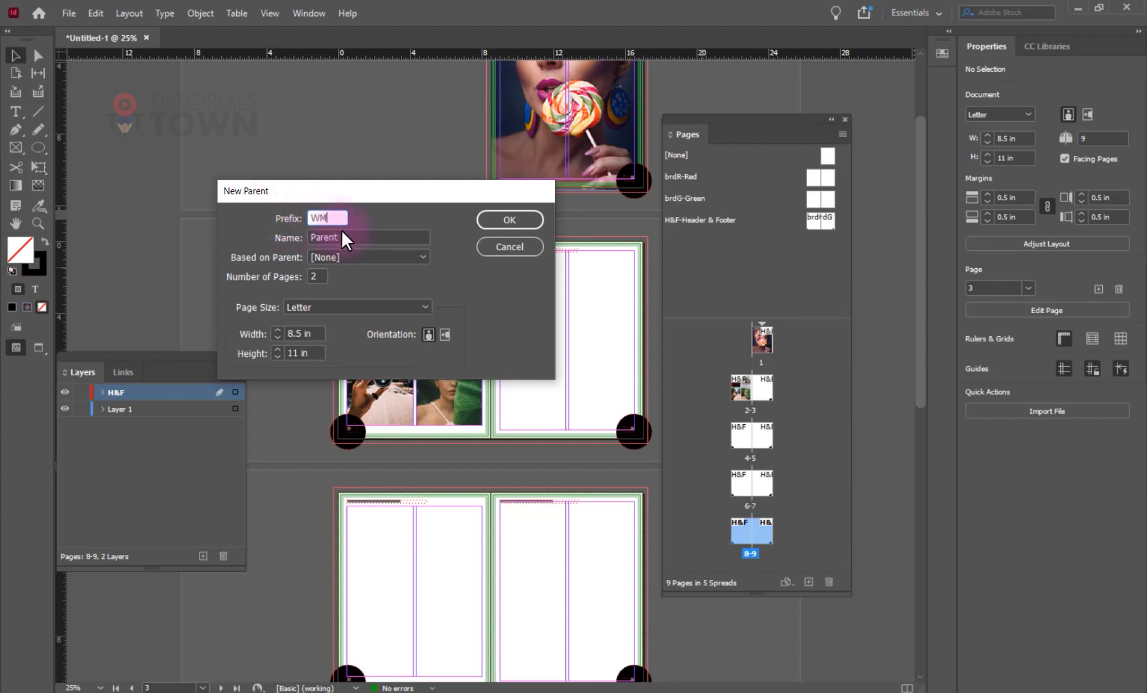
{"action": "key", "text": "Tab"}
{"action": "type", "text": "Water"}
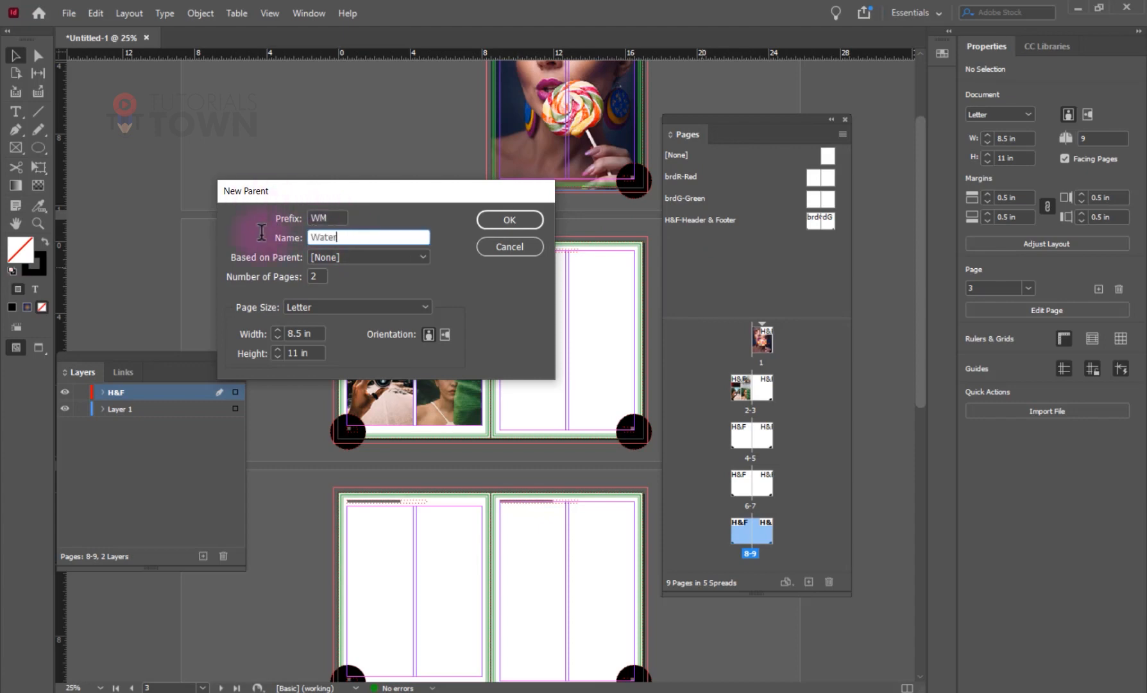
{"action": "type", "text": "mark"}
{"action": "left_click", "coordinate": [331, 257]}
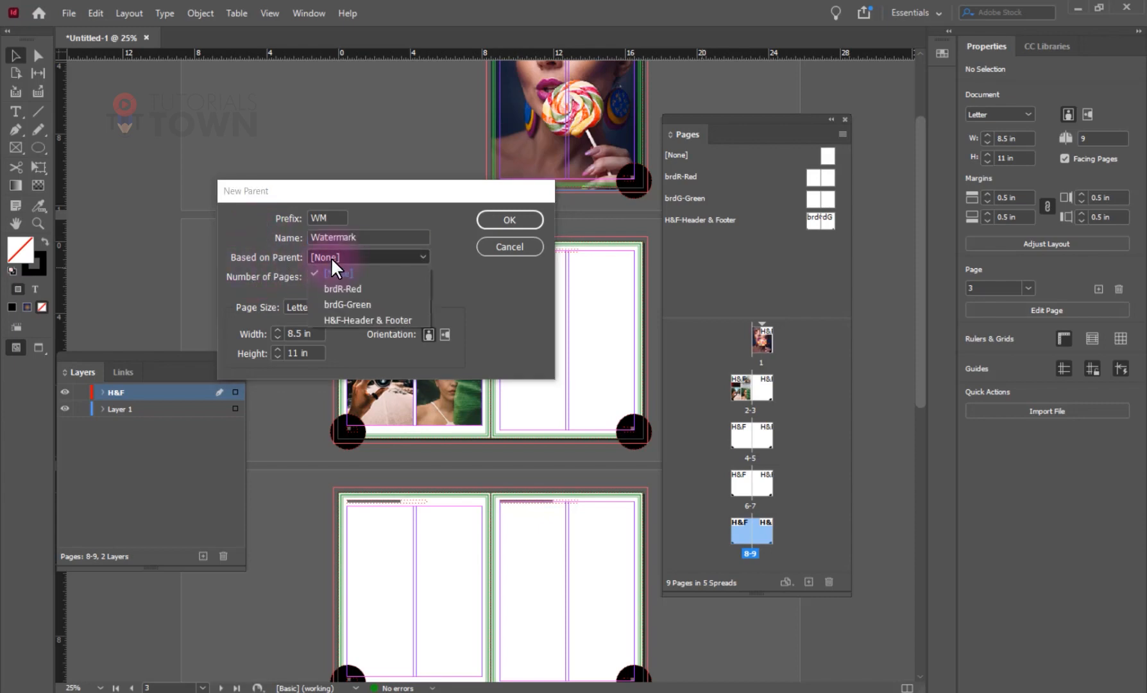
{"action": "left_click", "coordinate": [345, 319]}
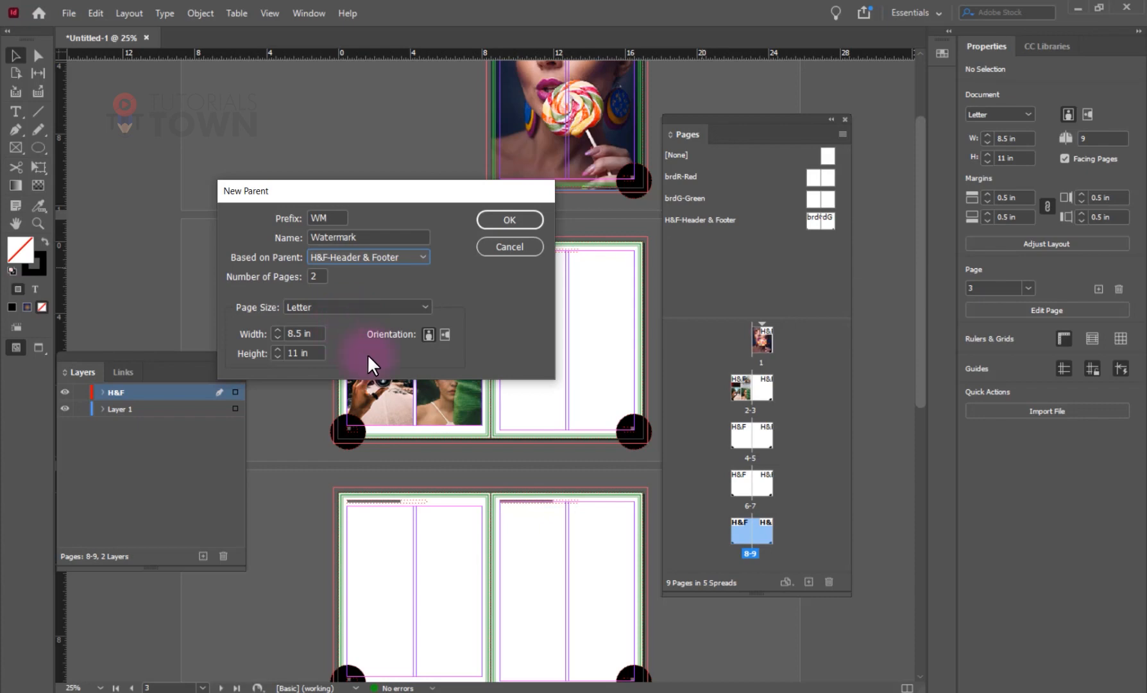
{"action": "left_click", "coordinate": [508, 220]}
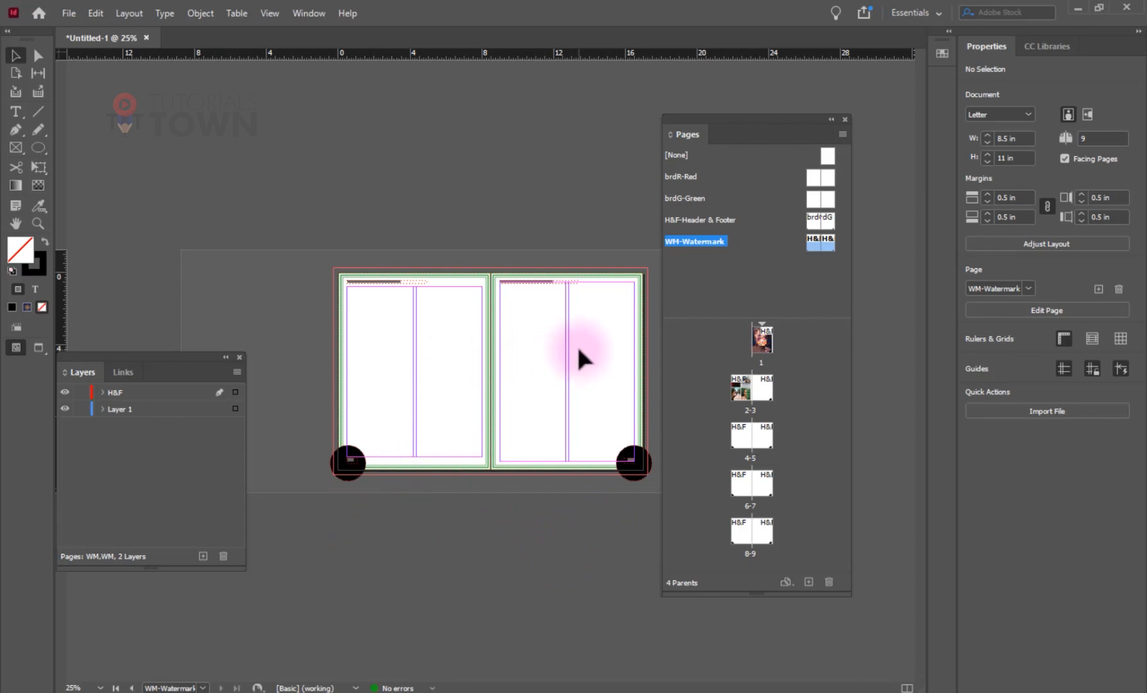
Step: Place the TT logo image on the left page of the WM-Watermark parent, about 4 in square
{"action": "left_click", "coordinate": [69, 13]}
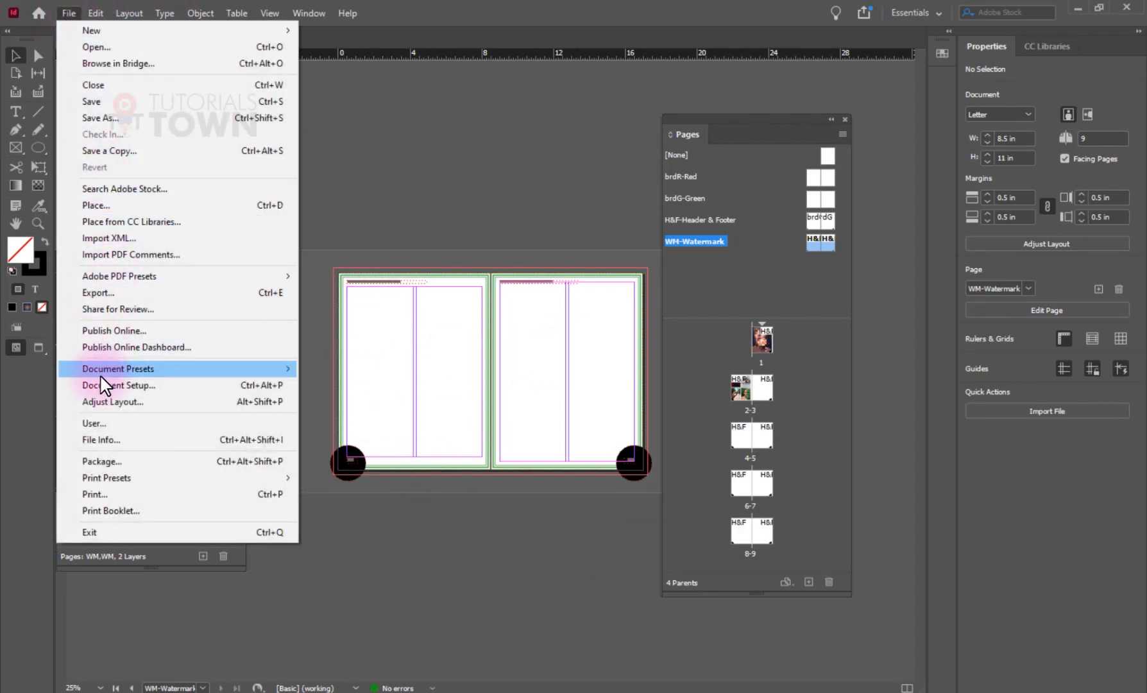
{"action": "left_click", "coordinate": [119, 207]}
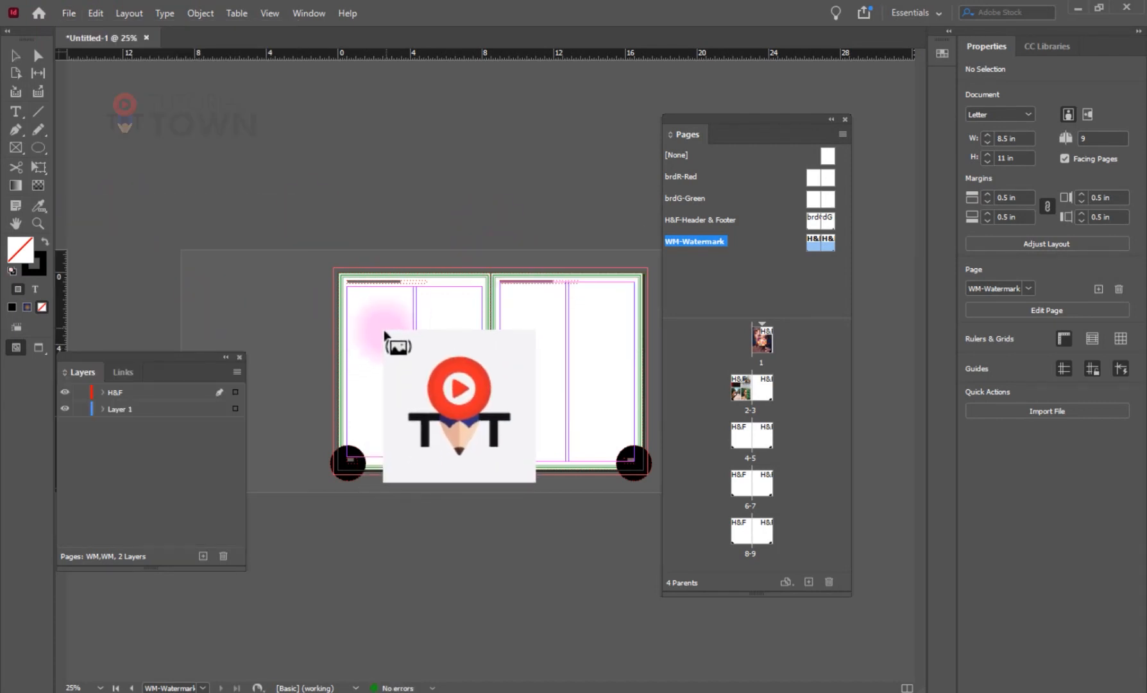
{"action": "left_click_drag", "start_coordinate": [380, 338], "coordinate": [438, 410]}
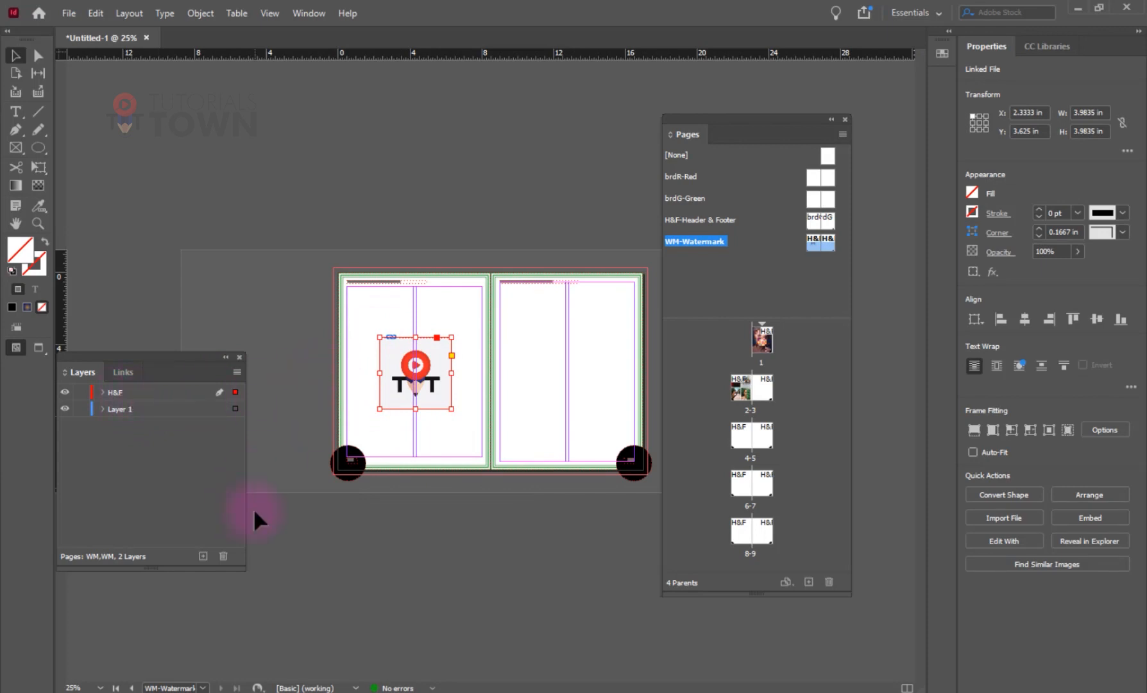
Step: Add a new layer above the H&F layer and name it WM
{"action": "left_click", "coordinate": [203, 556]}
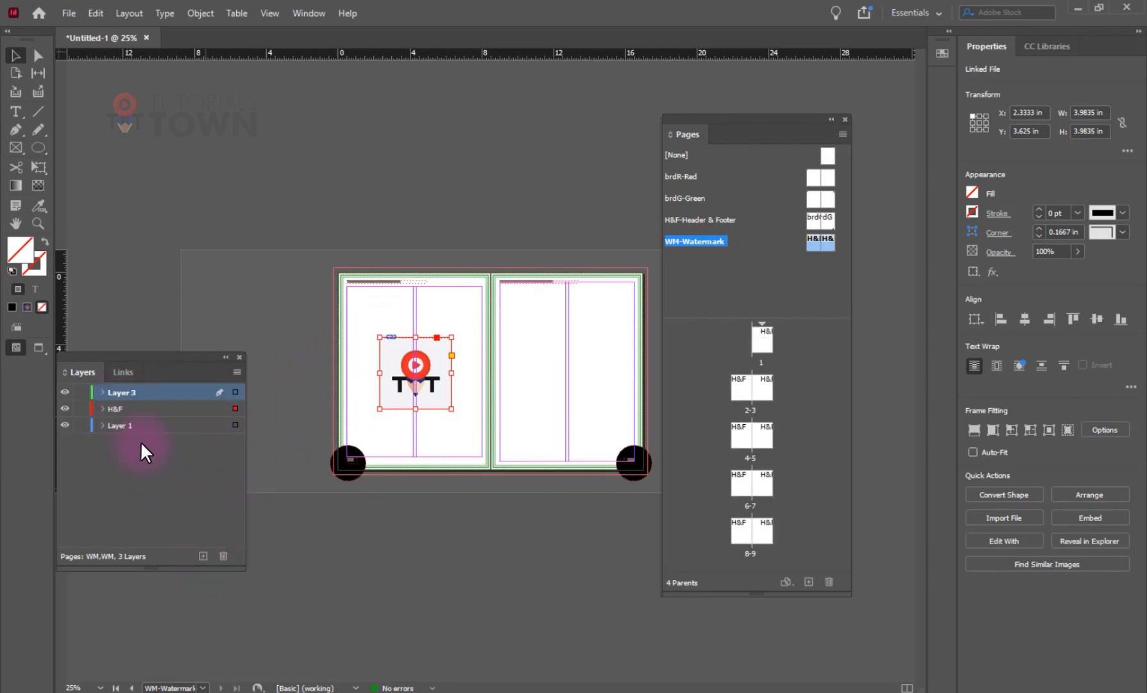
{"action": "double_click", "coordinate": [122, 391]}
{"action": "type", "text": "WM"}
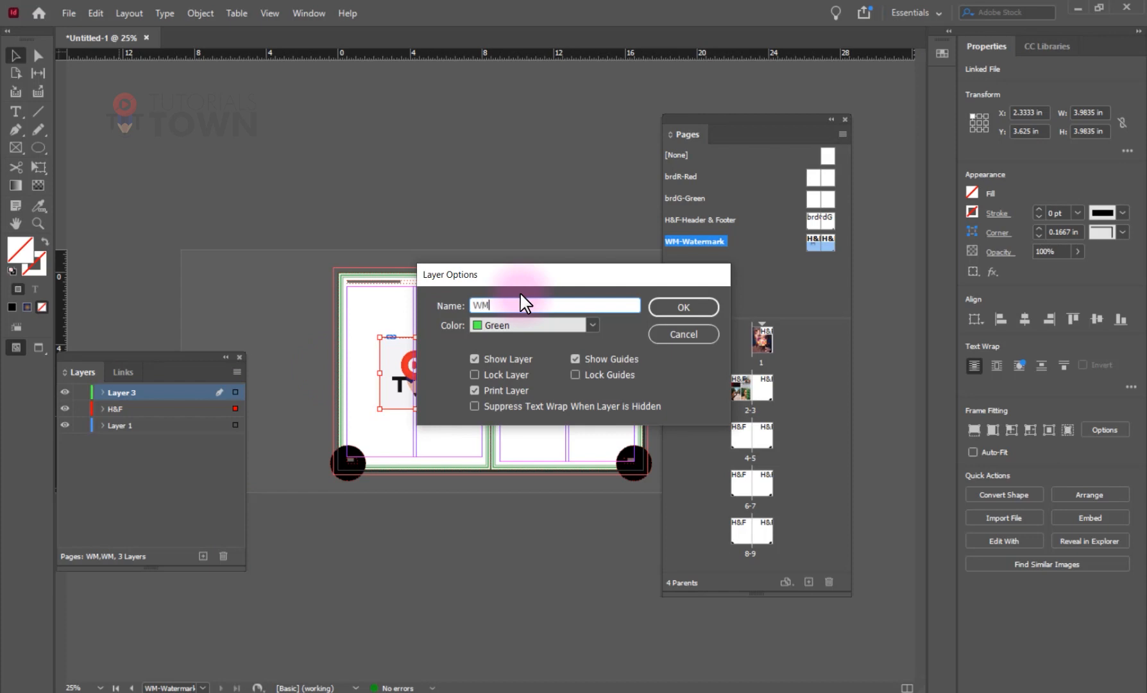
{"action": "key", "text": "Return"}
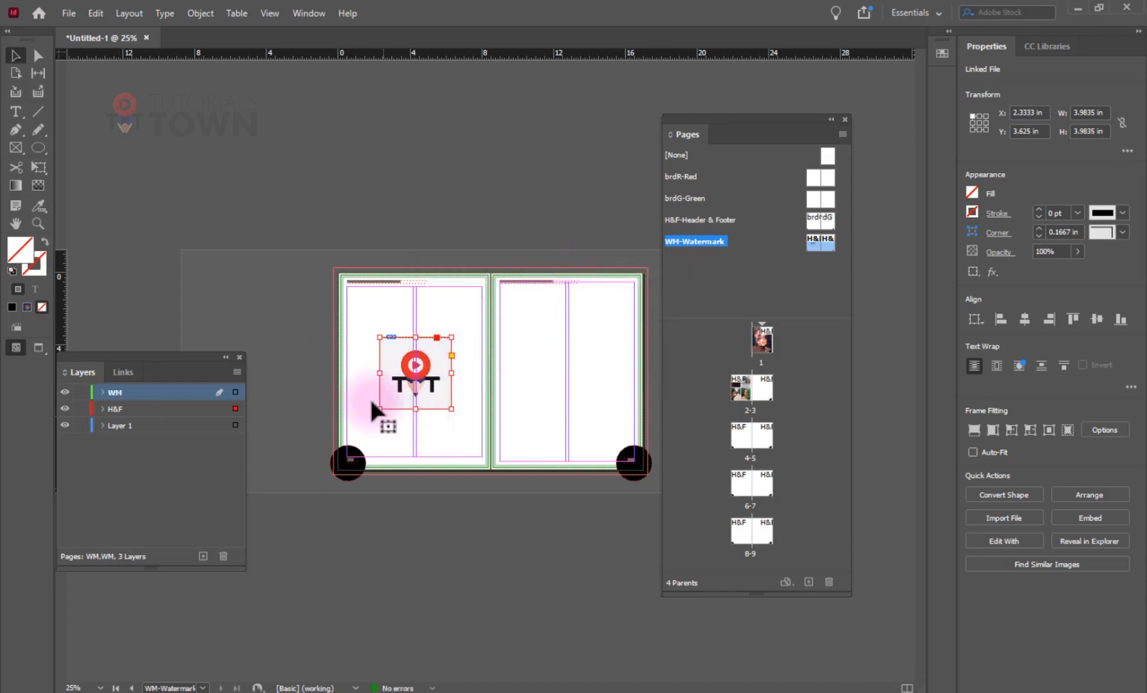
Step: Move the logo in place onto the WM layer and duplicate it at the same height on the right parent page
{"action": "key", "text": "ctrl+x"}
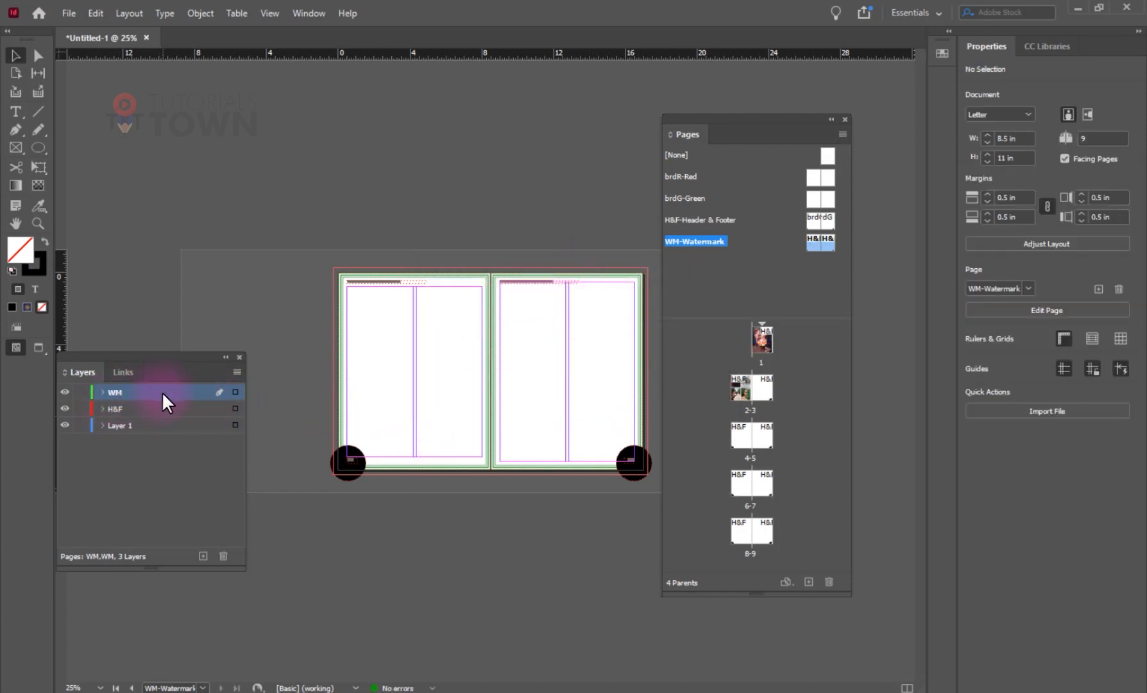
{"action": "key", "text": "ctrl+alt+shift+v"}
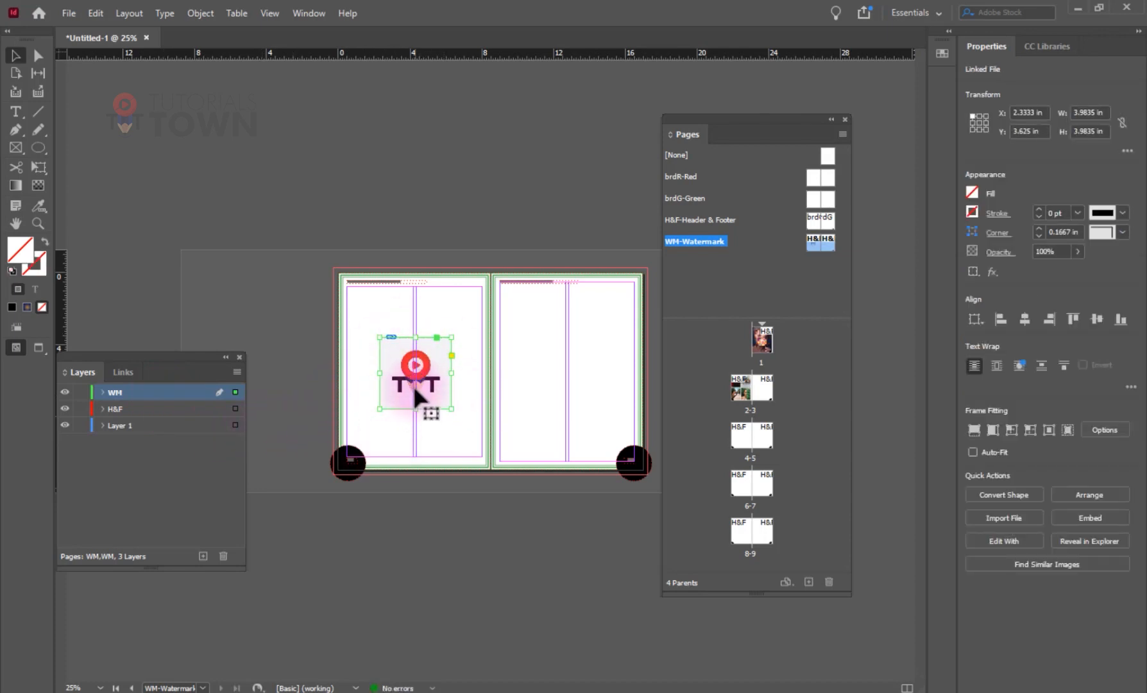
{"action": "left_click_drag", "start_coordinate": [419, 387], "coordinate": [569, 387]}
Step: Apply the WM-Watermark parent to all document pages
{"action": "double_click", "coordinate": [761, 349]}
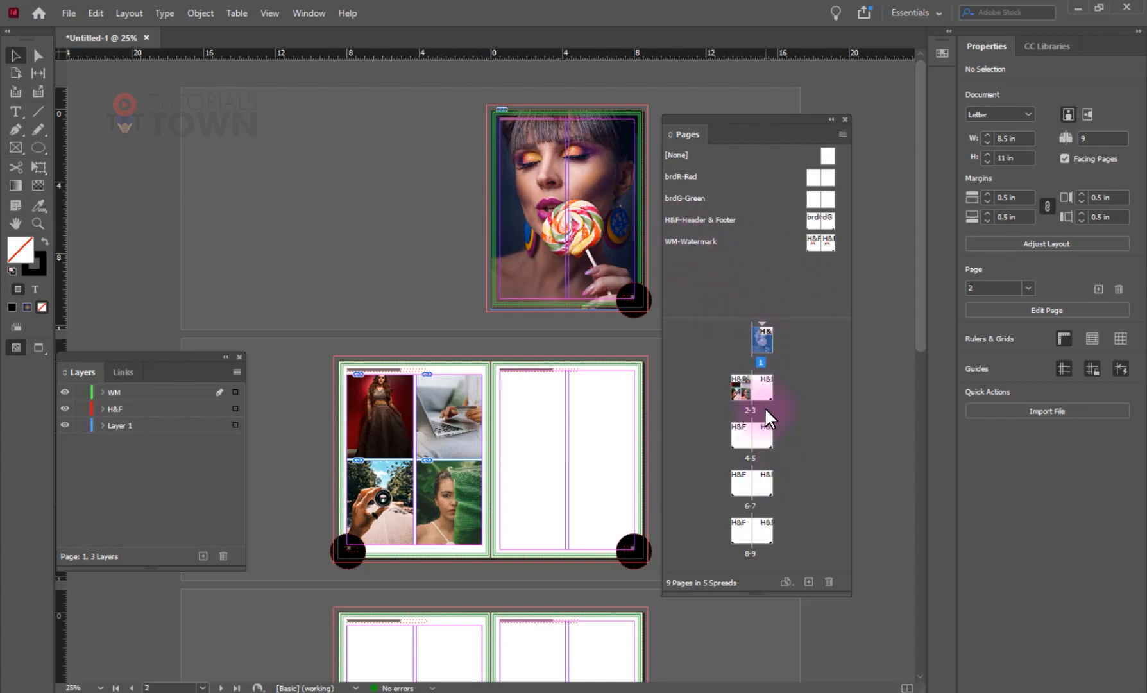
{"action": "left_click", "coordinate": [765, 531], "text": "shift"}
{"action": "right_click", "coordinate": [764, 531]}
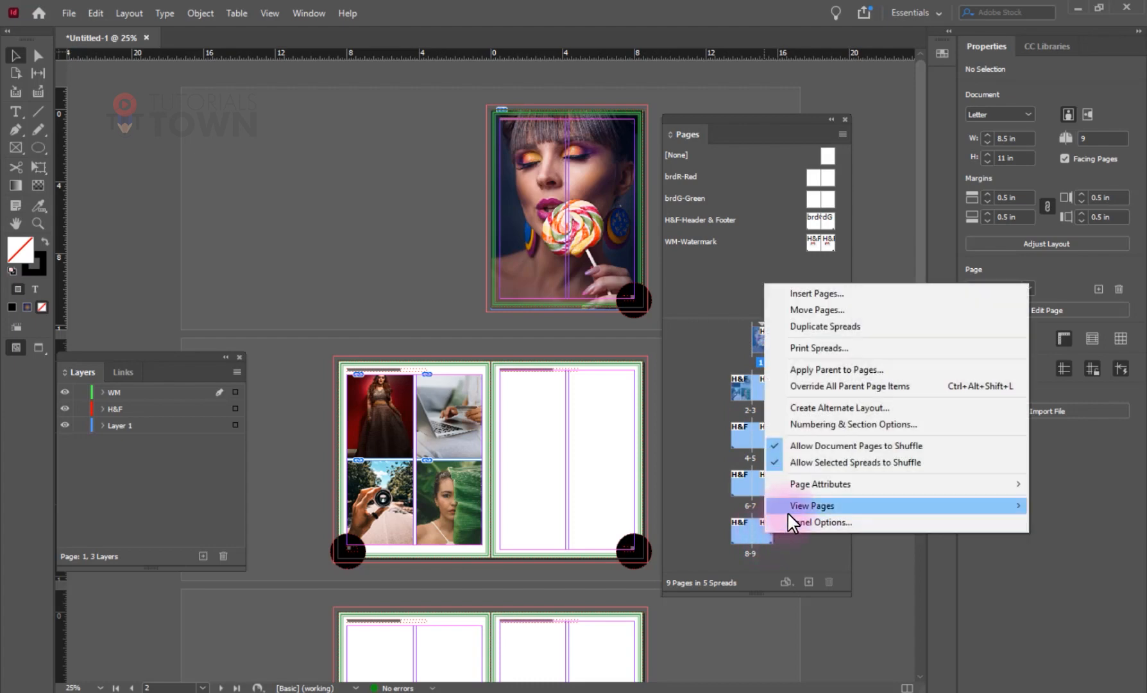
{"action": "left_click", "coordinate": [804, 370]}
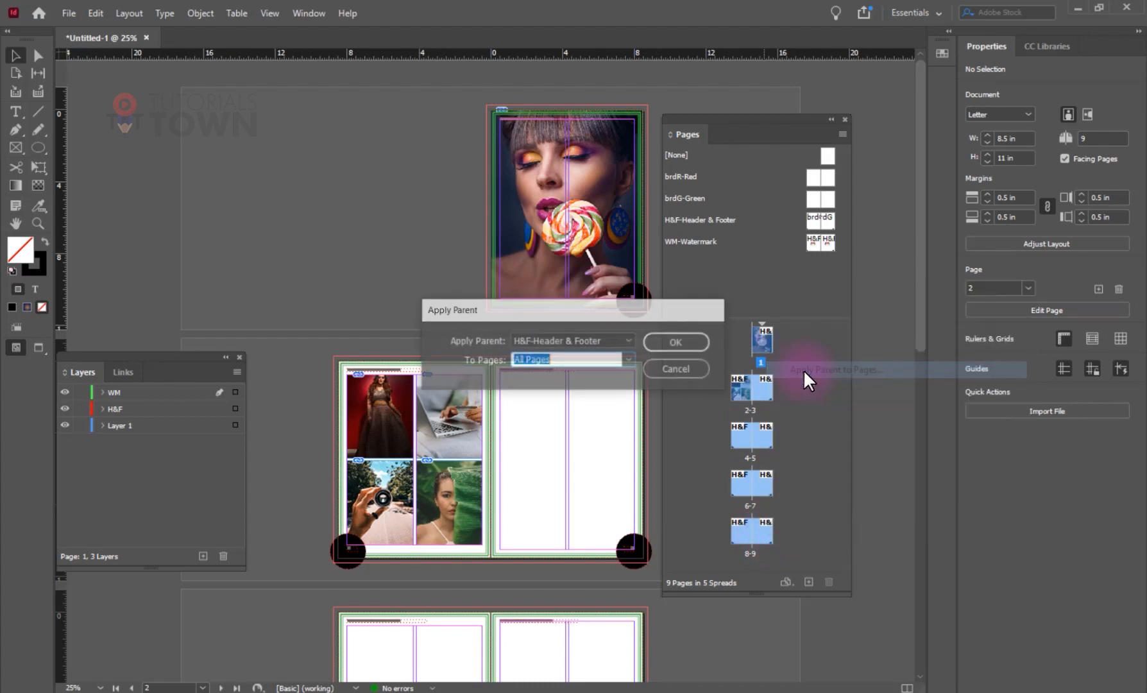
{"action": "left_click", "coordinate": [594, 344]}
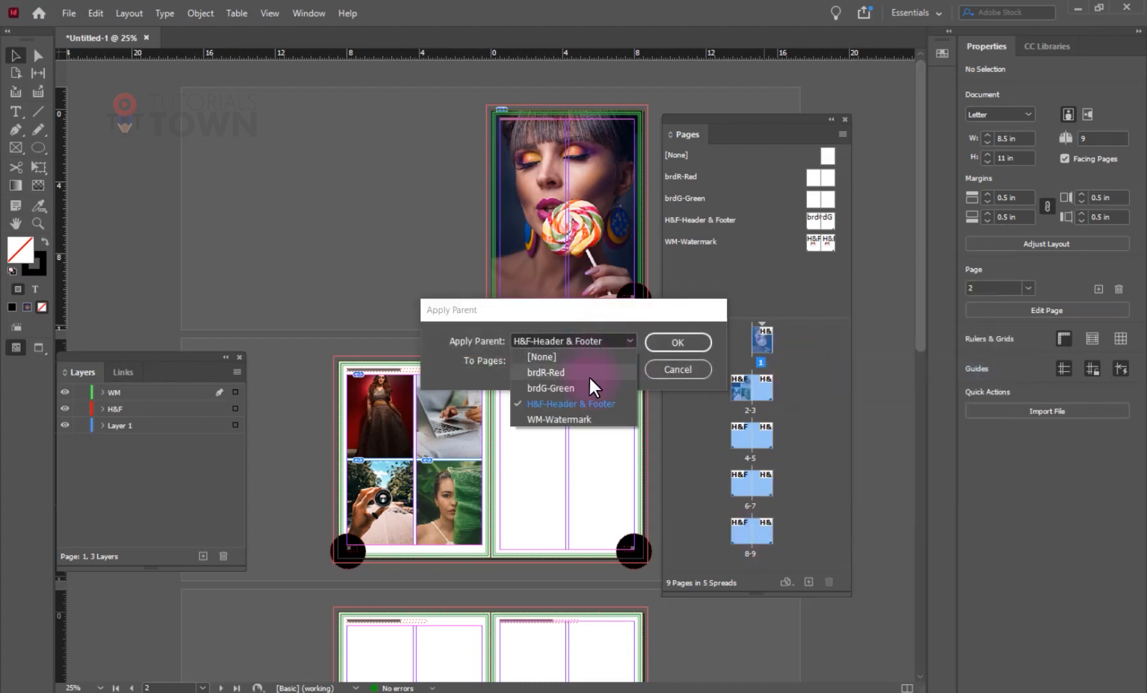
{"action": "left_click", "coordinate": [575, 418]}
{"action": "left_click", "coordinate": [668, 344]}
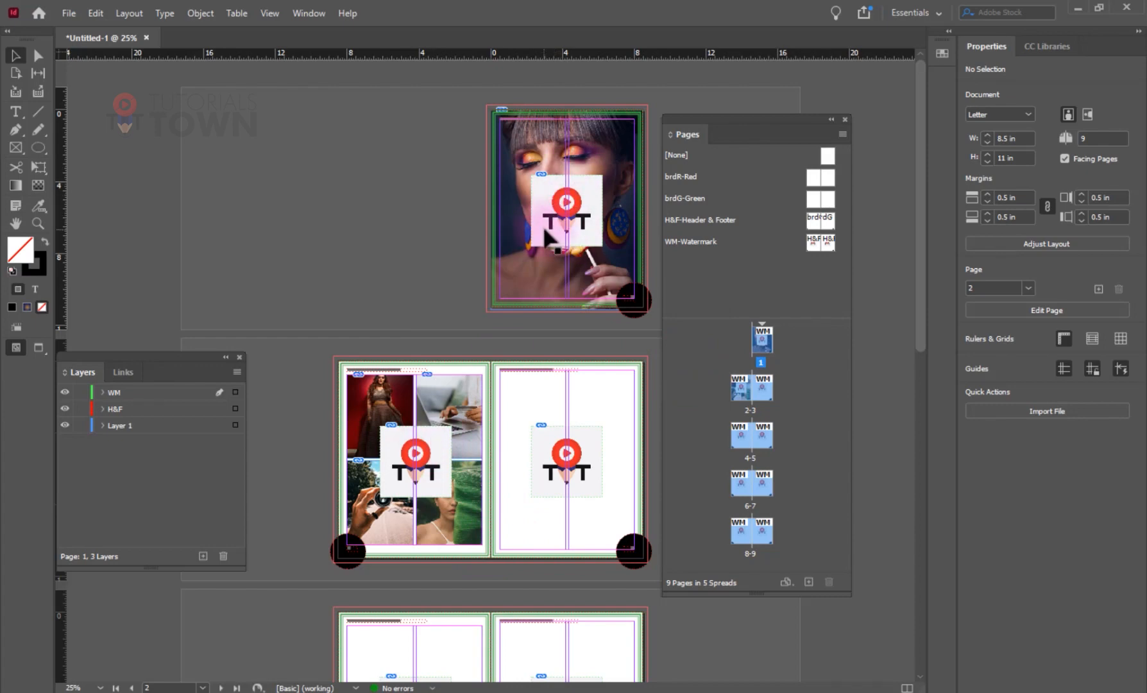
Step: Open the WM-Watermark parent and set the opacity of both TT logos to 15%
{"action": "left_click", "coordinate": [732, 242]}
{"action": "left_click_drag", "start_coordinate": [732, 242], "coordinate": [797, 239]}
{"action": "double_click", "coordinate": [816, 247]}
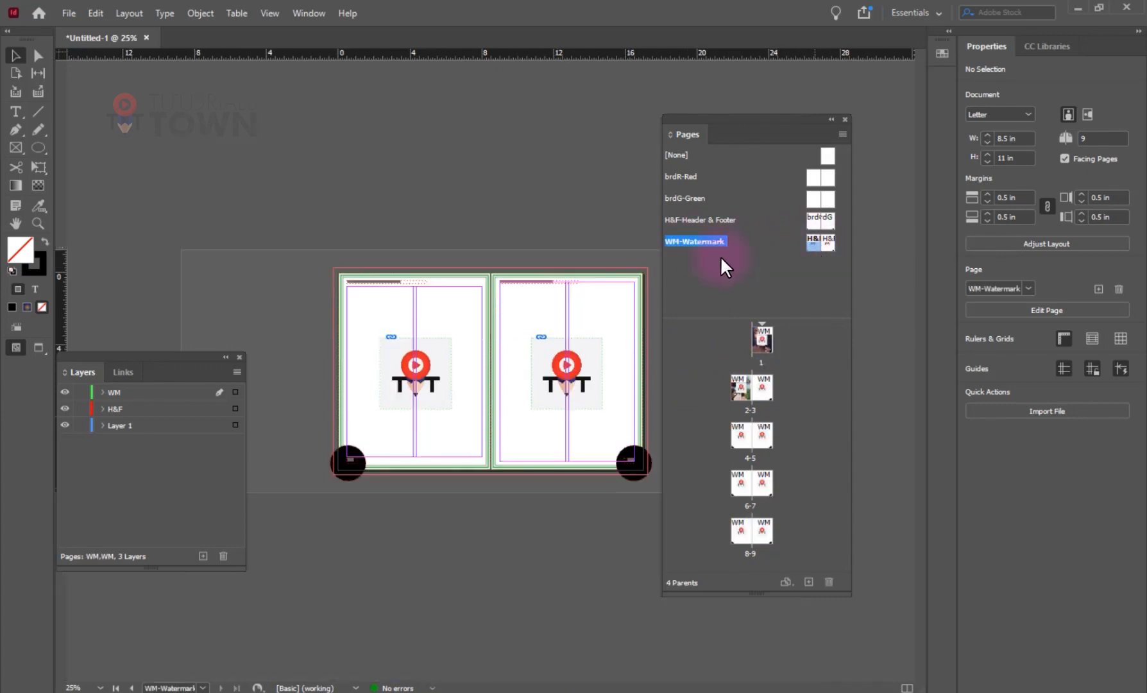
{"action": "left_click_drag", "start_coordinate": [421, 311], "coordinate": [575, 350]}
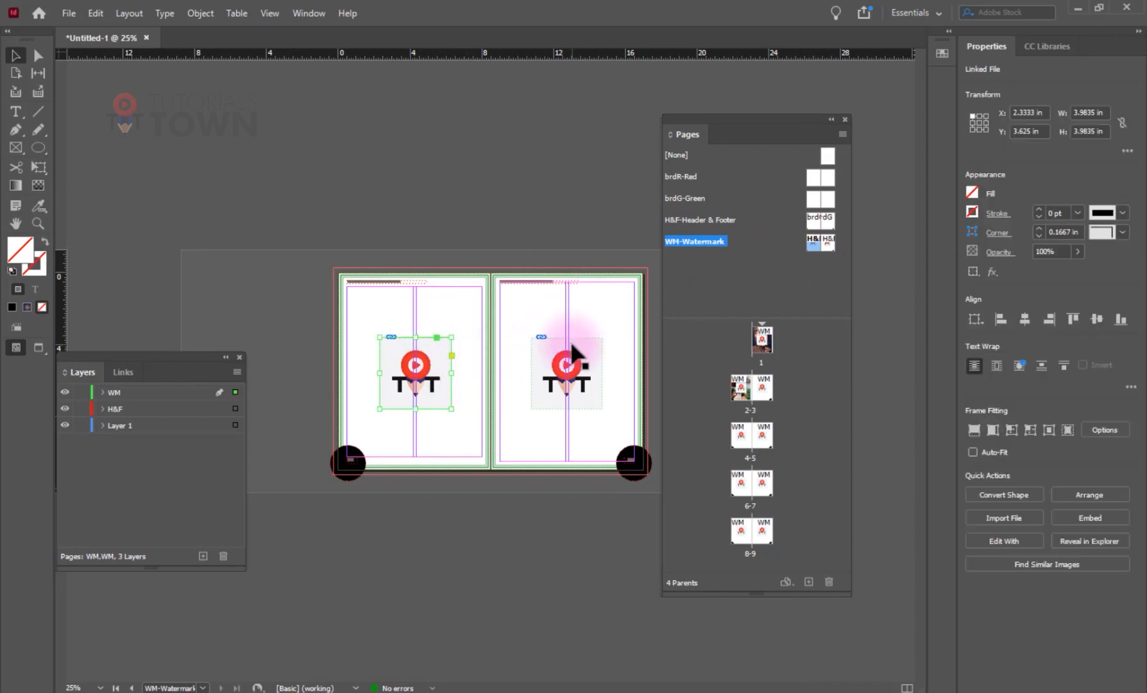
{"action": "left_click_drag", "start_coordinate": [1077, 248], "coordinate": [1013, 268]}
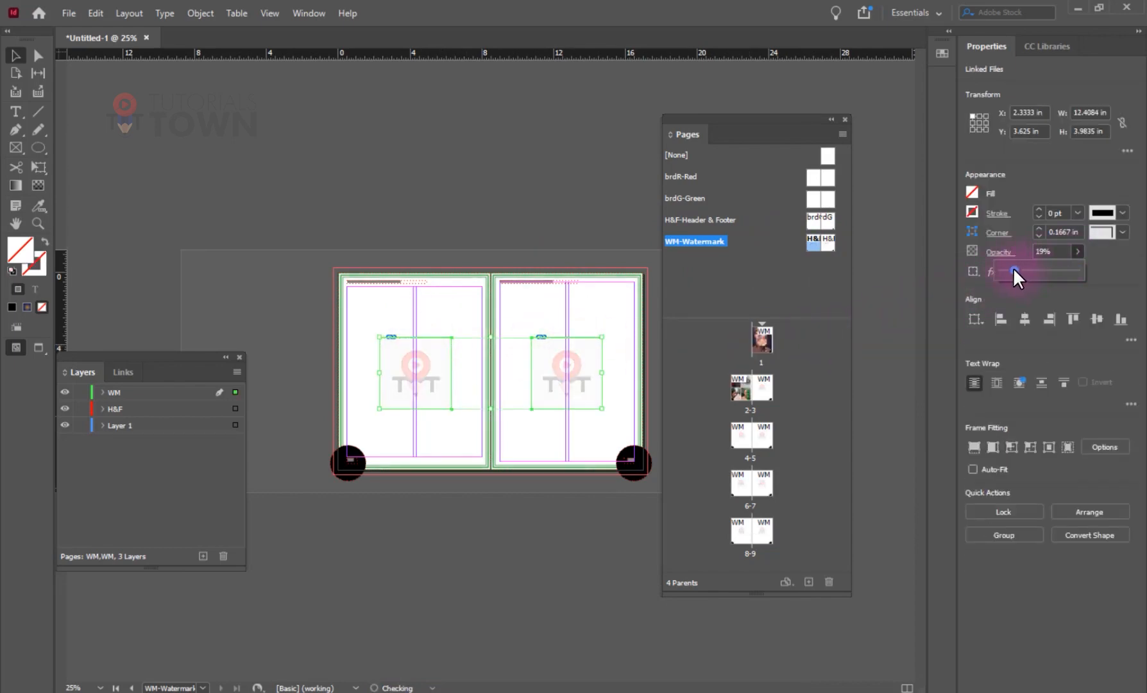
{"action": "left_click", "coordinate": [1054, 250]}
{"action": "type", "text": "15"}
{"action": "key", "text": "Return"}
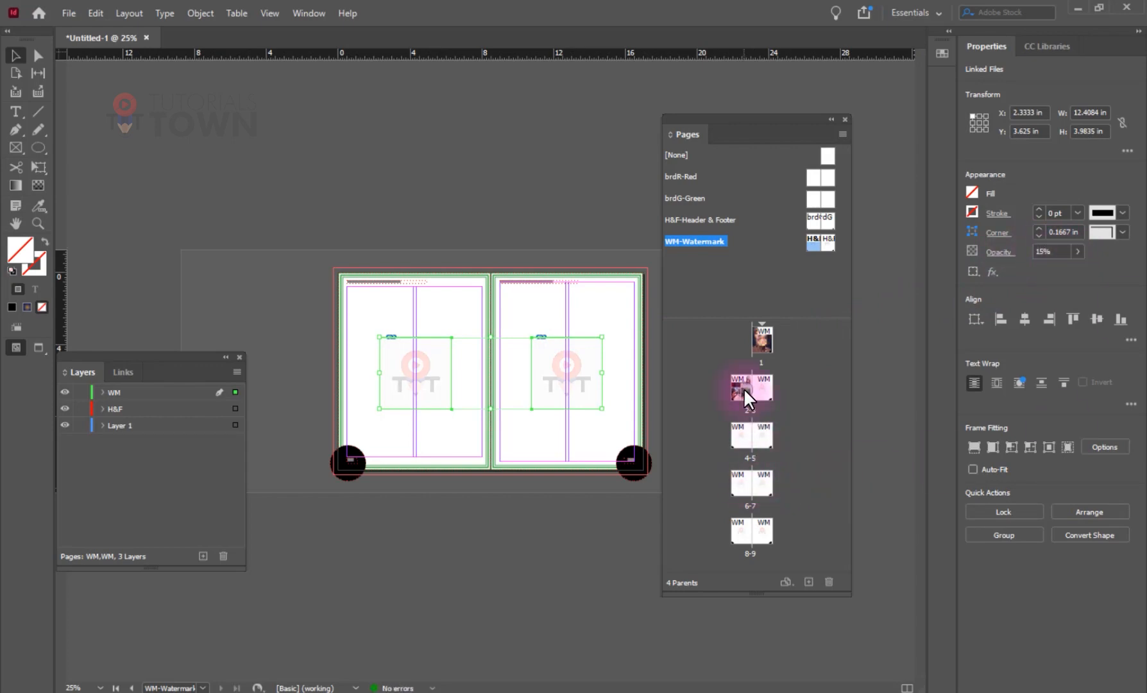
Step: Preview the faded watermark over the photos on pages 2-3 and page 1 in full-screen presentation mode
{"action": "double_click", "coordinate": [744, 388]}
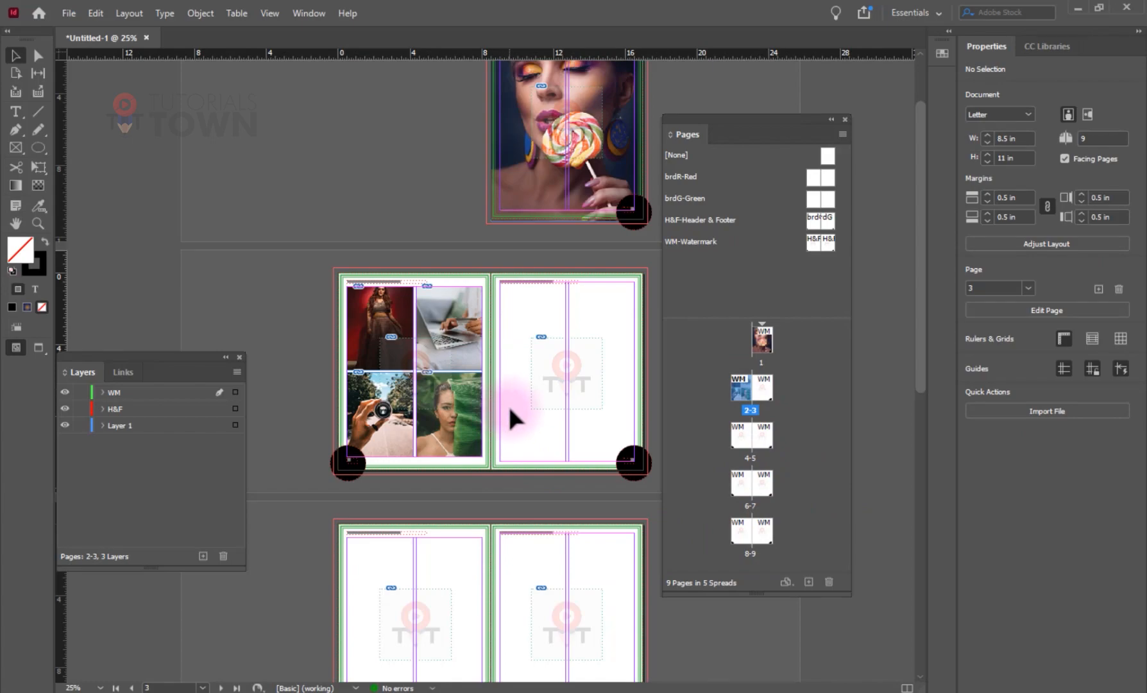
{"action": "key", "text": "shift+w"}
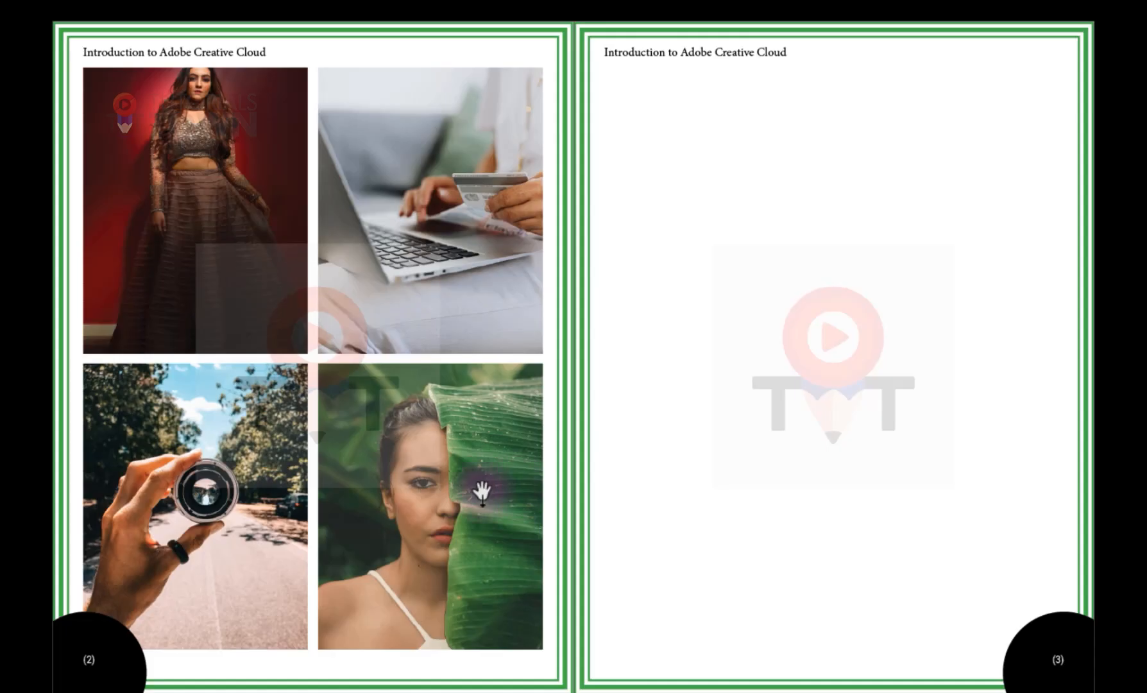
{"action": "key", "text": "Left"}
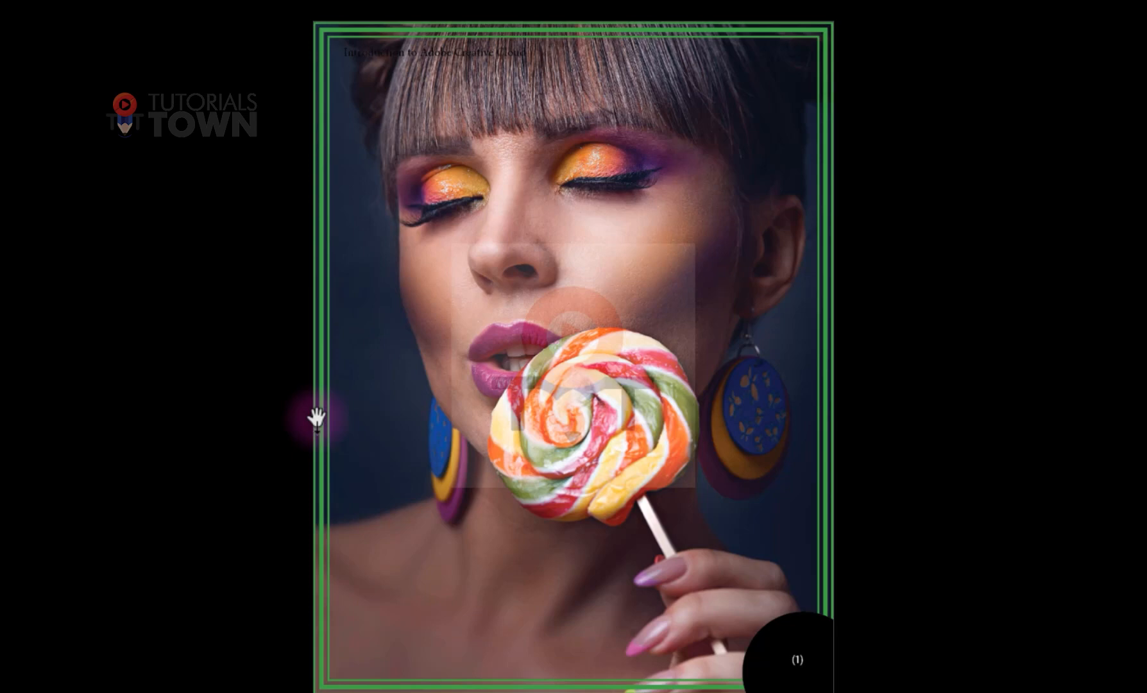
{"action": "key", "text": "Escape"}
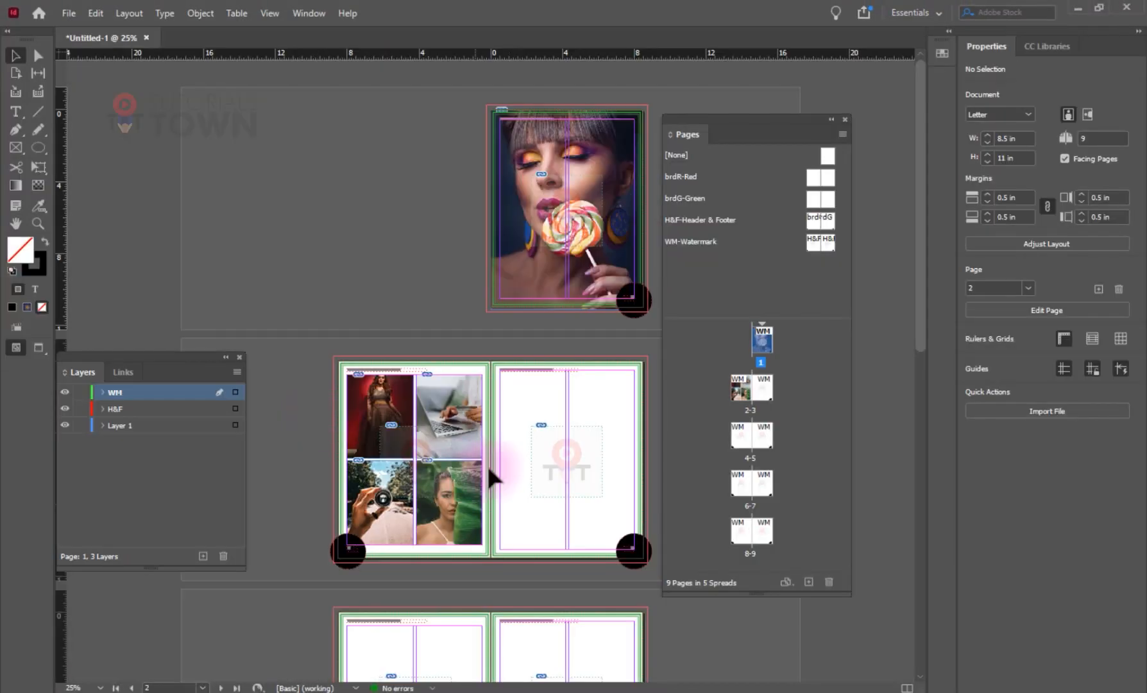
Step: Try to select the parent watermark on the document pages, and shift the leaf portrait photo on page 2 for comparison
{"action": "left_click_drag", "start_coordinate": [554, 508], "coordinate": [453, 418]}
{"action": "left_click_drag", "start_coordinate": [444, 571], "coordinate": [461, 419]}
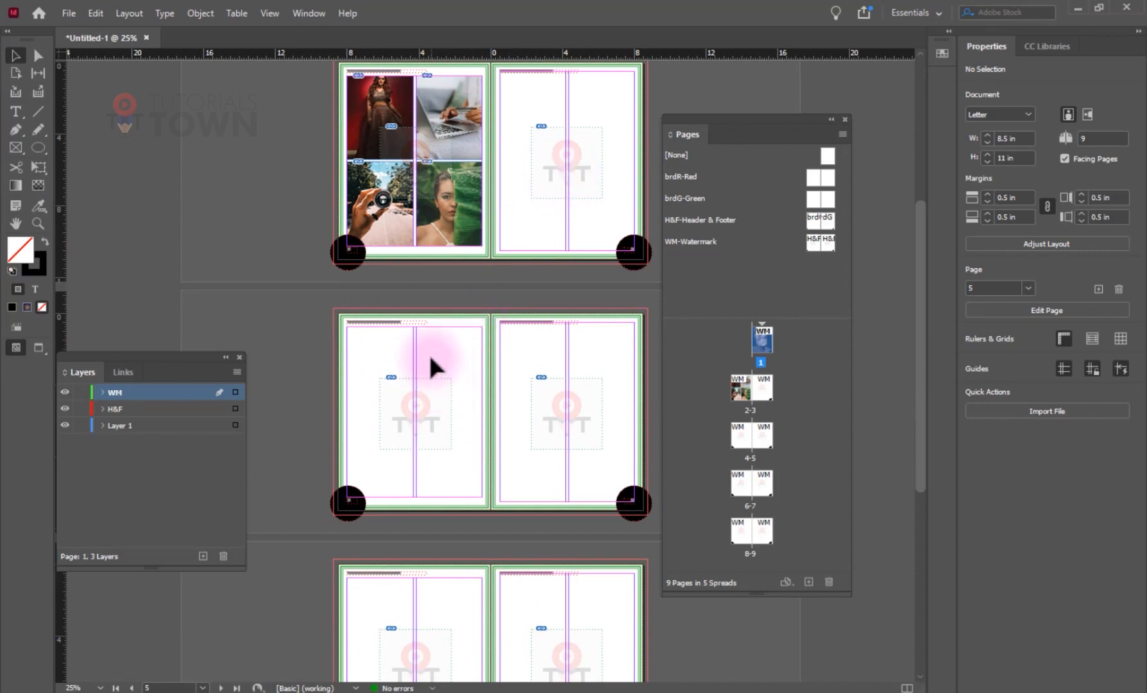
{"action": "scroll", "coordinate": [368, 287], "scroll_direction": "up", "scroll_amount": 3}
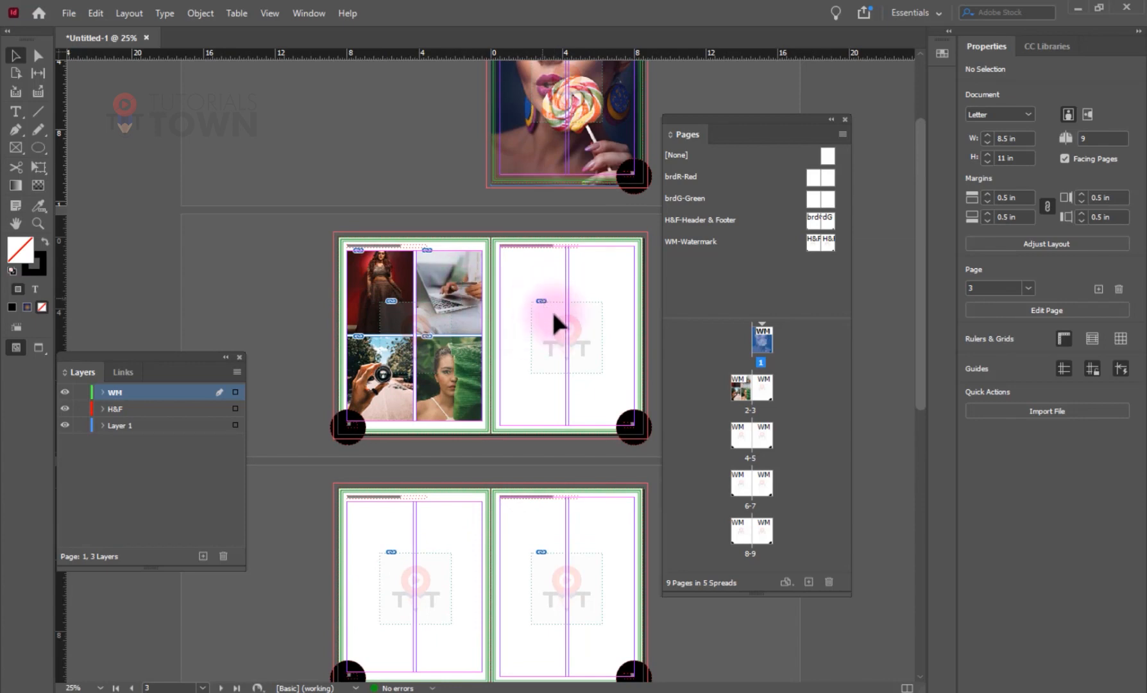
{"action": "scroll", "coordinate": [568, 332], "scroll_direction": "up", "scroll_amount": 4}
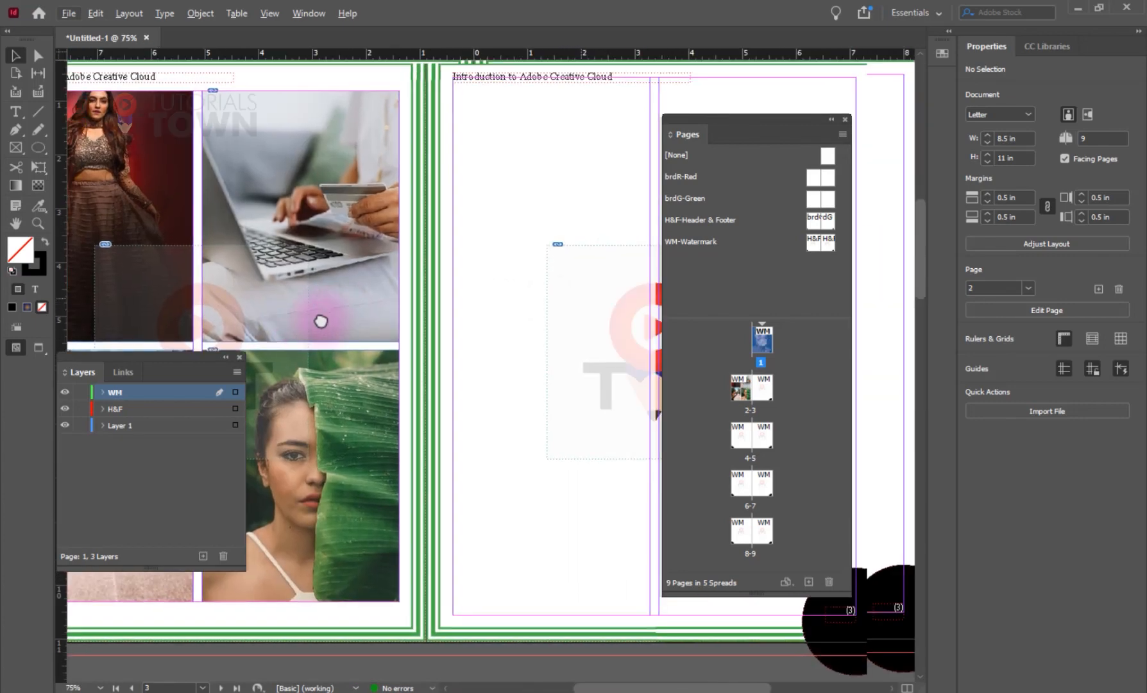
{"action": "left_click_drag", "start_coordinate": [321, 322], "coordinate": [283, 325]}
{"action": "scroll", "coordinate": [496, 347], "scroll_direction": "down", "scroll_amount": 1}
{"action": "left_click_drag", "start_coordinate": [557, 351], "coordinate": [468, 362]}
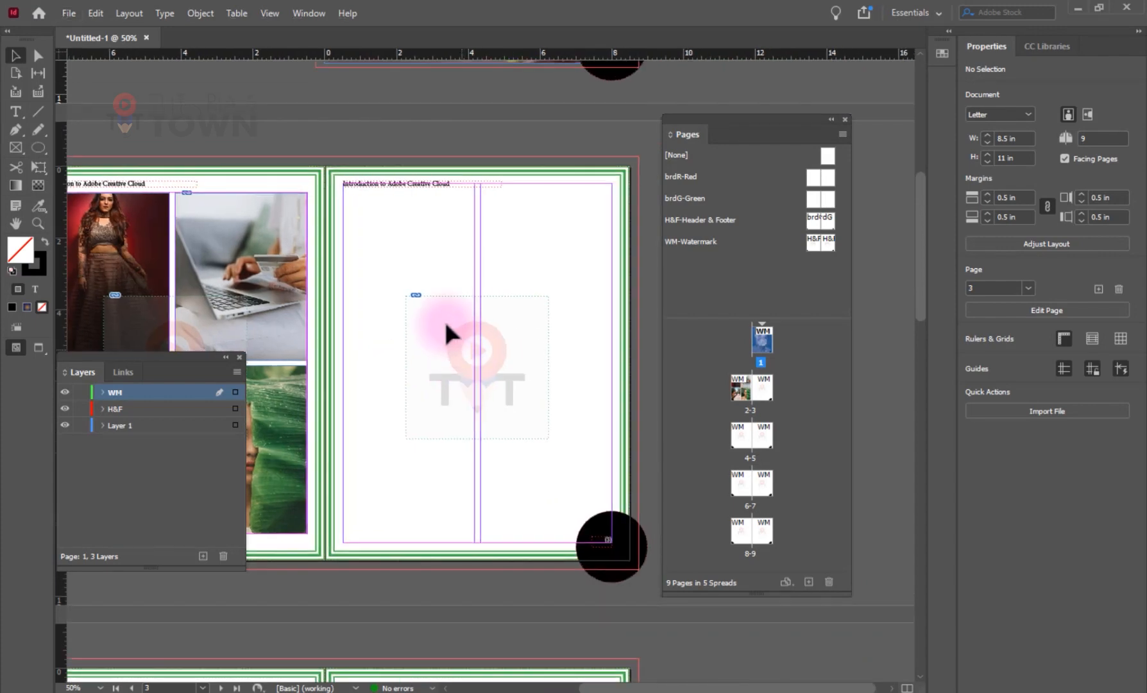
{"action": "left_click_drag", "start_coordinate": [420, 290], "coordinate": [472, 317]}
{"action": "left_click_drag", "start_coordinate": [426, 275], "coordinate": [609, 544]}
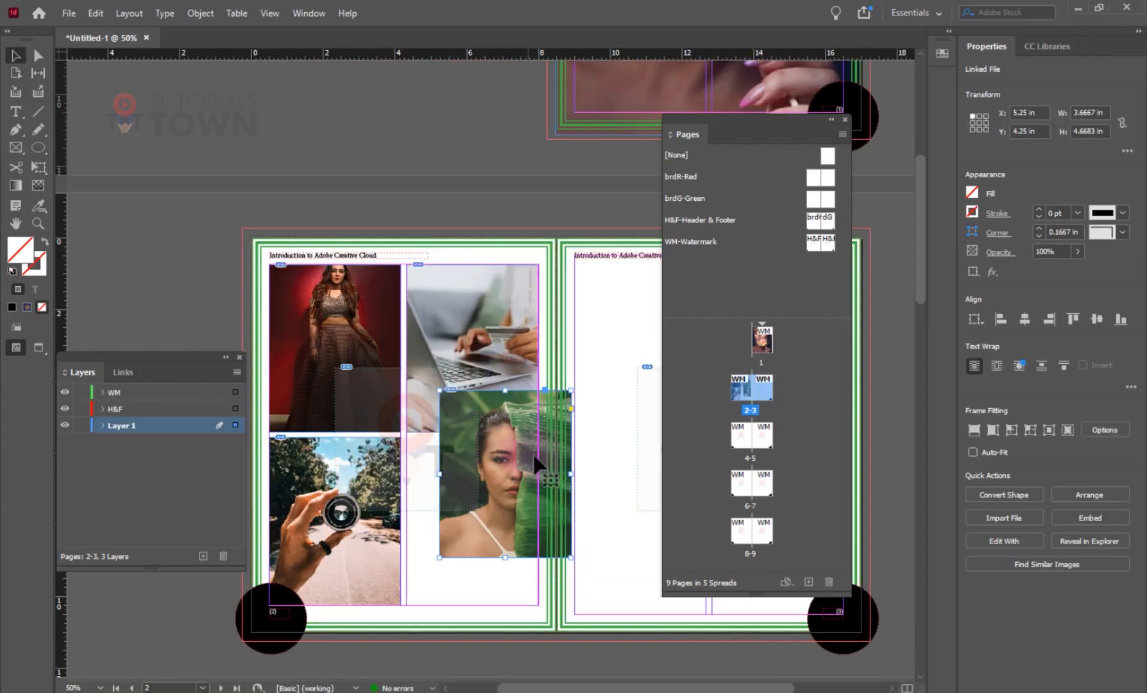
{"action": "left_click", "coordinate": [600, 475]}
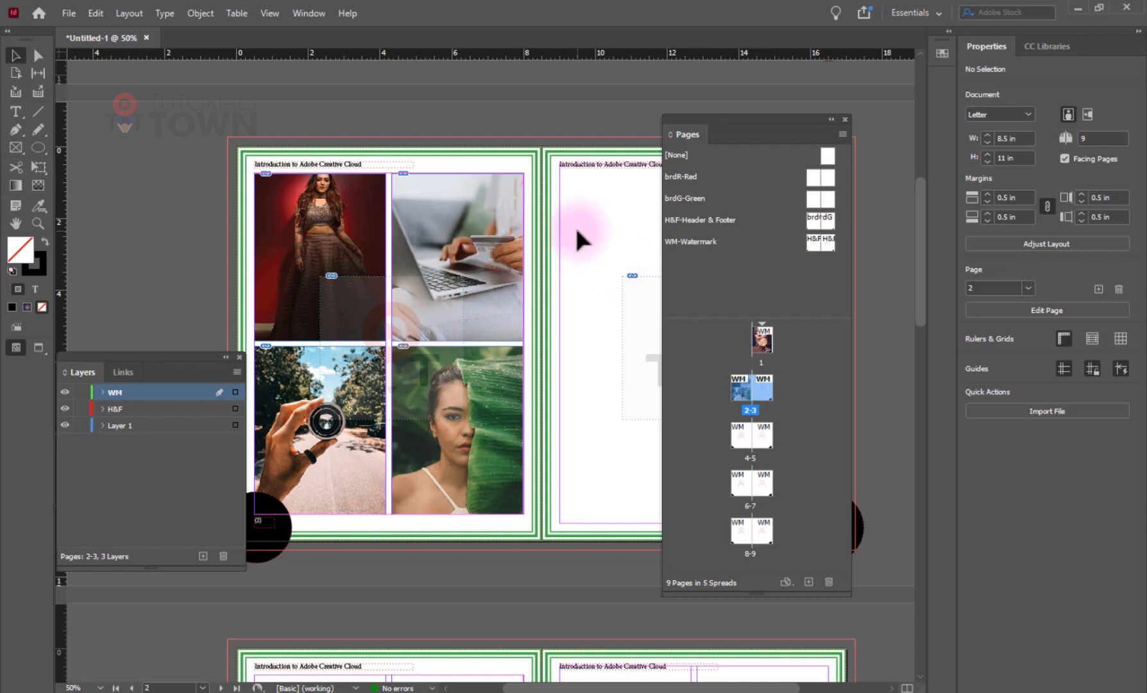
Step: Delete the black circle behind the page number on the left page of the H&F-Header & Footer parent
{"action": "key", "text": "space"}
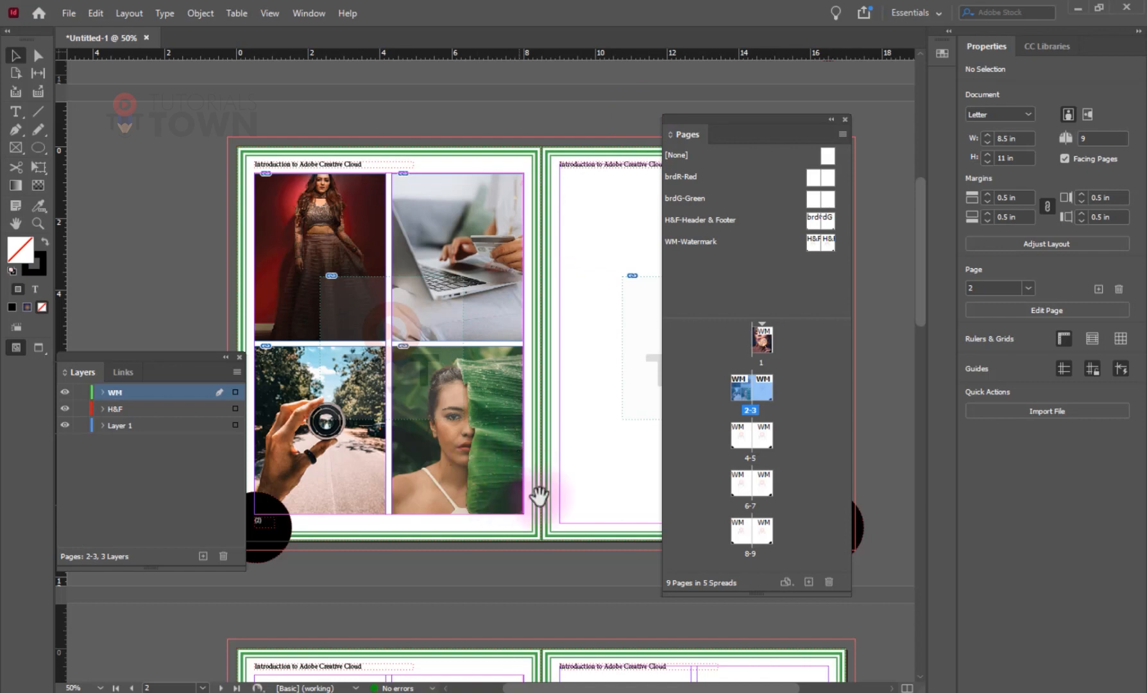
{"action": "left_click_drag", "start_coordinate": [568, 497], "coordinate": [591, 279]}
{"action": "scroll", "coordinate": [299, 313], "scroll_direction": "up", "scroll_amount": 2}
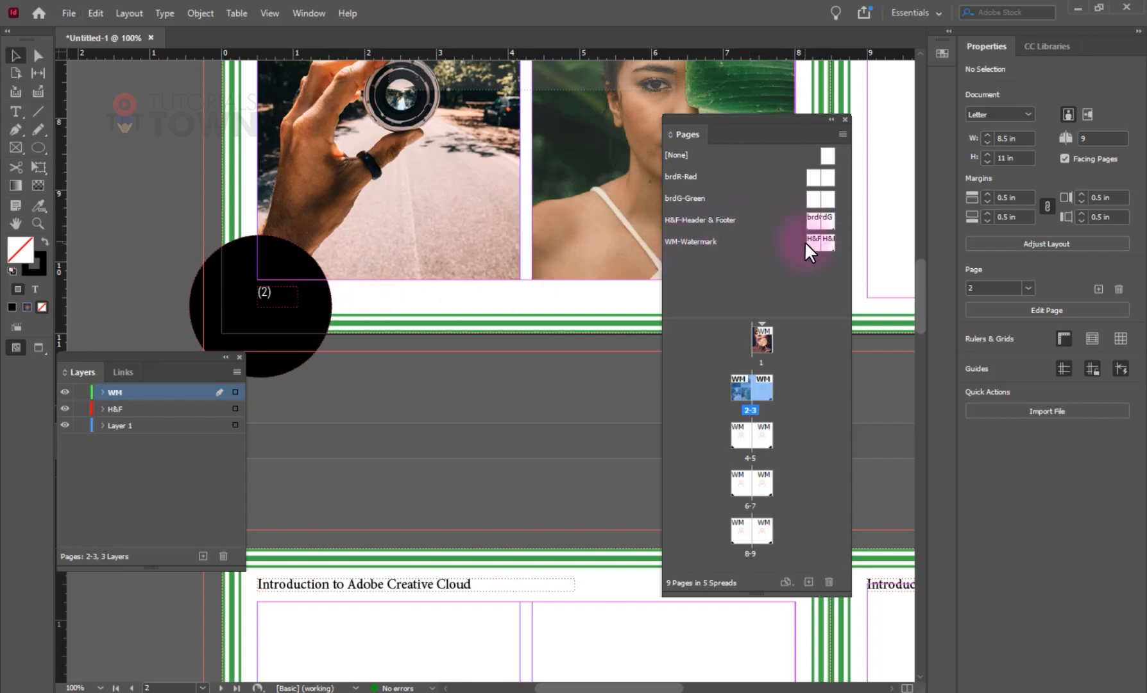
{"action": "double_click", "coordinate": [818, 221]}
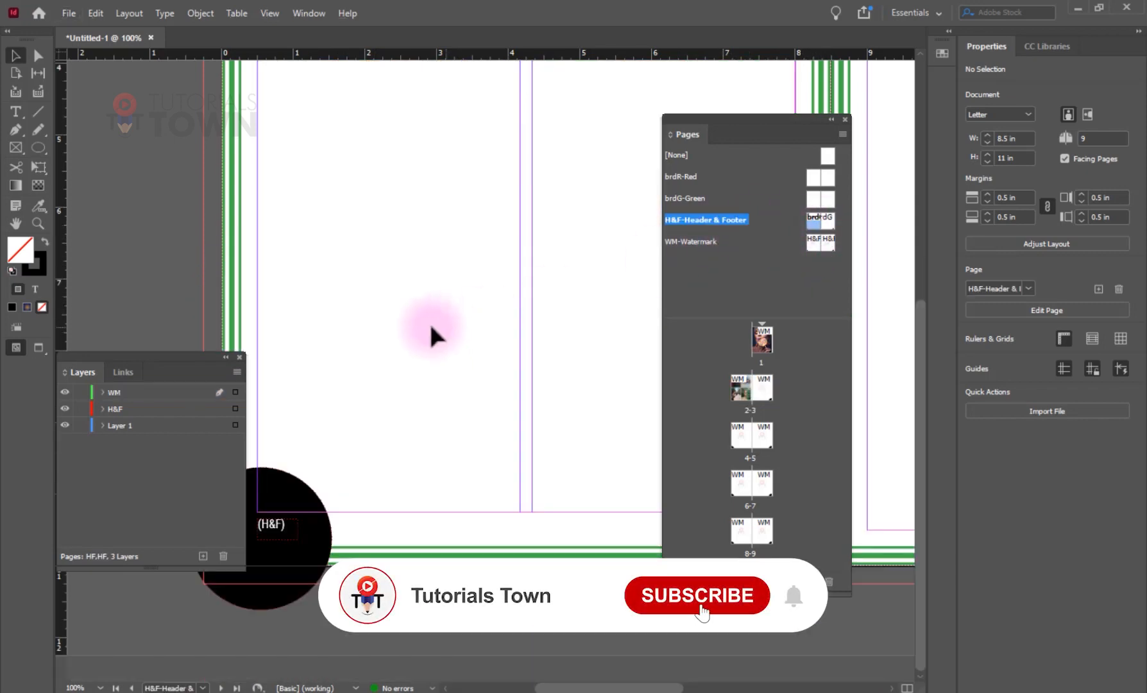
{"action": "left_click", "coordinate": [313, 495]}
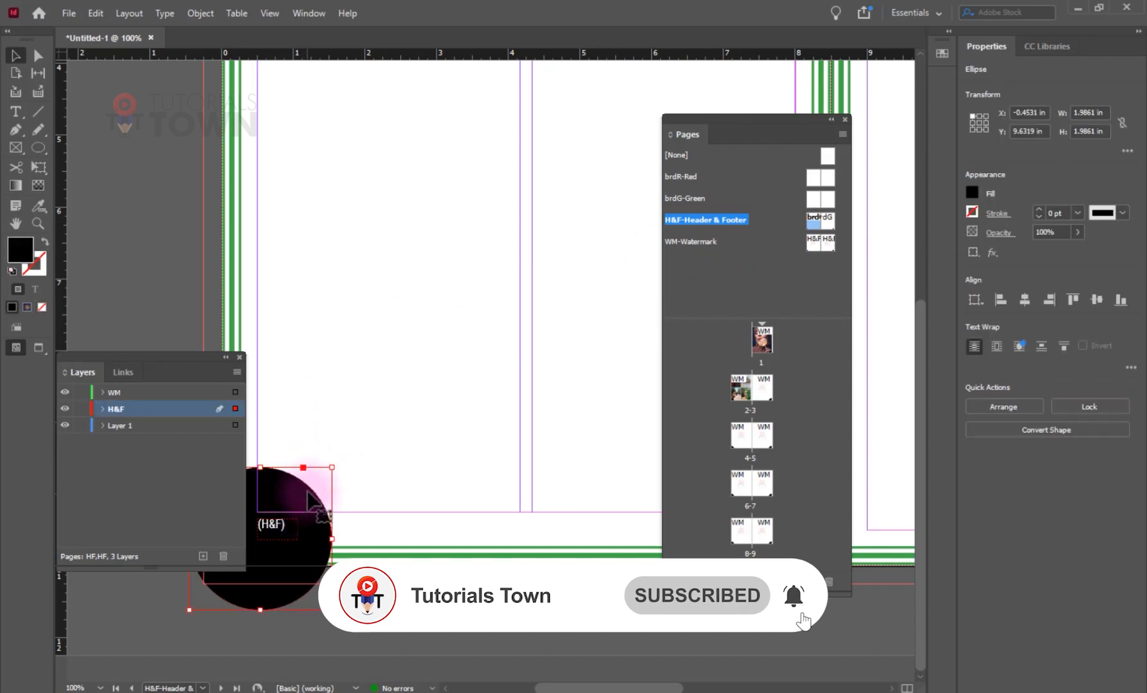
{"action": "key", "text": "Delete"}
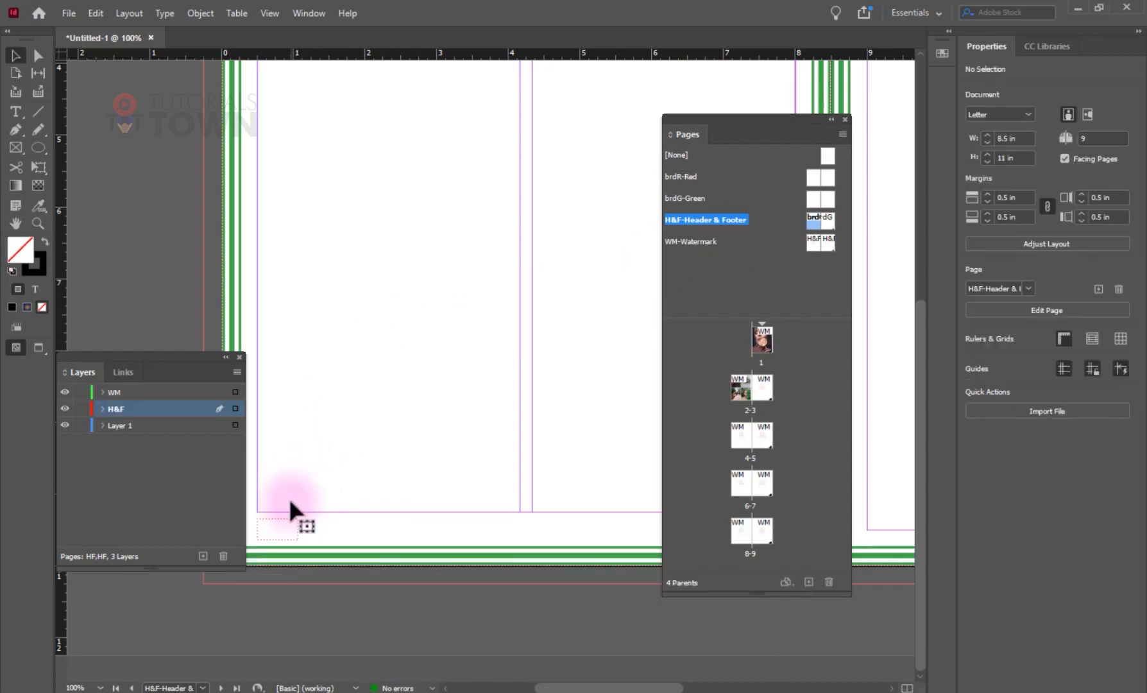
Step: Check the footers on the document pages, undo the deletion of the parent's black circle, and return to page 2
{"action": "double_click", "coordinate": [735, 387]}
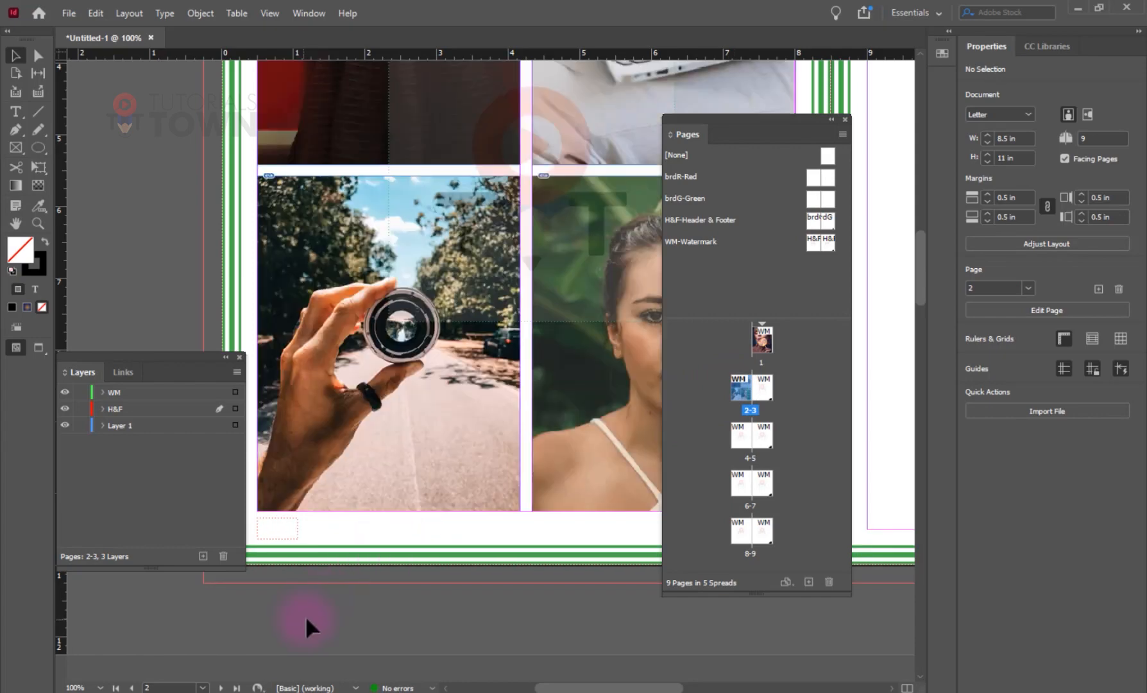
{"action": "left_click_drag", "start_coordinate": [305, 616], "coordinate": [328, 191]}
{"action": "left_click_drag", "start_coordinate": [308, 537], "coordinate": [314, 192]}
{"action": "left_click_drag", "start_coordinate": [282, 526], "coordinate": [291, 147]}
{"action": "key", "text": "ctrl+z"}
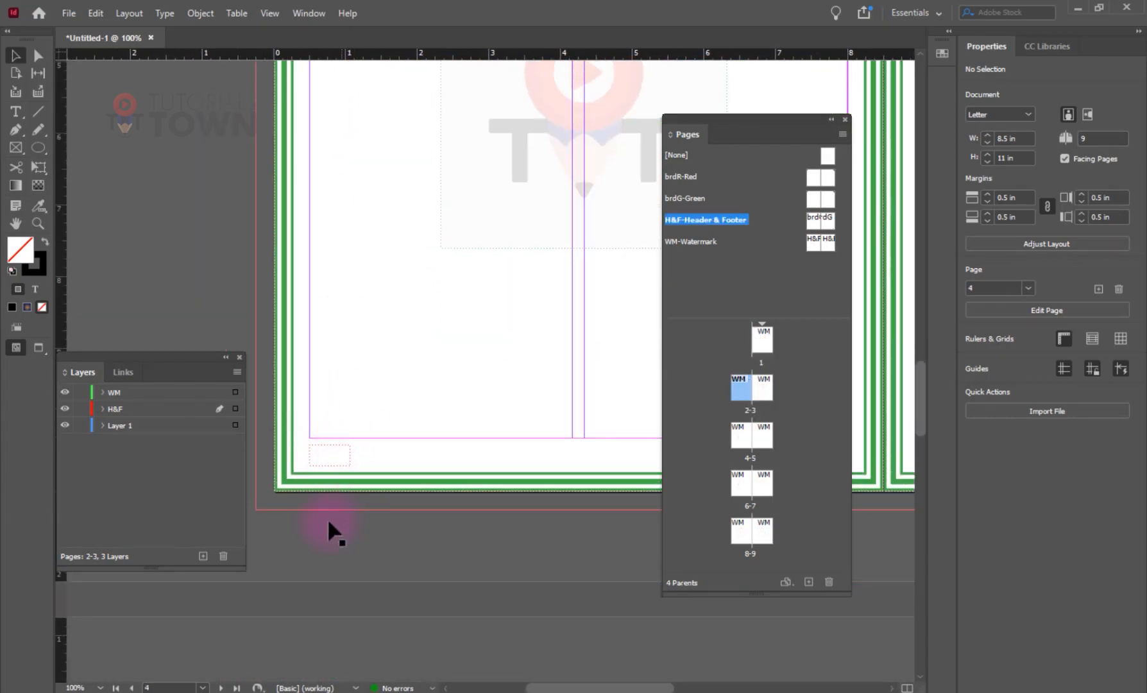
{"action": "left_click_drag", "start_coordinate": [372, 214], "coordinate": [375, 544]}
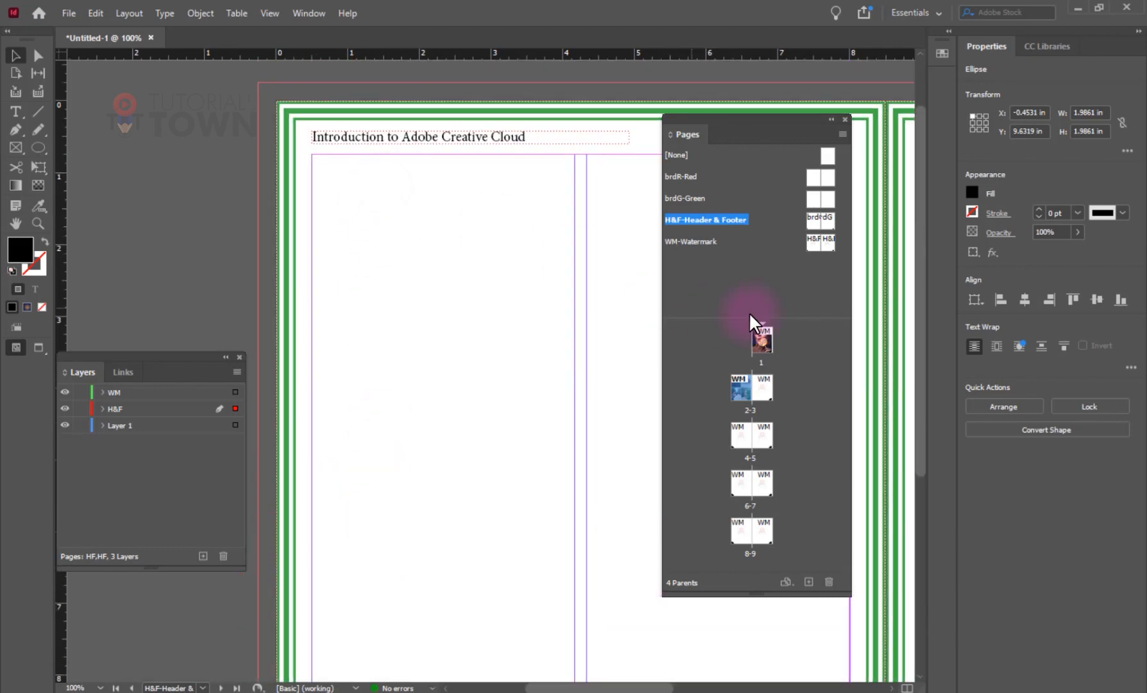
{"action": "double_click", "coordinate": [742, 387]}
{"action": "scroll", "coordinate": [484, 555], "scroll_direction": "down", "scroll_amount": 6}
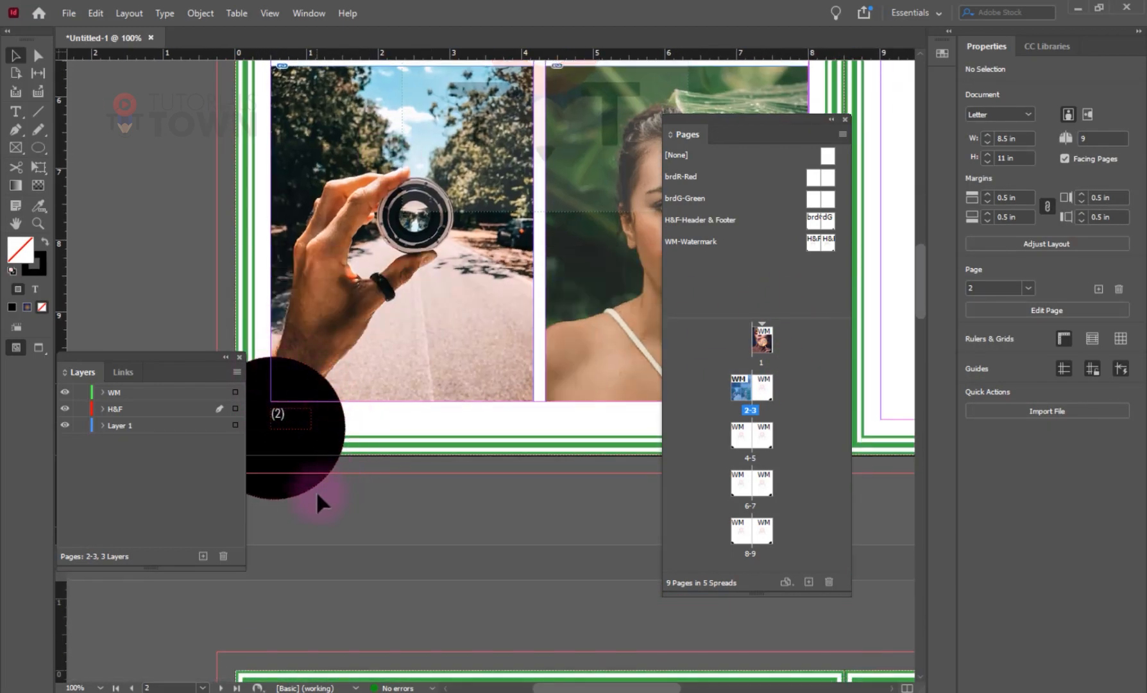
Step: Switch to Notepad and add the heading "Extract from Master/Parent" below the child page note, leaving a blank line between
{"action": "left_click", "coordinate": [410, 692]}
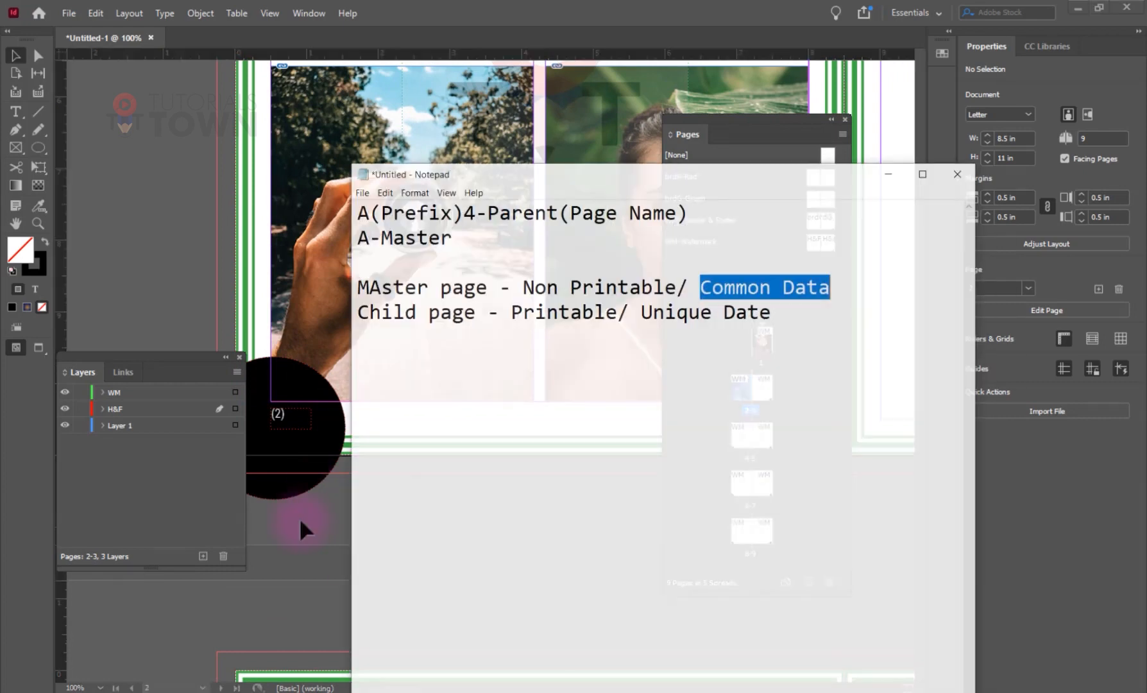
{"action": "left_click", "coordinate": [807, 301]}
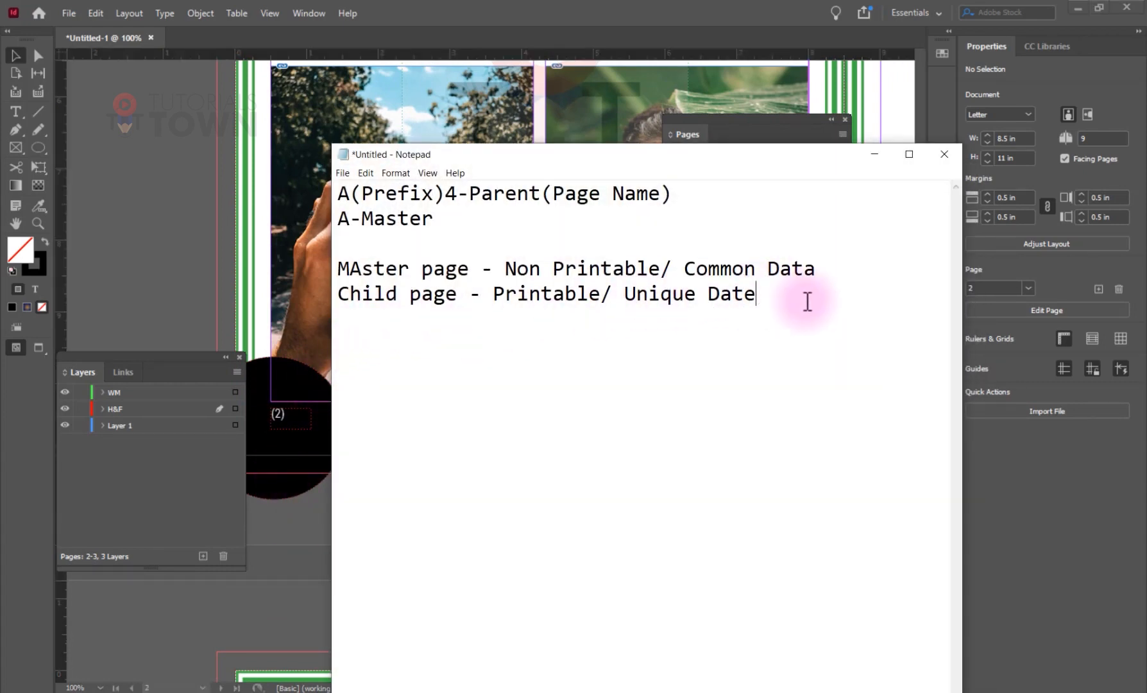
{"action": "type", "text": "Extract fero"}
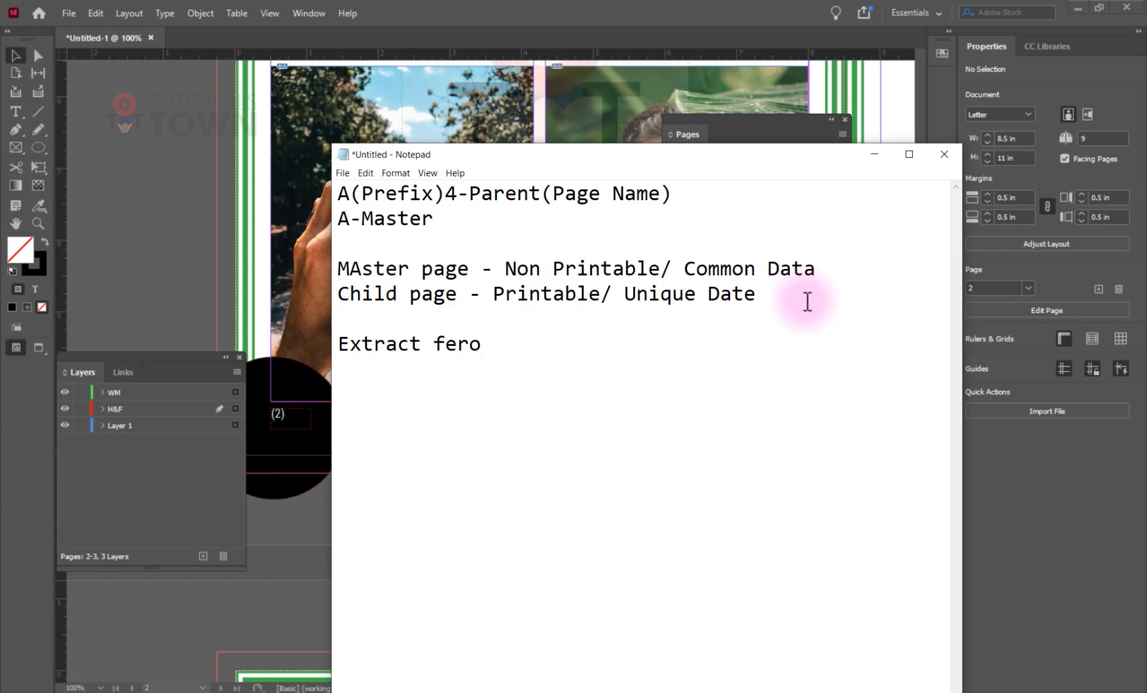
{"action": "key", "text": "BackSpace"}
{"action": "key", "text": "BackSpace"}
{"action": "key", "text": "BackSpace"}
{"action": "key", "text": "BackSpace"}
{"action": "type", "text": "rom Mast"}
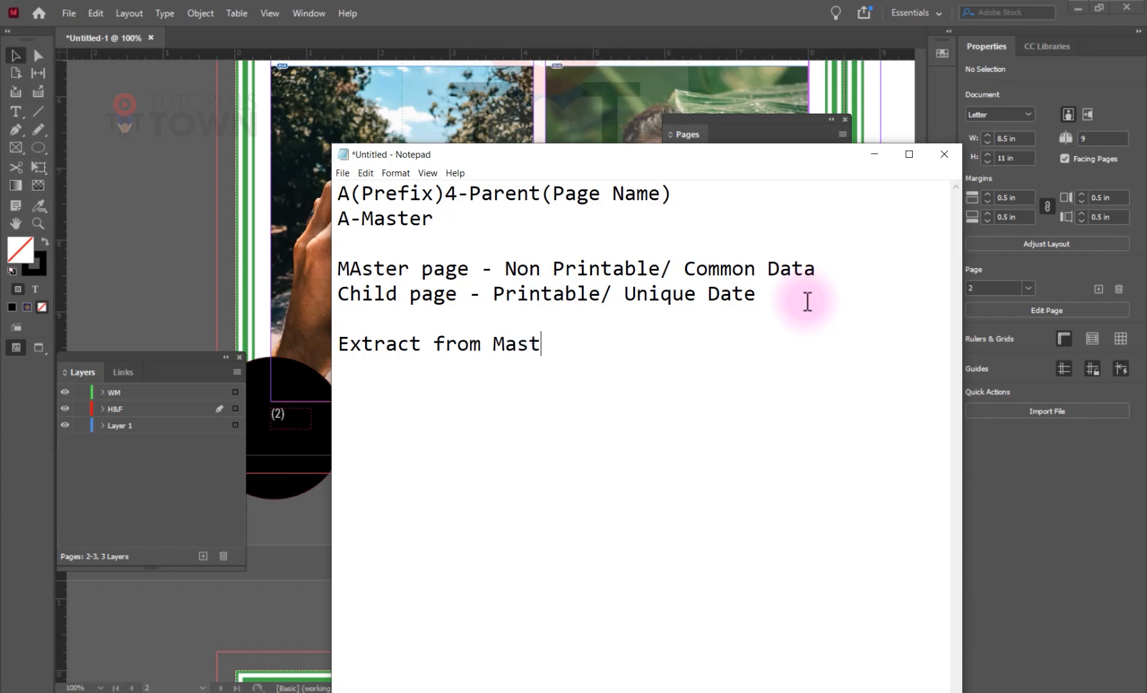
{"action": "key", "text": "BackSpace"}
{"action": "type", "text": "ter/Parent"}
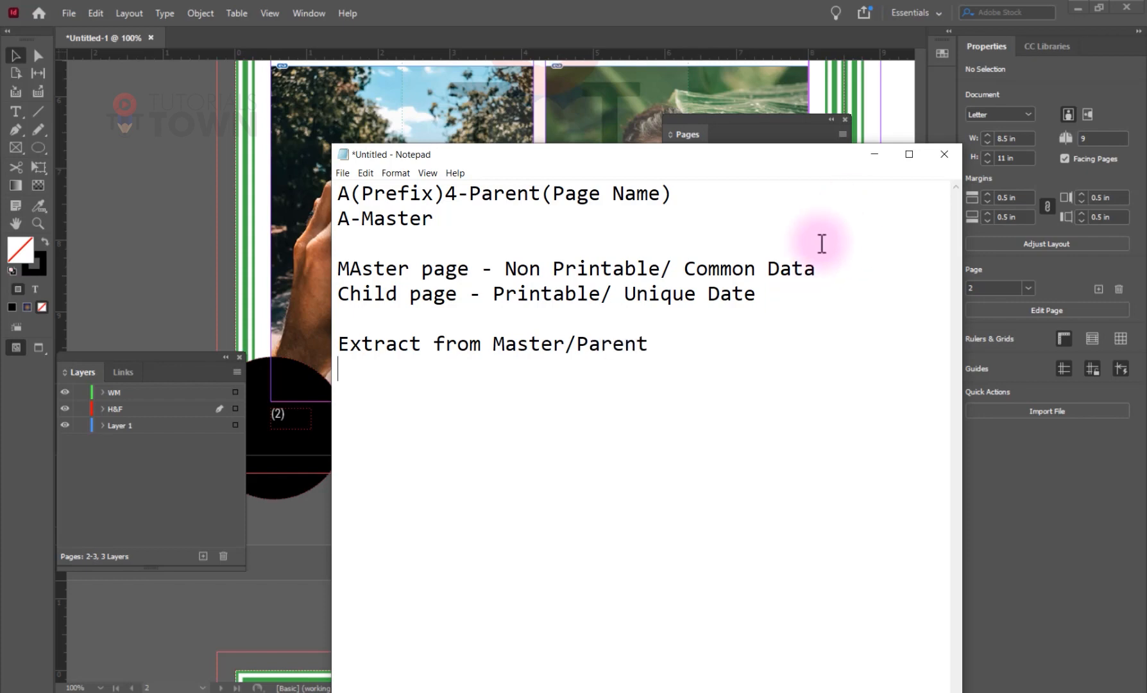
Step: Add the line "Shift + Ctrl + Click on object" below the heading, leaving the note unsaved
{"action": "type", "text": " Shift + C"}
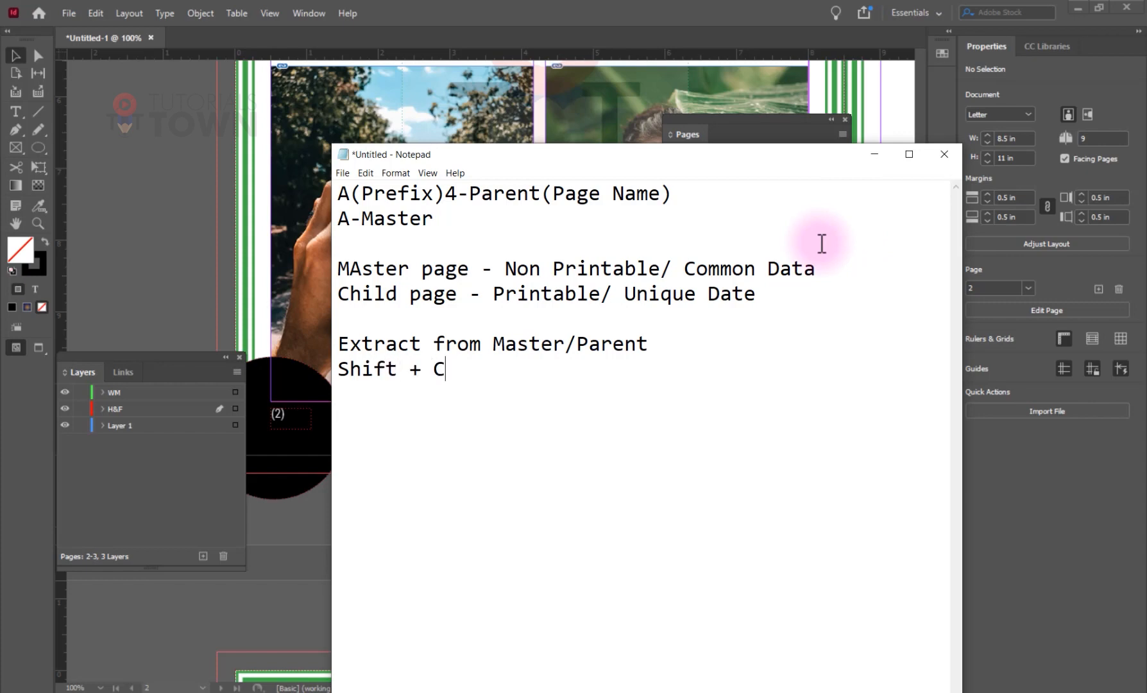
{"action": "type", "text": "trl + Click"}
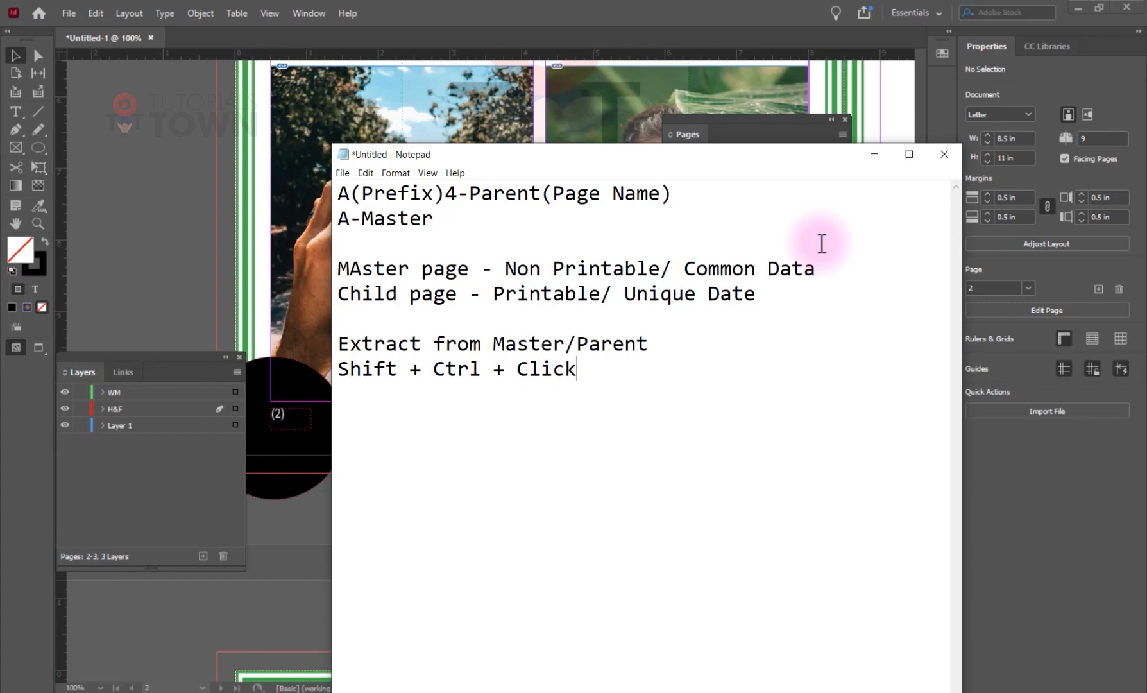
{"action": "type", "text": " on object"}
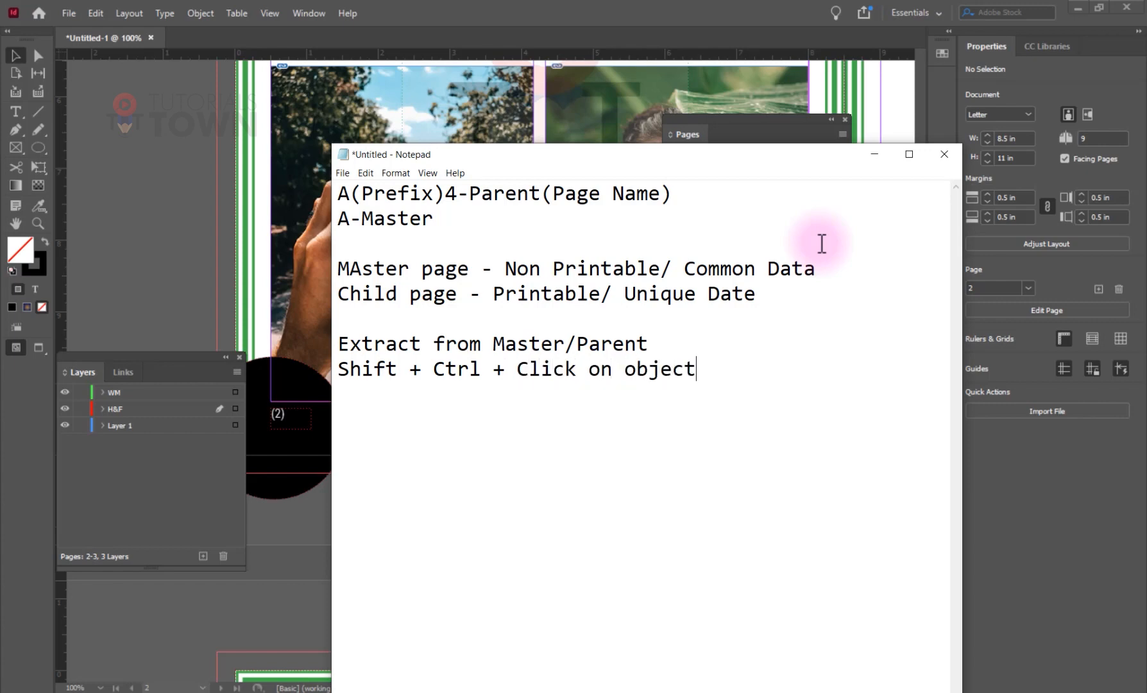
{"action": "key", "text": "ctrl+s"}
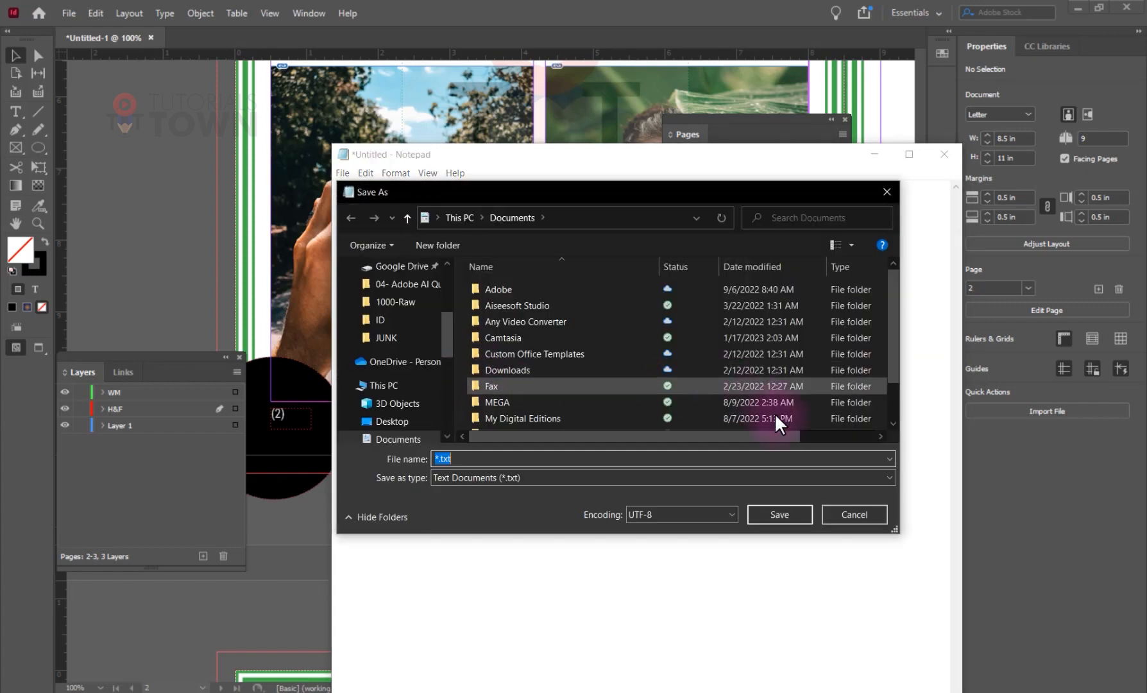
{"action": "left_click", "coordinate": [877, 513]}
Step: Highlight in turn the heading with its key combination, "Click on object" and the word "Extract" in the note
{"action": "left_click_drag", "start_coordinate": [481, 371], "coordinate": [338, 343]}
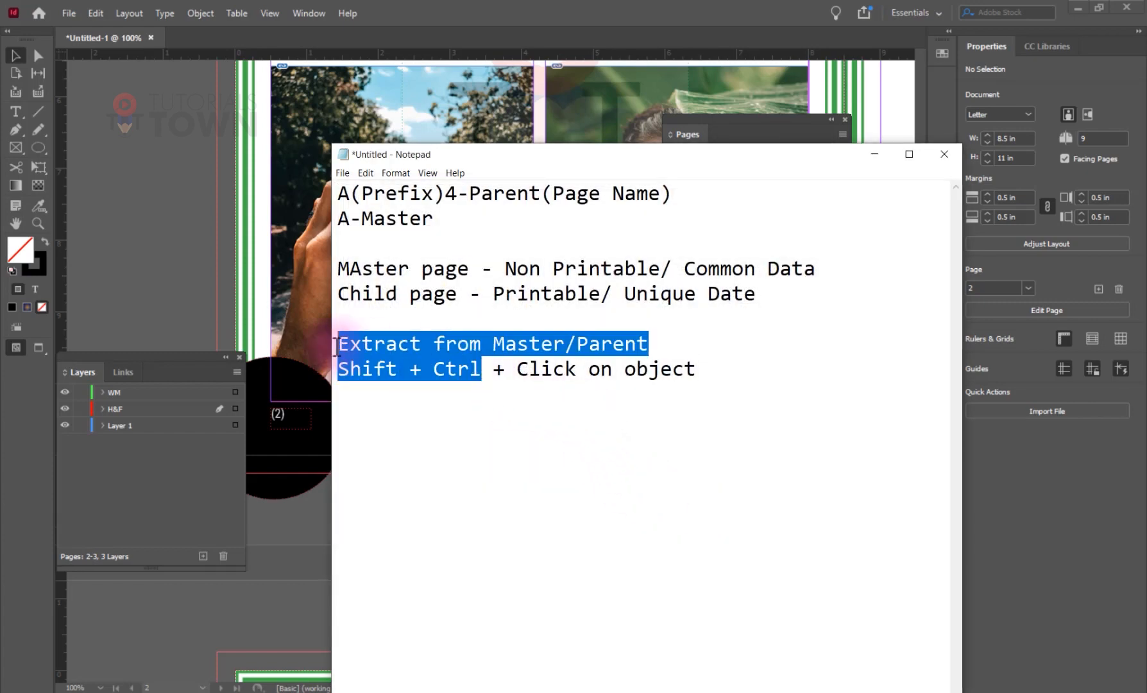
{"action": "left_click_drag", "start_coordinate": [517, 369], "coordinate": [727, 363]}
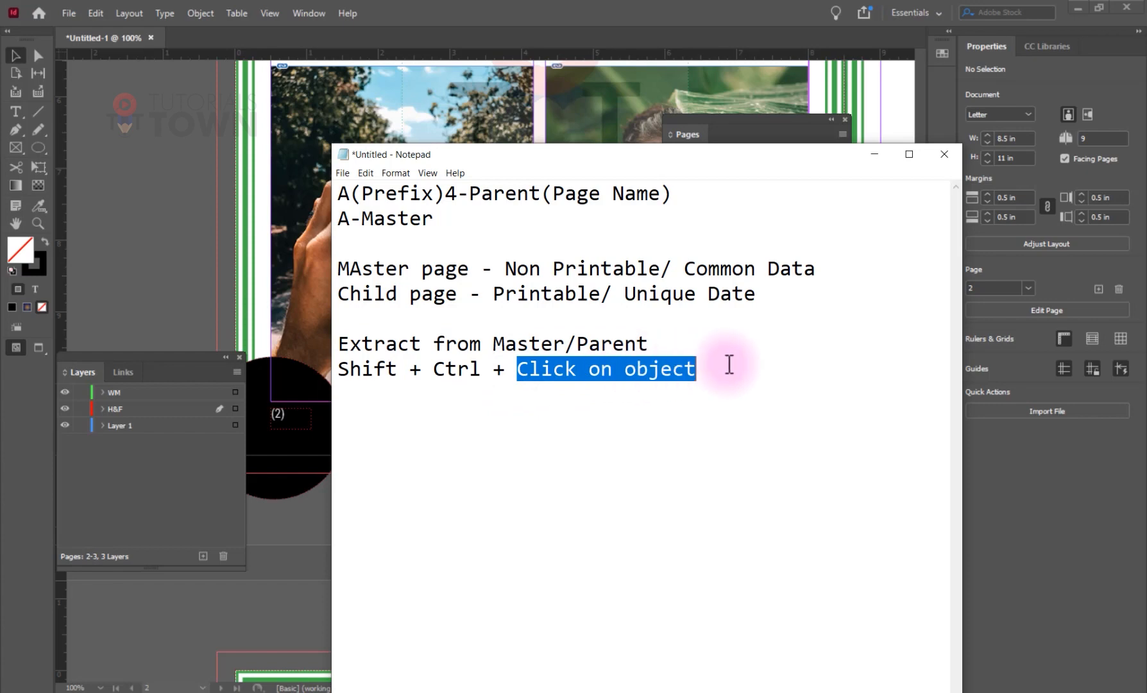
{"action": "left_click_drag", "start_coordinate": [421, 344], "coordinate": [338, 345]}
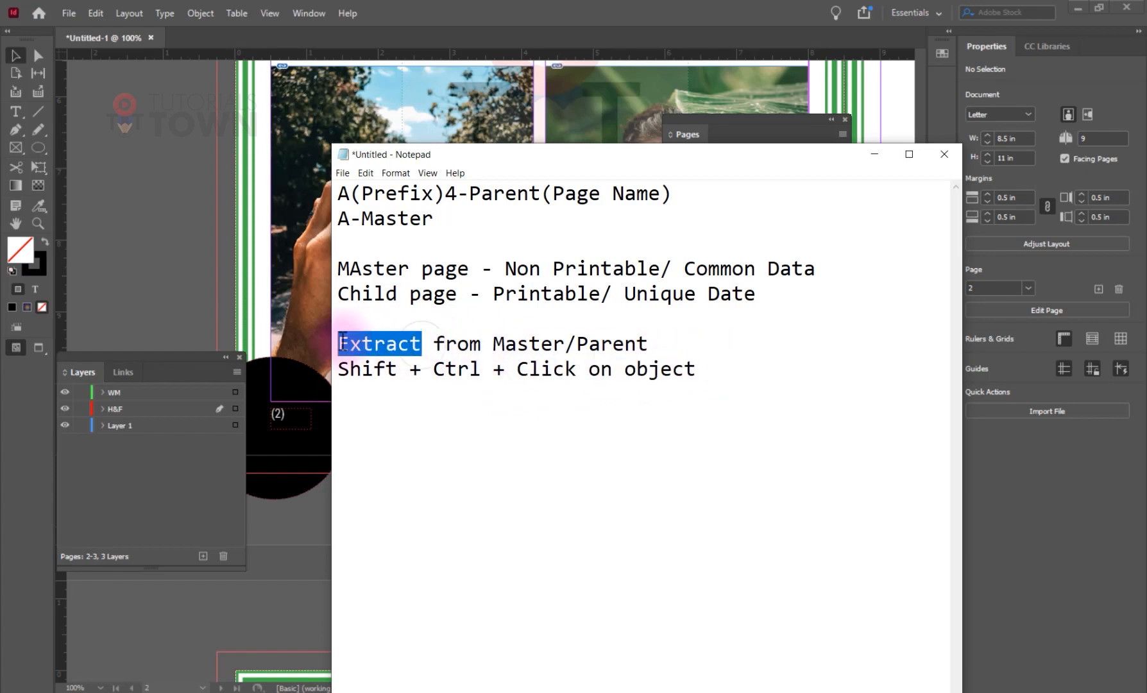
Step: Switch back to InDesign and display page 1 with its full-page portrait photo at 50% zoom
{"action": "left_click", "coordinate": [188, 271]}
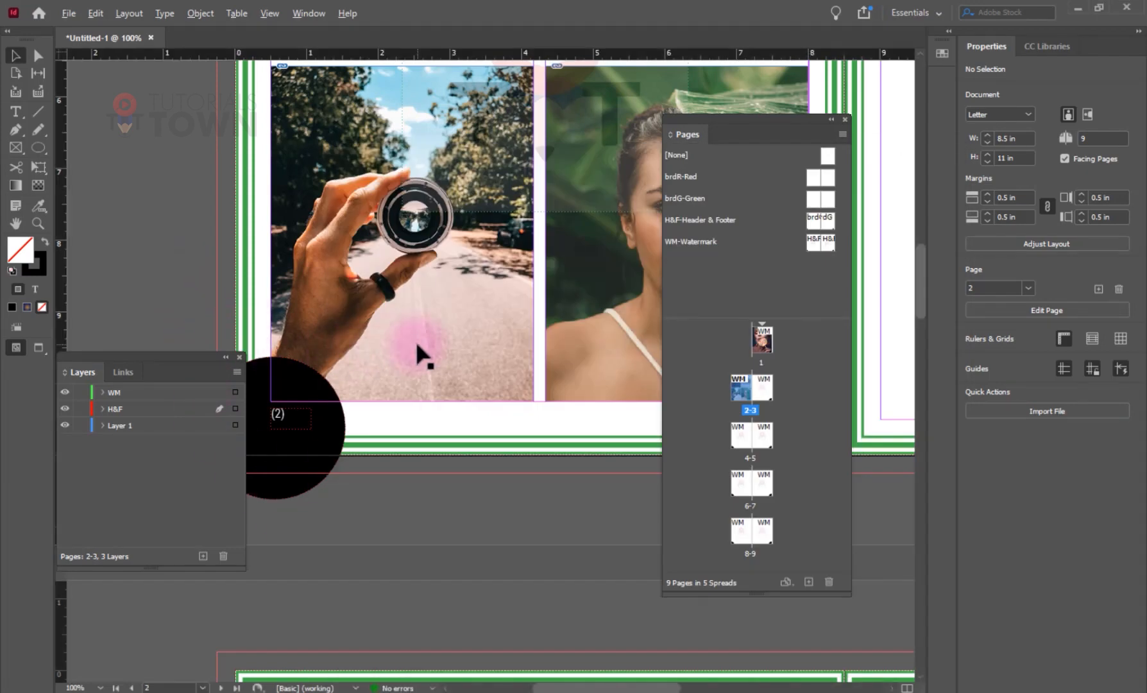
{"action": "scroll", "coordinate": [417, 343], "scroll_direction": "down", "scroll_amount": 2}
{"action": "key", "text": "space"}
{"action": "left_click_drag", "start_coordinate": [561, 216], "coordinate": [371, 624]}
{"action": "left_click_drag", "start_coordinate": [507, 344], "coordinate": [436, 585]}
{"action": "left_click_drag", "start_coordinate": [545, 248], "coordinate": [427, 315]}
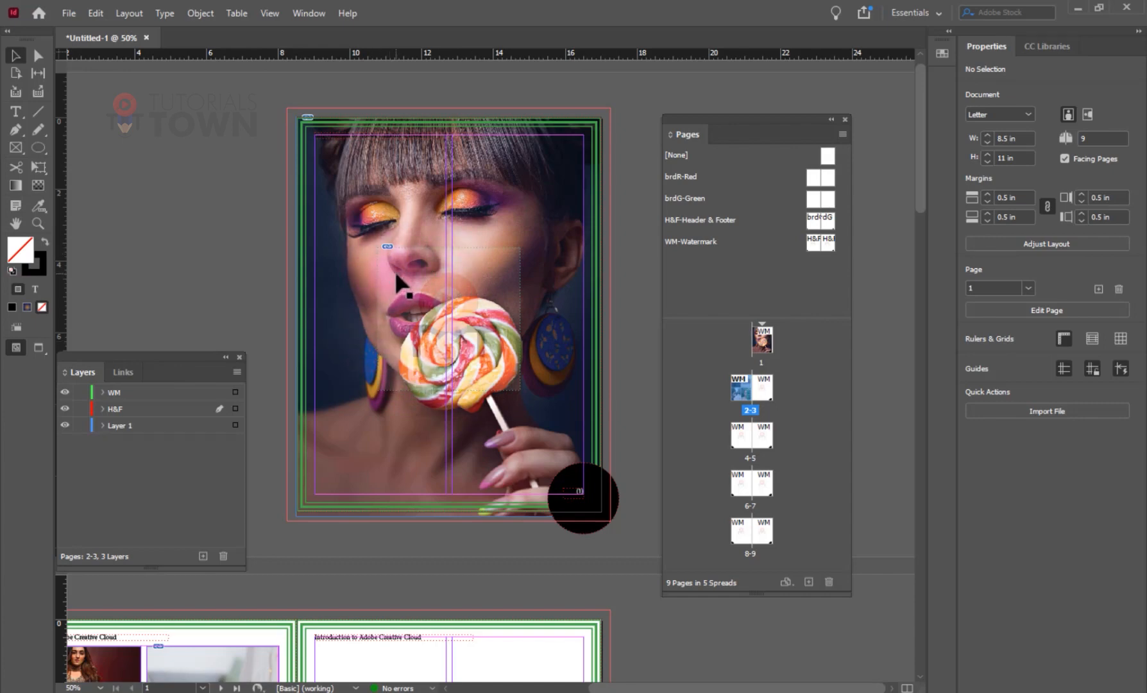
Step: Try to move the watermark on page 1 without extracting it, and undo the resulting move of the photo
{"action": "left_click_drag", "start_coordinate": [390, 272], "coordinate": [547, 215]}
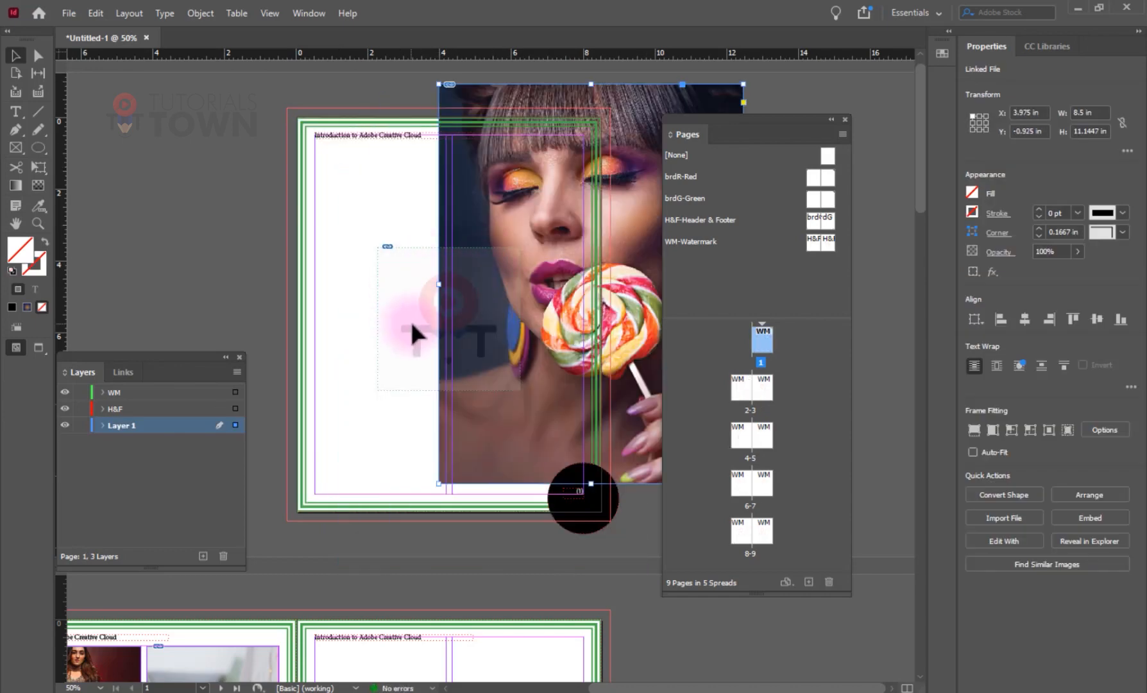
{"action": "key", "text": "ctrl+z"}
{"action": "key", "text": "ctrl+z"}
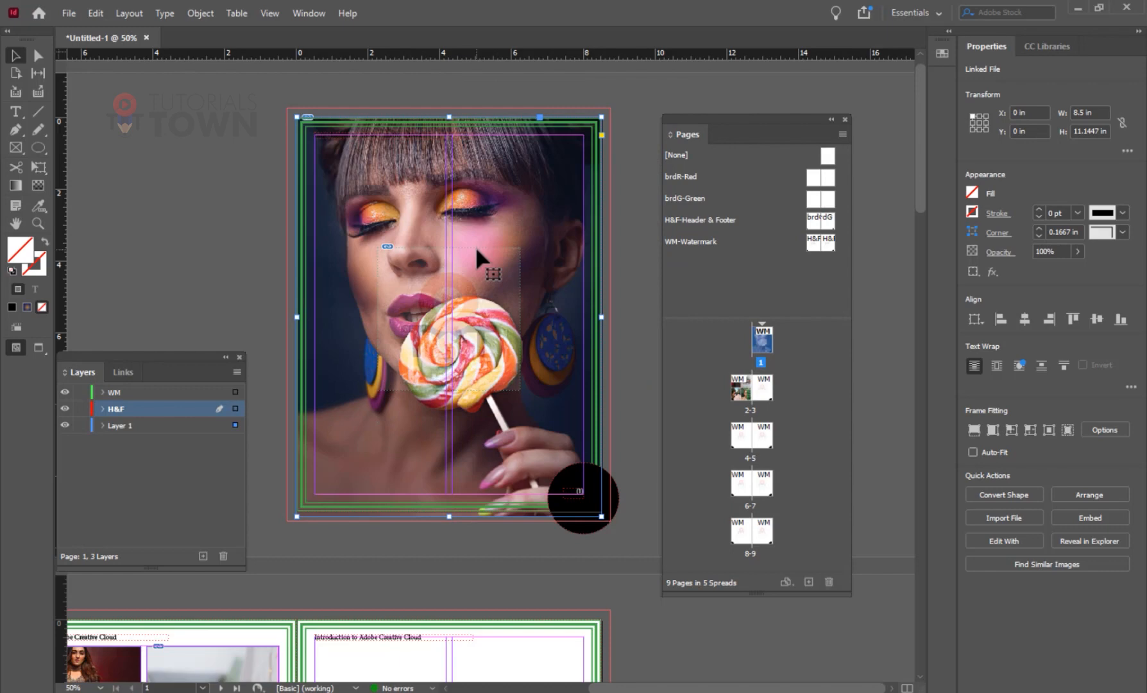
Step: Extract the watermark on page 1 from its parent page, move it separately from the photo, and remove it from page 1
{"action": "left_click", "coordinate": [433, 286], "text": "shift"}
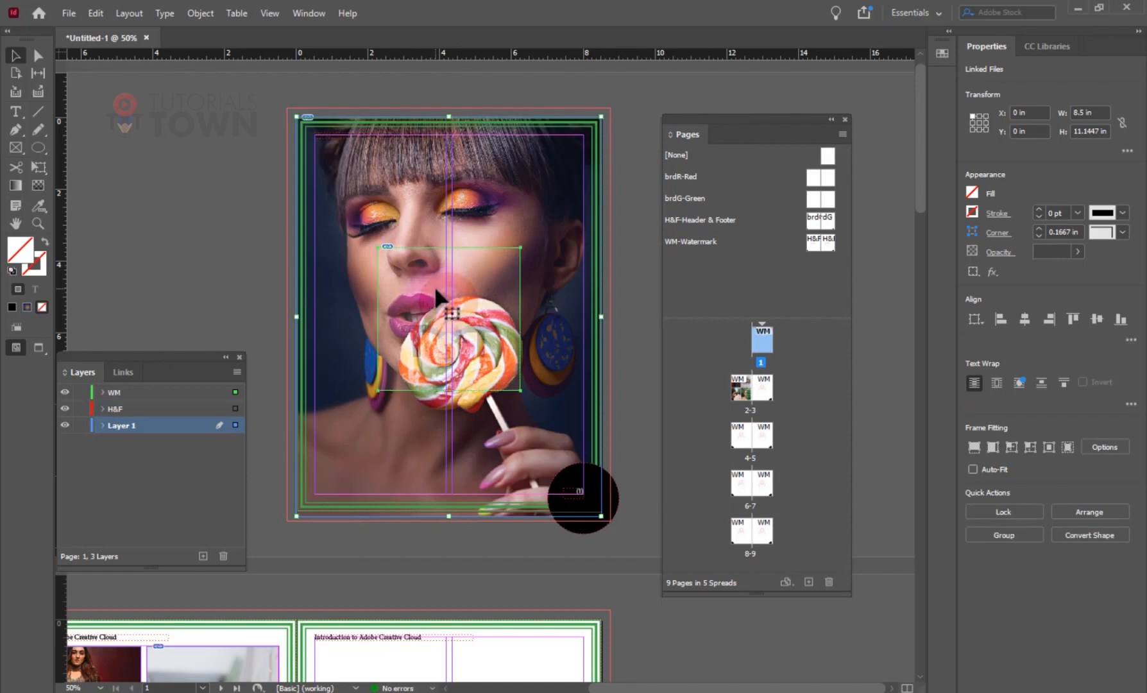
{"action": "left_click_drag", "start_coordinate": [440, 287], "coordinate": [422, 226]}
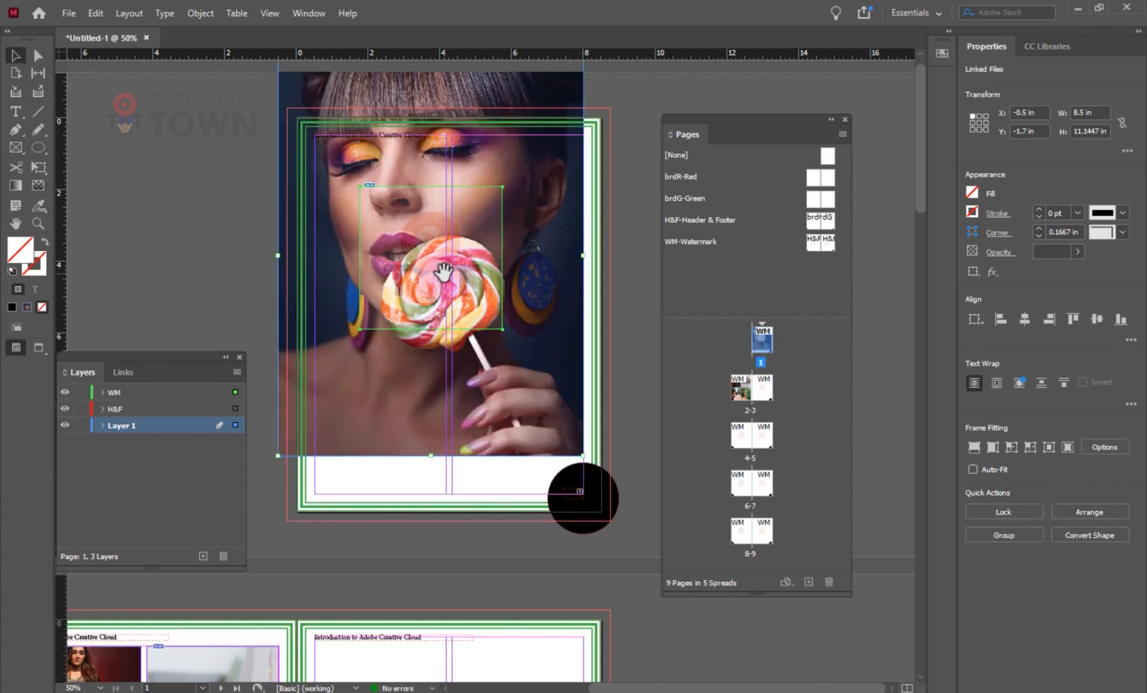
{"action": "key", "text": "ctrl+z"}
{"action": "left_click_drag", "start_coordinate": [473, 286], "coordinate": [409, 277]}
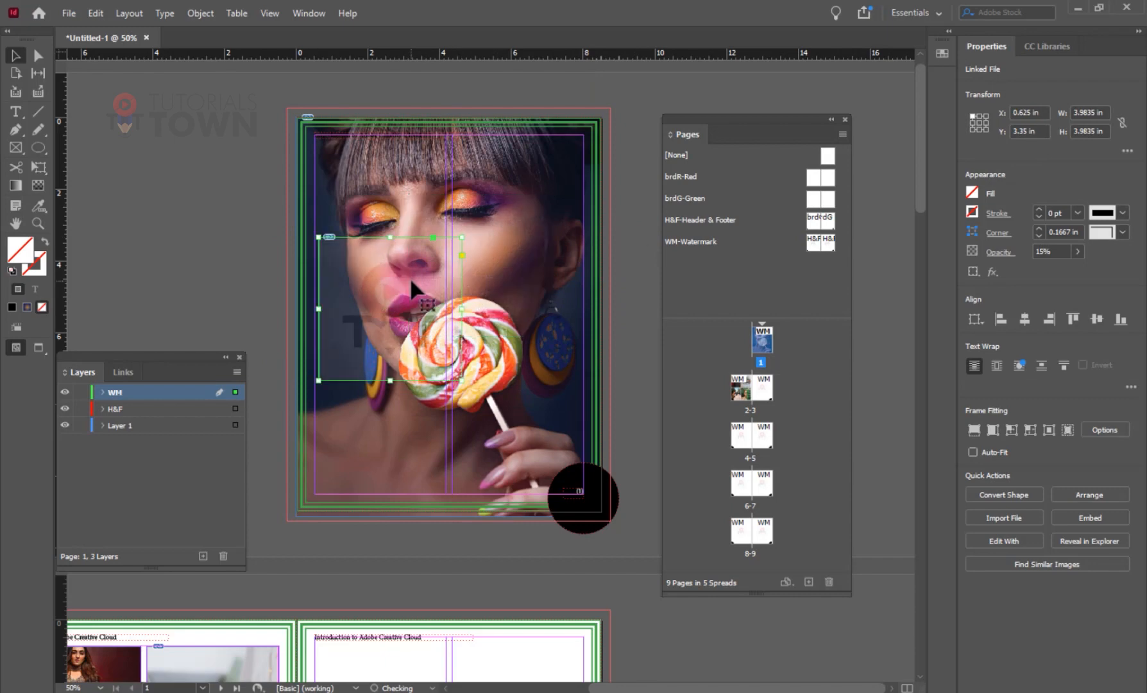
{"action": "key", "text": "ctrl+shift+a"}
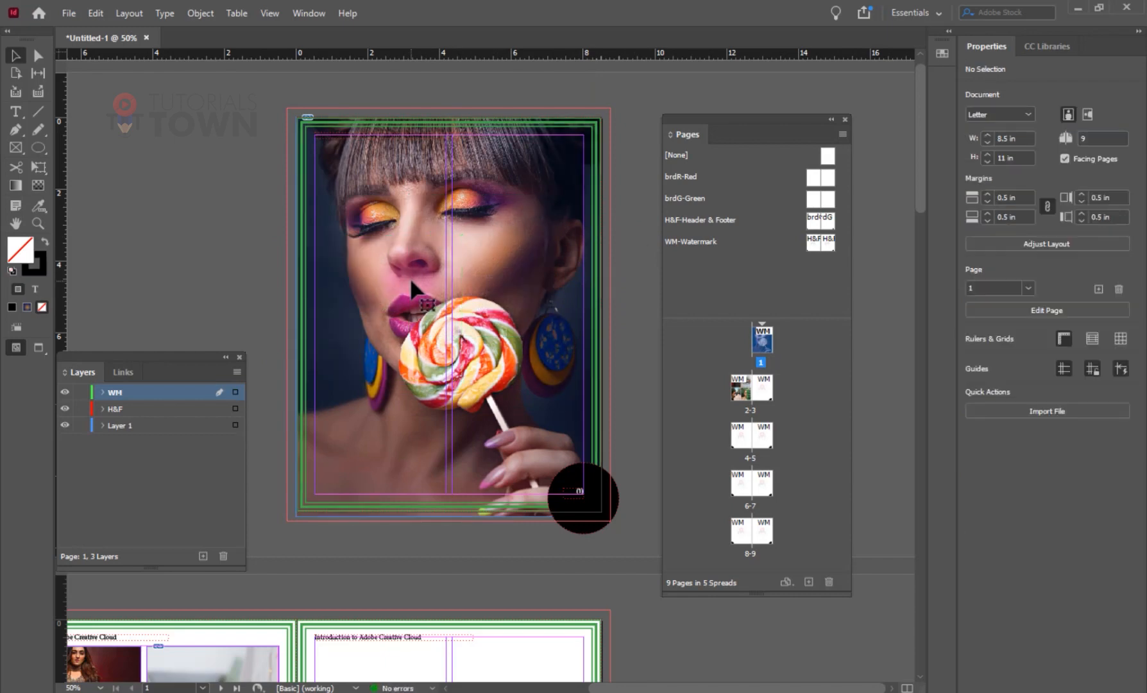
Step: Extract the black footer circle on page 2 from its parent, delete it, and undo the deletion
{"action": "left_click_drag", "start_coordinate": [401, 593], "coordinate": [435, 168]}
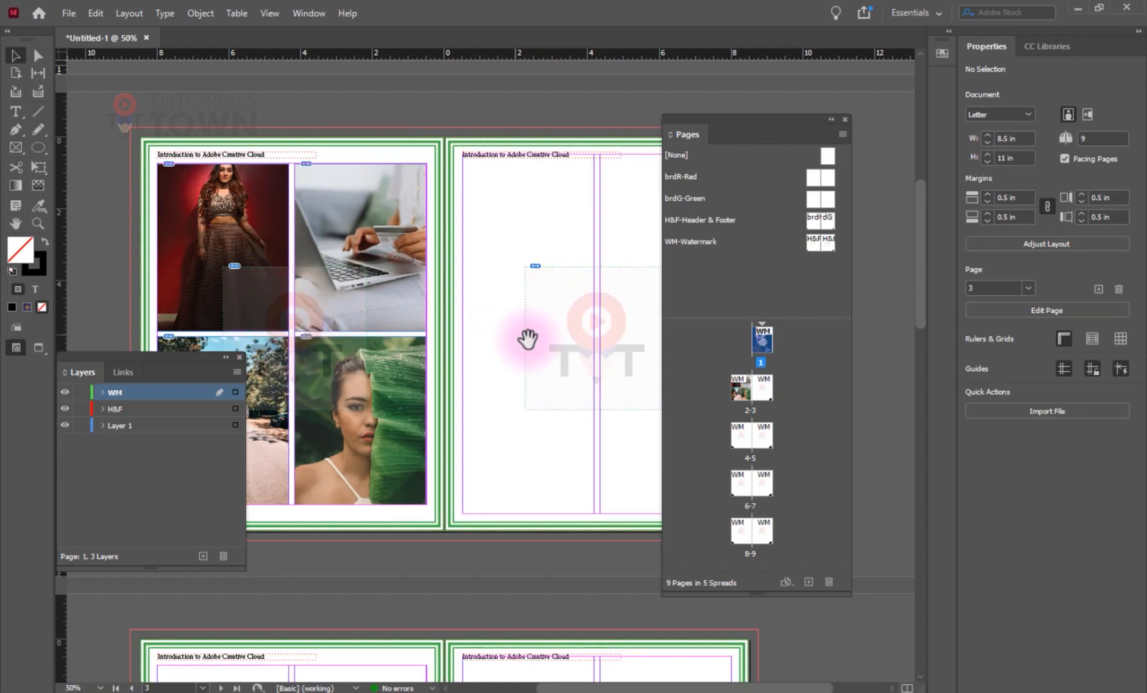
{"action": "left_click_drag", "start_coordinate": [528, 339], "coordinate": [459, 442]}
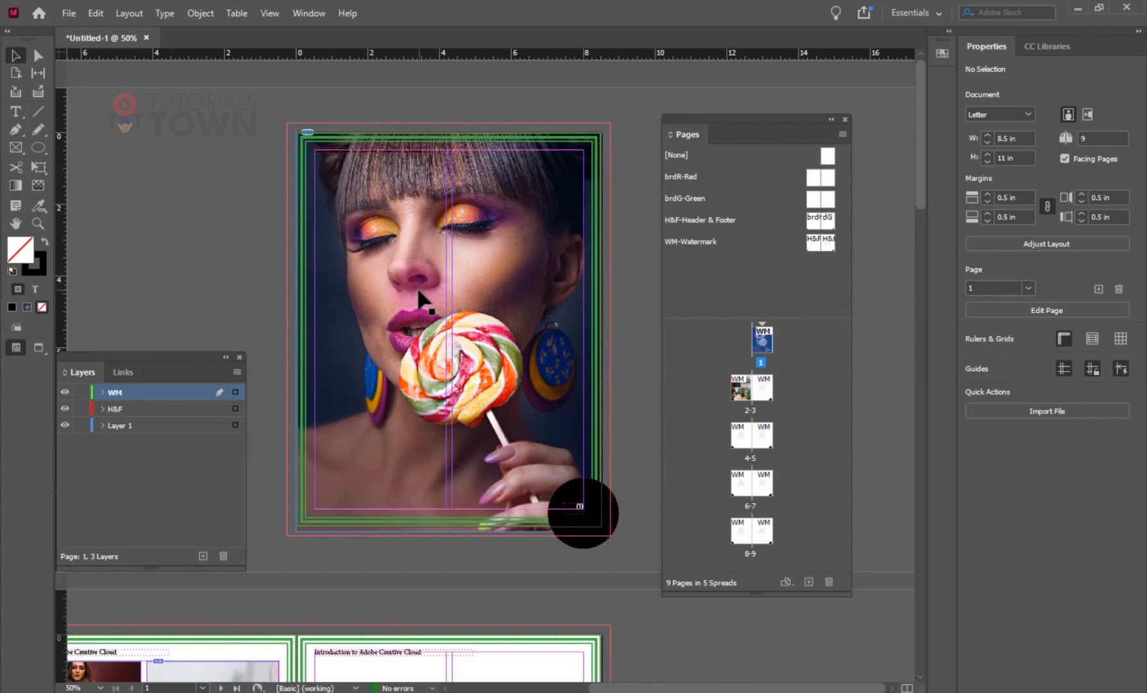
{"action": "left_click_drag", "start_coordinate": [379, 558], "coordinate": [437, 108]}
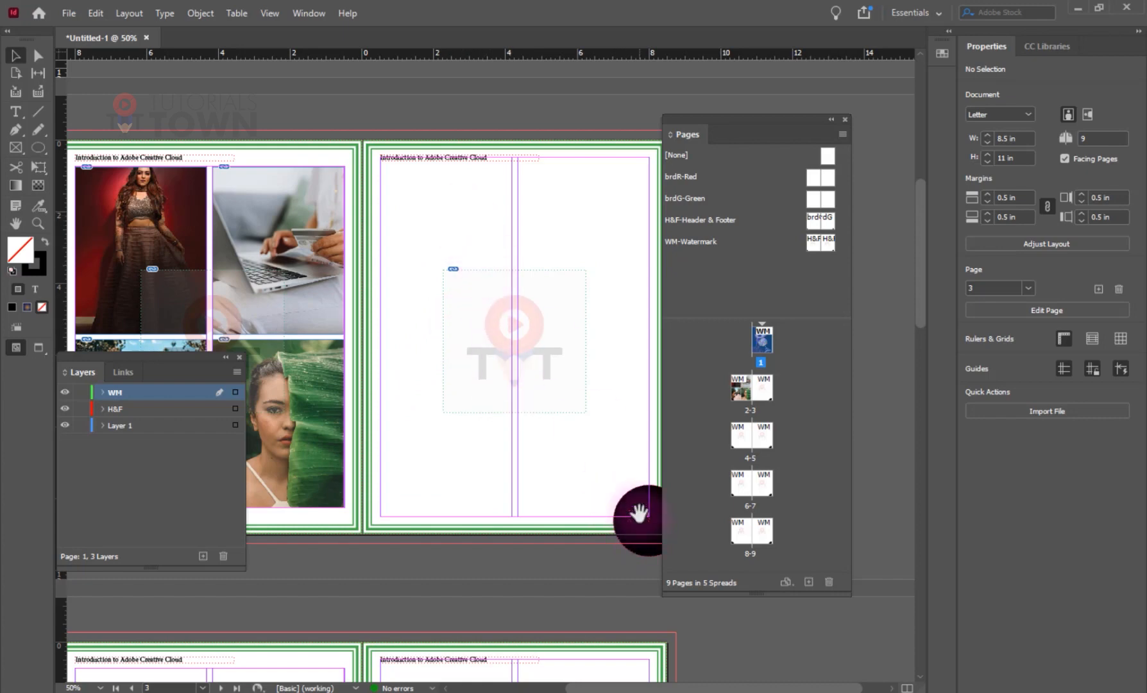
{"action": "left_click_drag", "start_coordinate": [451, 426], "coordinate": [651, 226]}
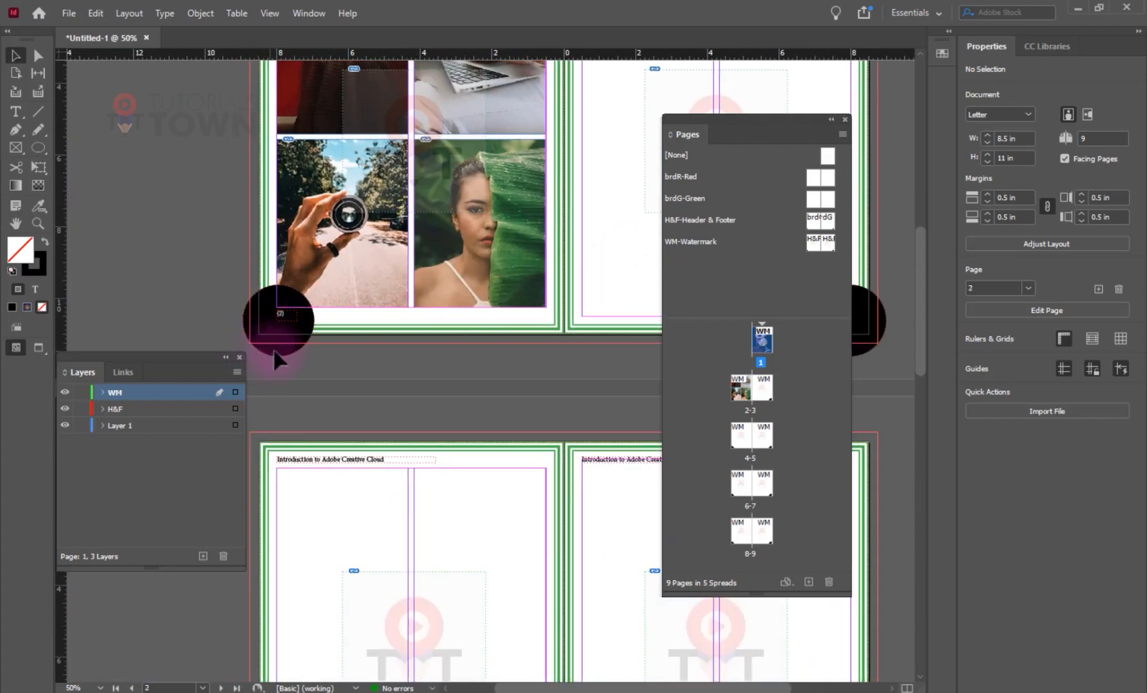
{"action": "left_click", "coordinate": [306, 329]}
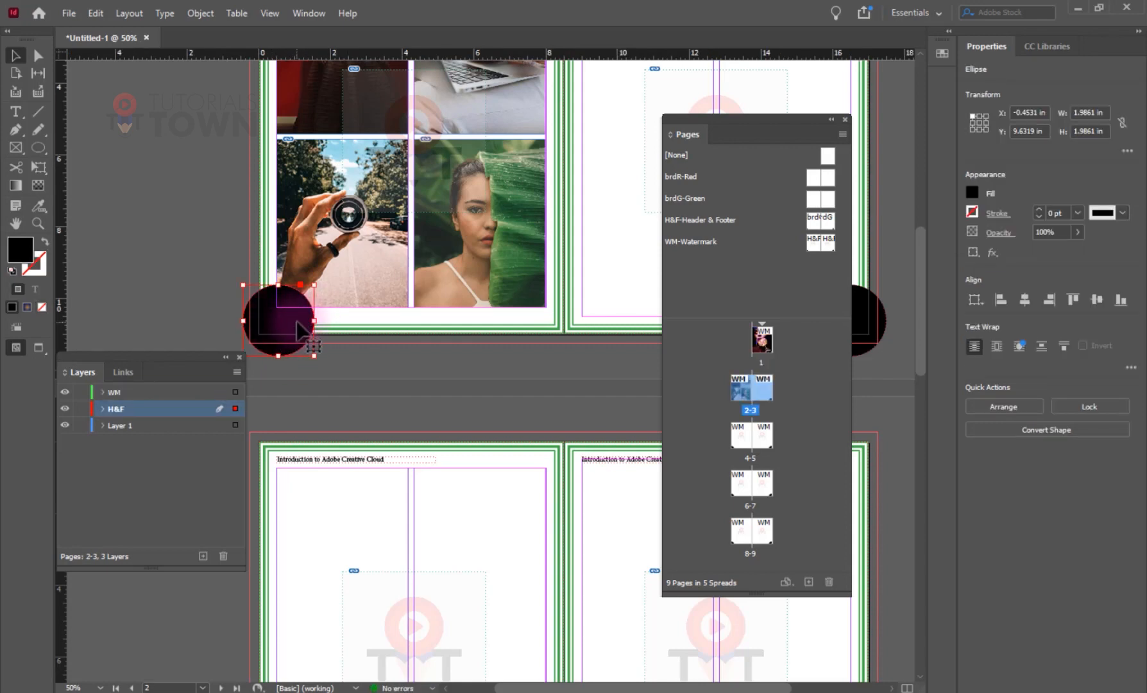
{"action": "key", "text": "Delete"}
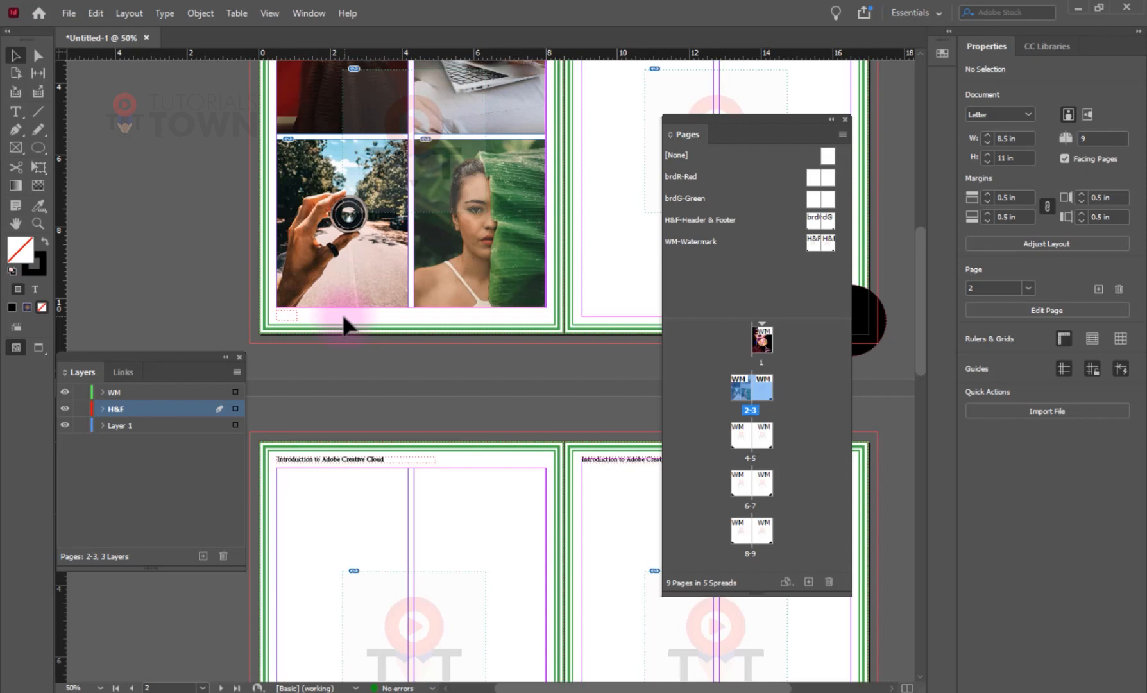
{"action": "key", "text": "ctrl+z"}
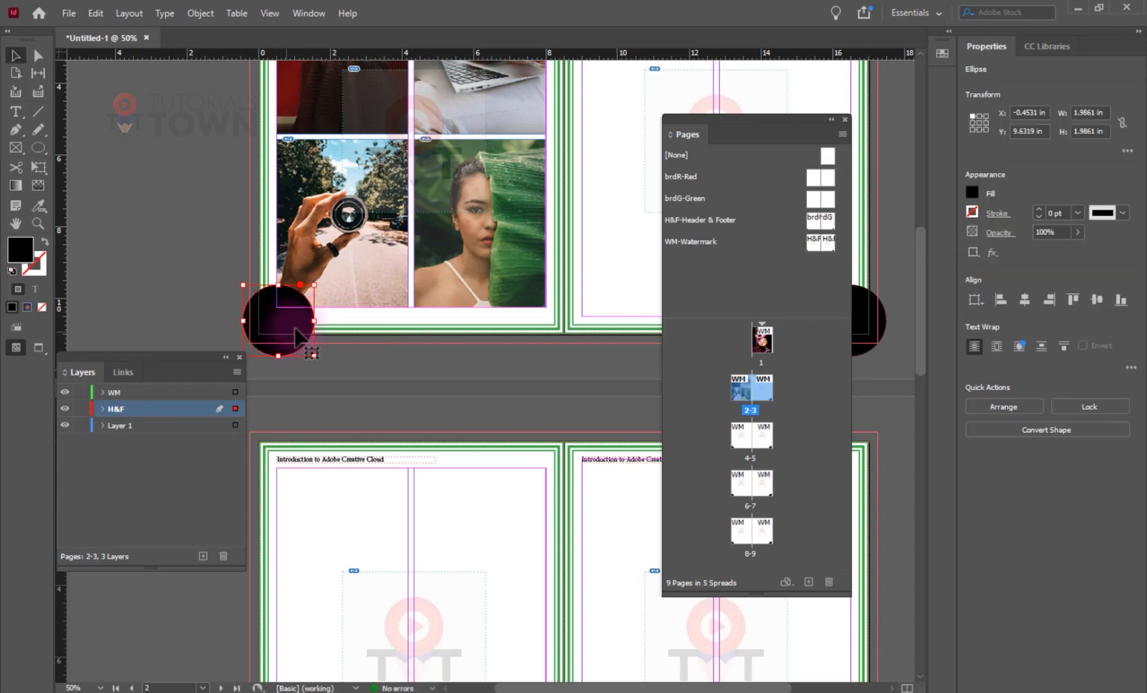
Step: Fill the extracted footer circle on page 2 with the cyan C=100 M=0 Y=0 swatch, deselect it, and compare the neighbouring pages
{"action": "left_click", "coordinate": [973, 192]}
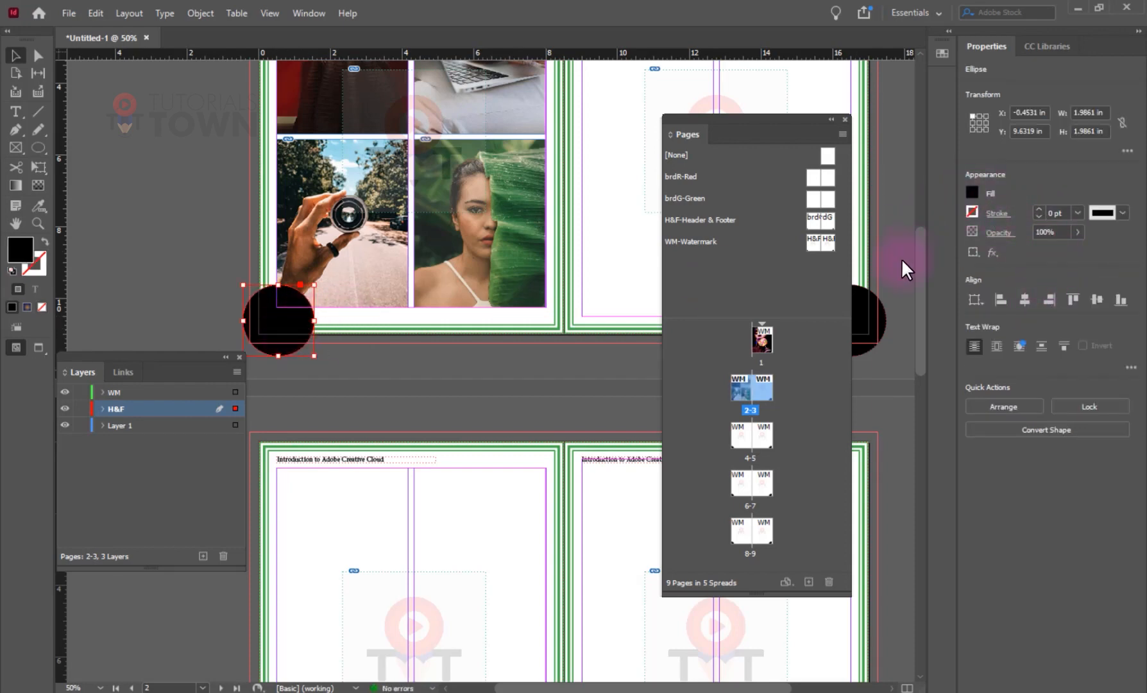
{"action": "left_click", "coordinate": [813, 356]}
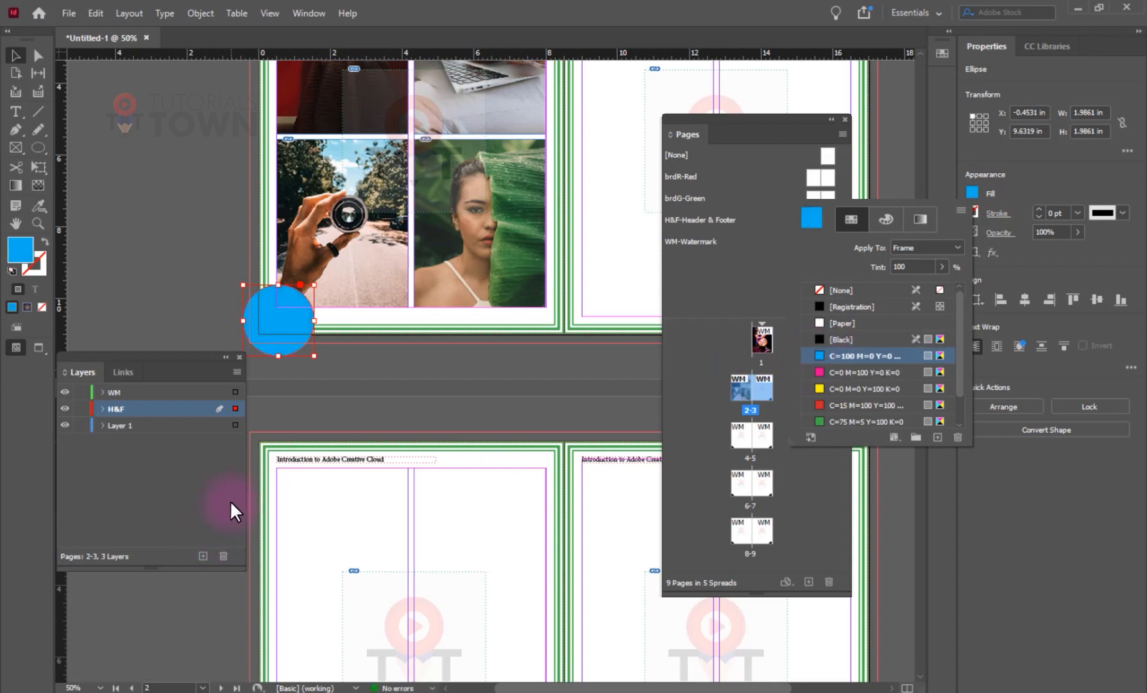
{"action": "key", "text": "Escape"}
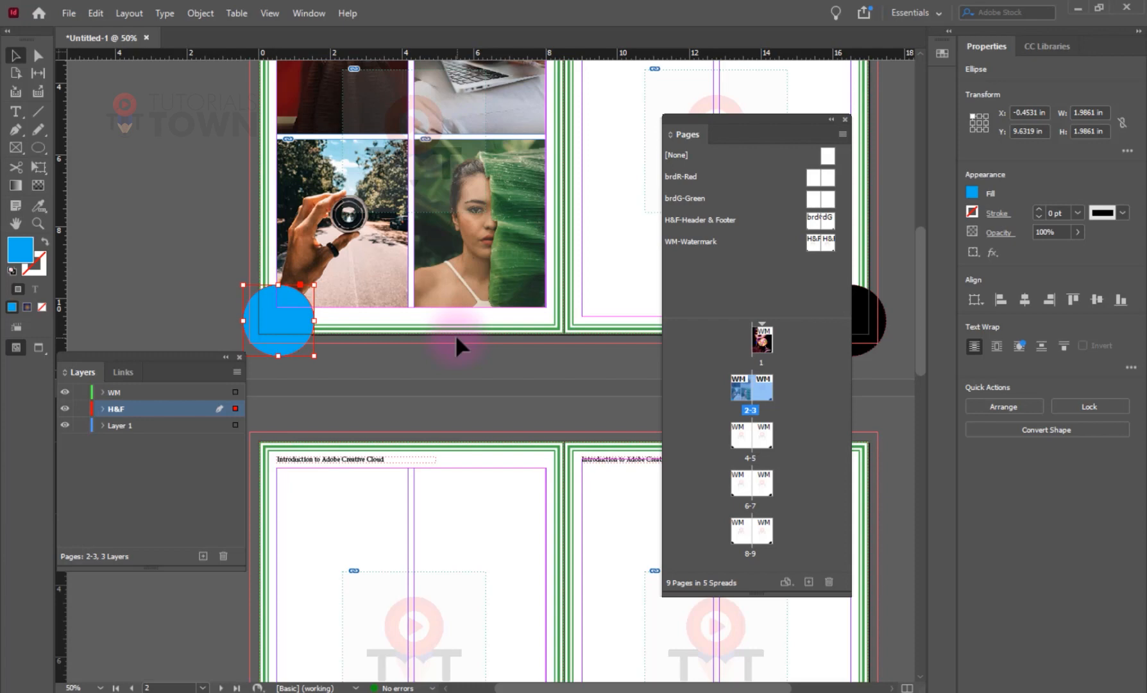
{"action": "left_click", "coordinate": [454, 373]}
{"action": "key", "text": "ctrl+minus"}
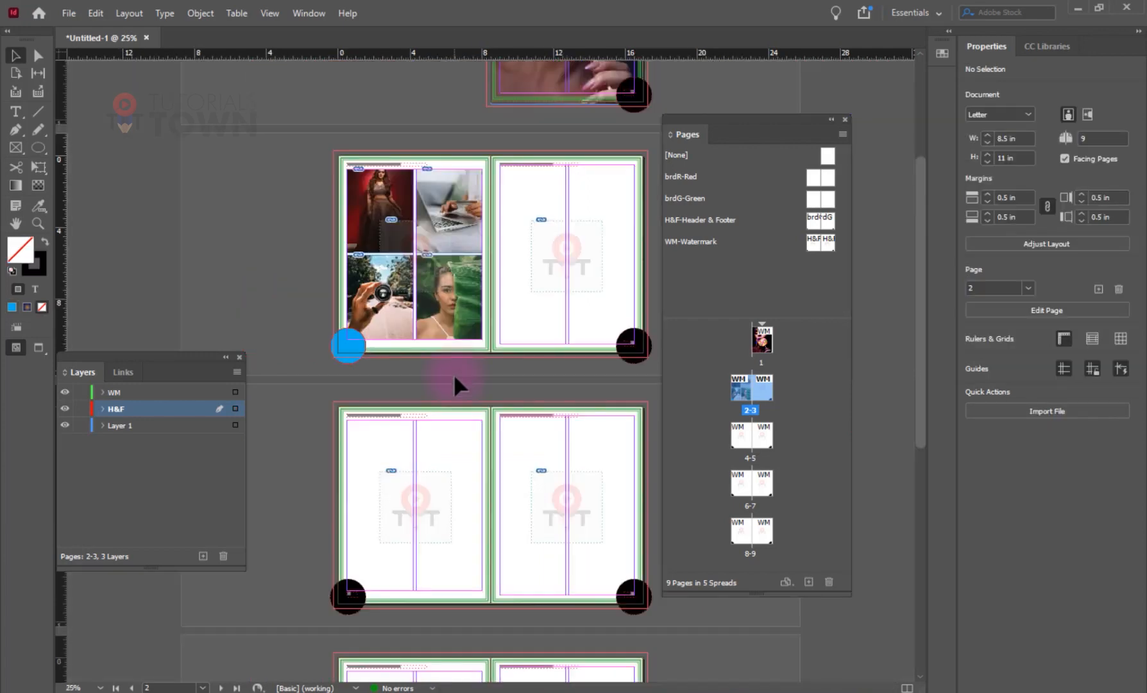
{"action": "left_click_drag", "start_coordinate": [530, 186], "coordinate": [492, 299]}
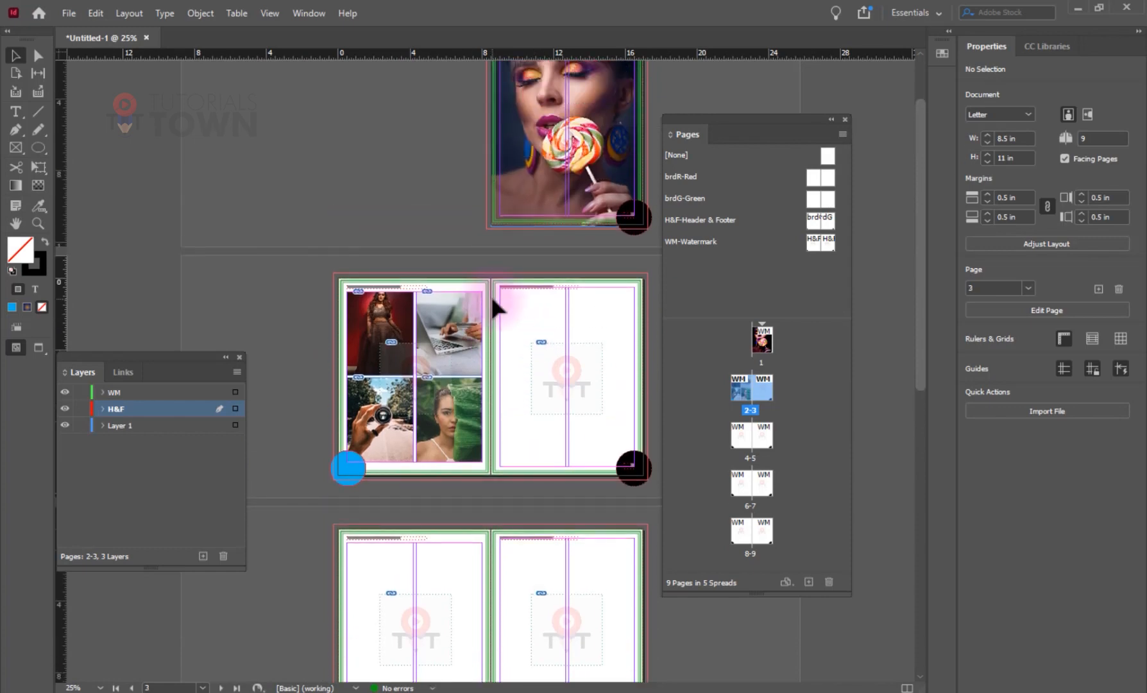